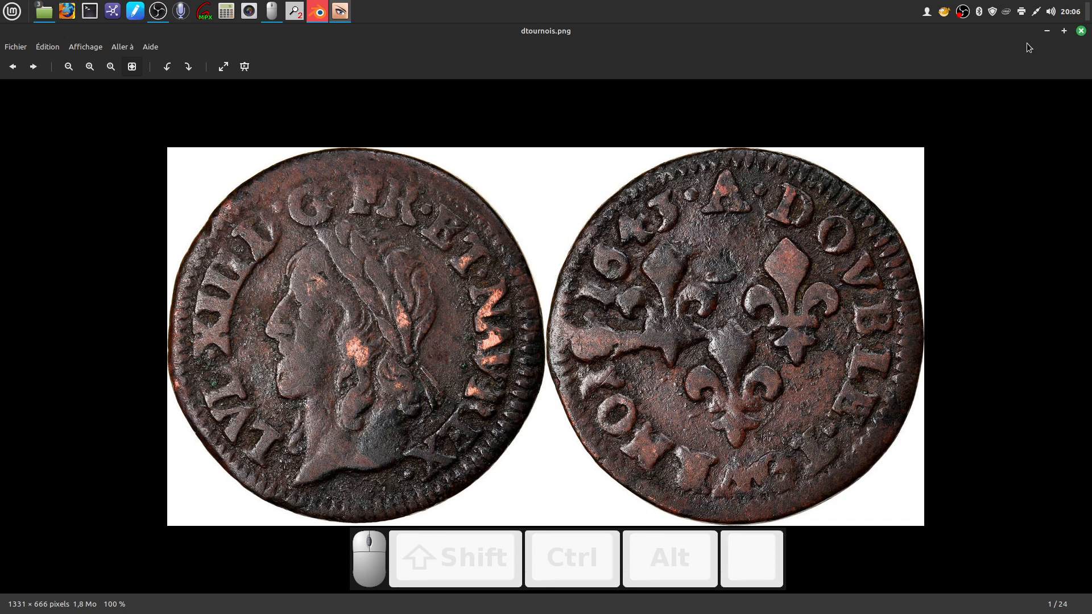
Step: Close the image viewer, switch to Blender and load the two-sided coin picture from the "moulin de table" folder as a reference image
left_click(1081, 32)
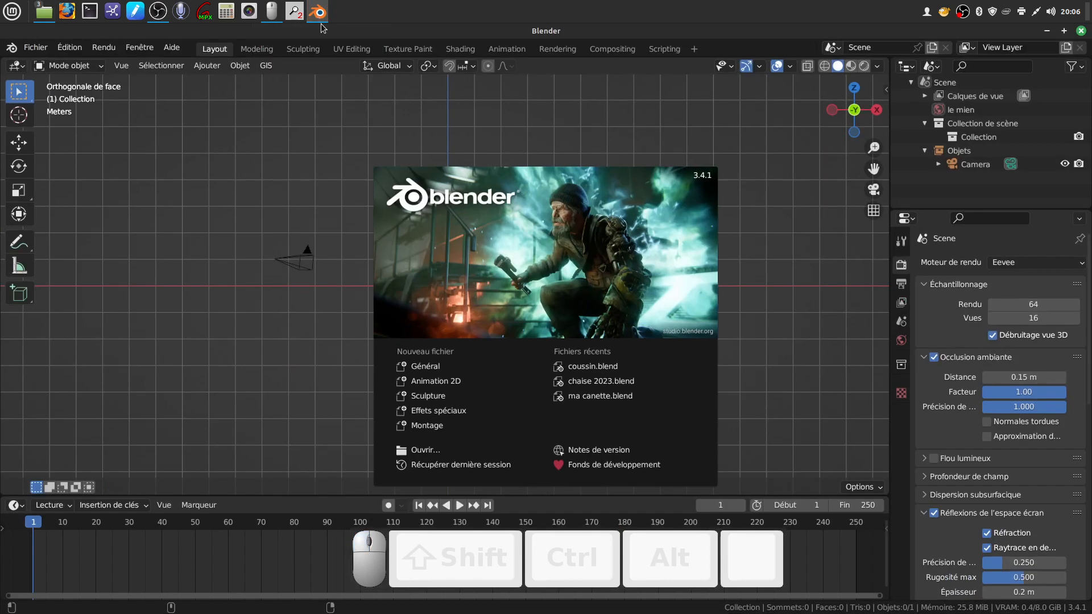
left_click(239, 208)
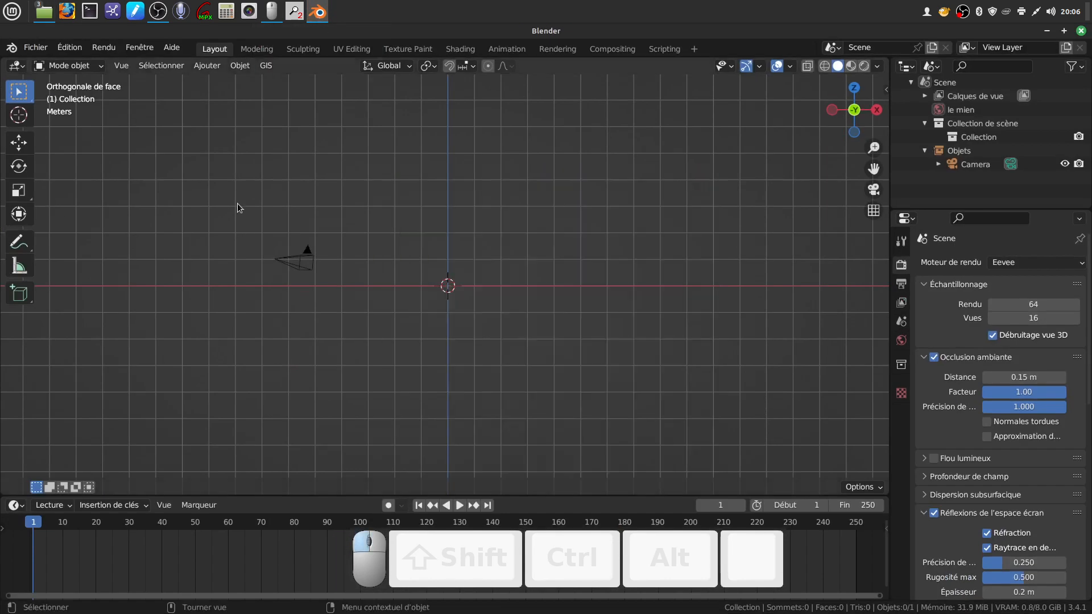
left_click(208, 65)
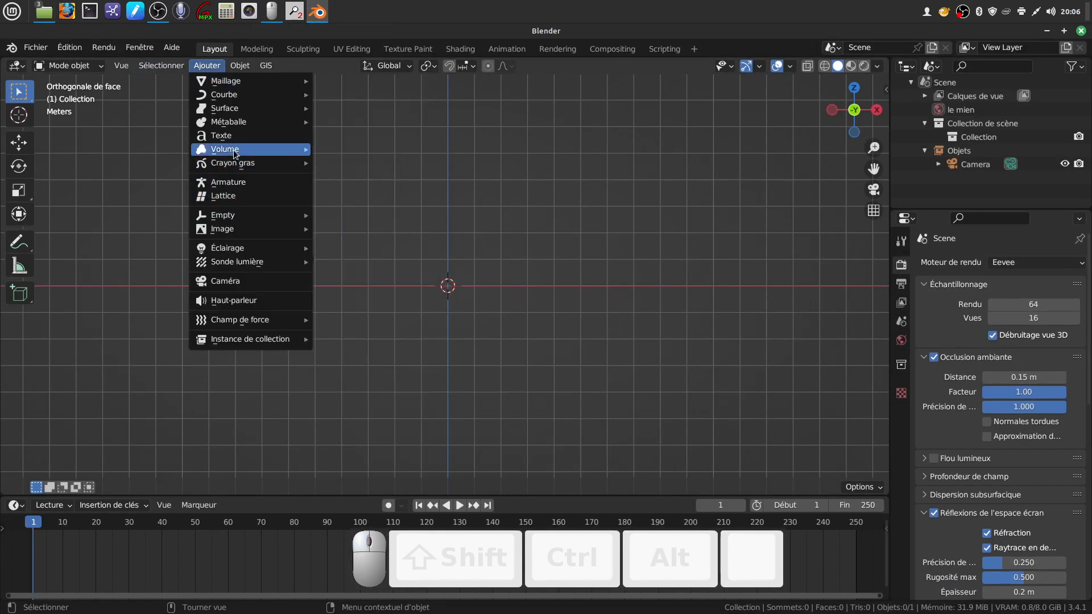
mouse_move(245, 232)
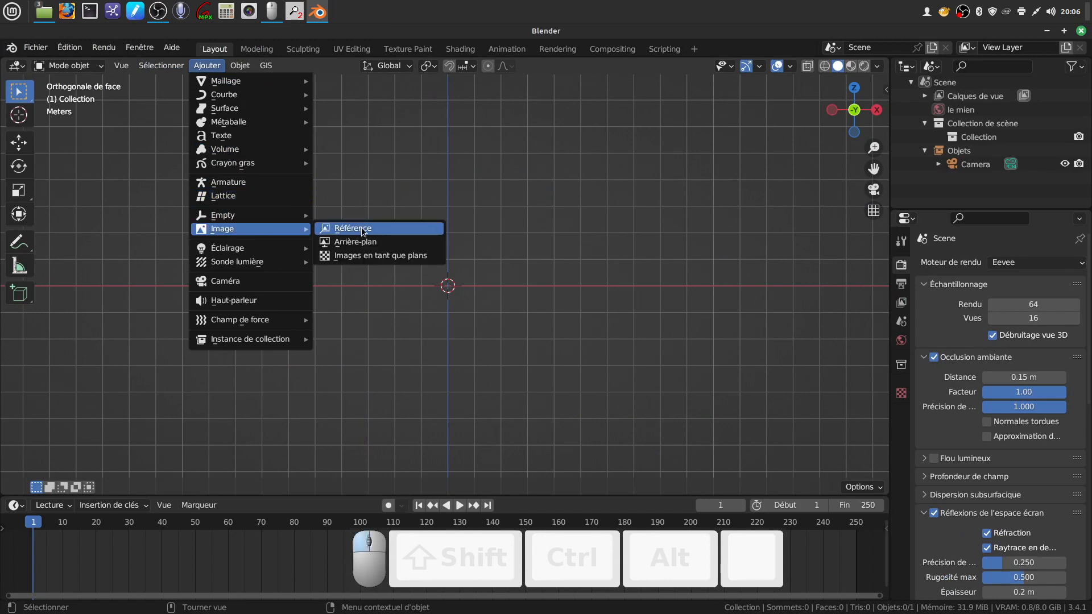
left_click(361, 231)
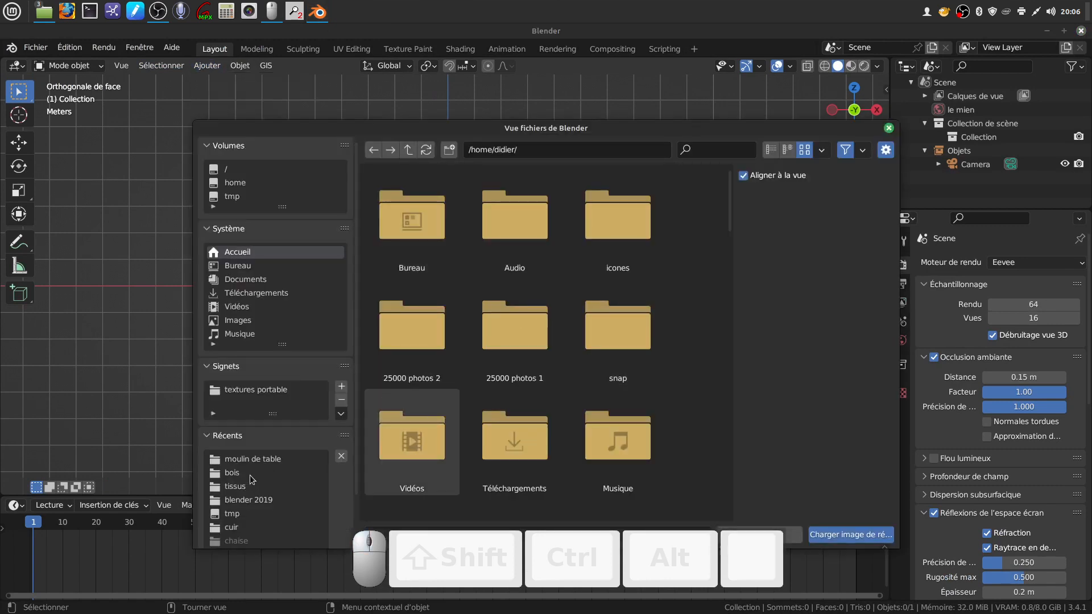
left_click(273, 462)
left_click(515, 330)
left_click(833, 536)
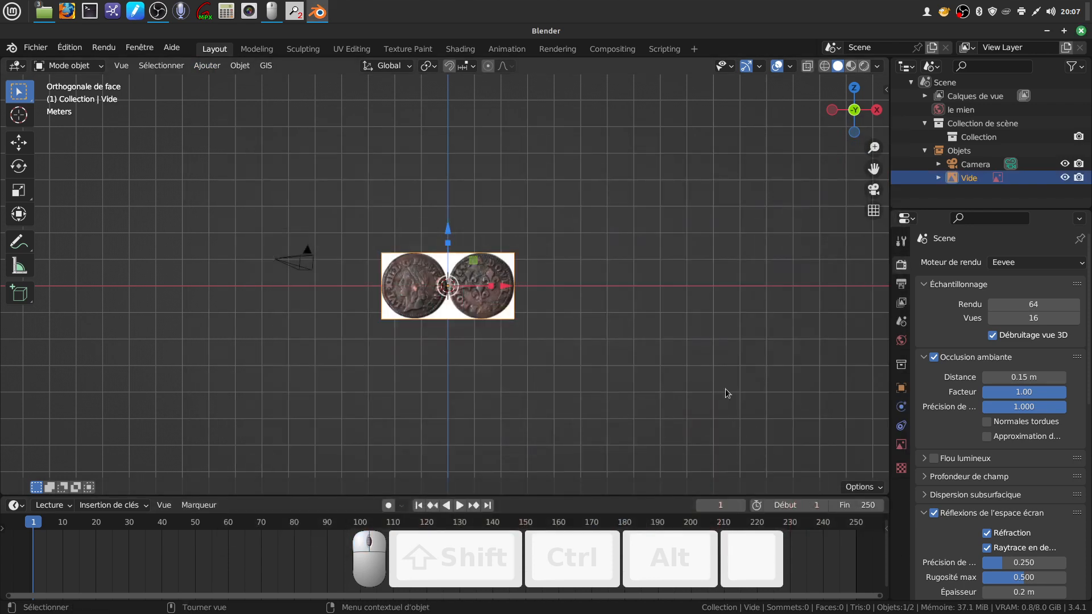
Step: Move the coin reference image back along the Y axis, behind the world origin, and return to the front orthographic view
middle_click_drag(585, 329, 731, 275)
left_click_drag(752, 268, 785, 268)
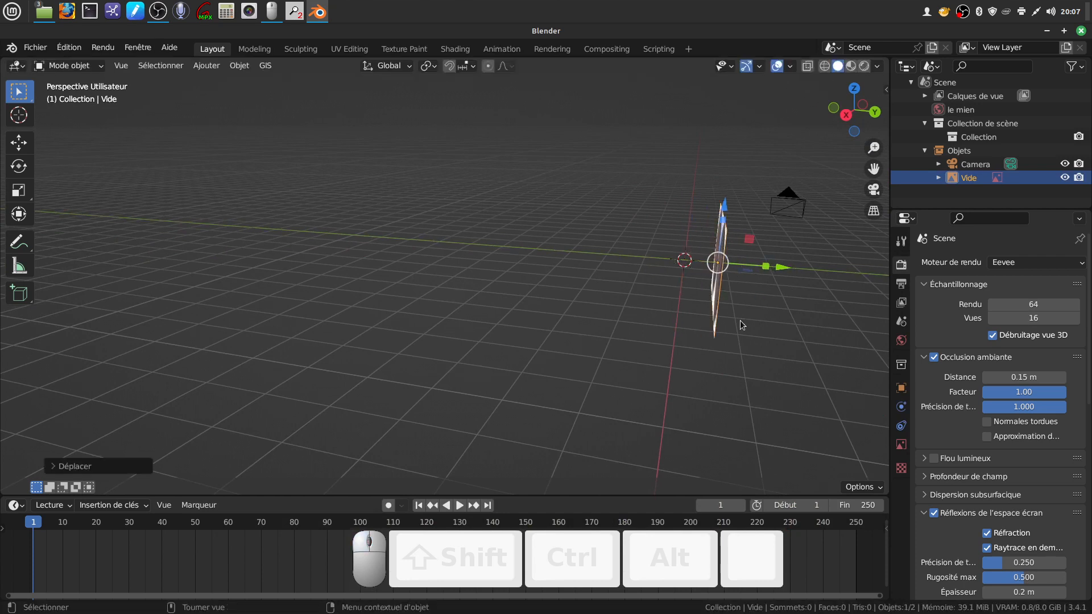
key("KP_1")
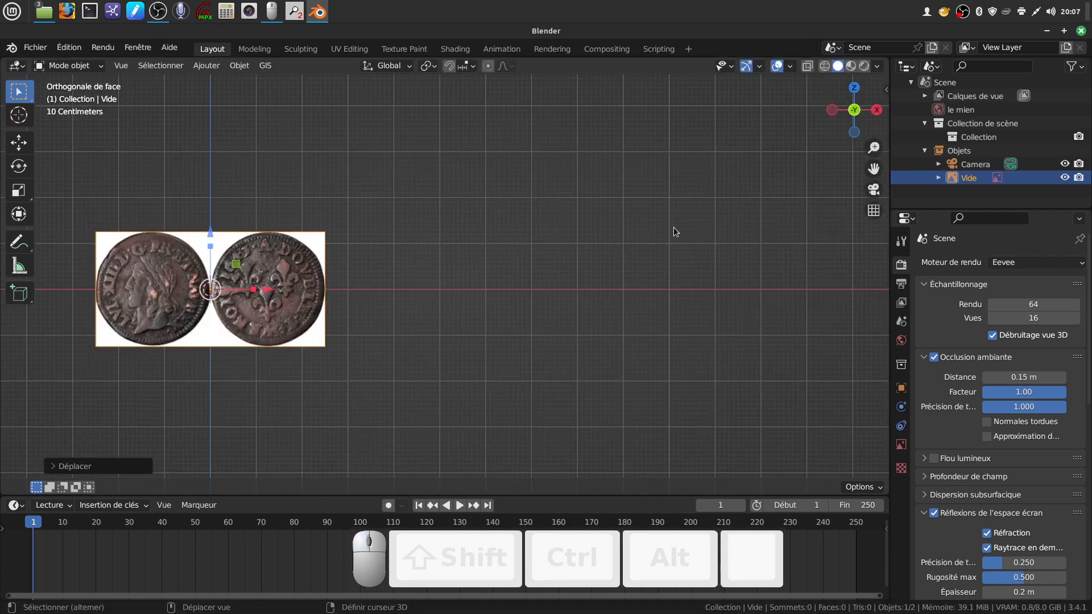
middle_click_drag(673, 232, 868, 204, "shift")
scroll(370, 347, "up", 2)
scroll(410, 378, "down", 1)
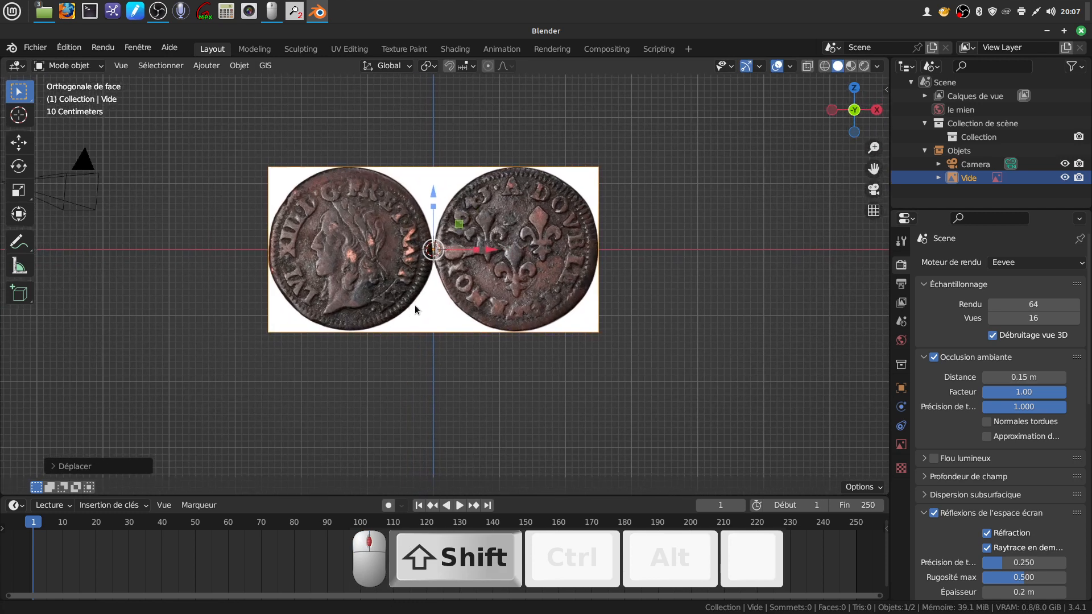
scroll(427, 328, "up", 1)
middle_click_drag(426, 328, 426, 331, "shift")
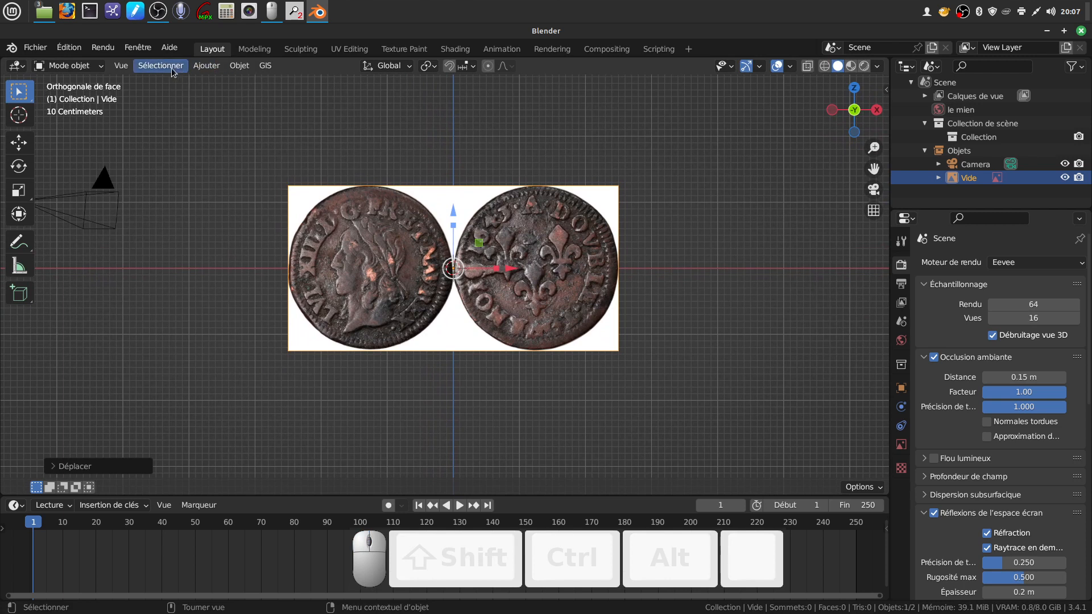
left_click(205, 65)
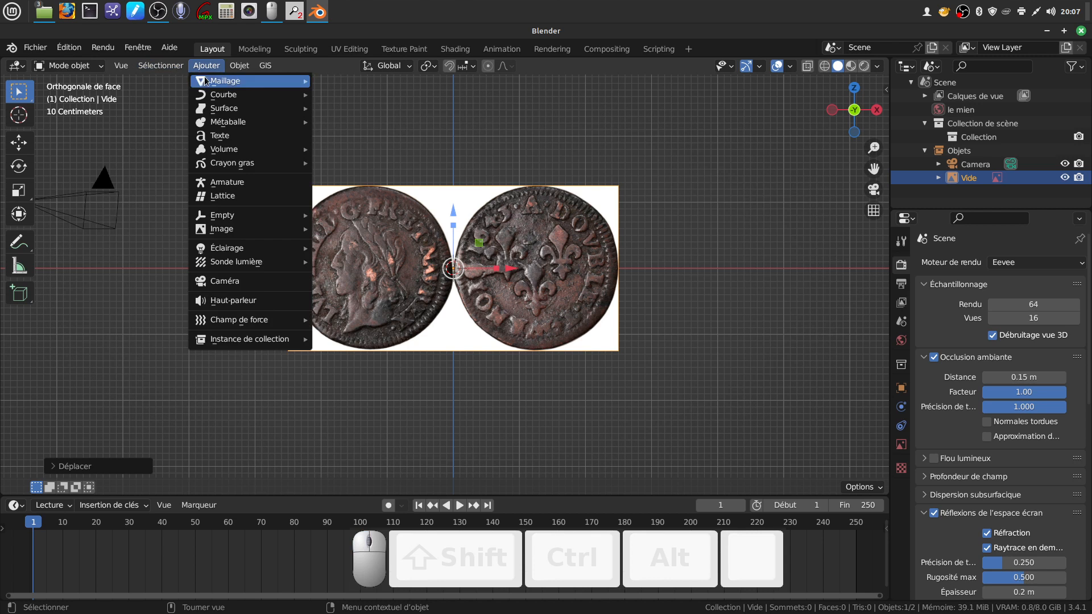
mouse_move(228, 81)
mouse_move(259, 99)
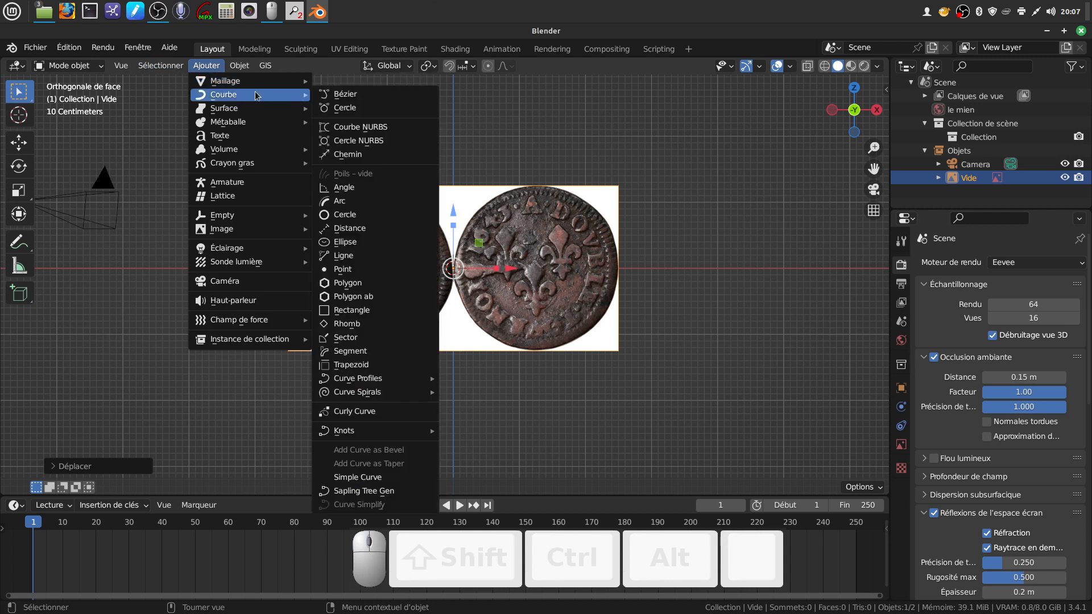
left_click(336, 108)
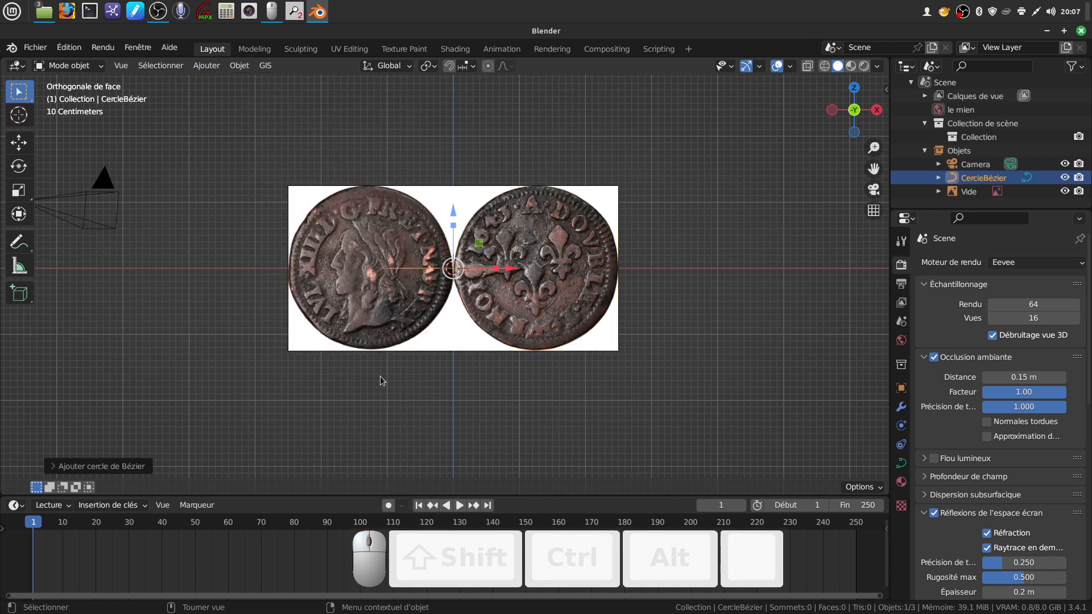
left_click(54, 466)
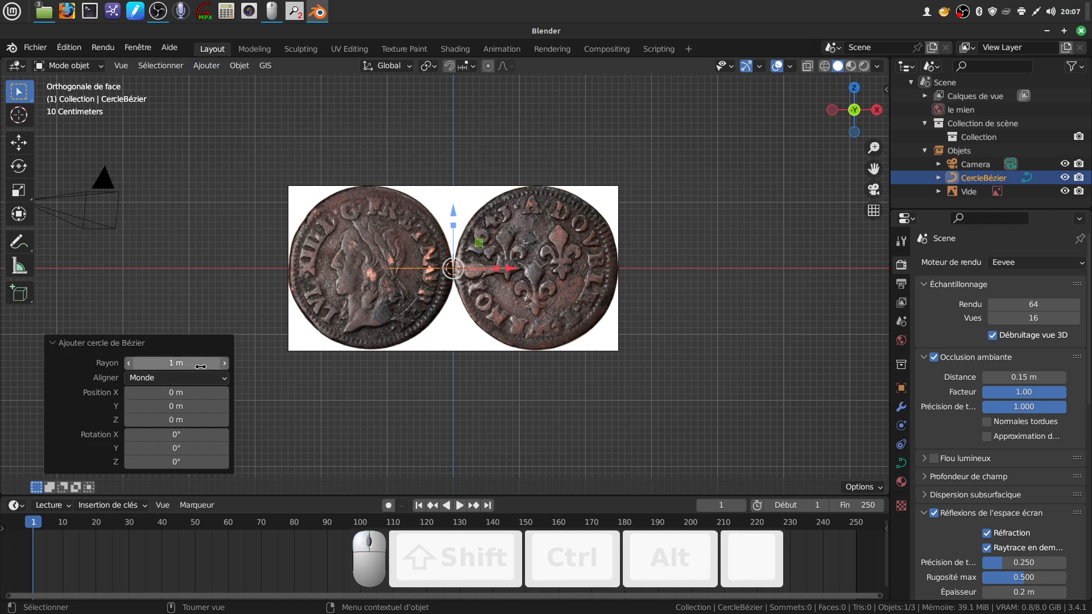
middle_click_drag(513, 309, 523, 342)
key("Tab")
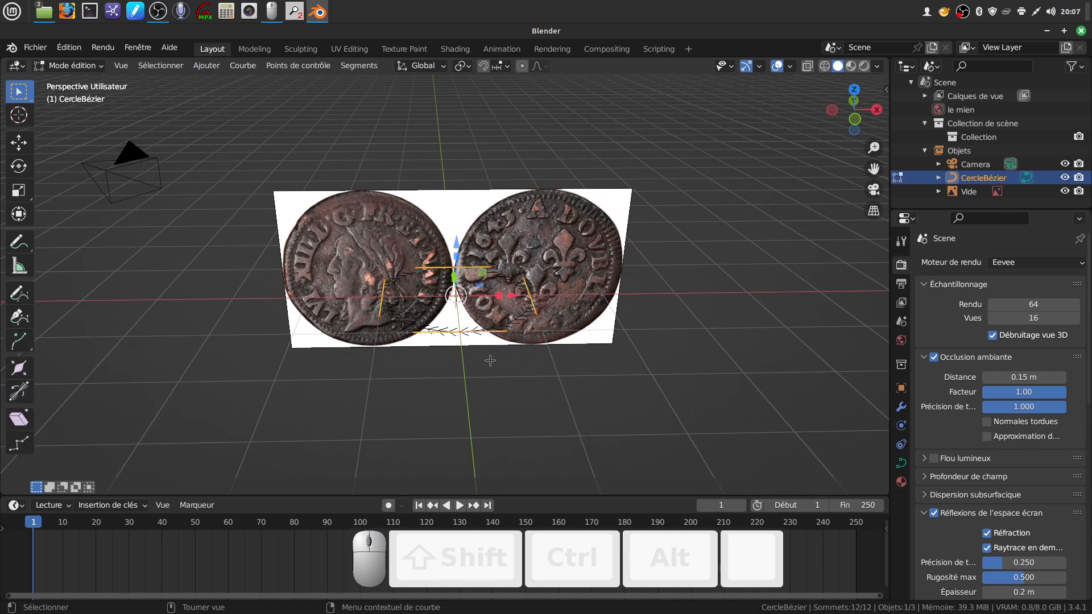
key("Tab")
key("x")
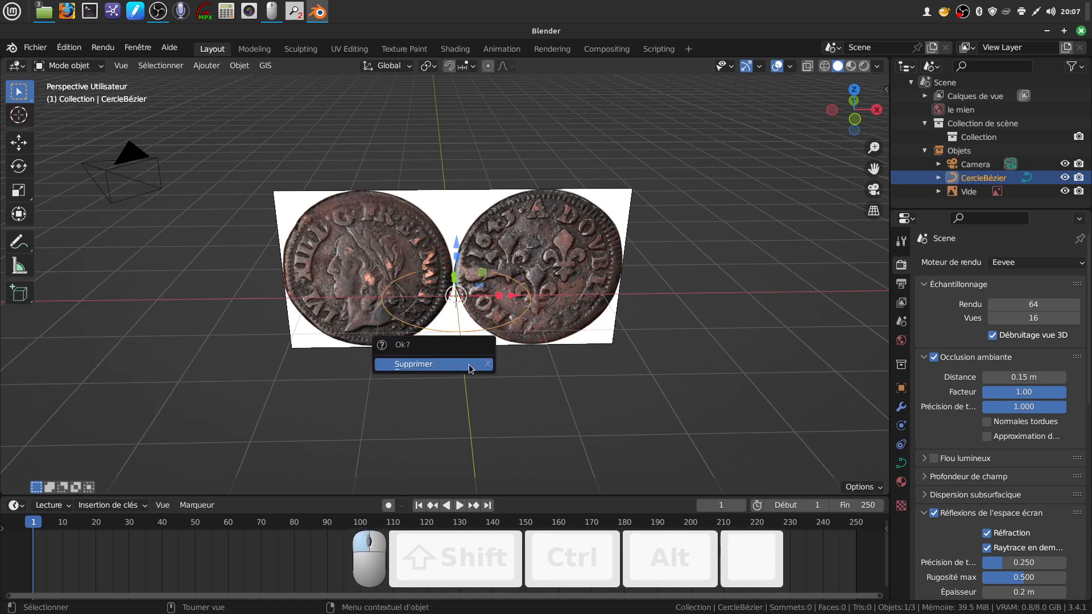
left_click(470, 365)
Step: Add a mesh circle with 64 vertices at the world origin
left_click(206, 65)
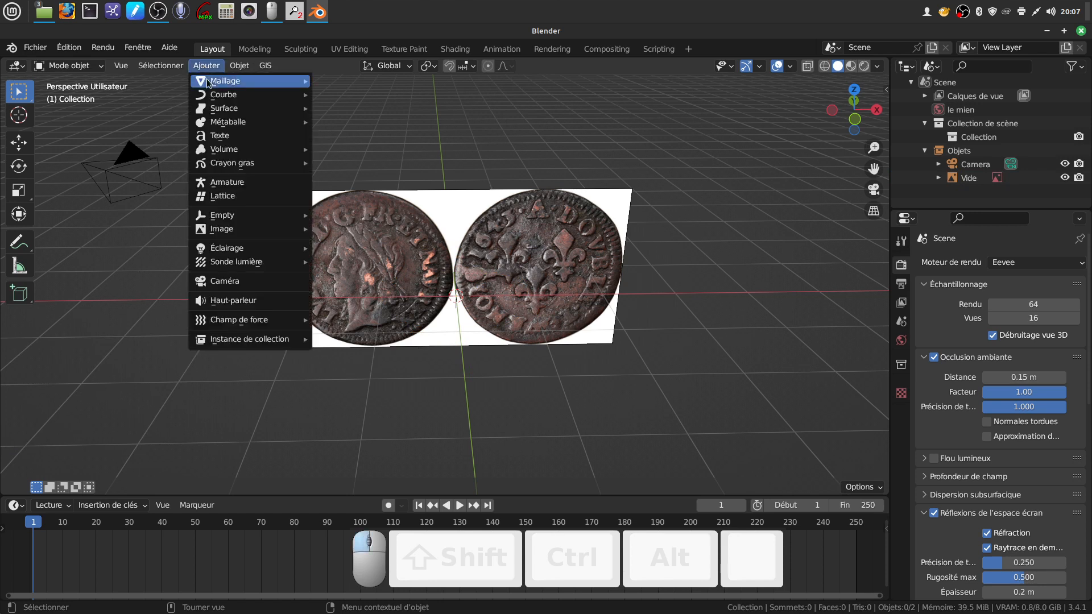
mouse_move(210, 82)
left_click(349, 108)
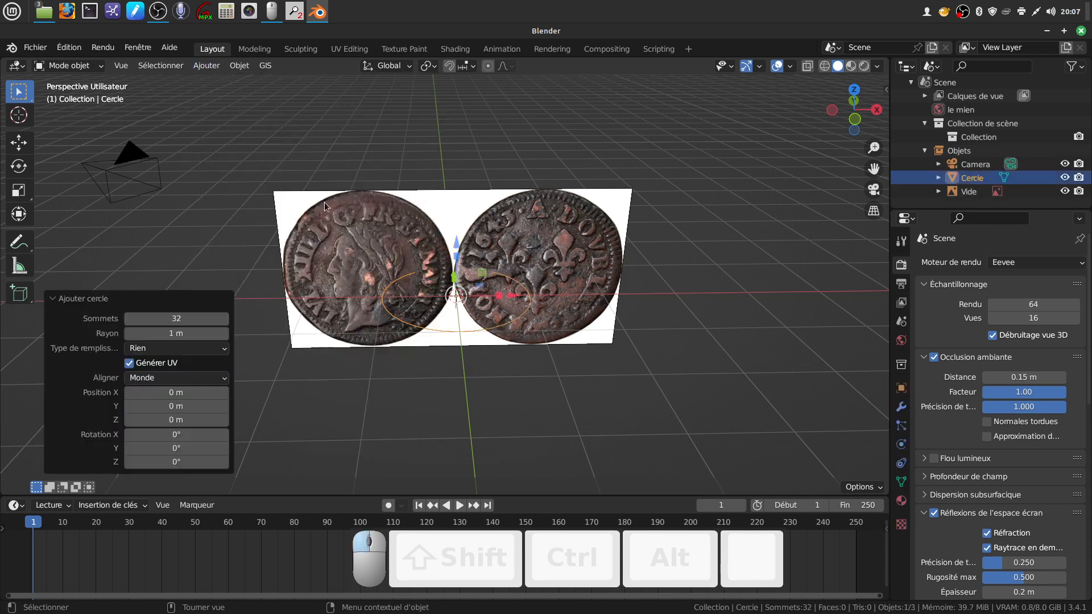
left_click(180, 319)
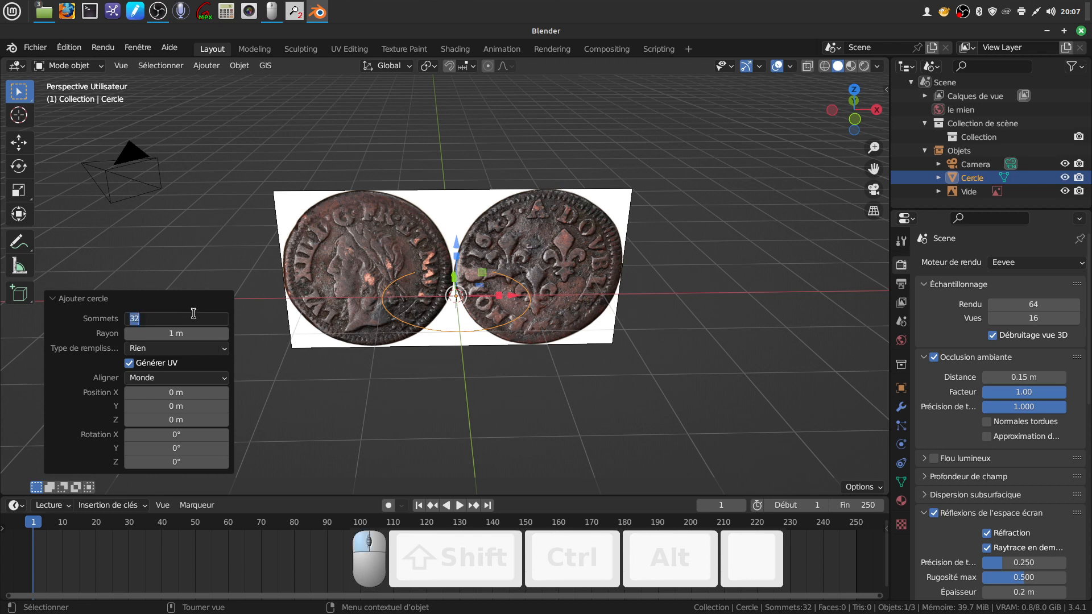
key("BackSpace")
type("64")
left_click(525, 422)
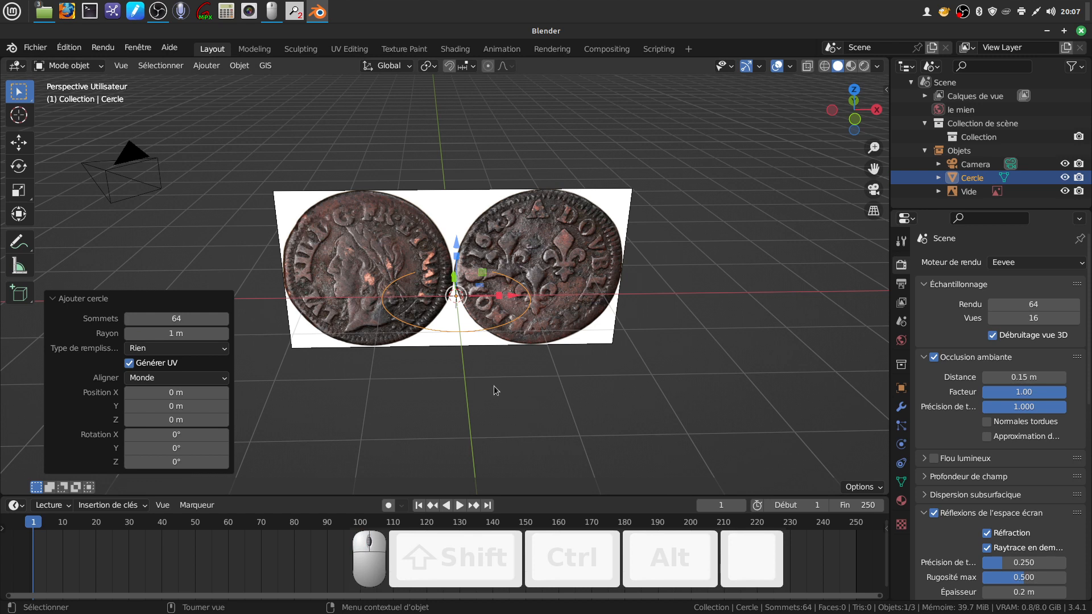
Step: Rotate all of the circle's vertices 90° about the global X axis in Edit Mode
mouse_move(496, 385)
middle_mouse_down()
mouse_move(493, 370)
mouse_move(494, 382)
middle_mouse_up()
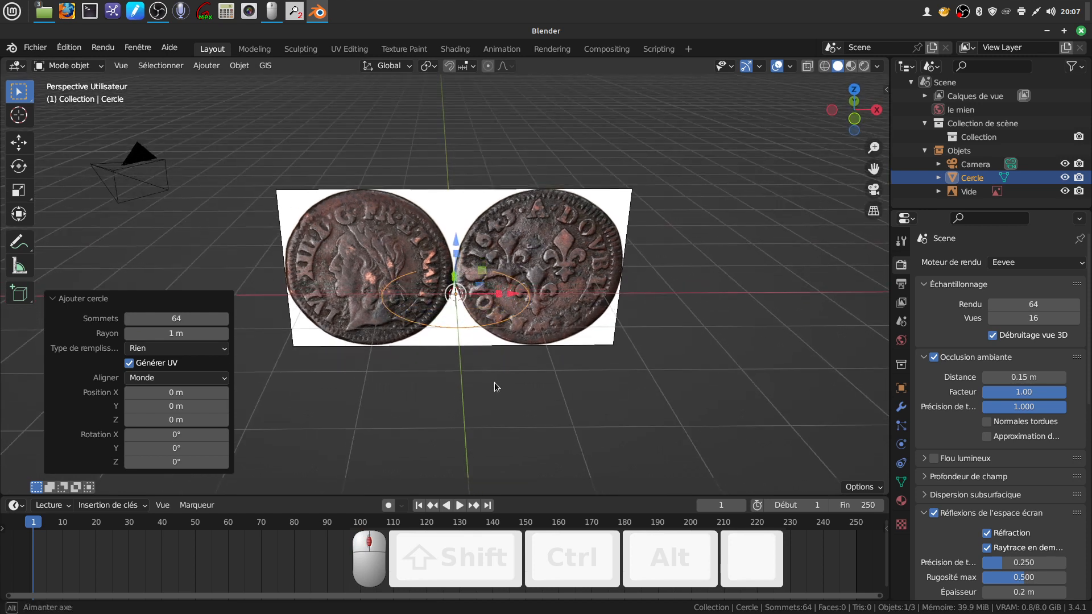
key("Tab")
key("r")
key("x")
key("KP_9")
key("KP_0")
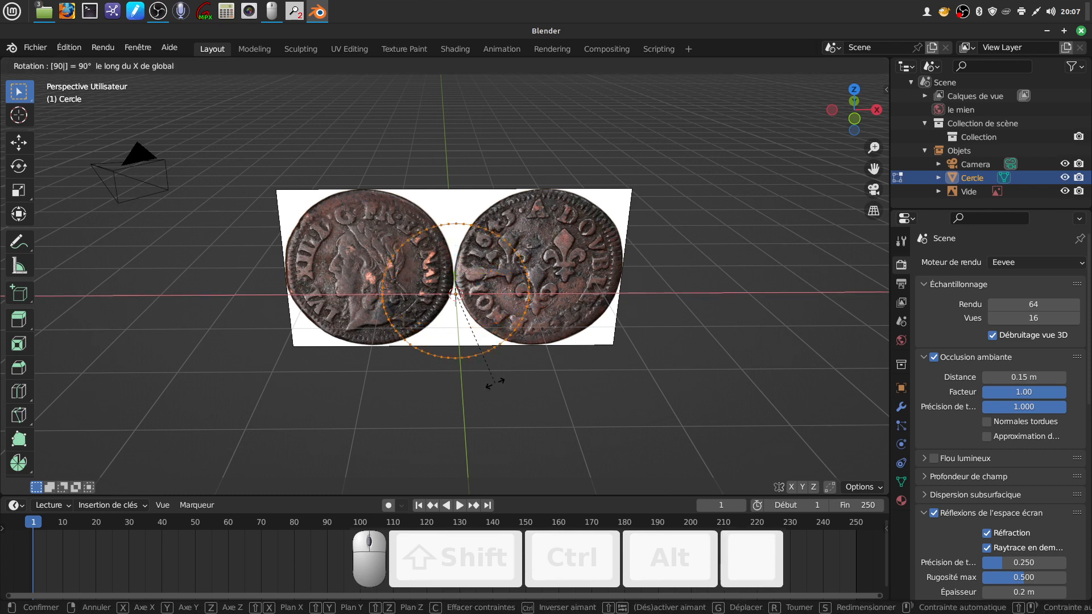
left_click(495, 383)
Step: In front view and Object Mode, move the circle about -1.27 m along X and nudge it vertically to centre it on the portrait coin
key("KP_1")
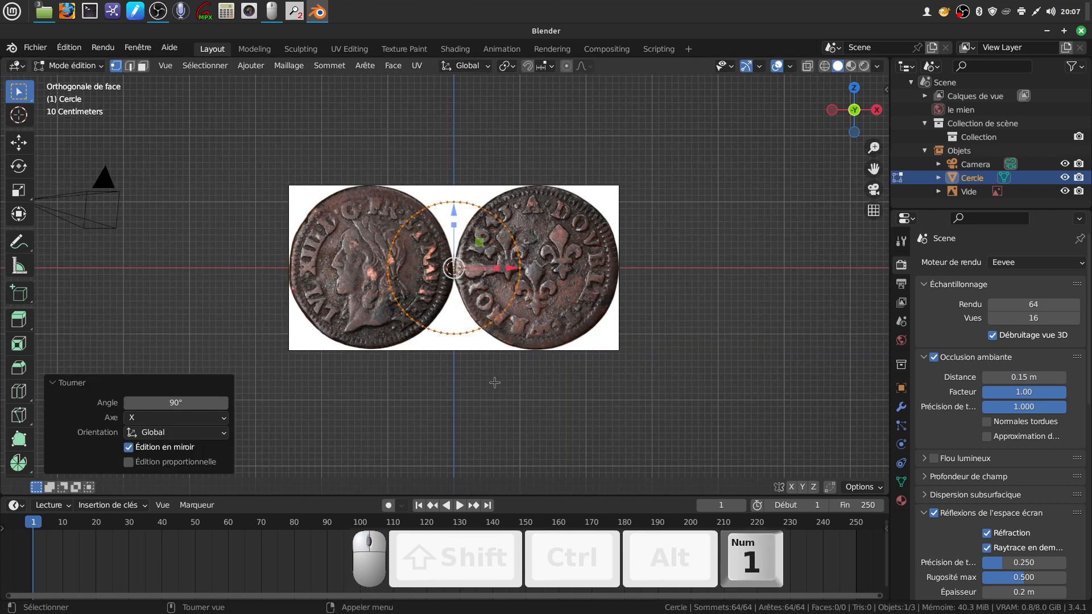
middle_click_drag(493, 389, 546, 393, "shift")
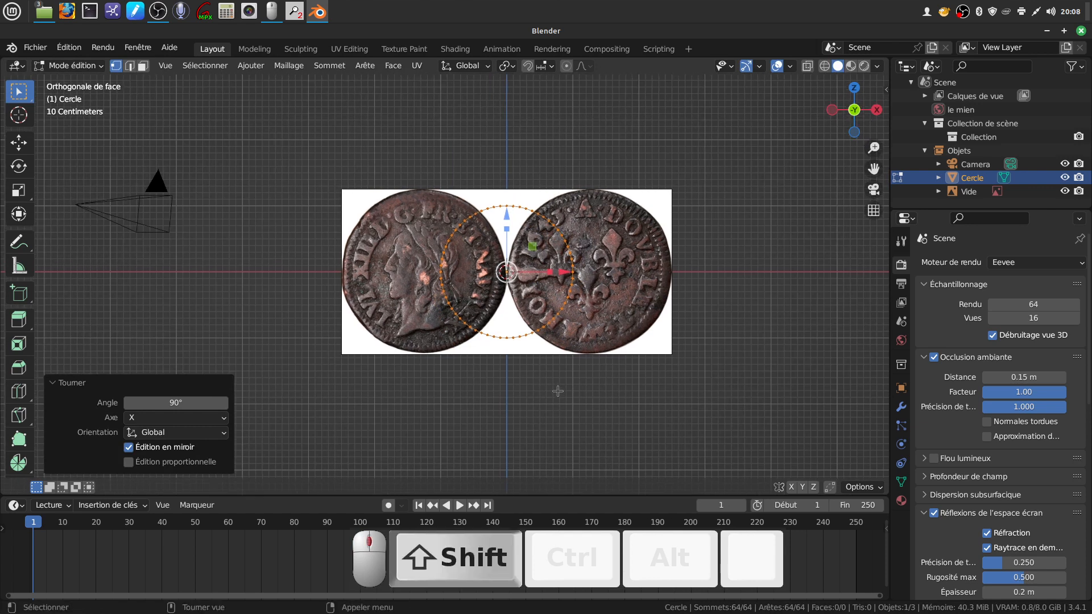
key("Tab")
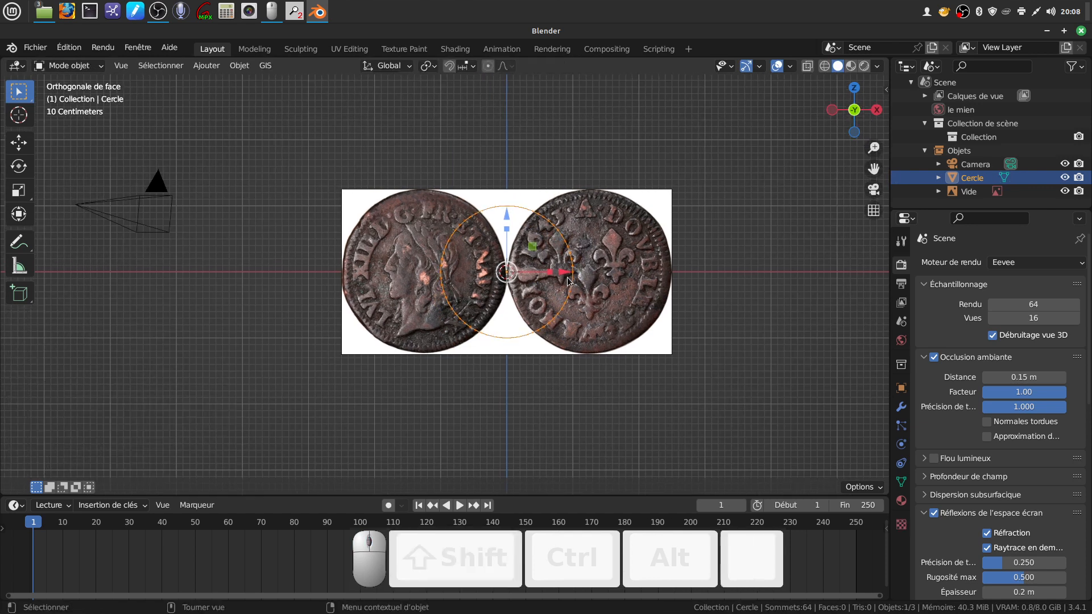
key("g")
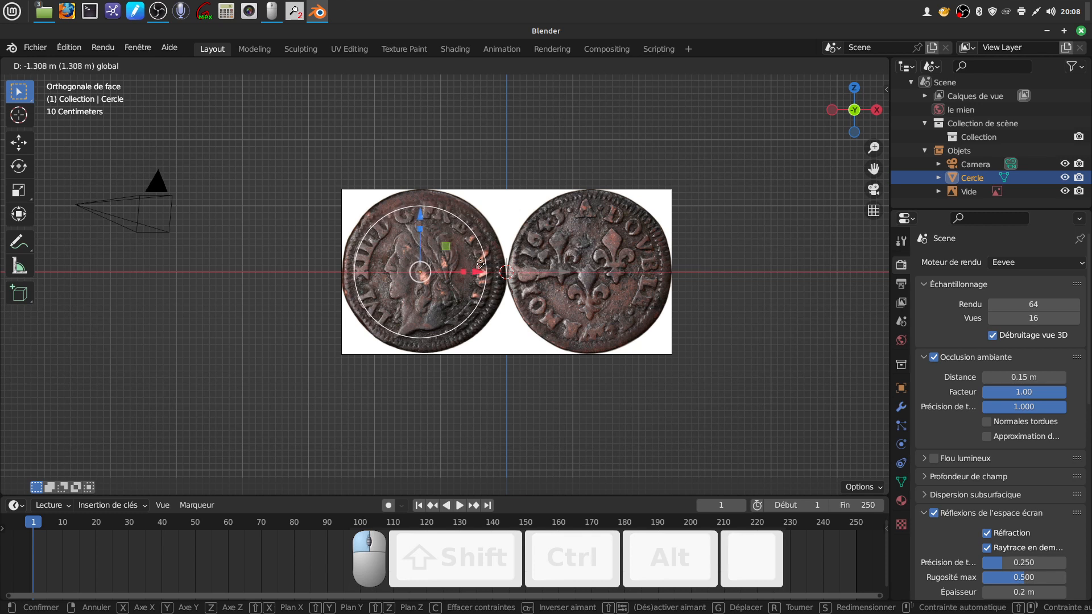
left_click(483, 263)
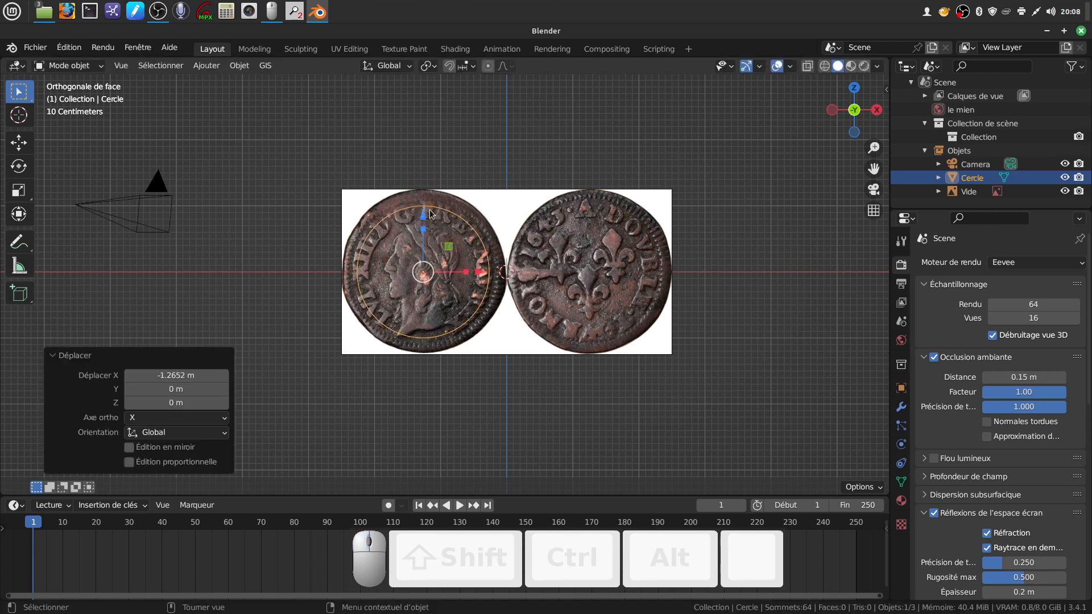
left_click_drag(426, 216, 427, 215)
Step: Scale the circle's vertices by about 1.208, nudge them along Z and X, and scale by about 1.008 to match the portrait coin's outline
key("Tab")
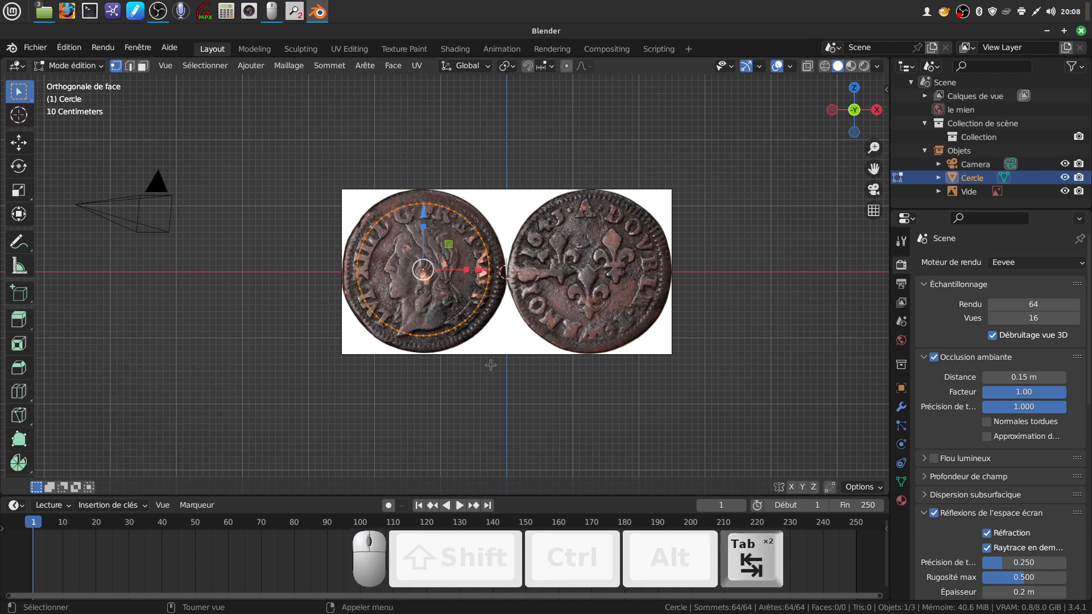
key("s")
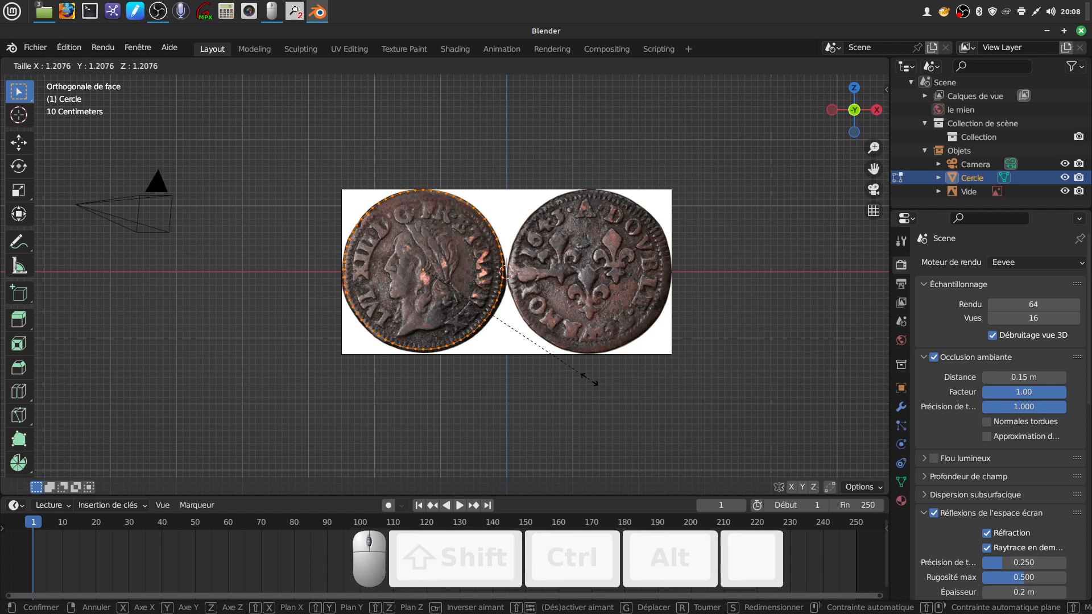
left_click(592, 380)
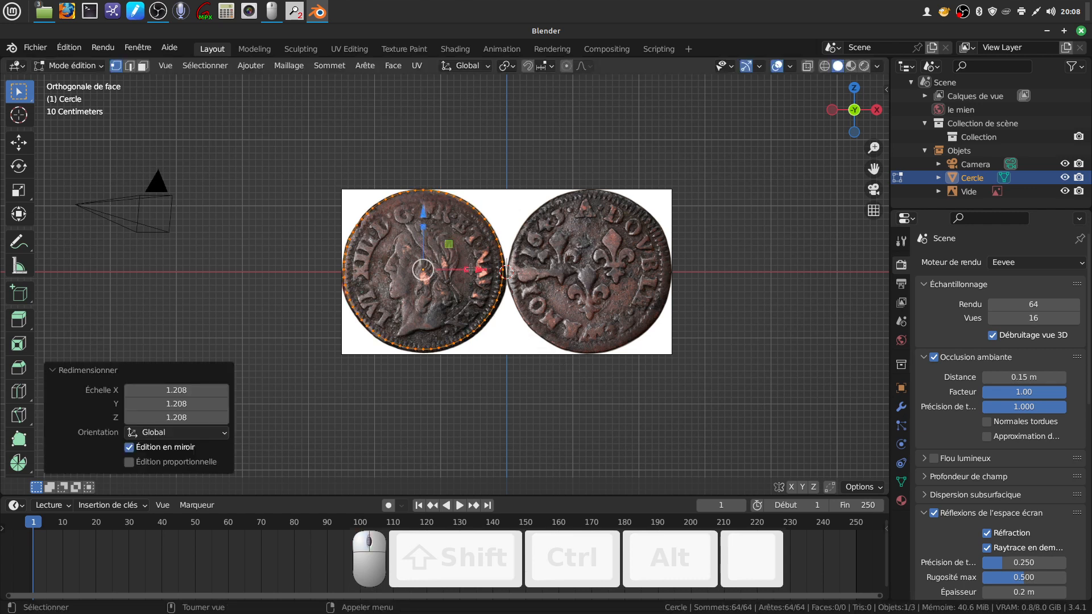
left_click_drag(425, 212, 425, 213)
left_click_drag(483, 272, 487, 270)
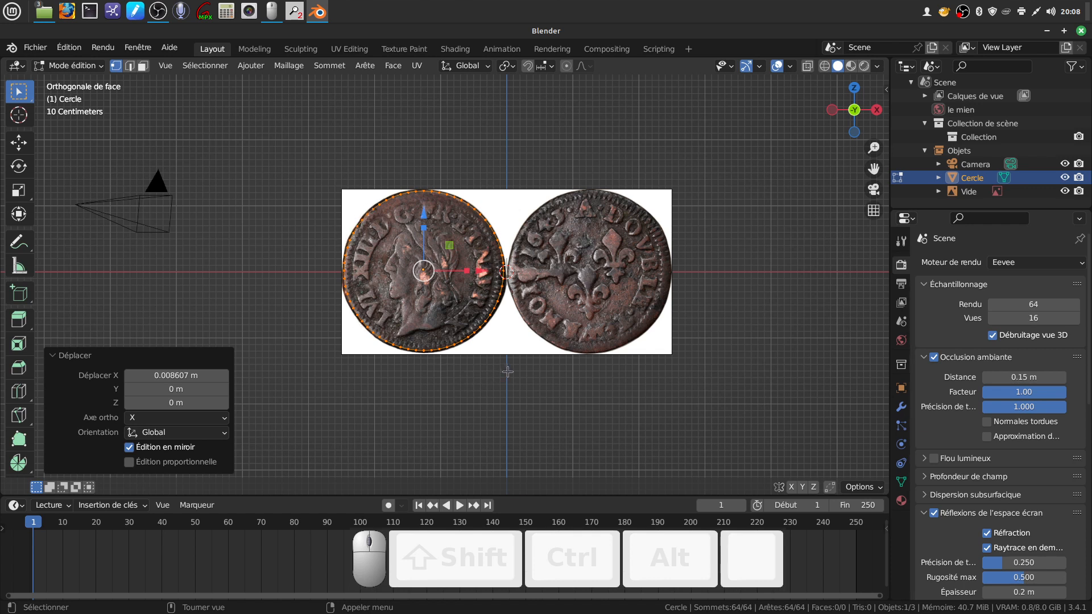
key("s")
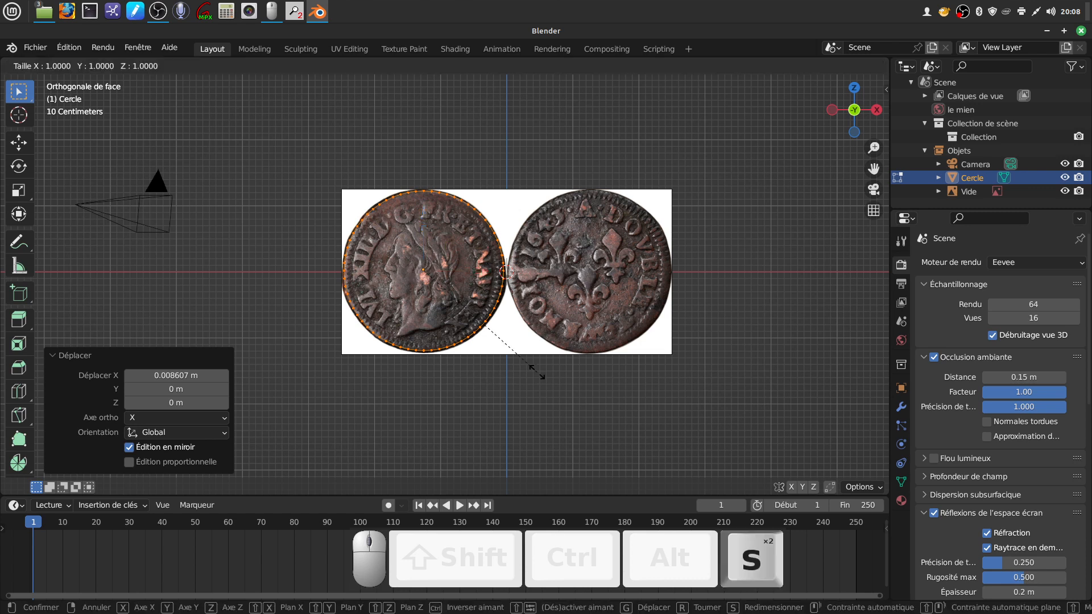
left_click(538, 373)
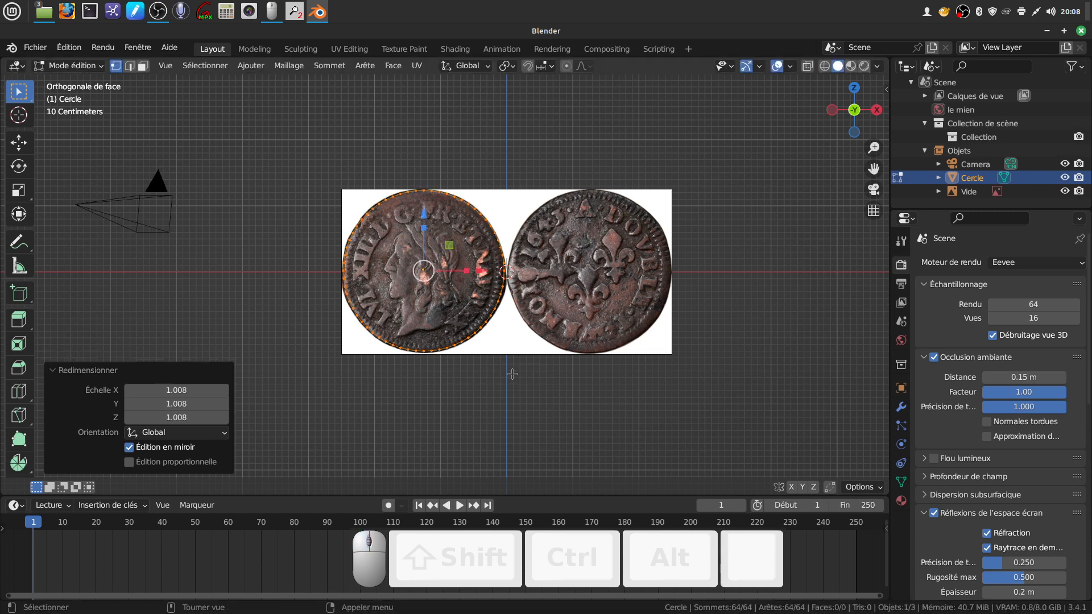
Step: Extrude the circle's edge loop inward with a scale of about 0.888 to form a flat rim ring
key("e")
key("s")
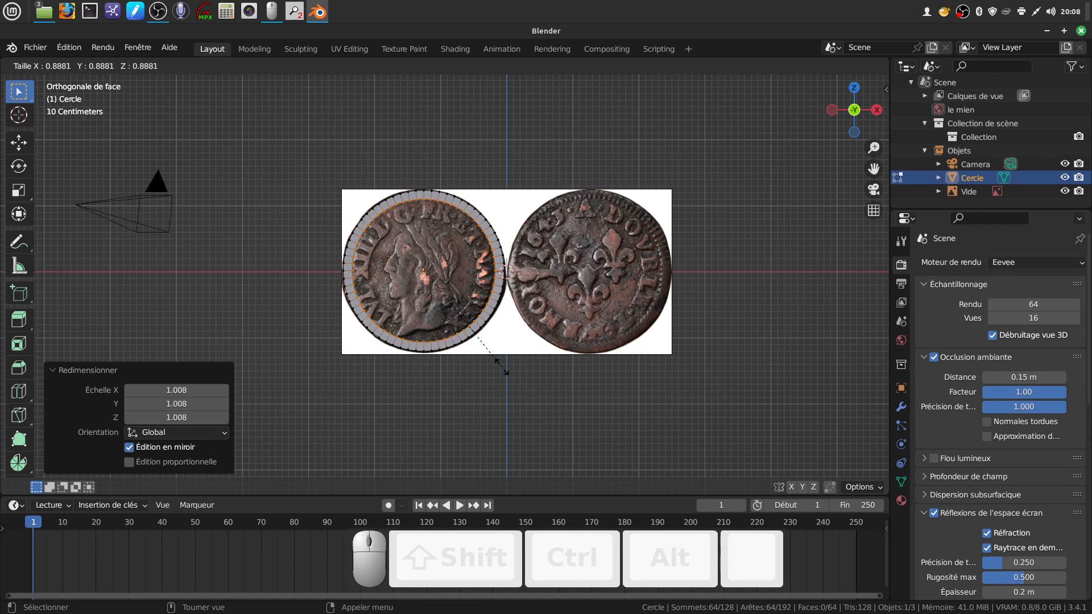
left_click(500, 367)
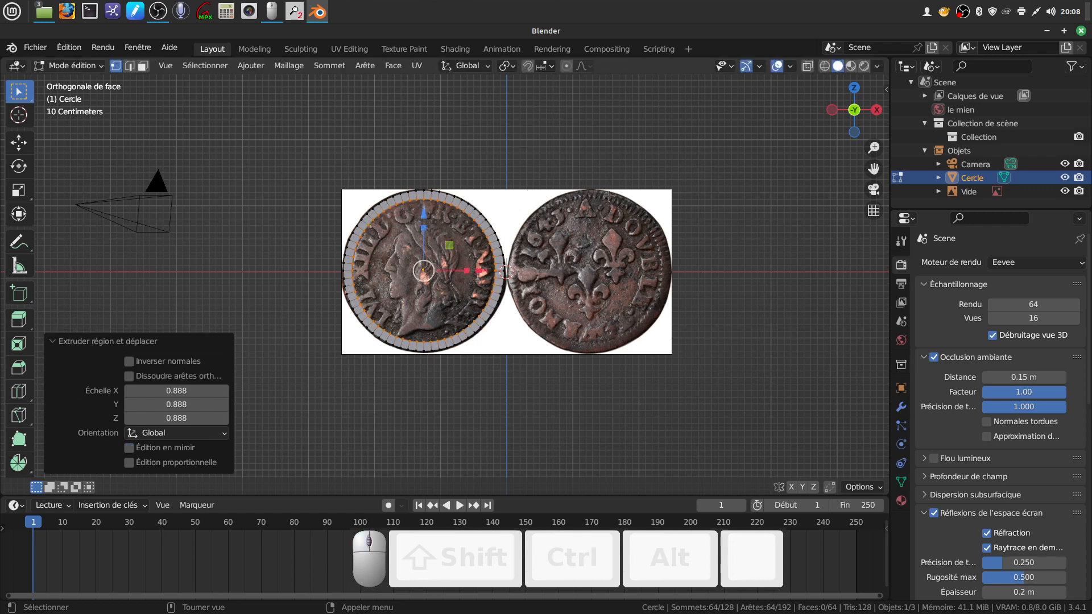
Step: Extrude the rim's inner edge loop inward at a scale of about 0.228 and close the central opening with a grid fill
key("e")
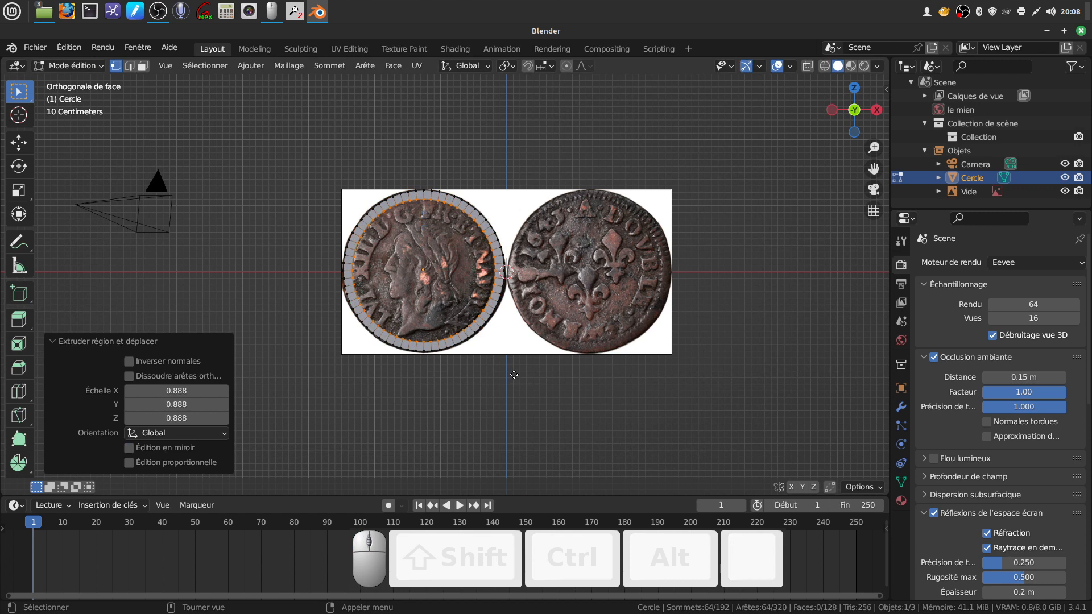
key("s")
left_click(431, 302)
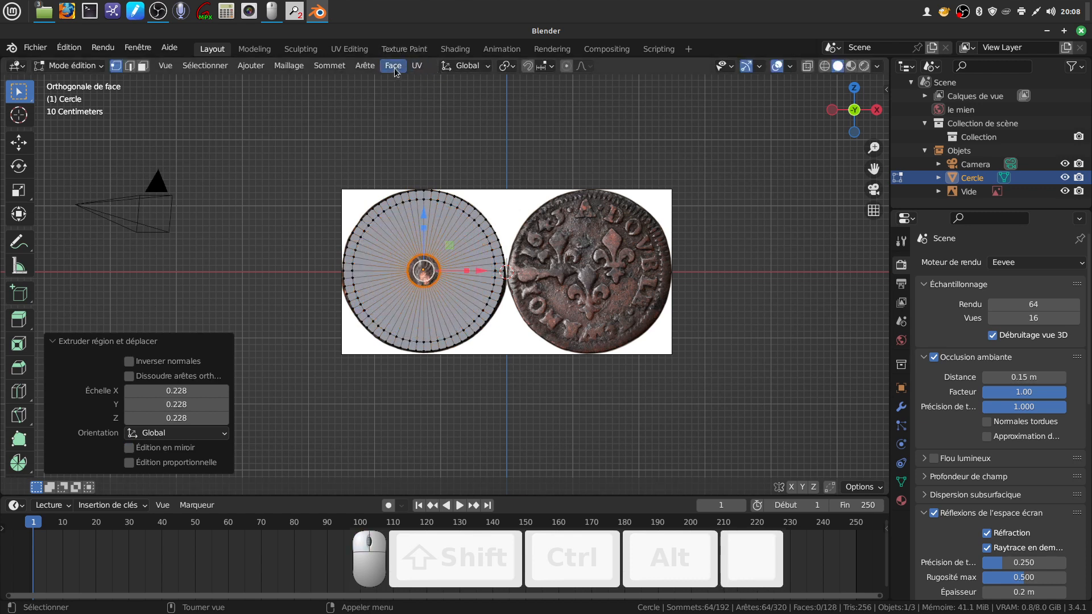
left_click(396, 67)
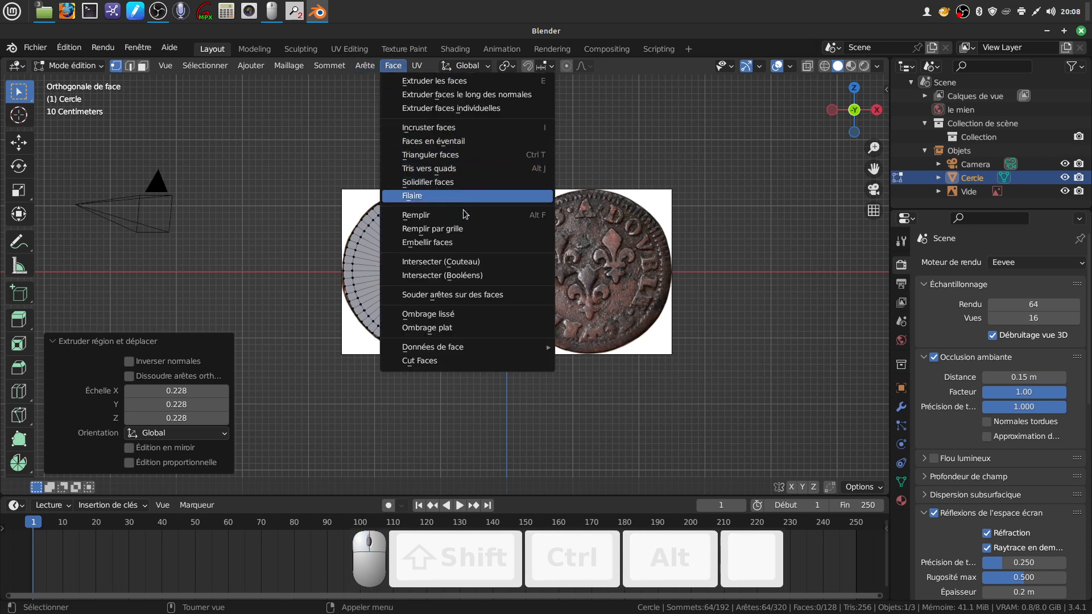
left_click(473, 230)
scroll(458, 259, "up", 3)
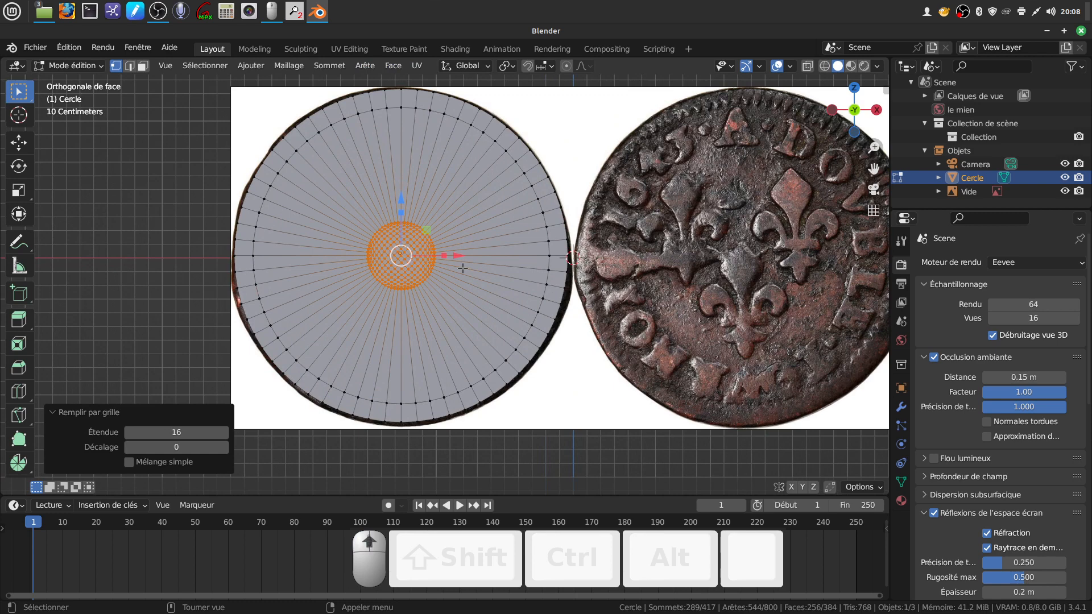
Step: Select the whole disc mesh and extrude it about 0.027 m along Y to give the coin thickness
mouse_move(448, 269)
middle_mouse_down()
mouse_move(373, 261)
mouse_move(453, 266)
middle_mouse_up()
scroll(421, 266, "up", 2)
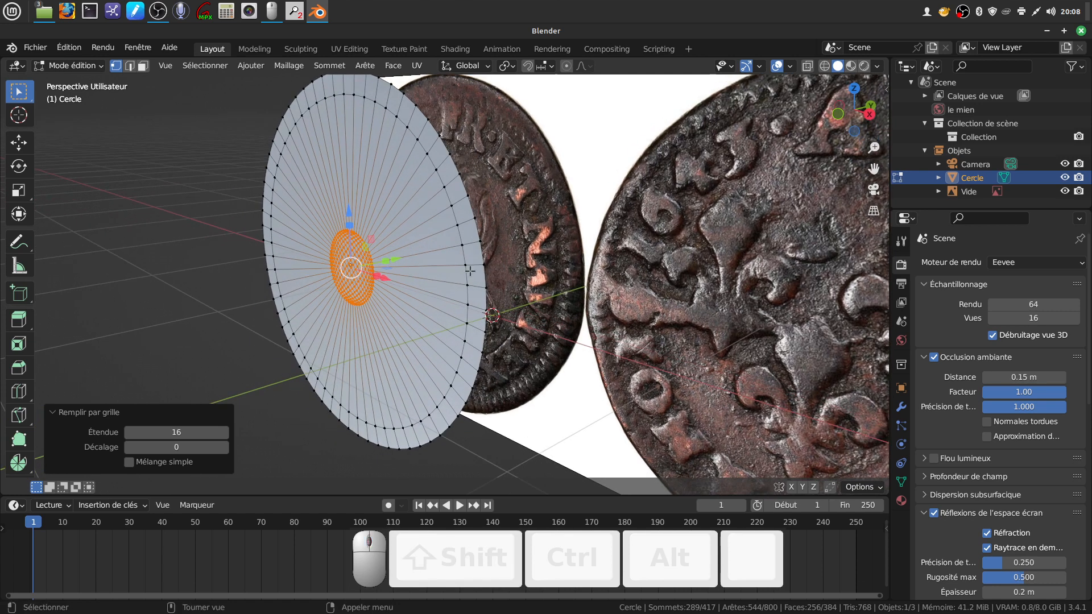
key("a")
middle_click_drag(482, 253, 515, 241)
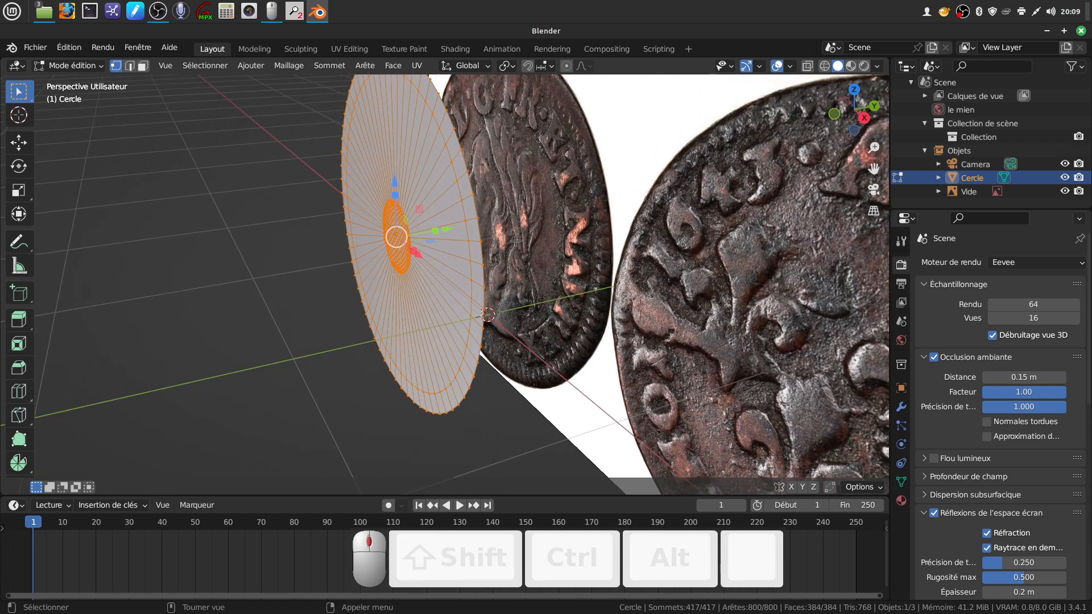
key("e")
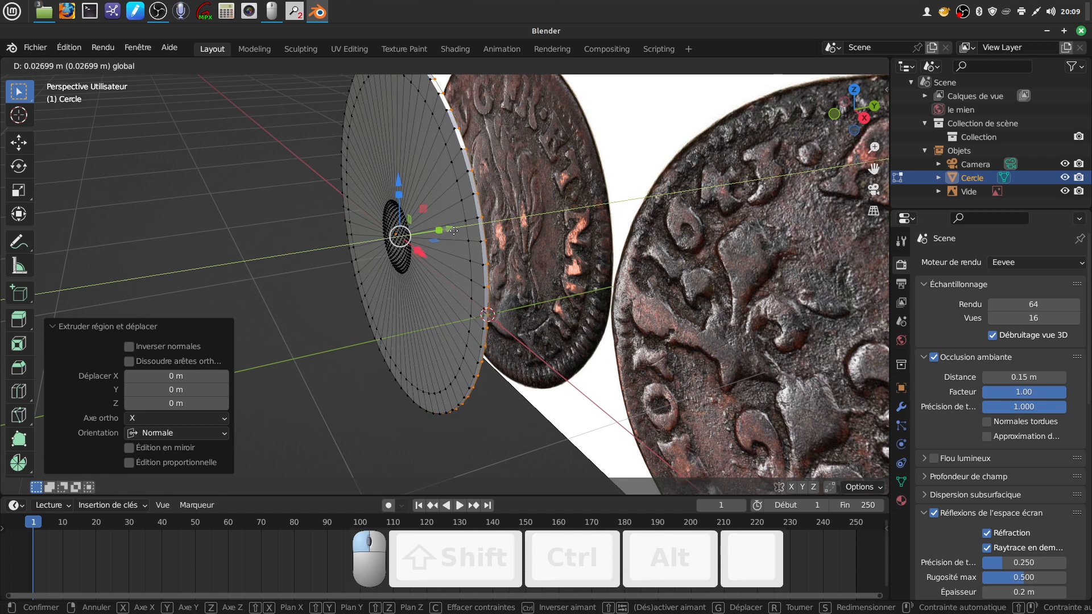
left_click(454, 231)
scroll(505, 303, "up", 4)
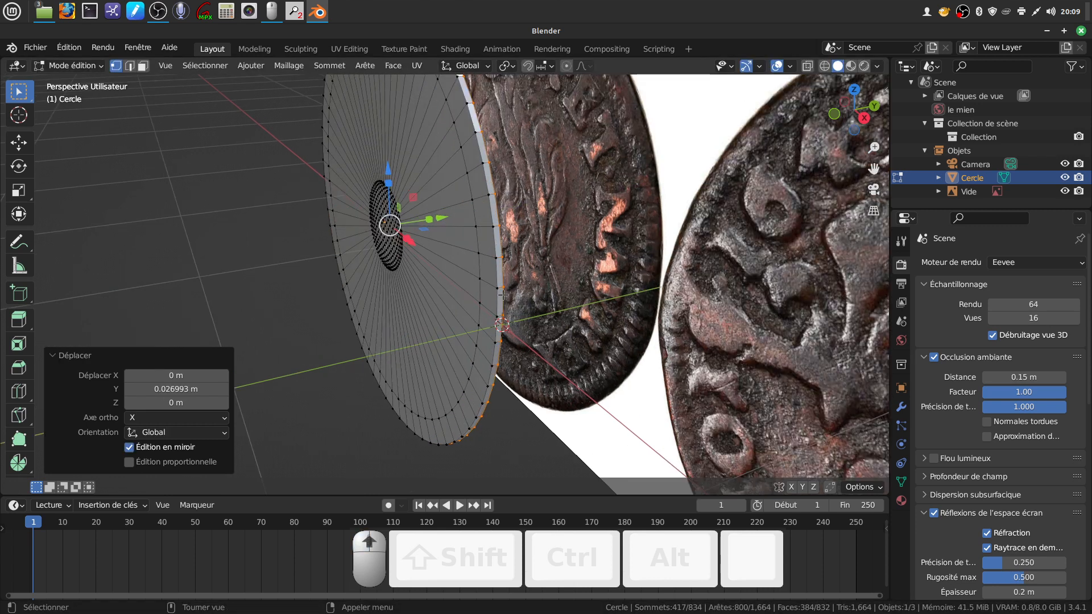
Step: Add one centred loop cut around the front face's rim ring and move it about -0.022 m along Y to raise the rim
middle_click_drag(551, 288, 541, 289)
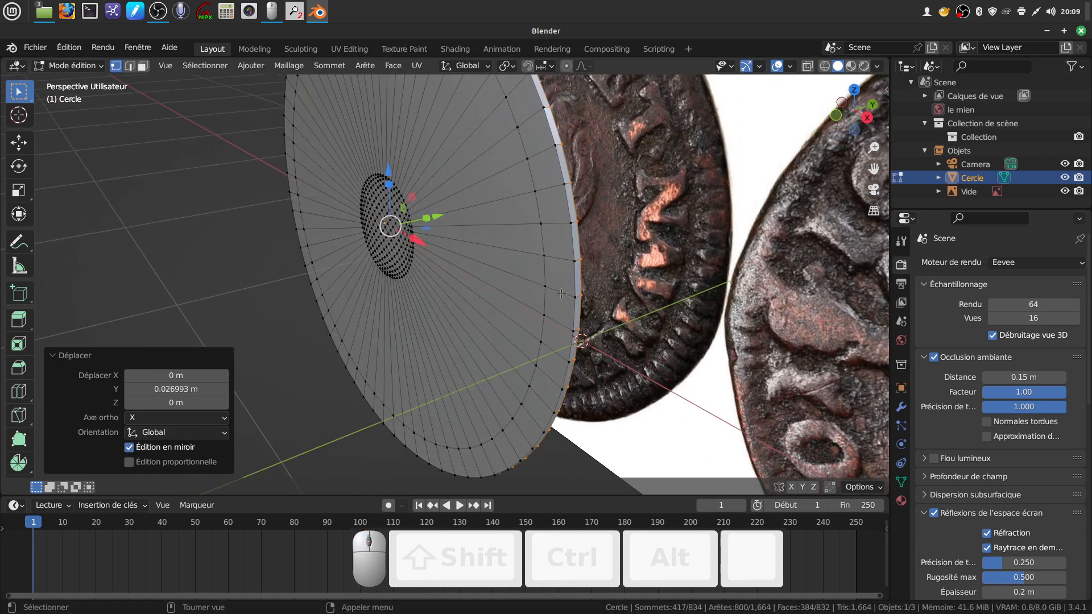
key("ctrl+r")
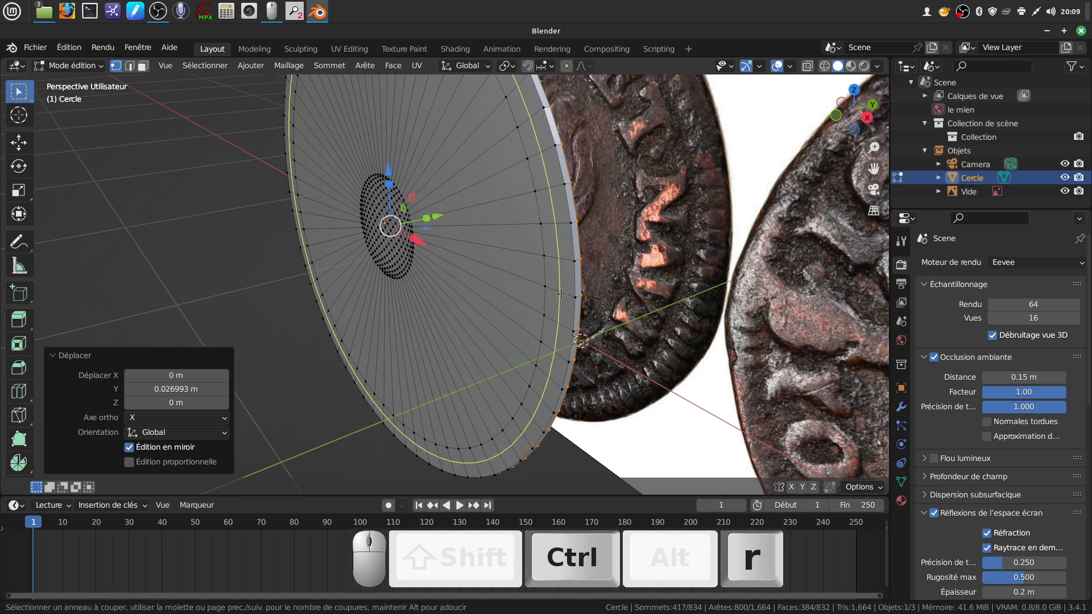
left_click(561, 294)
right_click(561, 293)
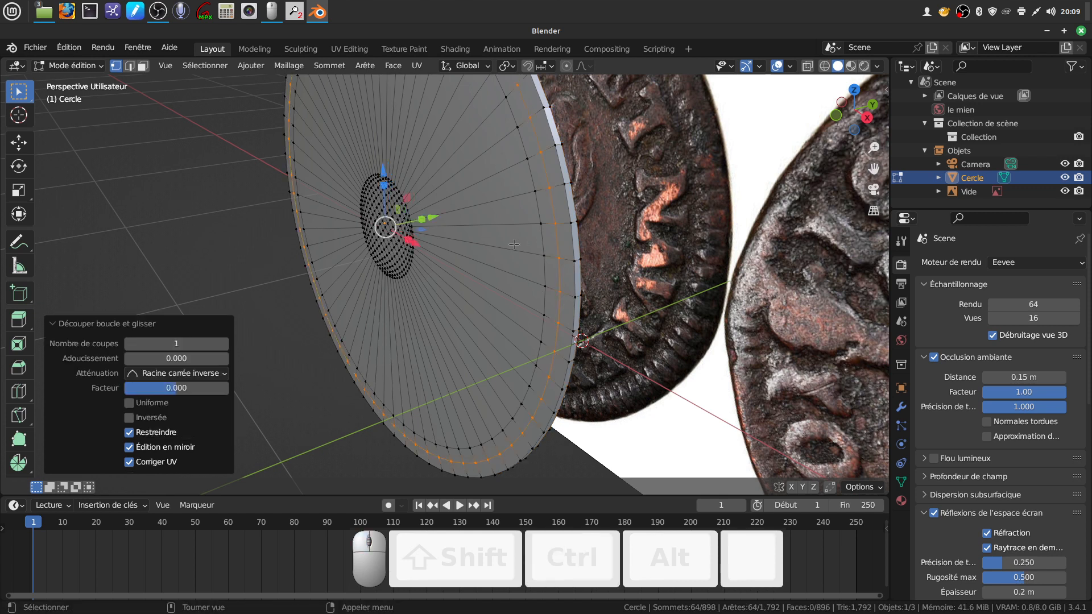
left_click_drag(434, 220, 429, 220)
Step: Bevel the raised front rim loop with a width of about 0.0527 m and 5 segments
middle_click_drag(609, 336, 643, 325)
scroll(644, 325, "up", 2)
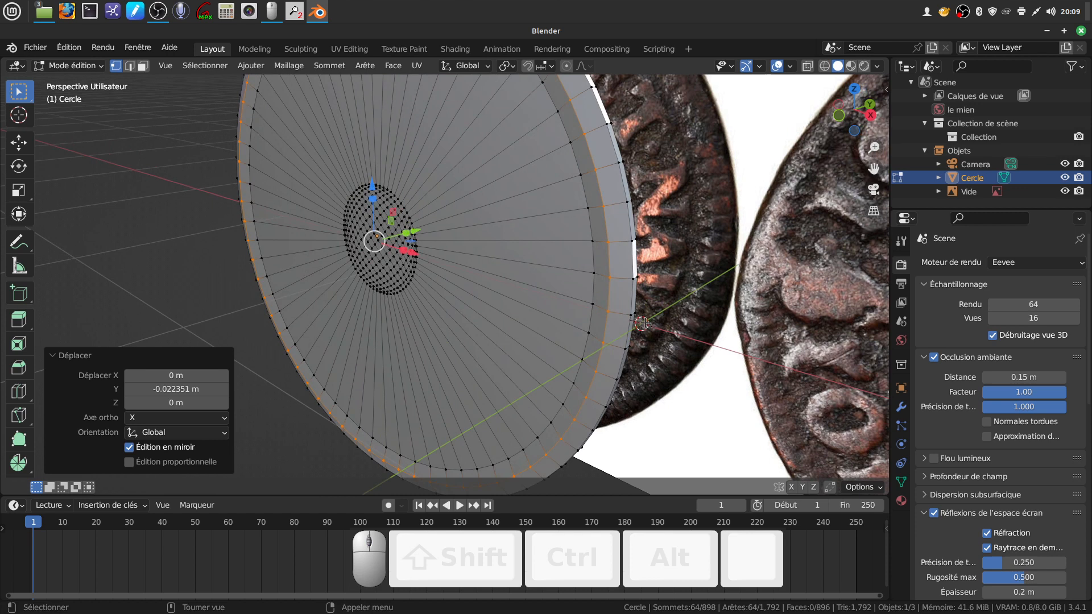
key("ctrl")
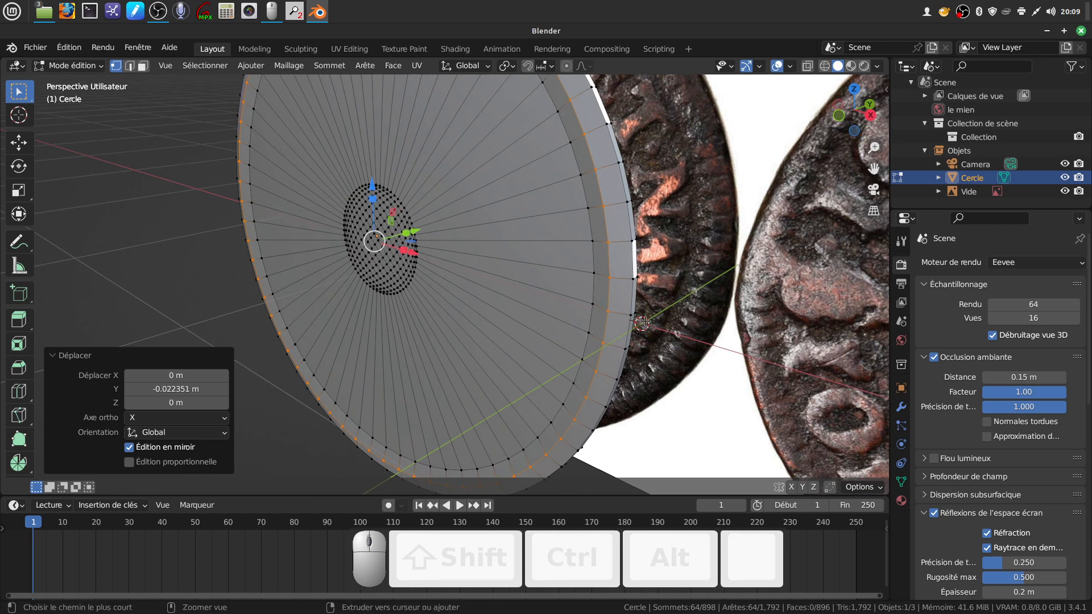
key("ctrl+b")
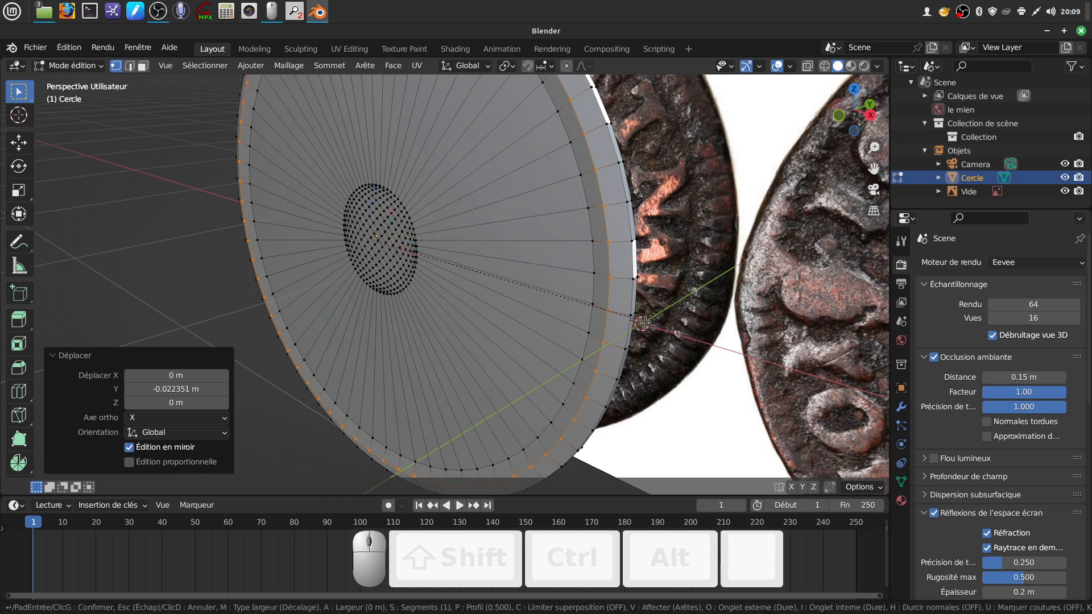
scroll(654, 325, "up", 2)
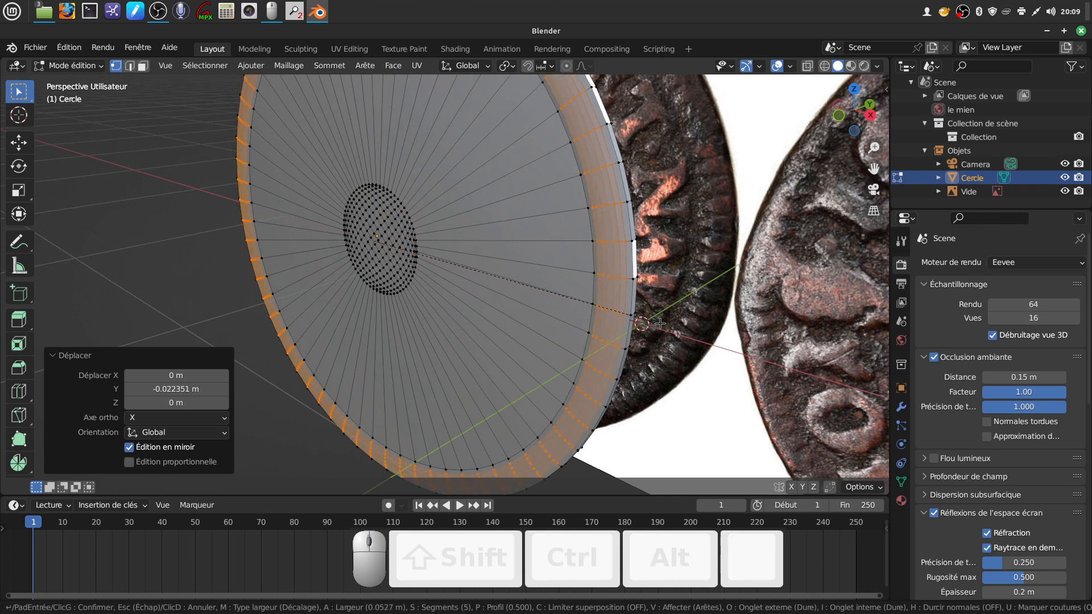
left_click(659, 323)
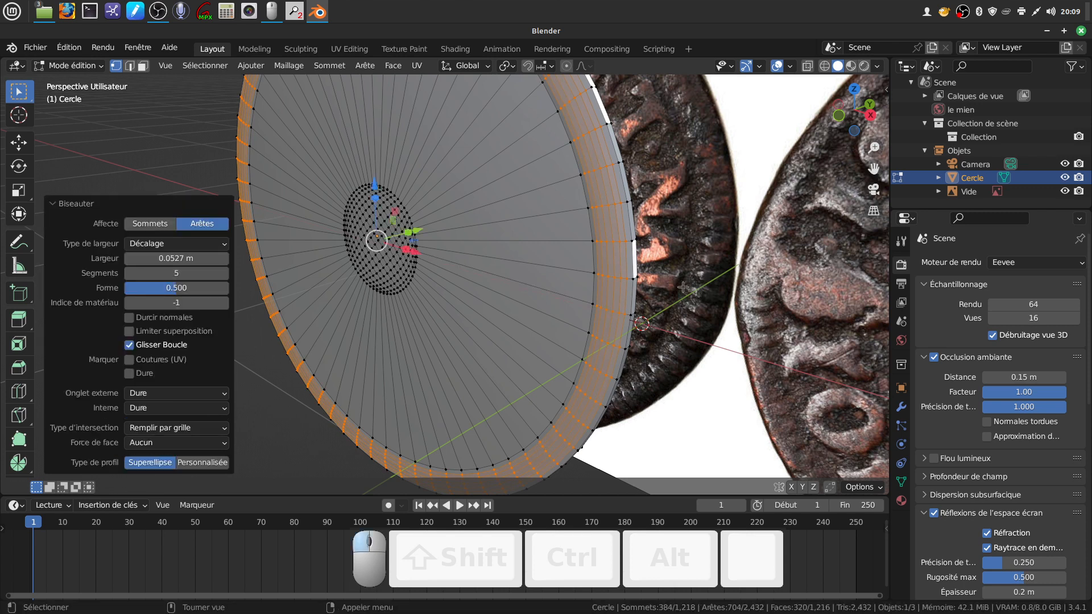
Step: Add a centred loop cut around the back face's rim ring and move it about 0.025 m along Y to raise that rim
middle_click_drag(636, 299, 481, 266)
key("ctrl")
key("ctrl+r")
double_click(481, 268)
middle_click_drag(567, 228, 579, 218)
left_click_drag(629, 113, 635, 114)
Step: Bevel the raised back rim loop with a width of about 0.0537 m and 5 segments
middle_click_drag(562, 352, 519, 314)
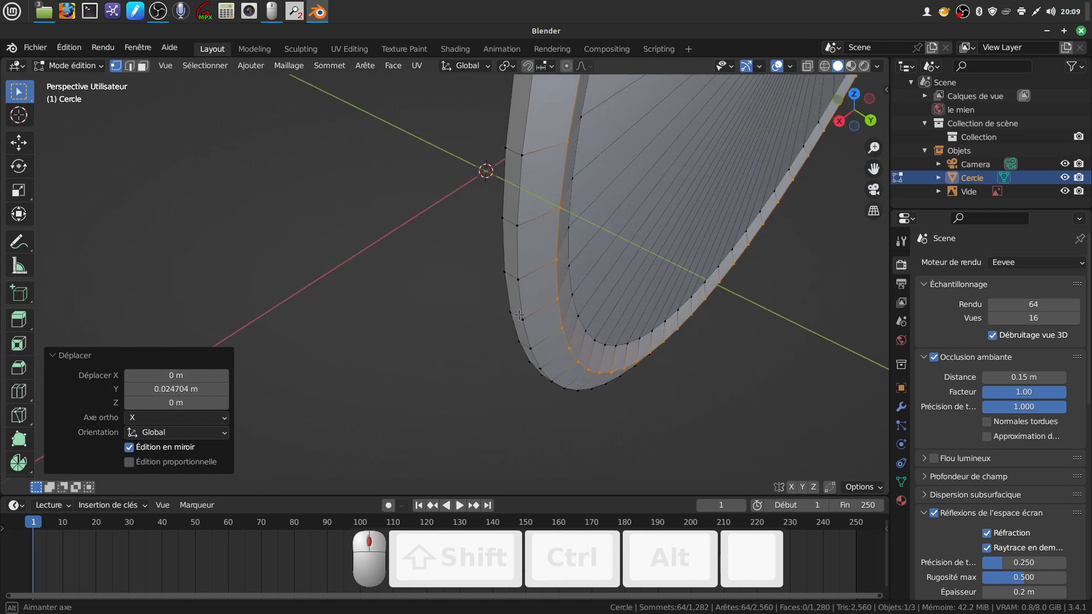
key("ctrl+b")
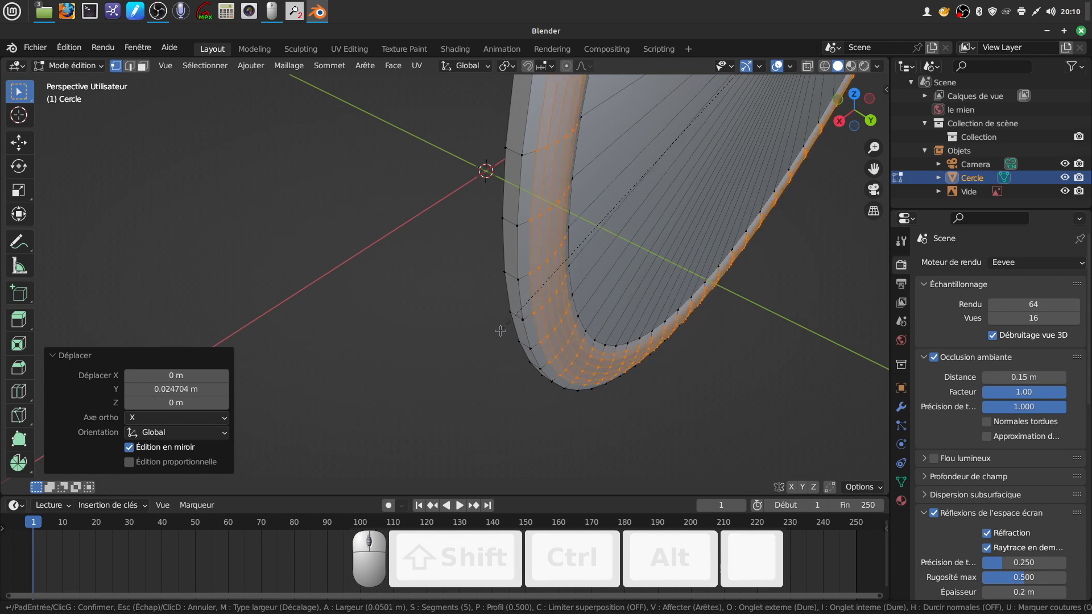
left_click(499, 330)
Step: In edge select mode, select the rim's inner edge loops on both faces and bevel them about 0.0135 m with 5 segments
middle_click_drag(570, 267, 562, 233)
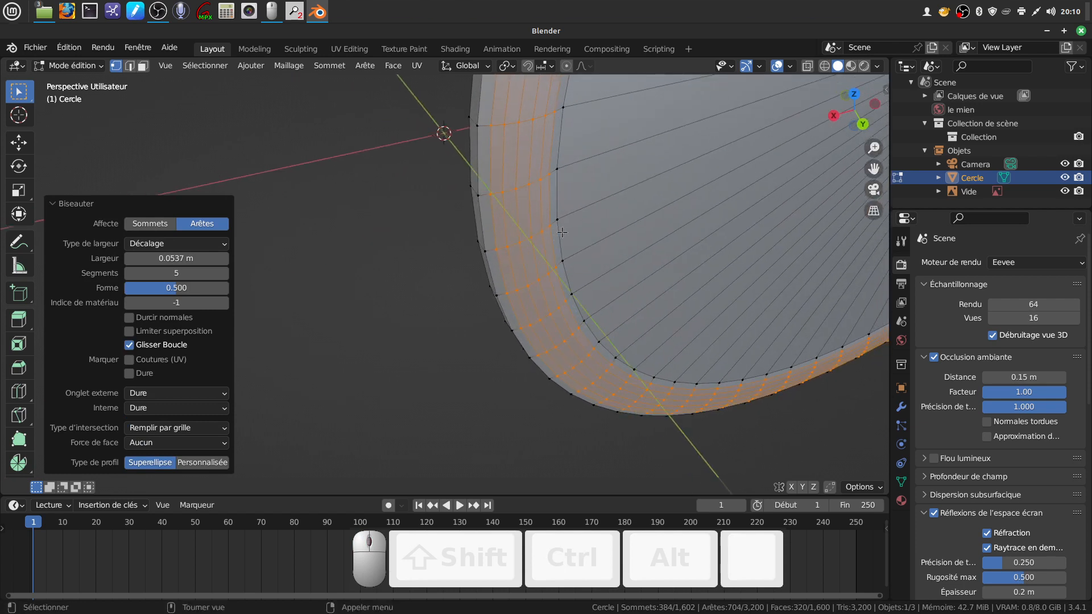
left_click(557, 228, "alt")
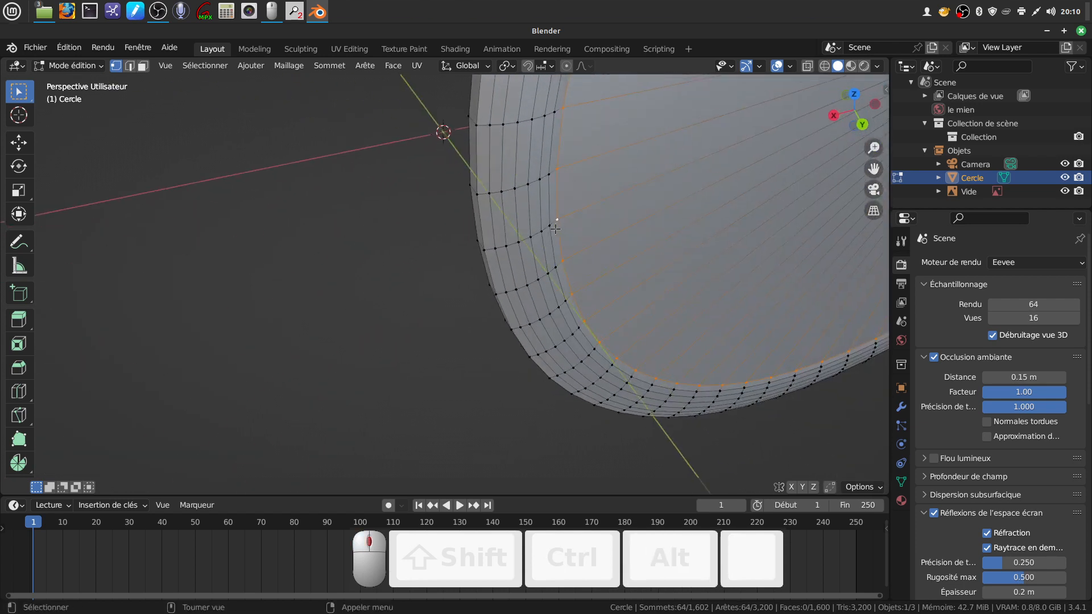
left_click(130, 65)
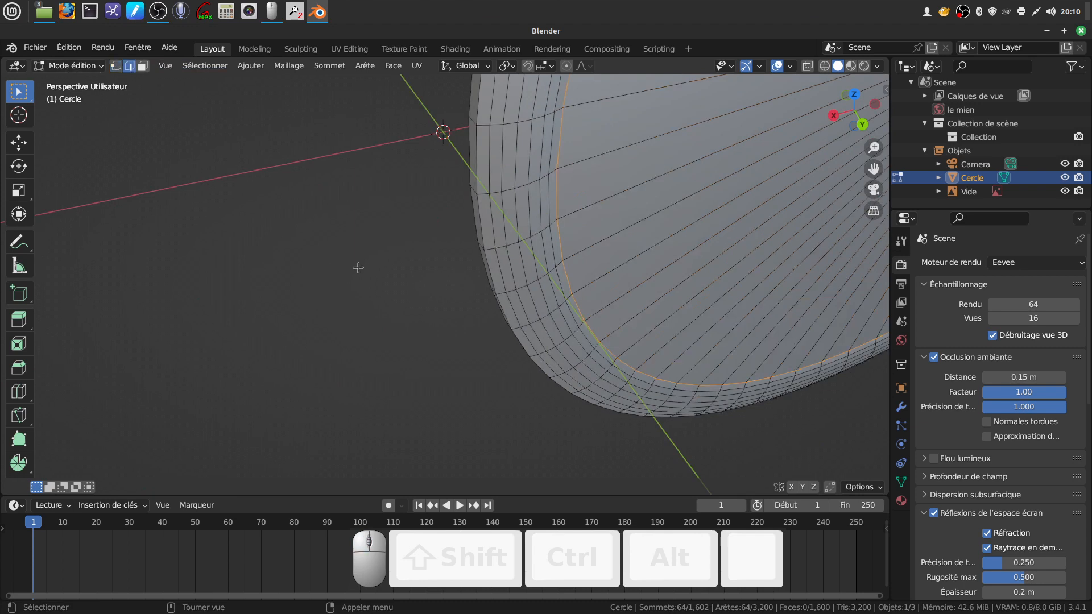
key("alt+a")
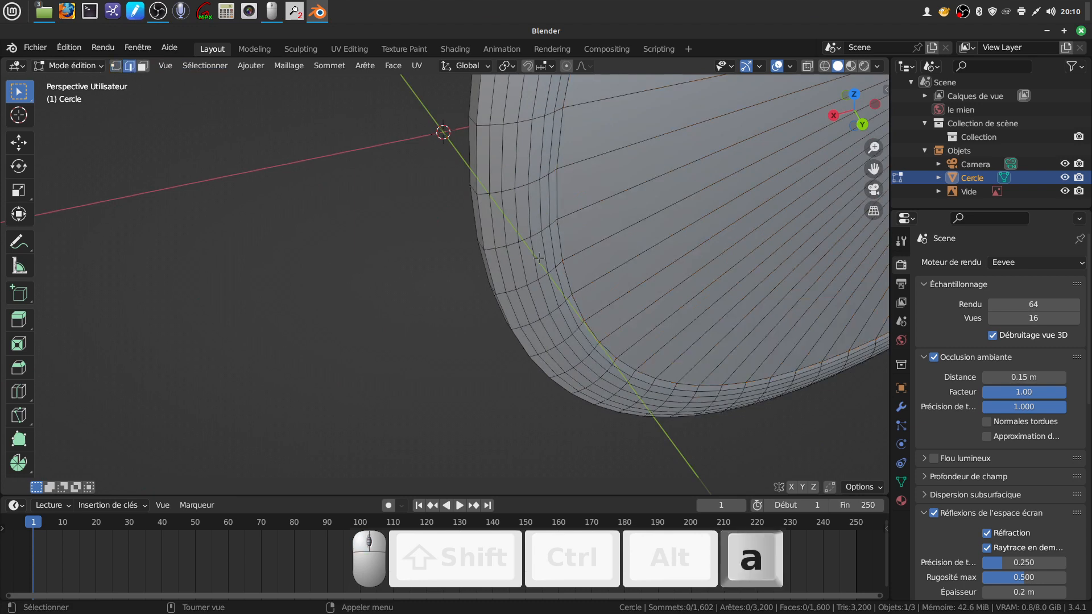
left_click(568, 275, "alt")
middle_click_drag(569, 274, 512, 319)
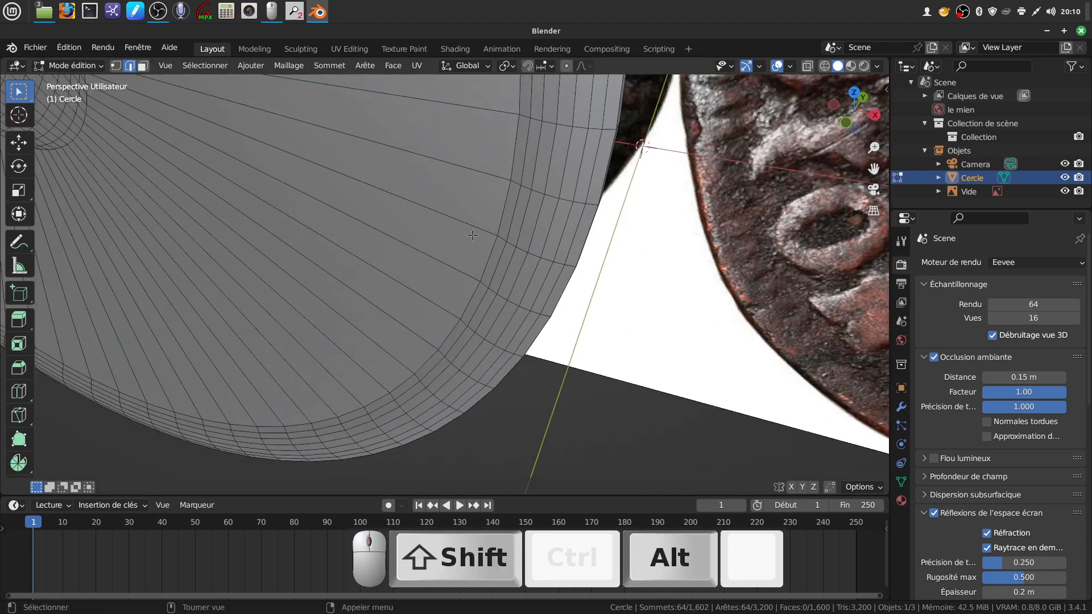
left_click(484, 268, "alt+shift")
middle_click_drag(484, 268, 507, 248)
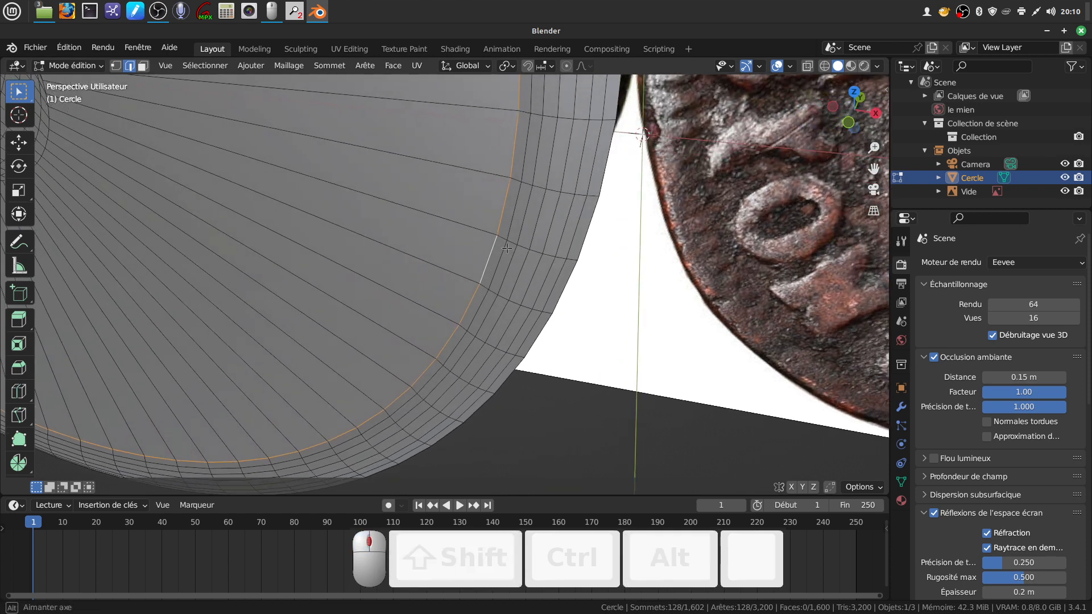
key("ctrl+b")
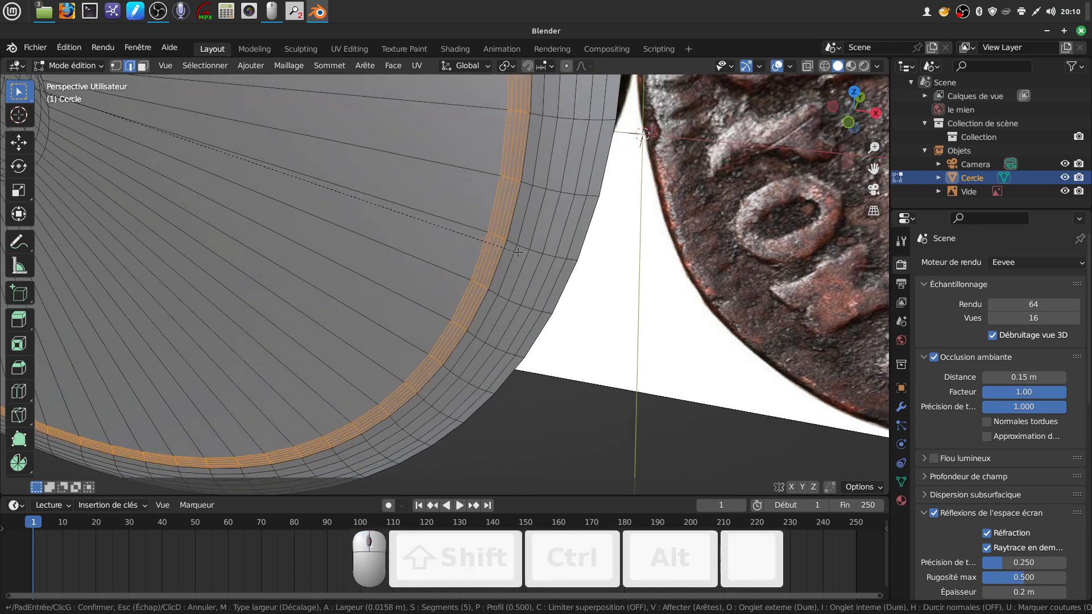
left_click(516, 252)
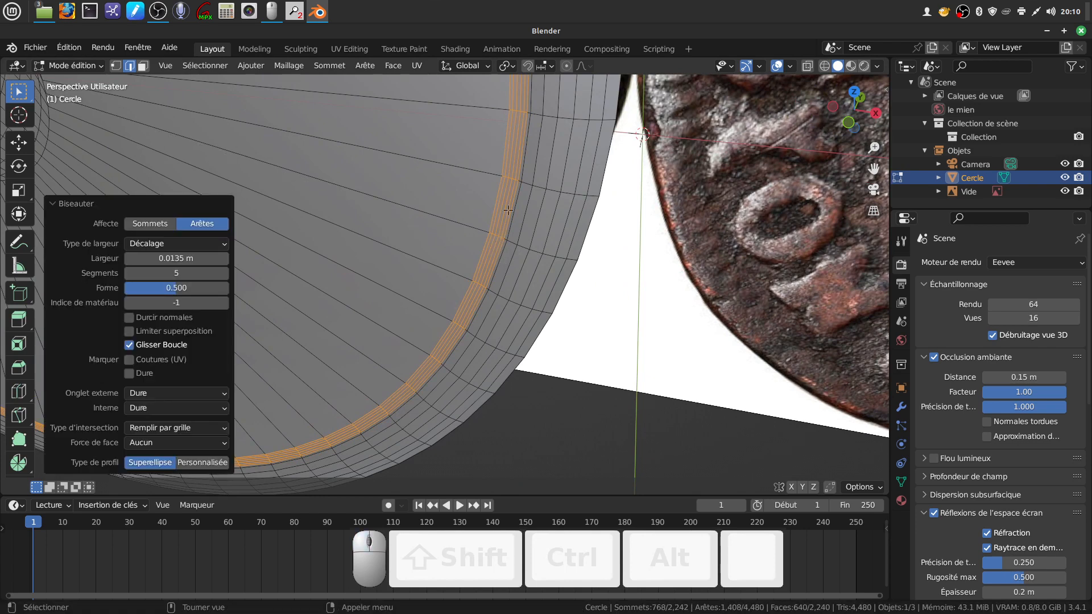
Step: Select the two outermost edge loops bordering the coin's side wall and bevel them about 0.0061 m with 3 segments
middle_click_drag(536, 226, 443, 221)
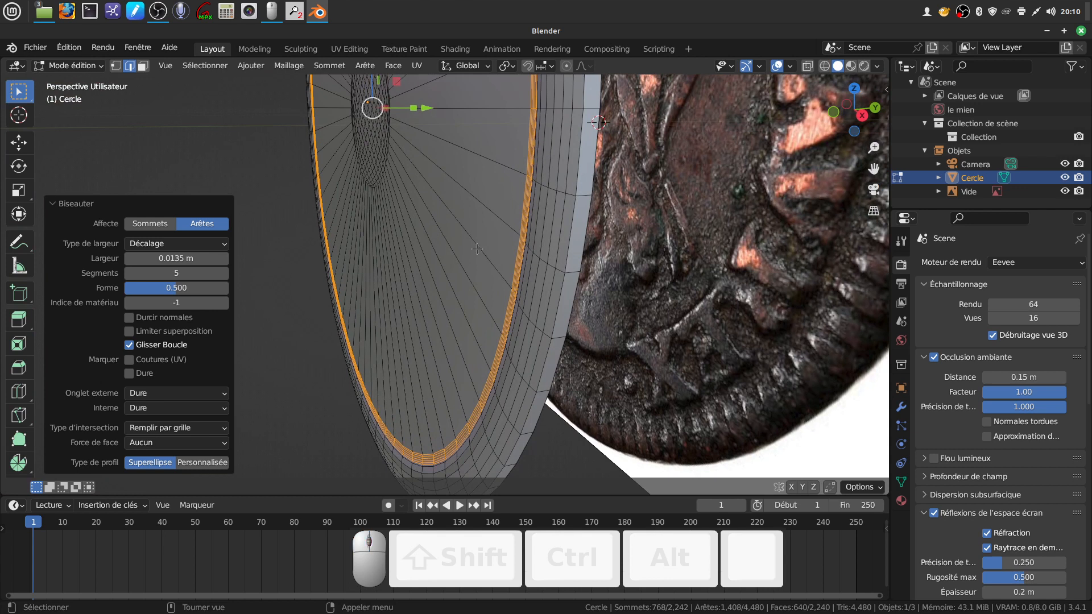
left_click(574, 233, "alt")
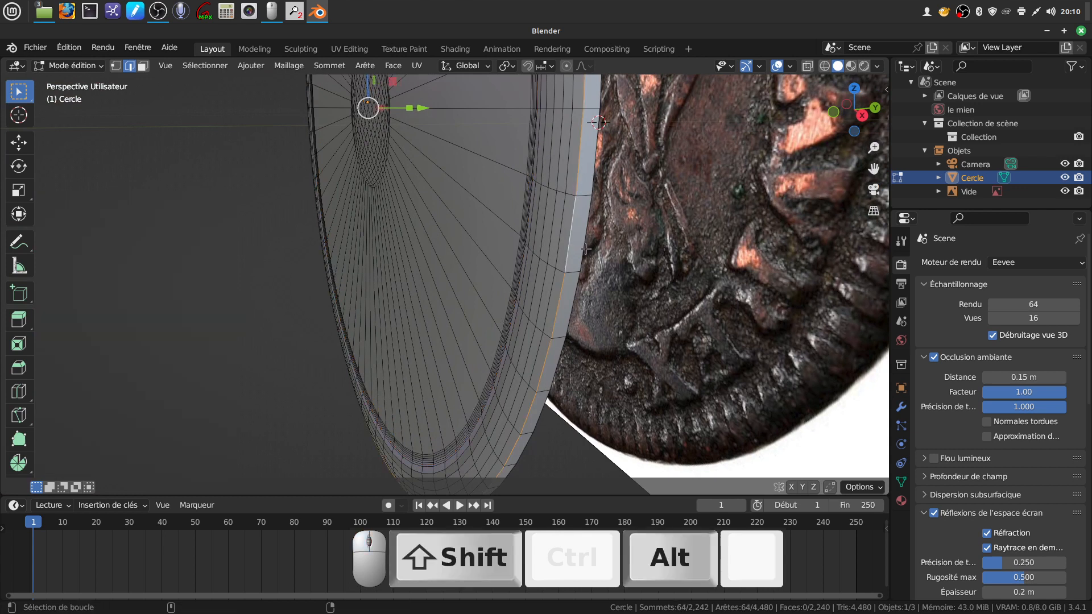
left_click(585, 249, "alt+shift")
scroll(590, 272, "up", 5)
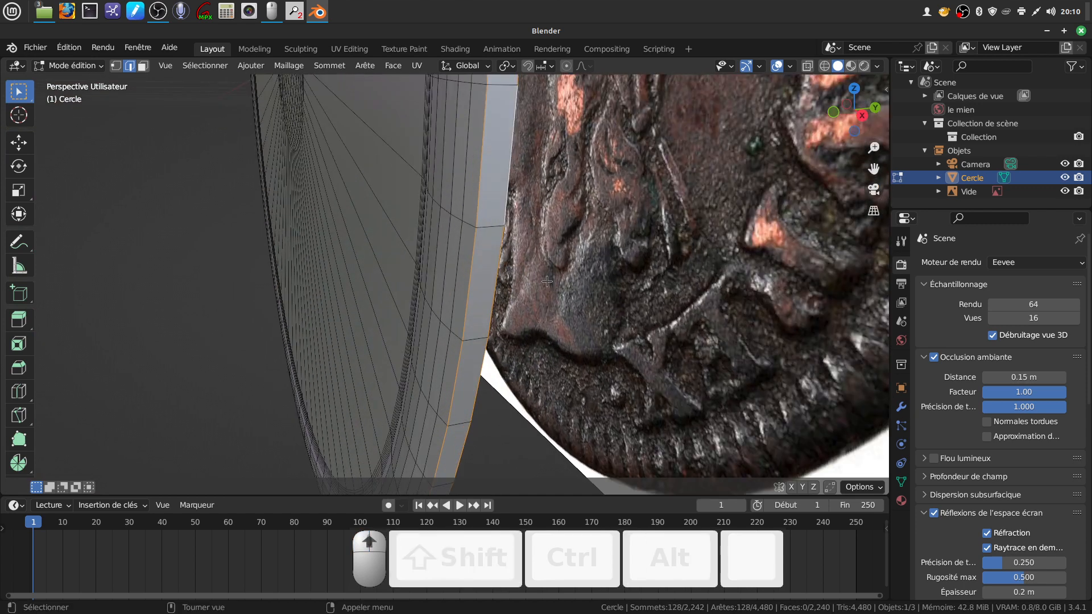
key("ctrl+b")
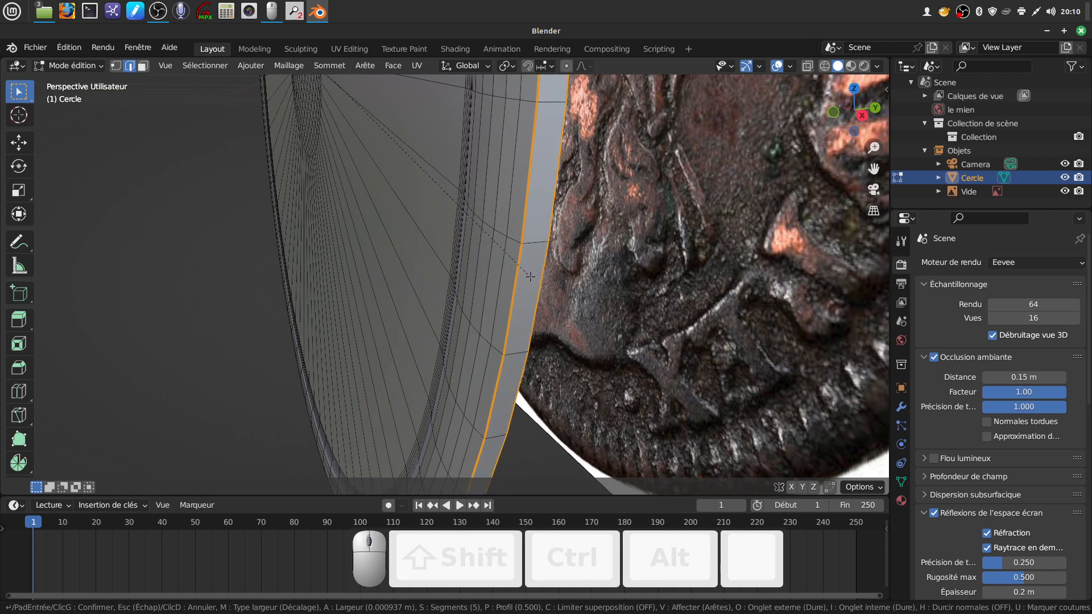
scroll(531, 276, "down", 2)
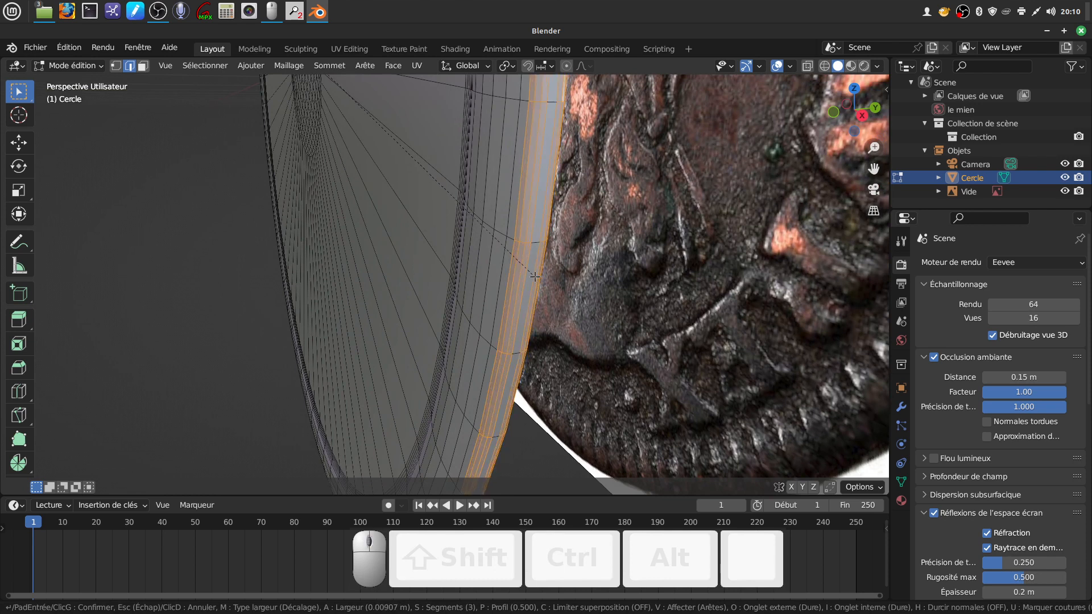
scroll(535, 277, "down", 1)
scroll(535, 275, "up", 1)
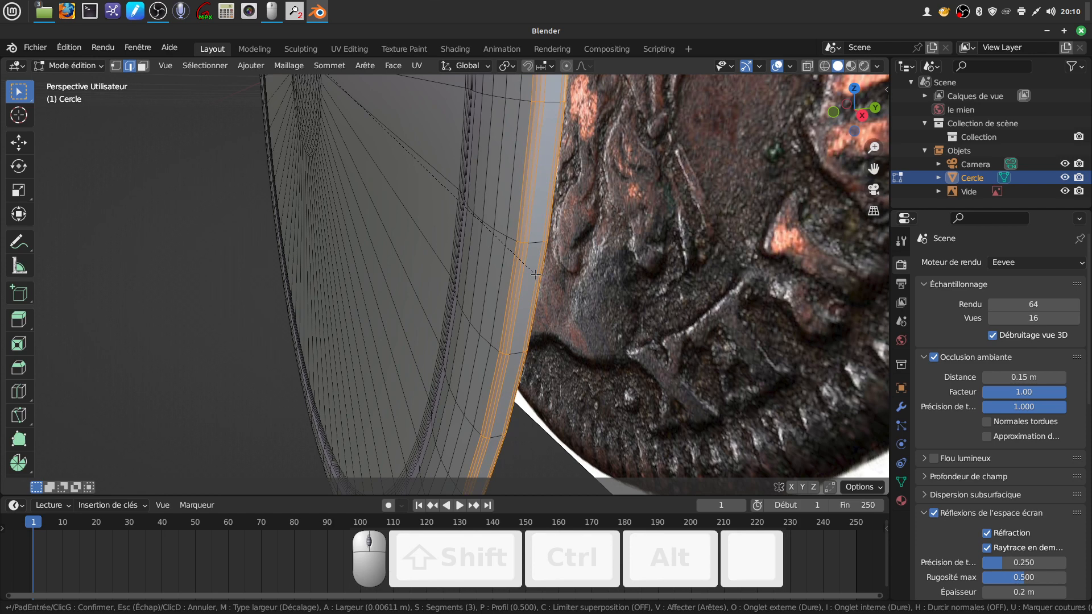
left_click(535, 275)
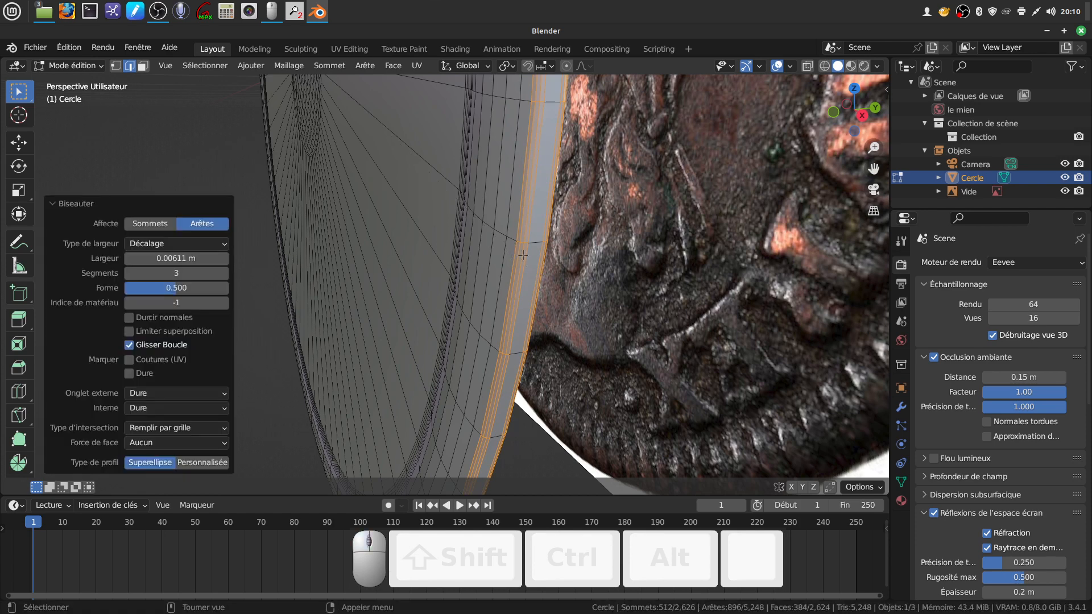
Step: Return to Object Mode, apply smooth shading to the coin, and switch to the front view
middle_click_drag(519, 254, 644, 293, "alt")
key("Tab")
middle_click_drag(582, 285, 516, 293)
right_click(525, 300)
left_click(522, 300)
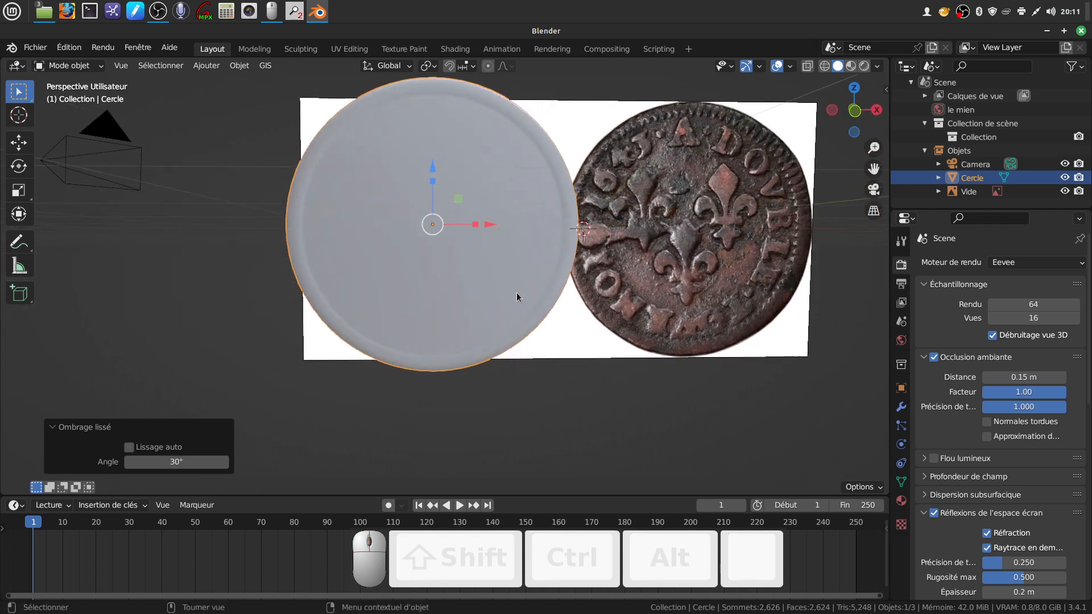
key("KP_1")
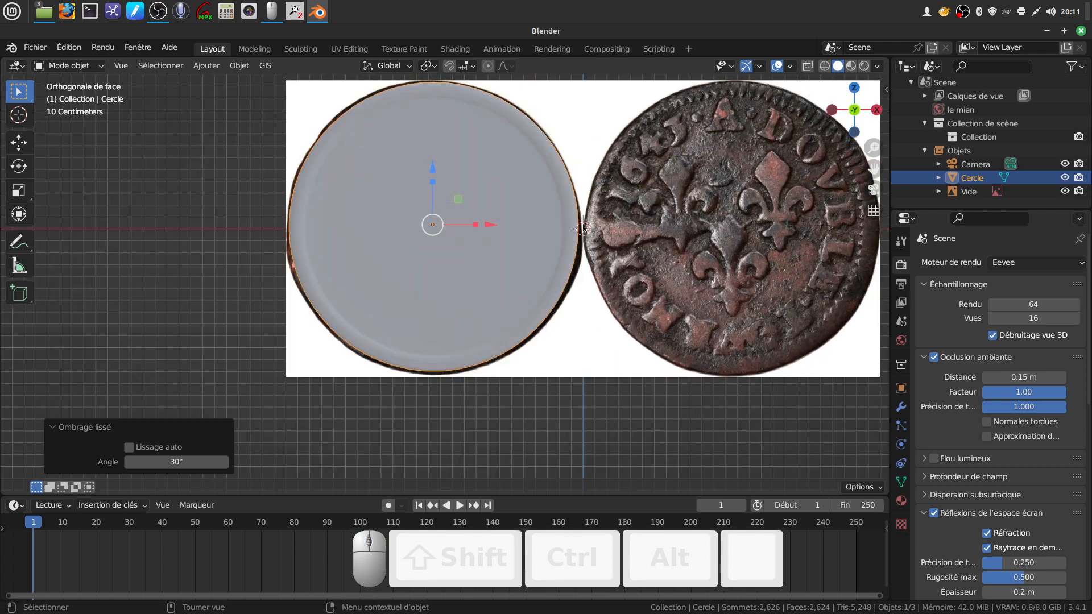
Step: Scale the coin up uniformly by a factor of 1.008 to fit the portrait side of the reference
middle_click_drag(500, 337, 529, 339, "shift")
middle_click_drag(571, 290, 560, 294, "shift")
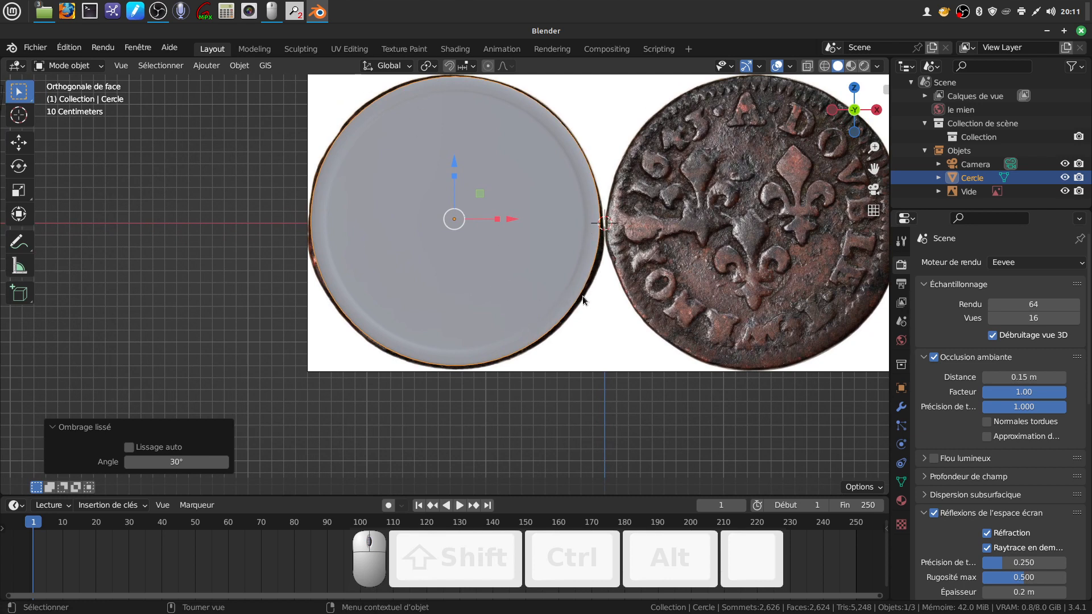
key("s")
left_click(622, 311)
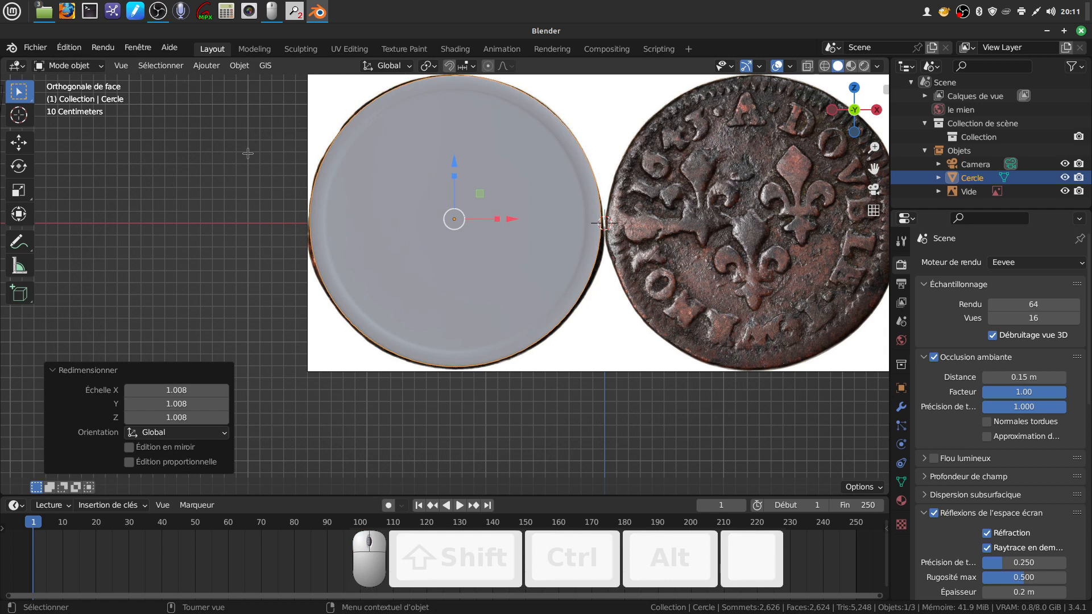
Step: In Edit Mode, switch to vertex selection, deselect the whole mesh and use wireframe display, then return to Object Mode
key("Tab")
left_click(118, 66)
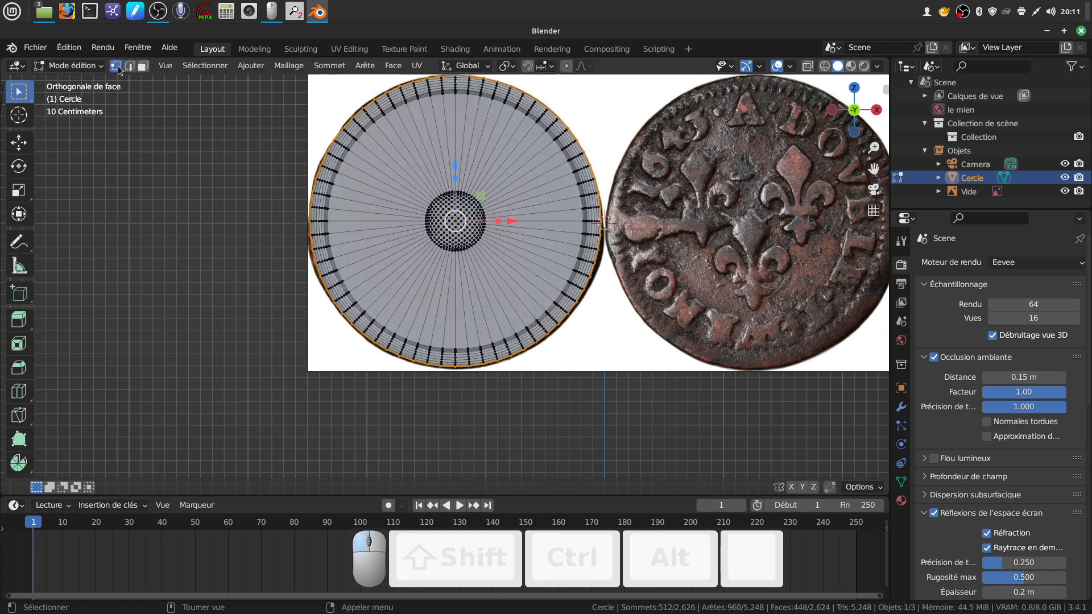
key("a")
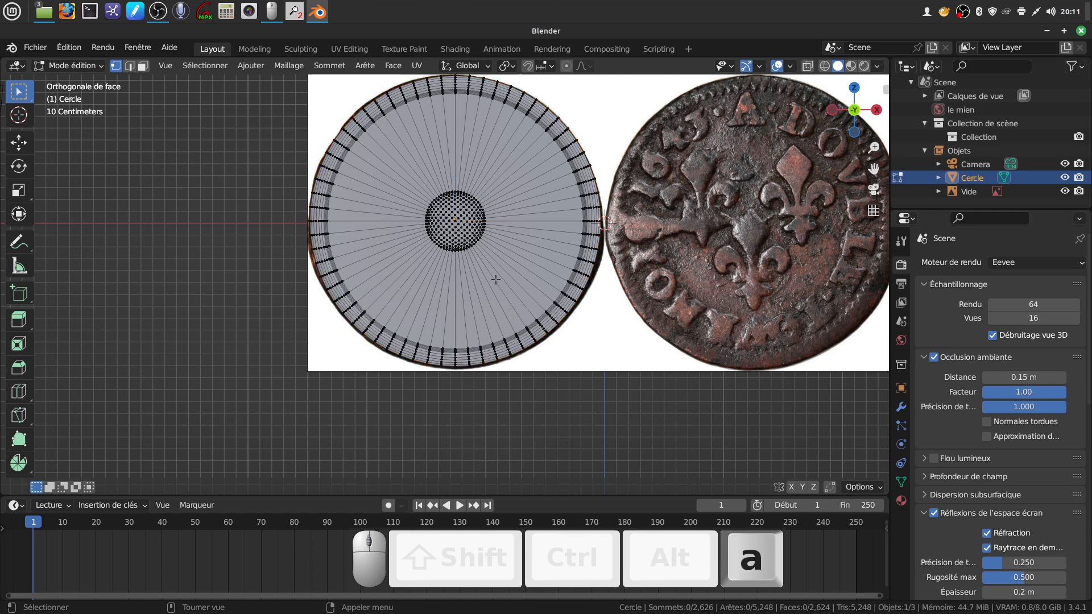
key("z")
scroll(605, 324, "up", 2)
middle_click_drag(653, 295, 555, 278, "shift")
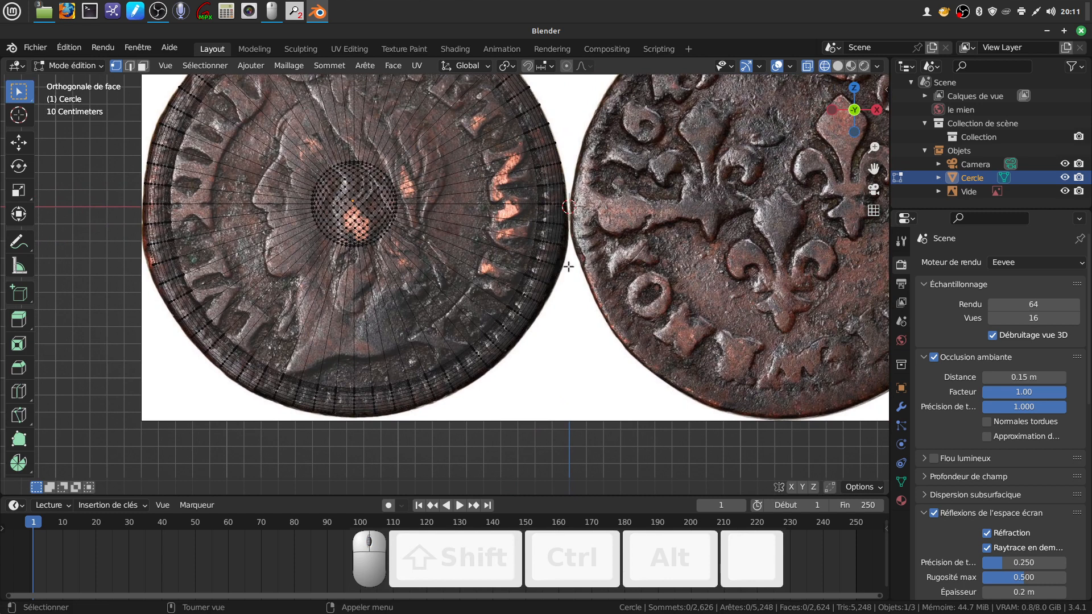
scroll(569, 266, "down", 2)
key("Tab")
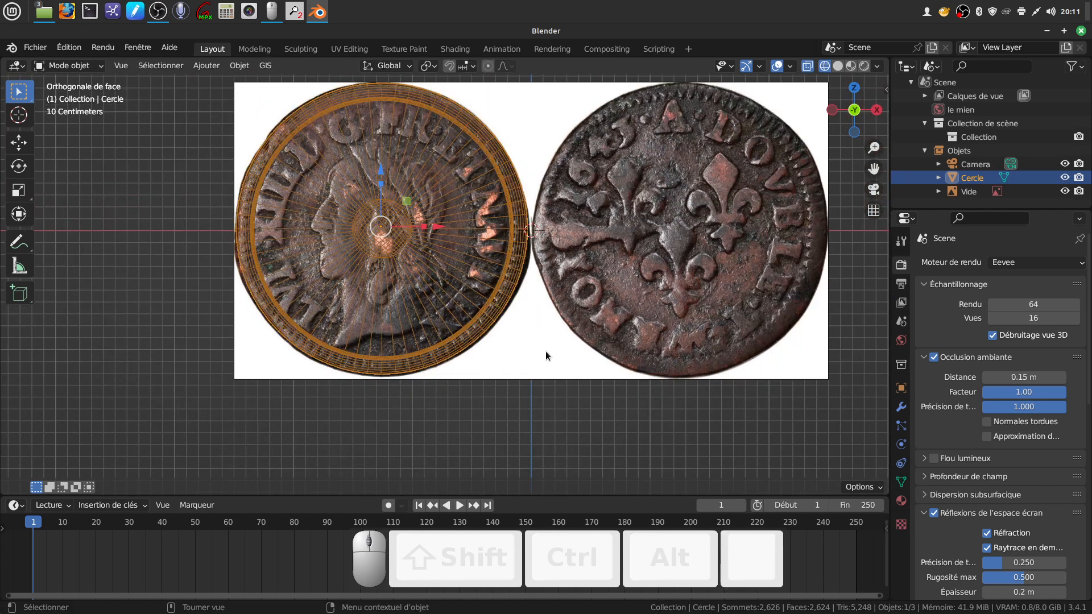
Step: Select the reference image and enable its opacity setting at 0.135
left_click(551, 355)
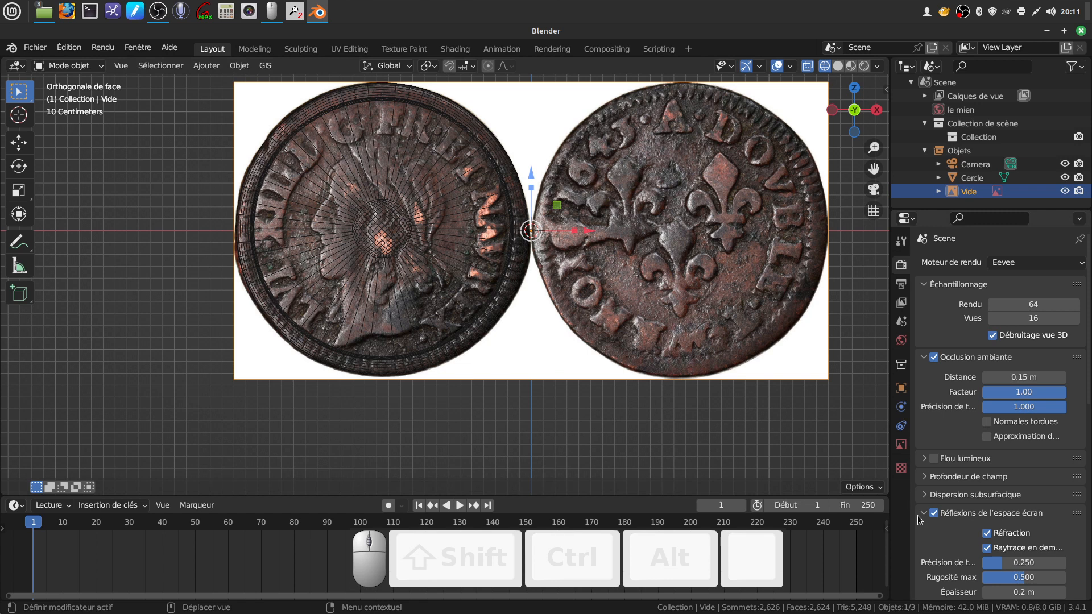
left_click(901, 468)
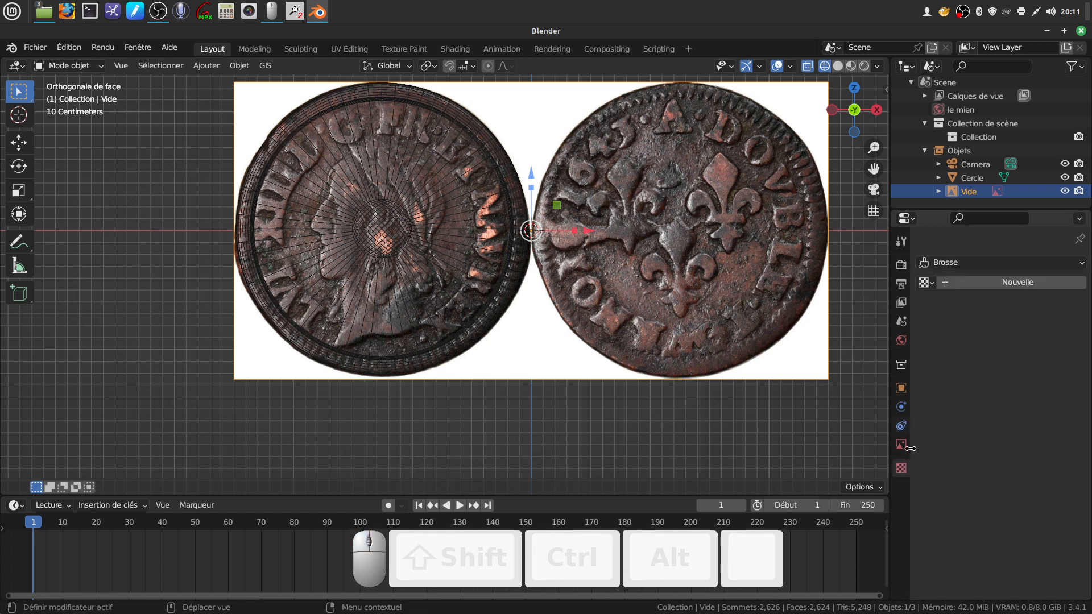
left_click(903, 446)
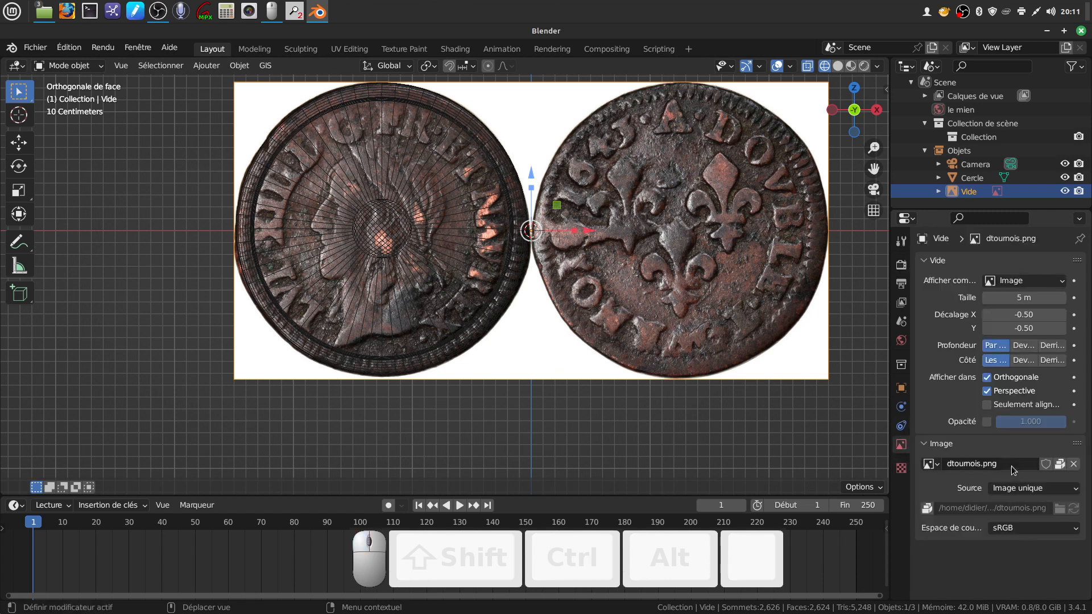
left_click(987, 422)
left_click_drag(1055, 426, 1004, 427)
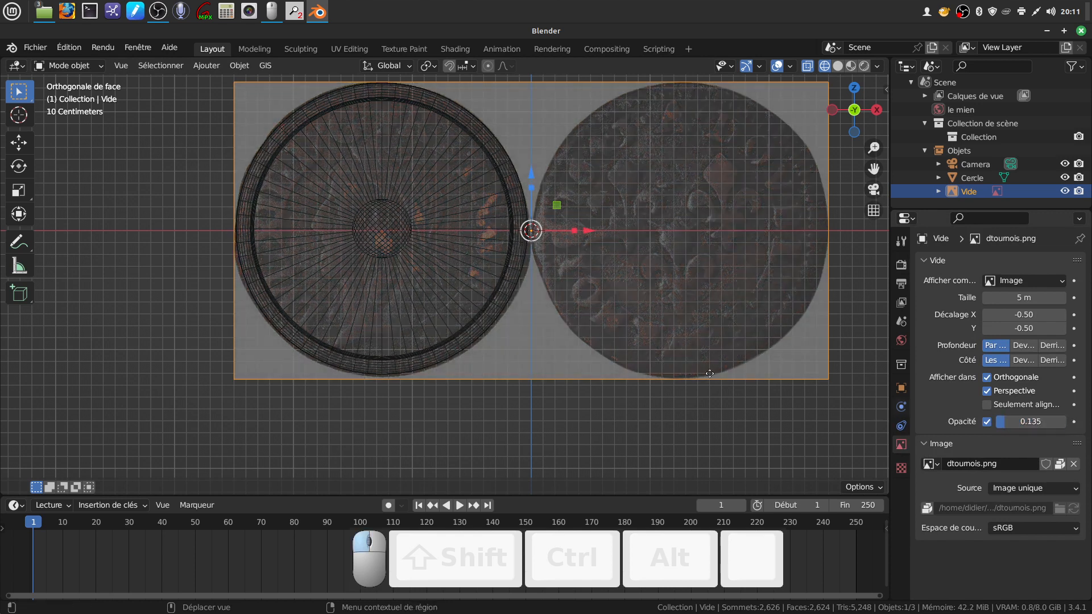
Step: Enter Edit Mode on the coin and enable proportional editing restricted to connected vertices
scroll(535, 387, "up", 3)
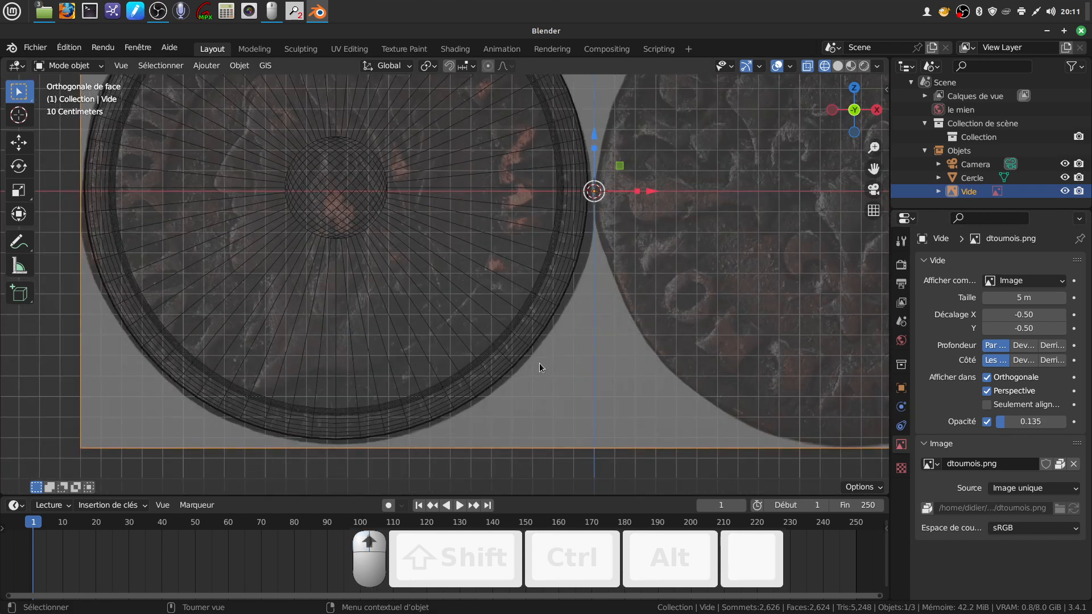
scroll(539, 363, "down", 2)
key("Tab")
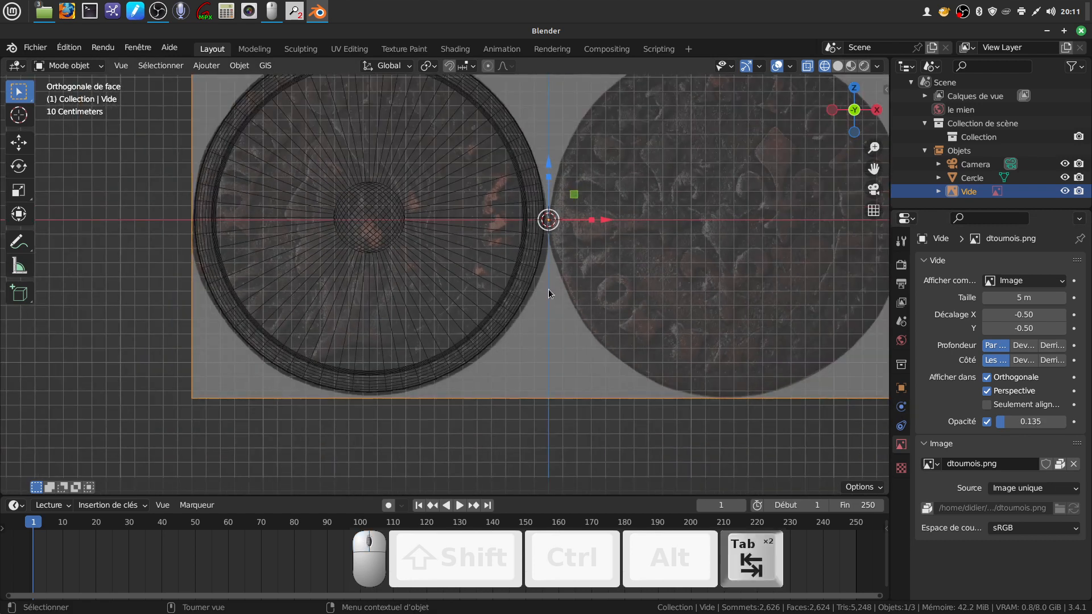
left_click(418, 152)
key("Tab")
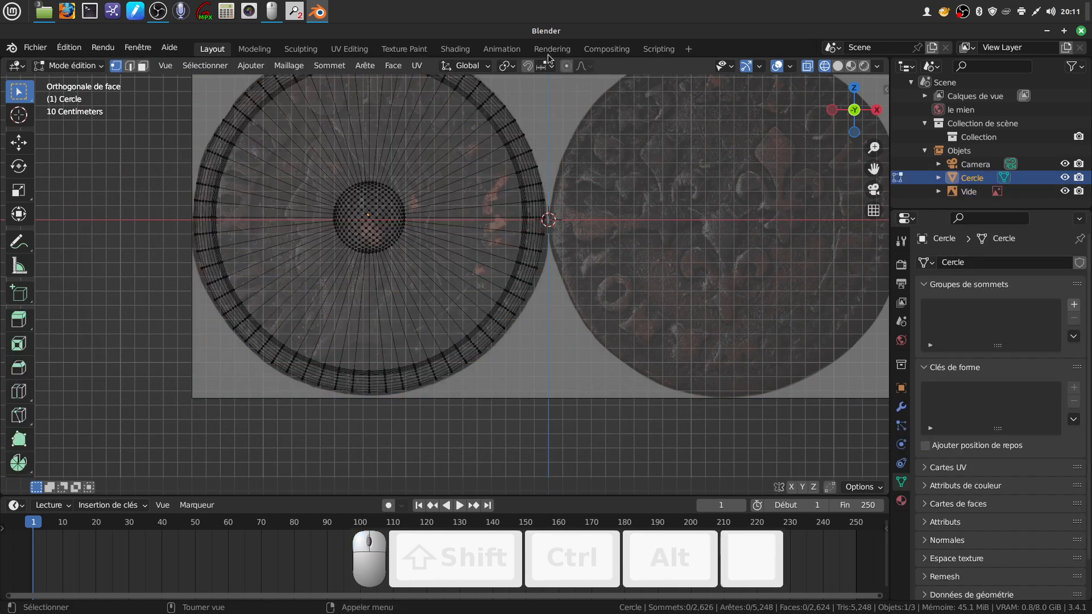
left_click(566, 66)
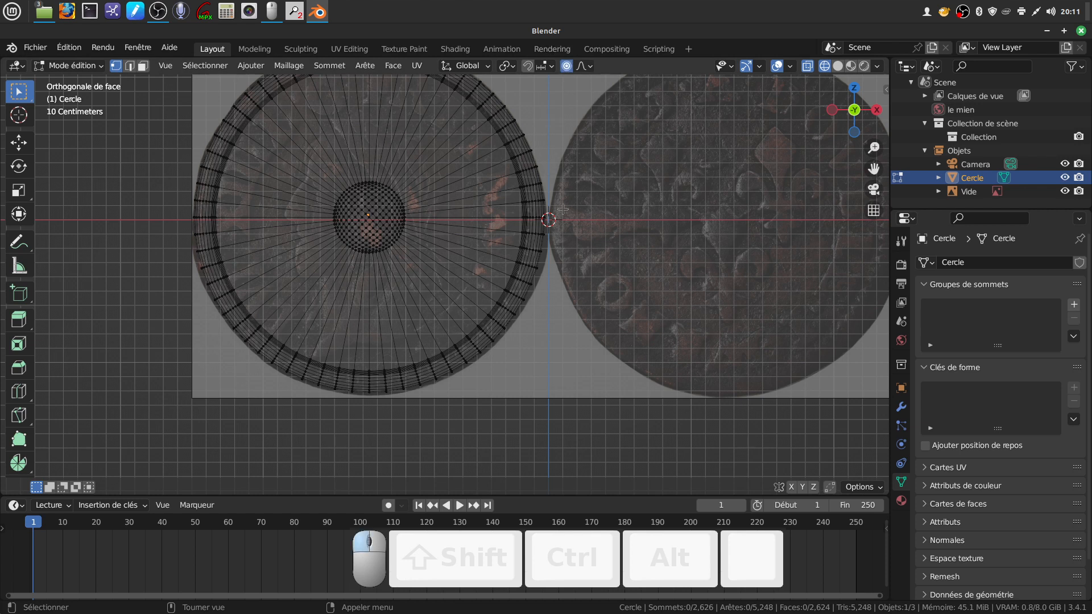
left_click(590, 66)
left_click(523, 94)
Step: Circle-select the rim vertices just below the coin's right extremity and move them about 0.036 m along X with a 0.909 proportional size
key("c")
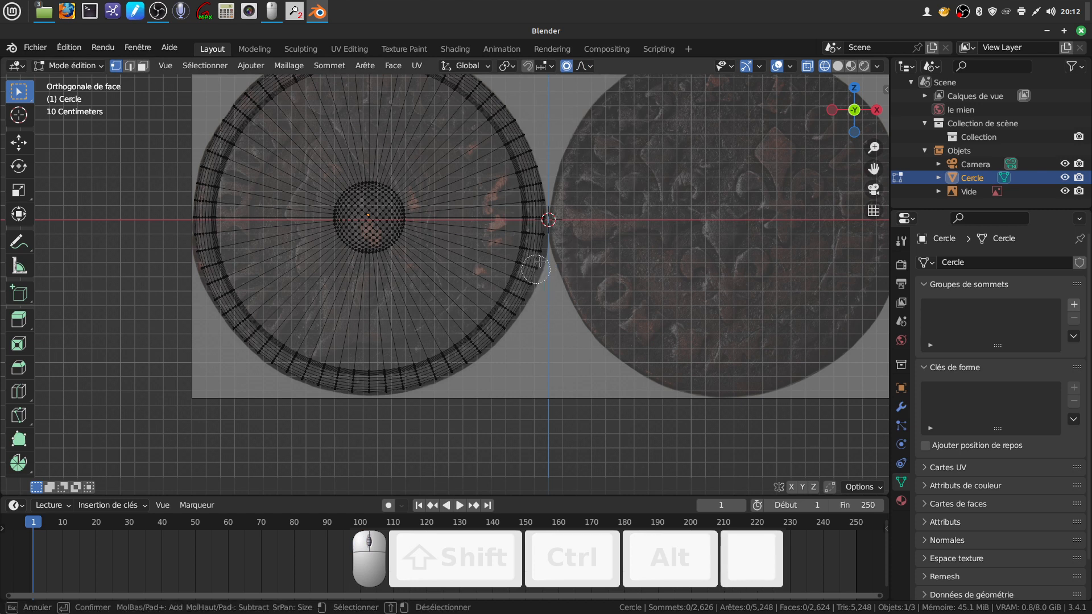
mouse_move(537, 259)
left_mouse_down()
mouse_move(522, 250)
mouse_move(527, 262)
left_mouse_up()
right_click(549, 282)
key("g")
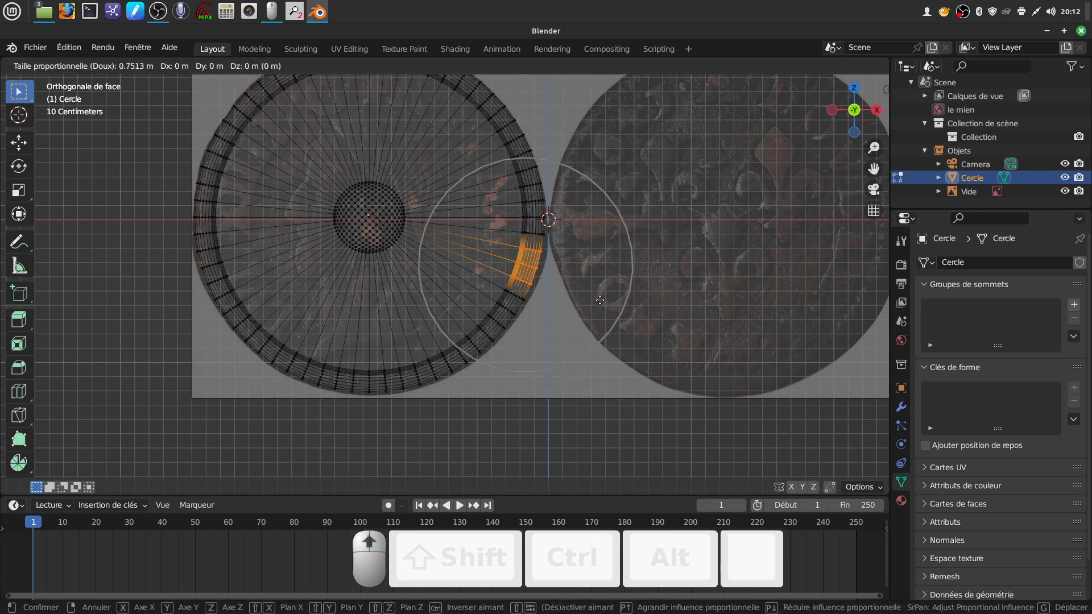
scroll(602, 299, "down", 2)
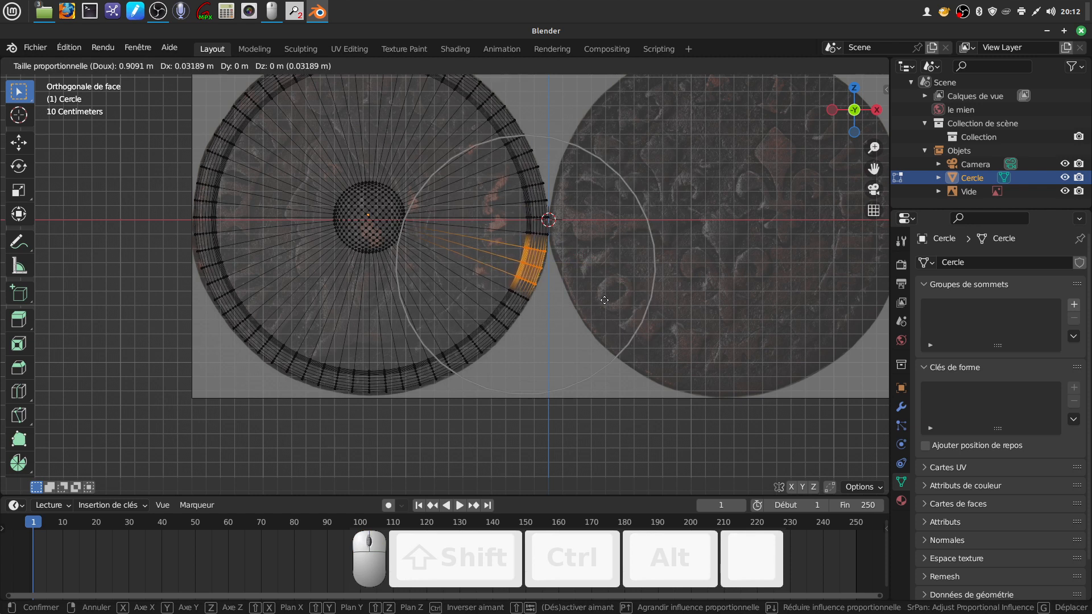
left_click(605, 300)
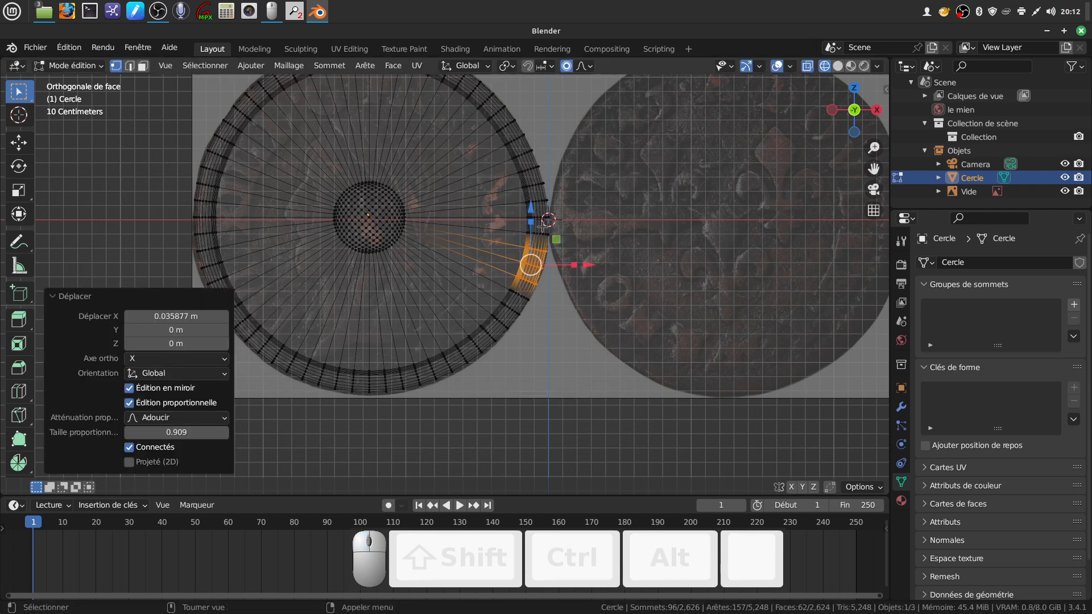
Step: Circle-select the rim section on the coin's upper-left side and move it outward about 0.011 m with a proportional size of about 0.424
middle_click_drag(400, 324, 477, 310, "shift")
scroll(477, 310, "up", 2)
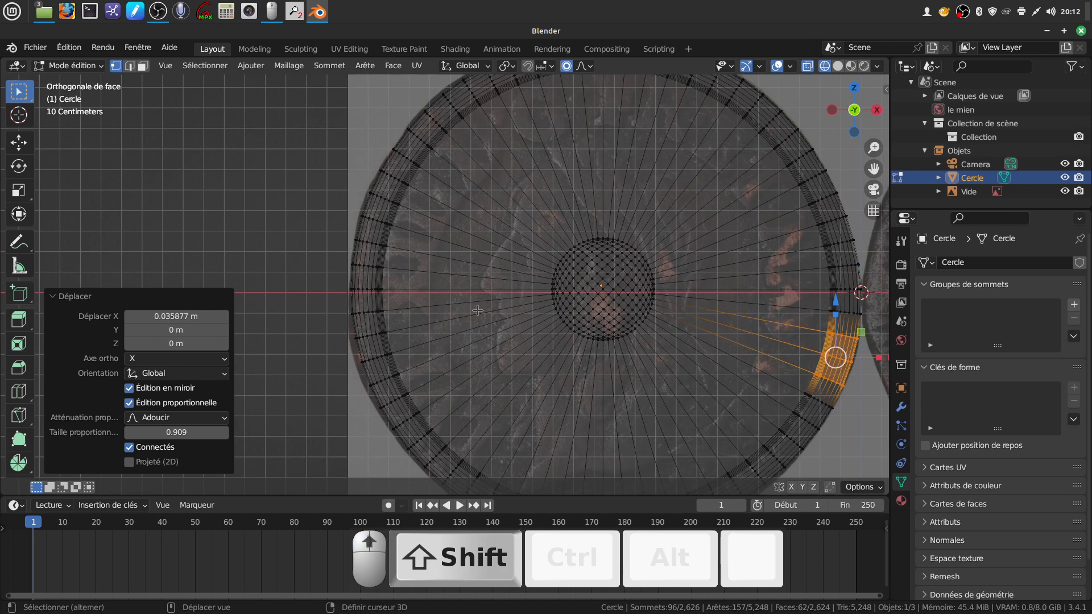
key("alt+a")
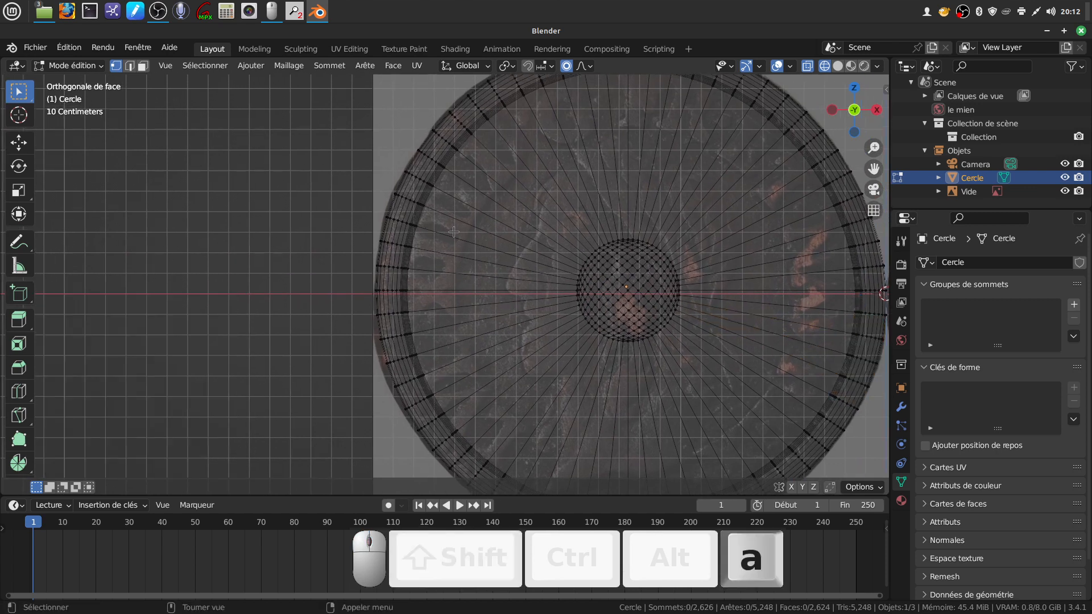
key("c")
mouse_move(405, 225)
left_mouse_down()
mouse_move(402, 208)
mouse_move(397, 231)
mouse_move(411, 237)
left_mouse_up()
right_click(413, 235)
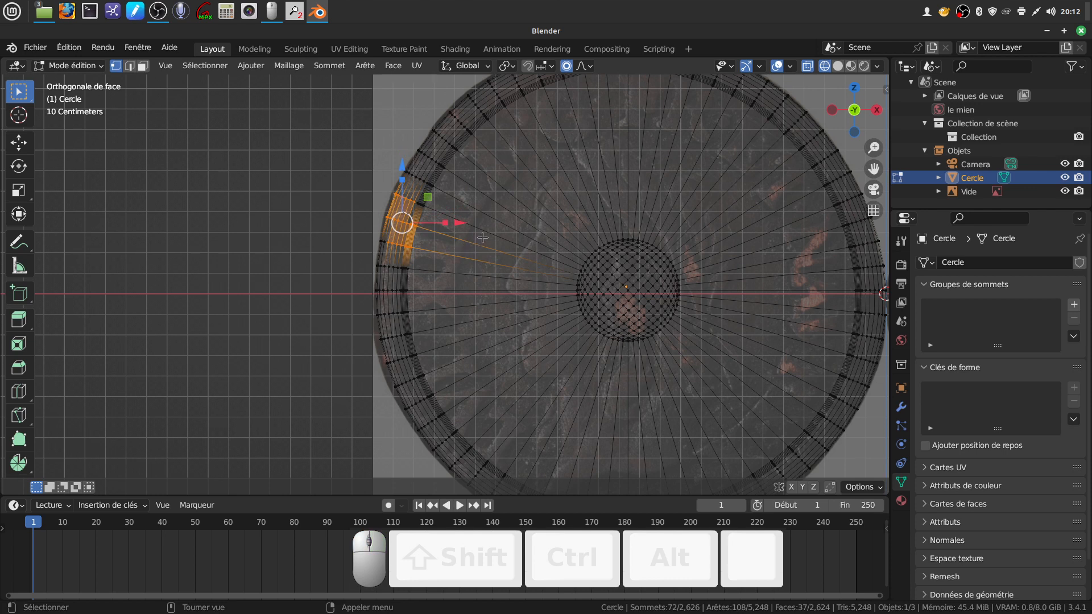
key("g")
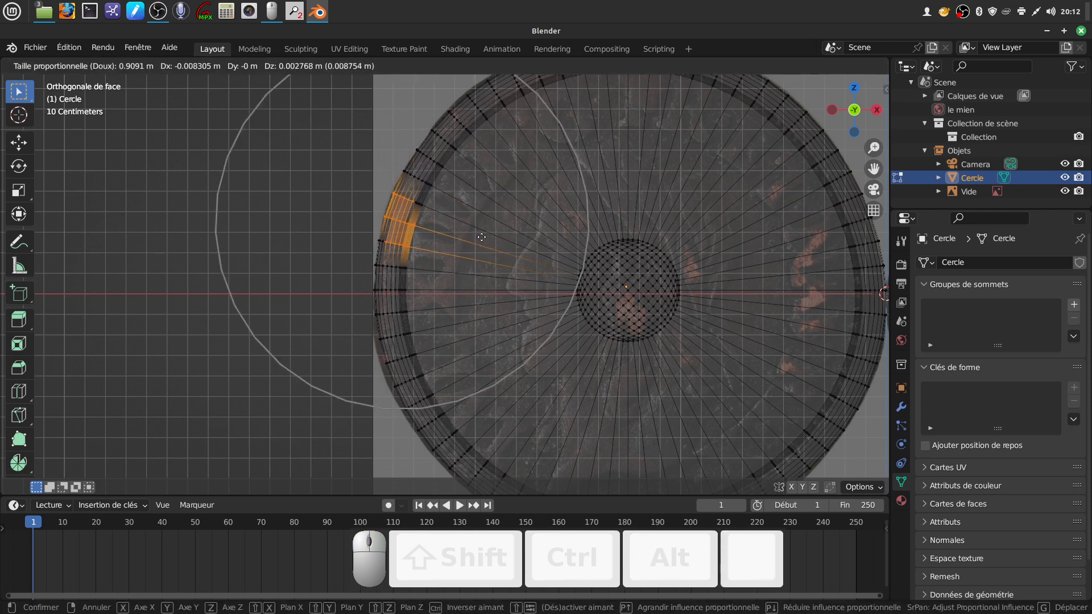
scroll(482, 237, "up", 8)
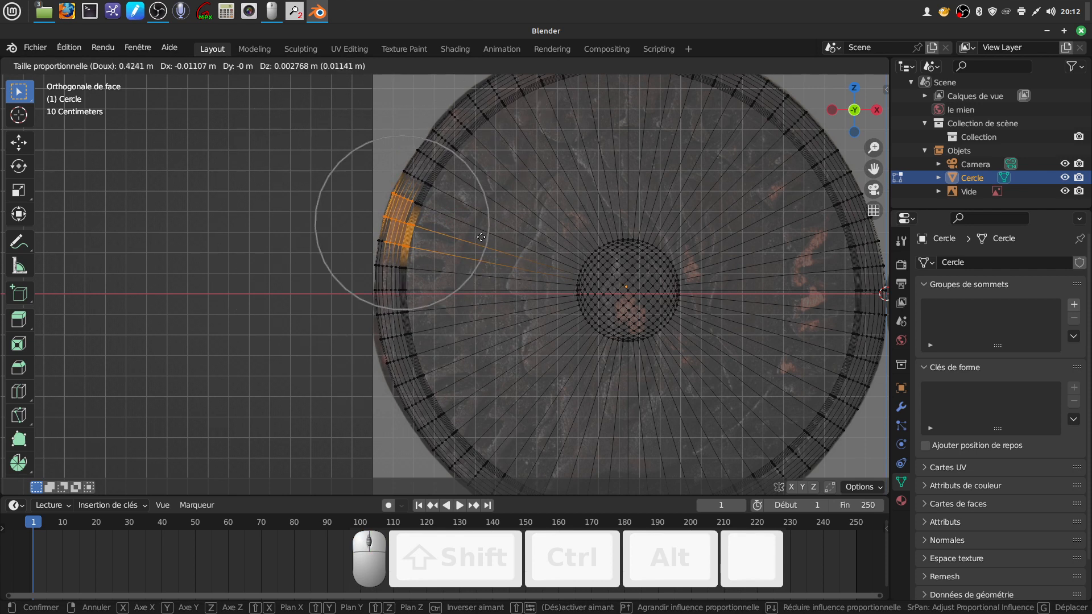
left_click(482, 237)
Step: Select only the rim section on the coin's lower-left side and move it about -0.025 m along X
mouse_move(520, 310)
middle_mouse_down("shift")
mouse_move(625, 274)
mouse_move(523, 298)
middle_mouse_up("shift")
key("a")
key("a")
key("c")
mouse_move(435, 340)
left_mouse_down()
mouse_move(430, 320)
mouse_move(446, 359)
mouse_move(445, 306)
mouse_move(454, 344)
mouse_move(467, 358)
mouse_move(483, 352)
left_mouse_up()
right_click(516, 303)
key("g")
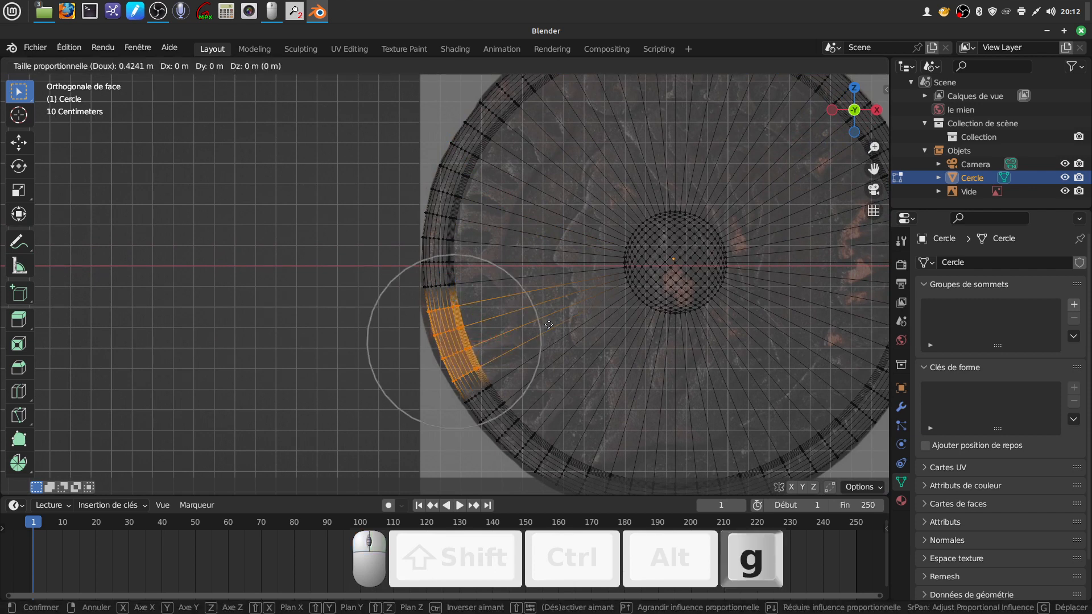
left_click(544, 325)
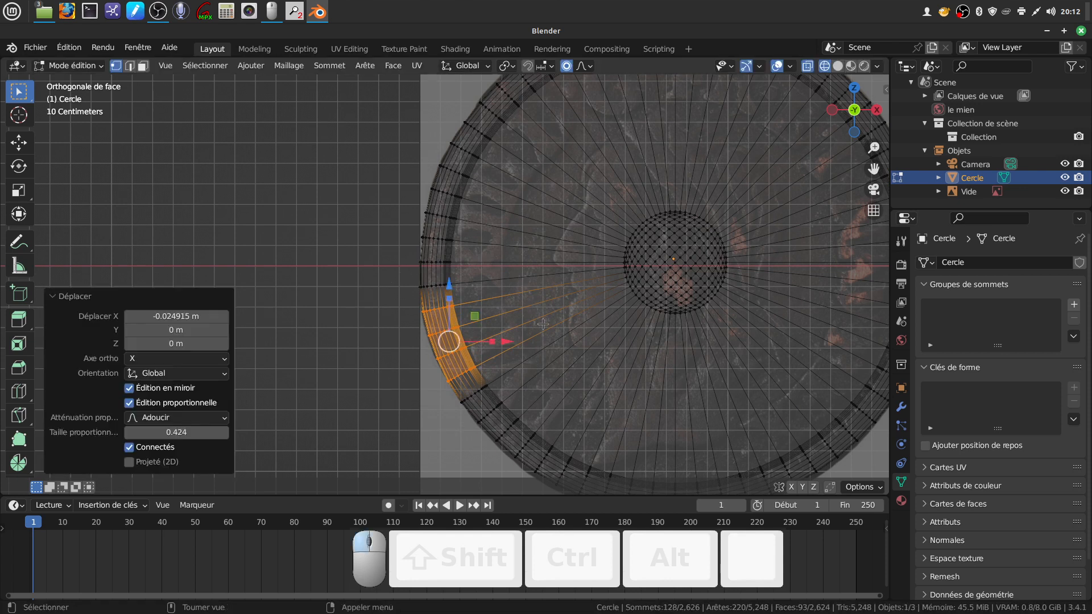
Step: Select only the rim section at the coin's bottom left and move it about -0.017 m in X and -0.011 m in Z
middle_click_drag(646, 349, 619, 203, "shift")
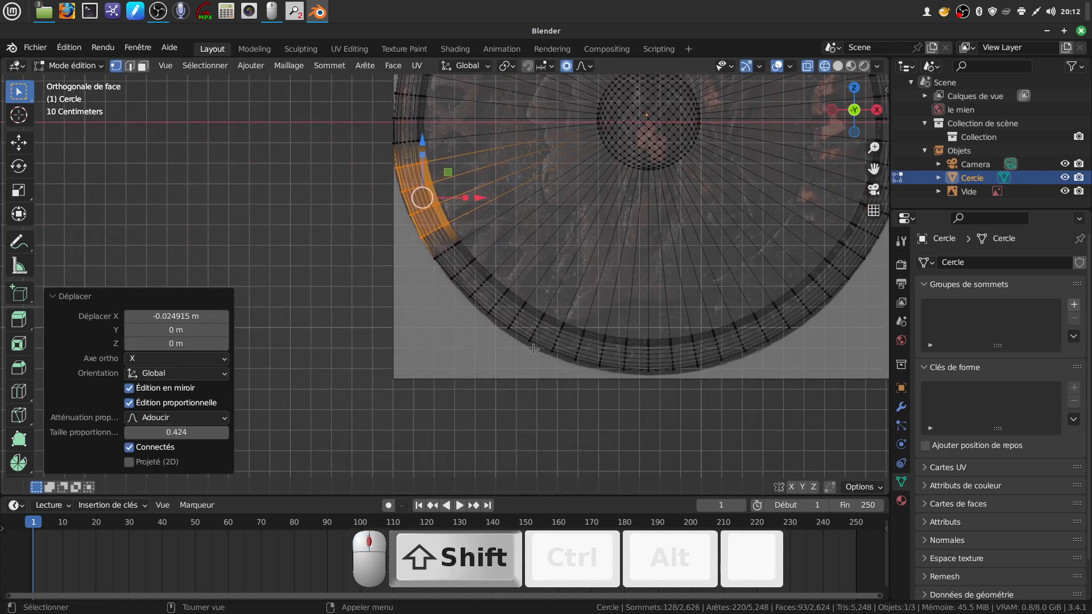
key("alt+a")
key("c")
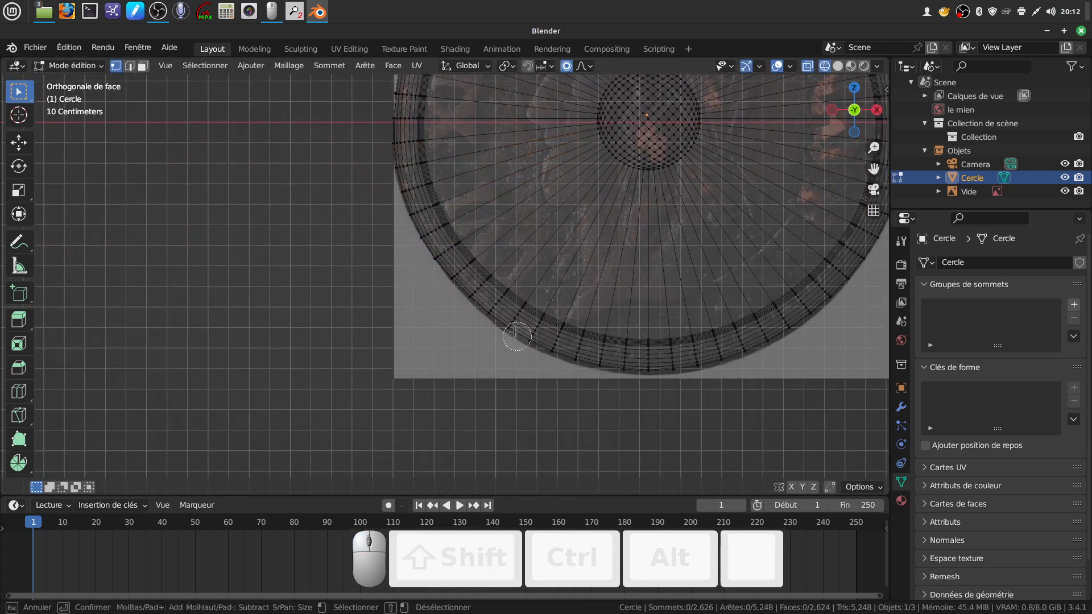
mouse_move(507, 317)
left_mouse_down()
mouse_move(538, 340)
mouse_move(540, 329)
left_mouse_up()
right_click(543, 362)
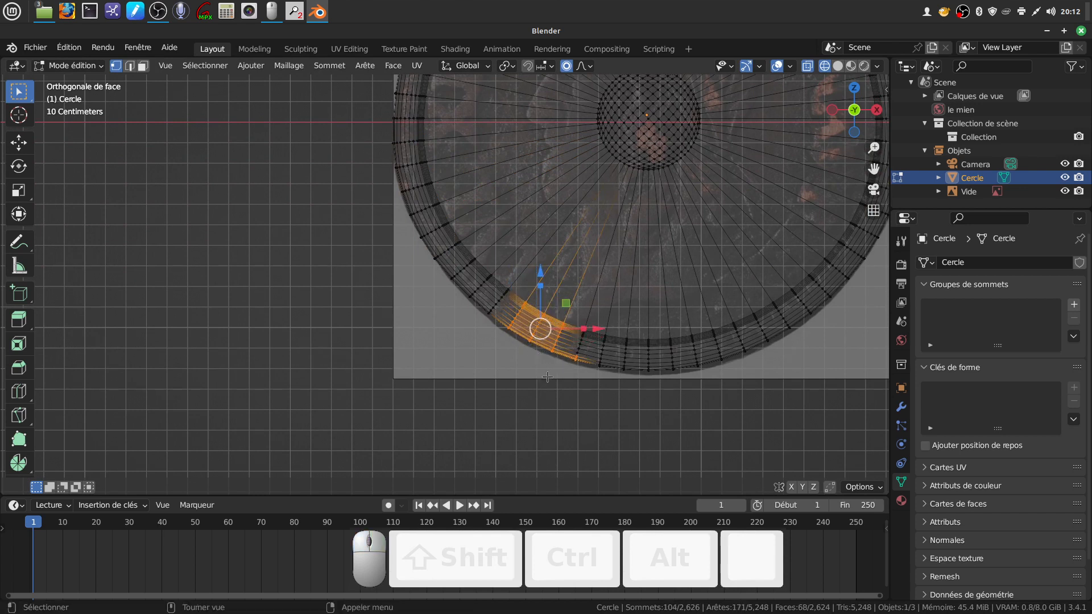
key("g")
scroll(571, 375, "down", 2)
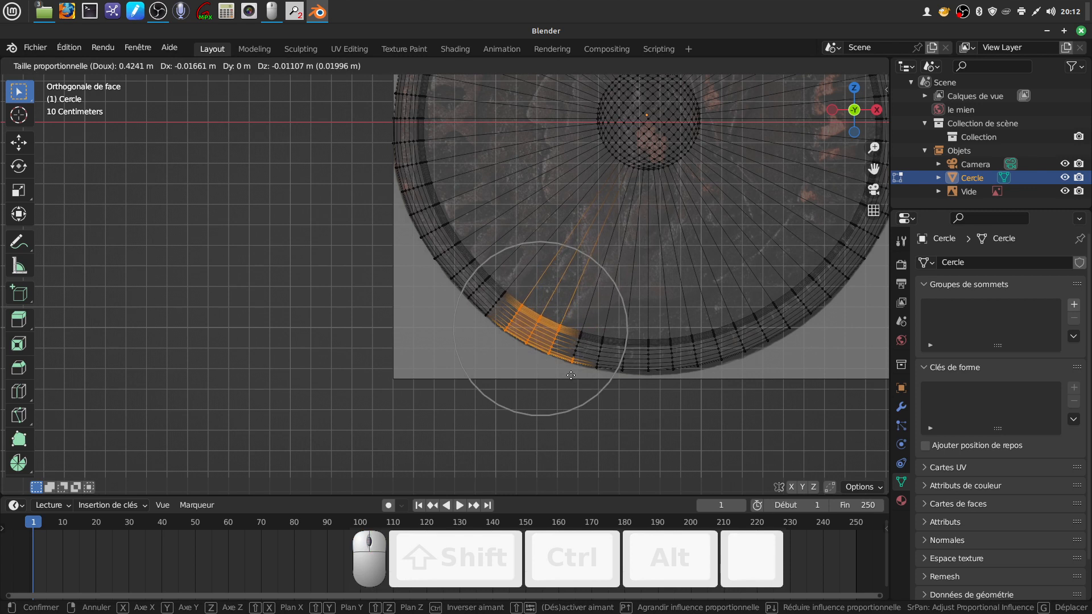
left_click(571, 376)
Step: Select only the rim arc from the coin's bottom to its lower right and move it about 0.003 m in X and -0.019 m in Z
middle_click_drag(740, 376, 489, 302, "shift")
scroll(489, 302, "up", 3)
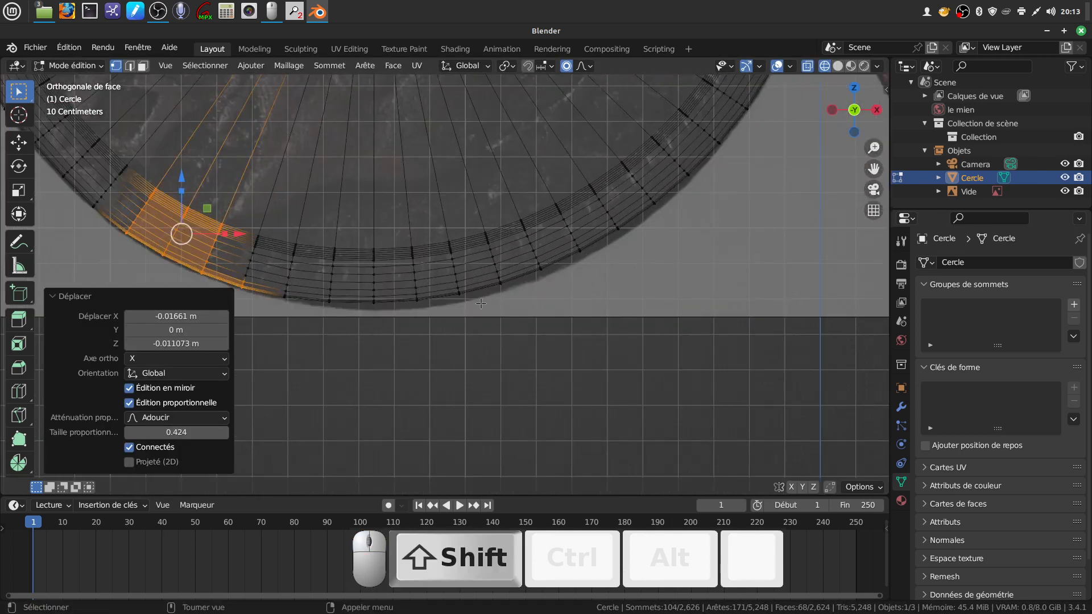
key("a")
key("c")
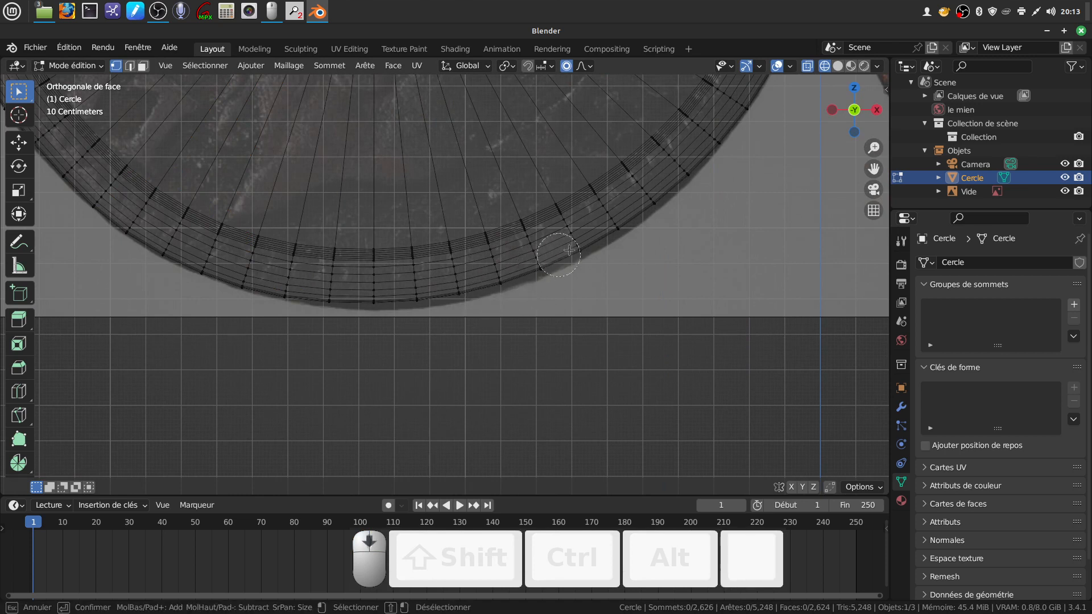
mouse_move(678, 177)
left_mouse_down()
mouse_move(515, 270)
mouse_move(495, 268)
mouse_move(637, 165)
mouse_move(621, 174)
left_mouse_up()
mouse_move(542, 224)
left_mouse_down()
mouse_move(353, 279)
mouse_move(503, 283)
mouse_move(435, 279)
left_mouse_up()
right_click(556, 310)
key("g")
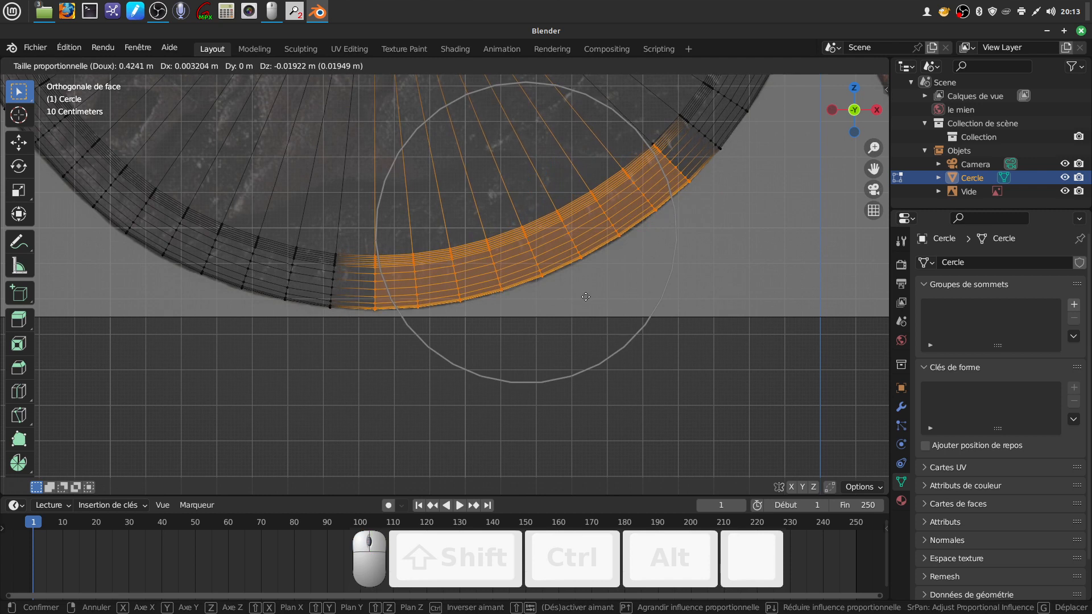
left_click(586, 297)
Step: Switch the coin back to solid display and return to Object Mode with the whole reference in view
scroll(586, 296, "down", 4)
middle_click_drag(582, 252, 673, 409, "shift")
middle_click_drag(491, 282, 492, 197, "shift")
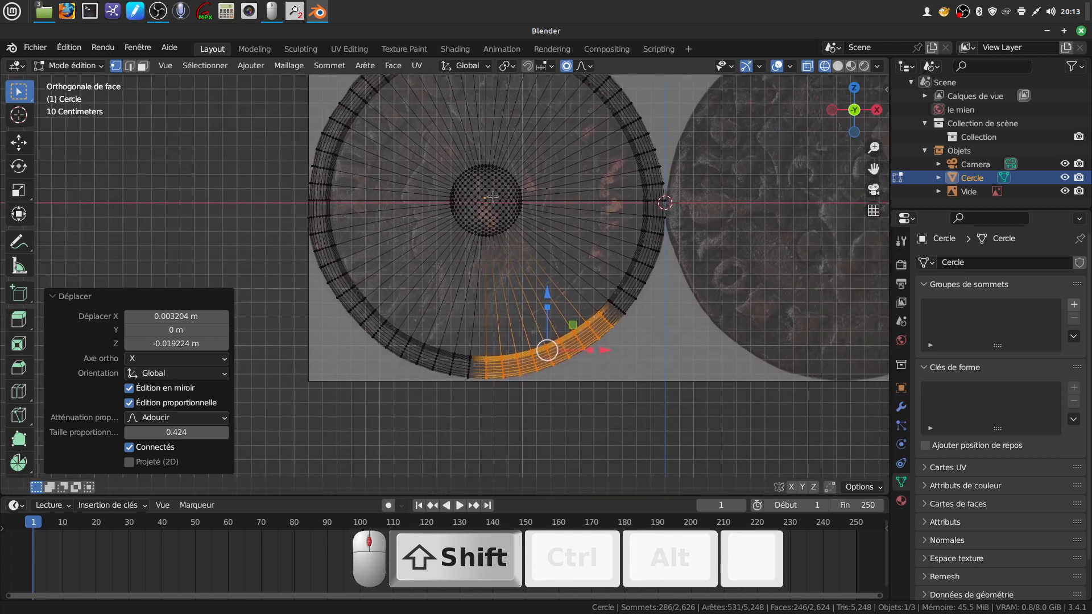
scroll(493, 196, "down", 3)
middle_click_drag(498, 295, 490, 285, "shift")
scroll(490, 286, "up", 1)
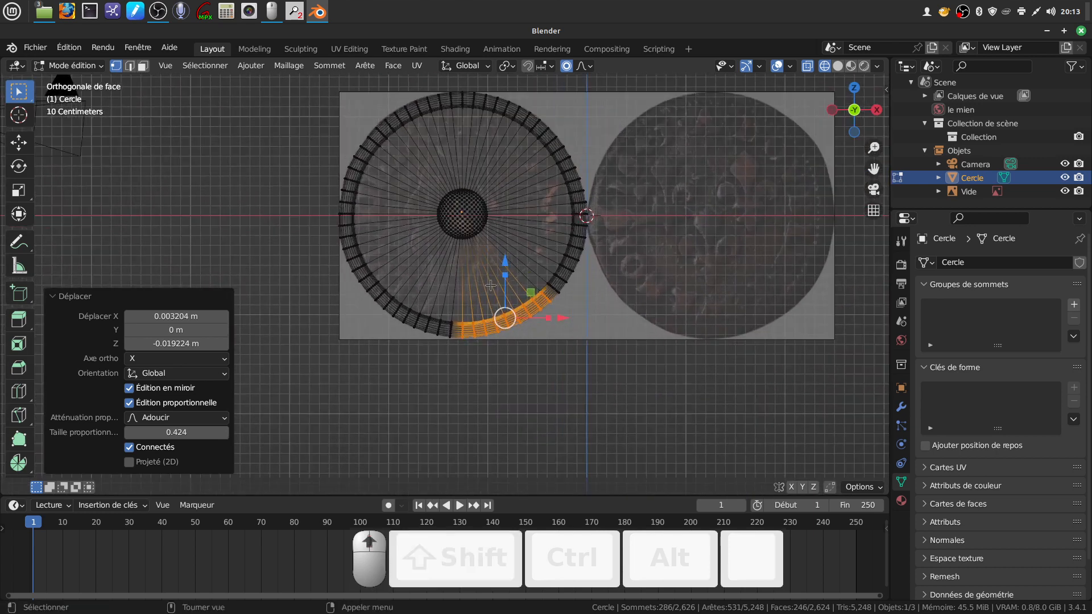
key("z")
key("Tab")
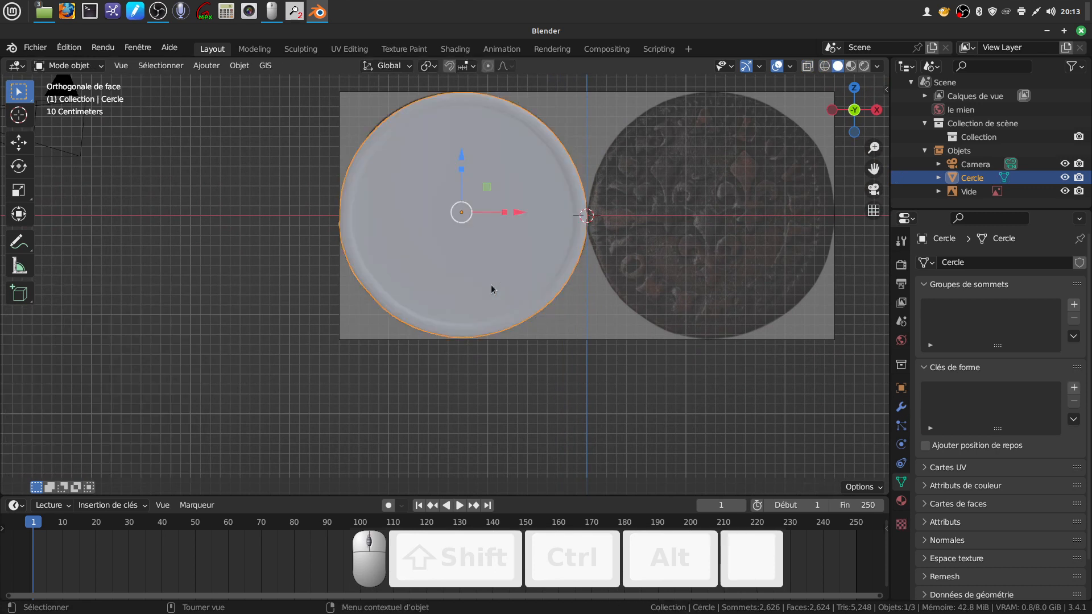
Step: Create a new material for the coin mesh
mouse_move(497, 307)
middle_mouse_down()
mouse_move(511, 288)
mouse_move(596, 344)
mouse_move(551, 341)
mouse_move(500, 395)
mouse_move(371, 261)
mouse_move(441, 316)
mouse_move(399, 304)
mouse_move(364, 271)
mouse_move(478, 312)
middle_mouse_up()
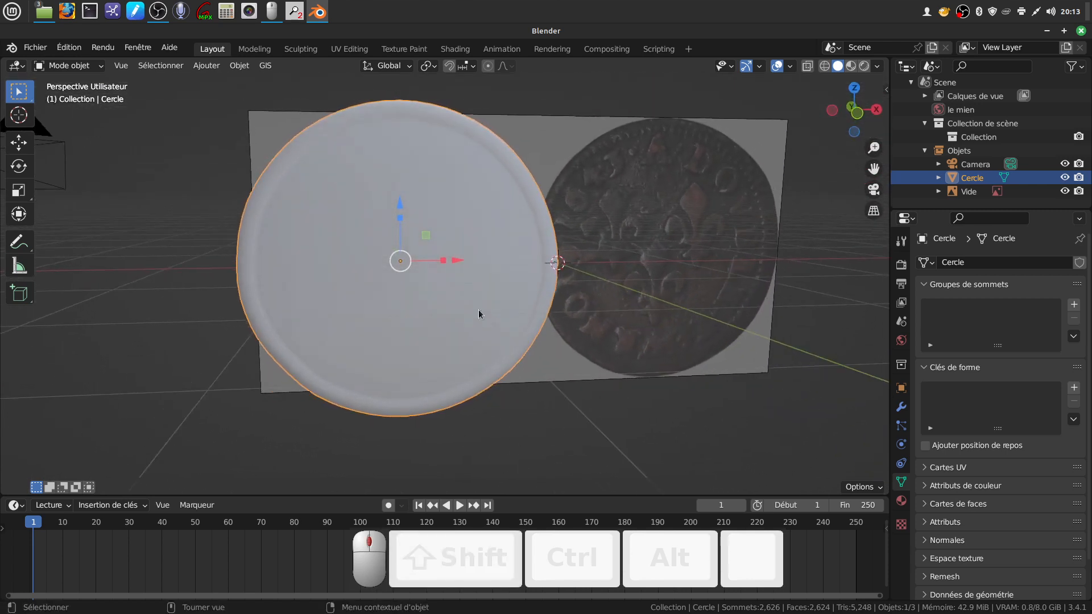
left_click(902, 407)
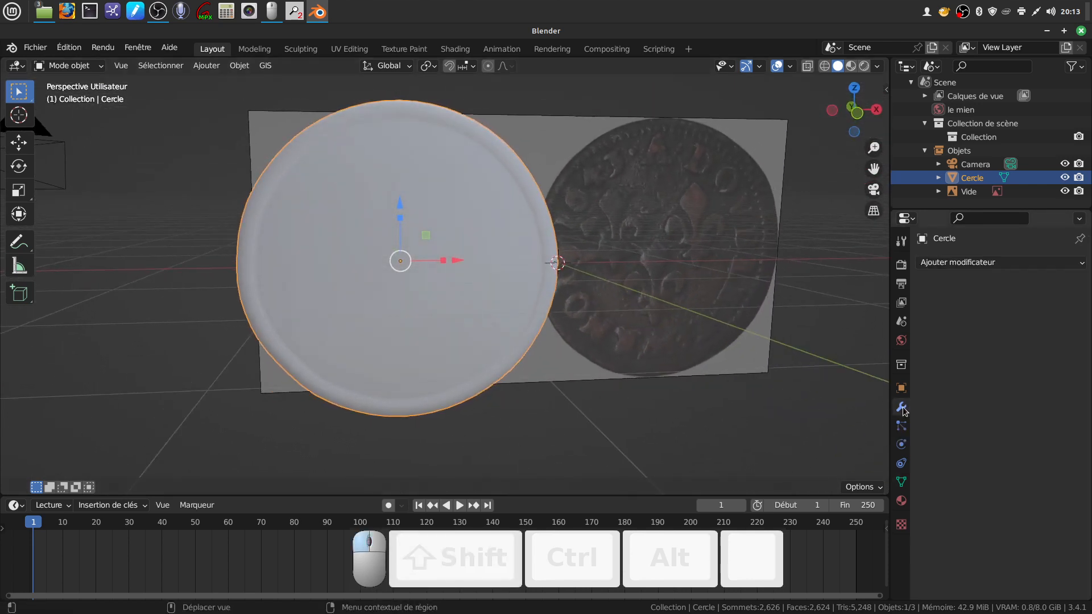
left_click(901, 501)
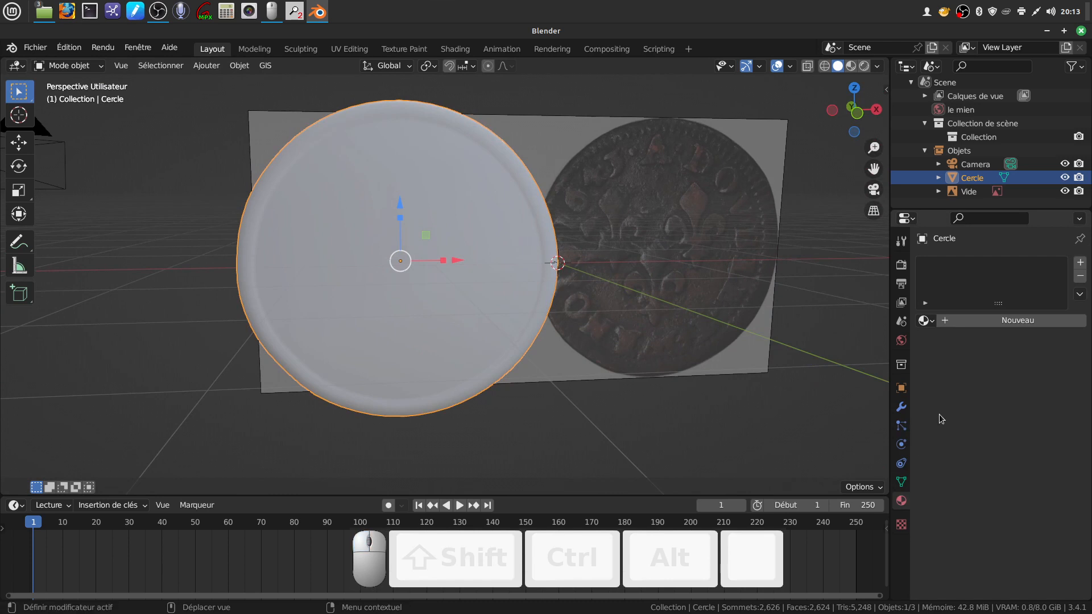
left_click(1006, 322)
left_click(1016, 465)
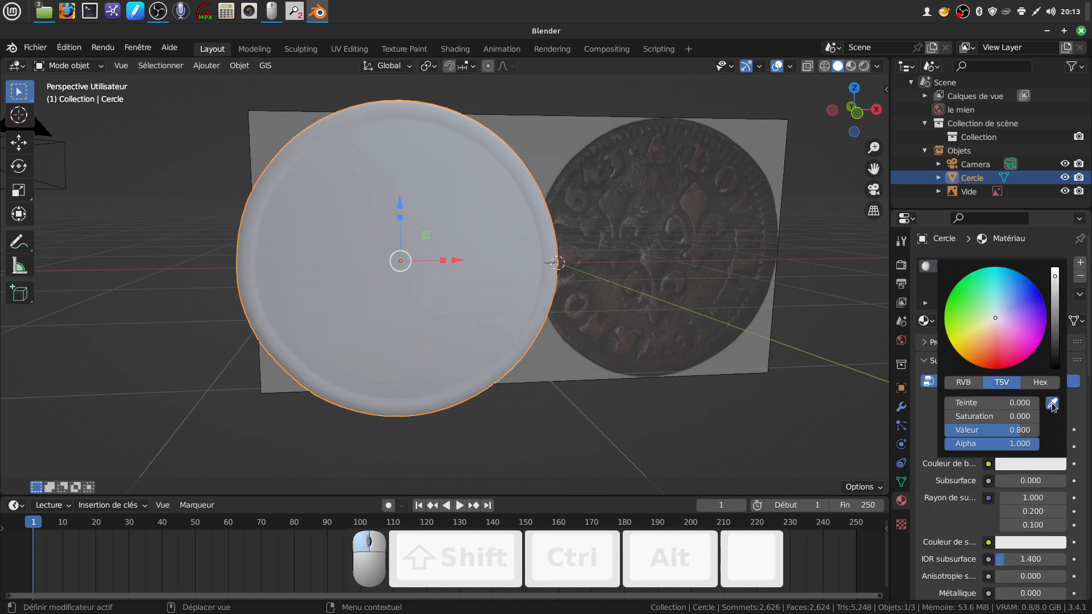
left_click(1053, 402)
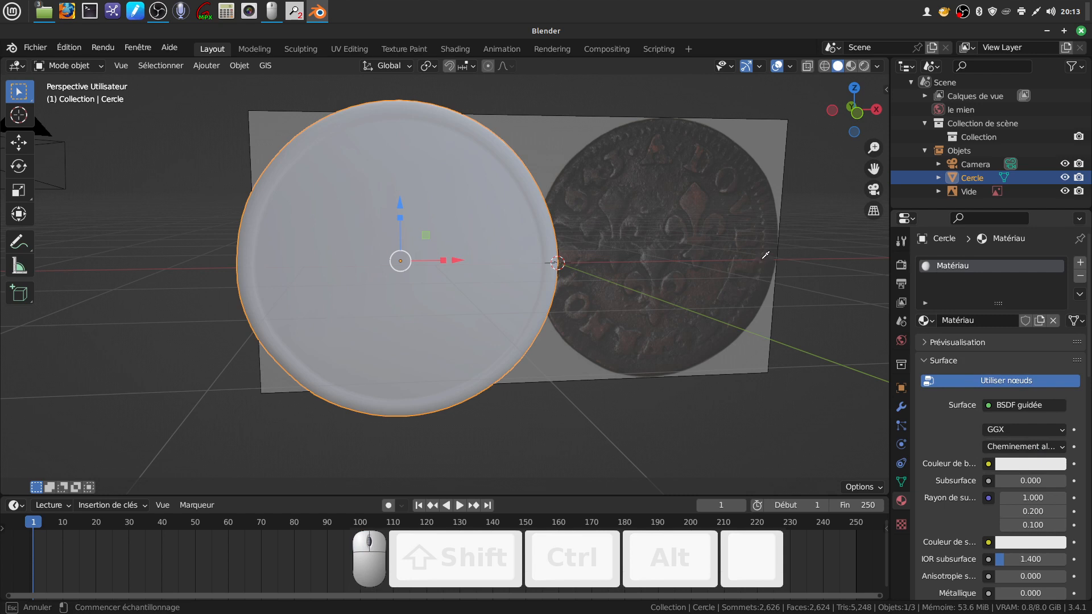
left_click(1008, 463)
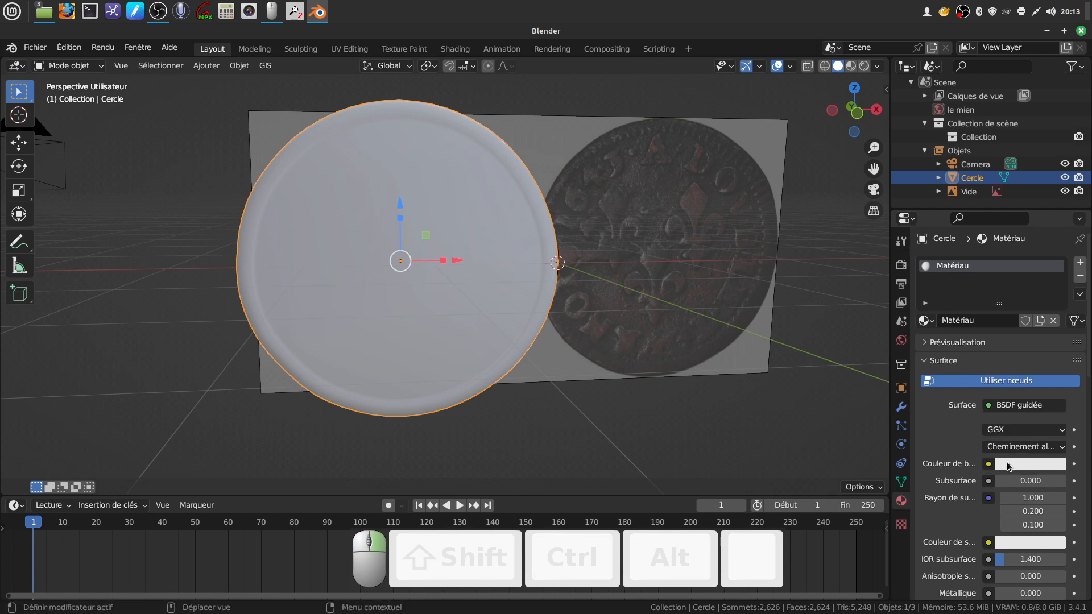
Step: Select the dtournois.png reference image and set its opacity to 1.000
left_click(741, 268)
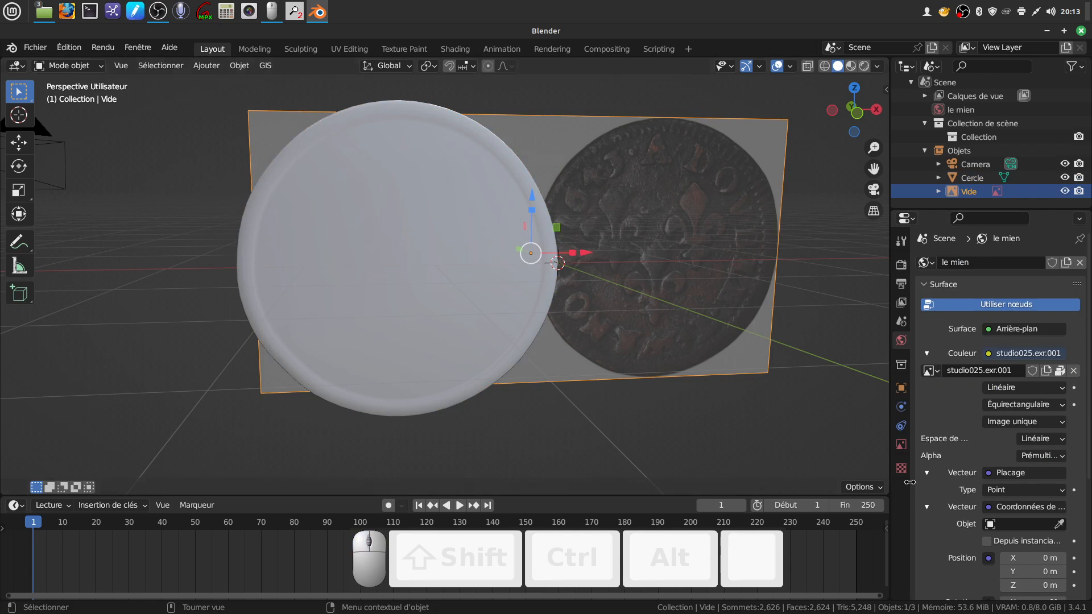
left_click(901, 446)
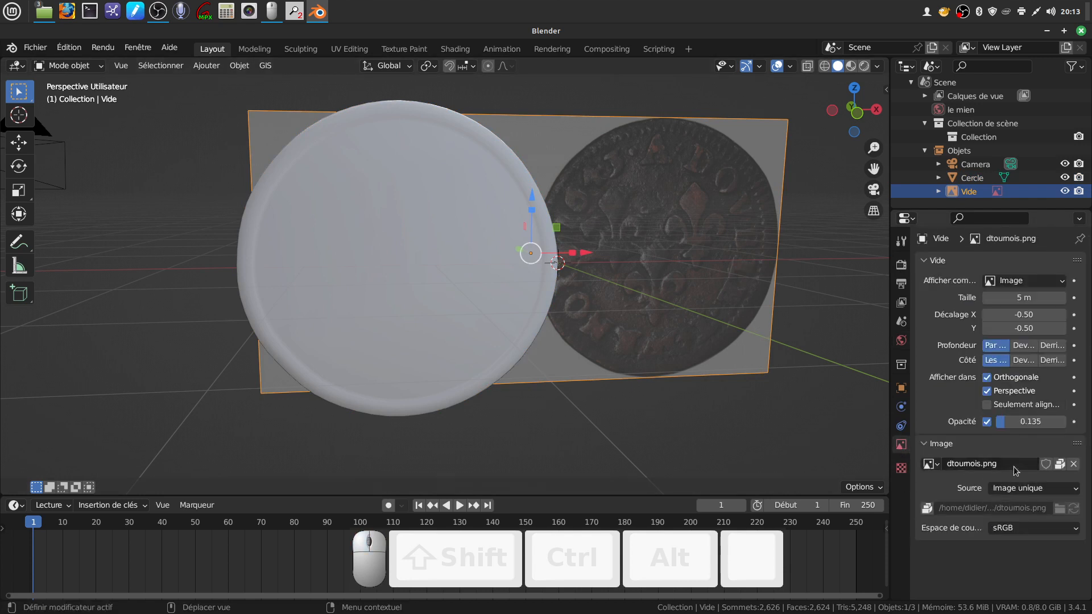
left_click_drag(997, 428, 1067, 428)
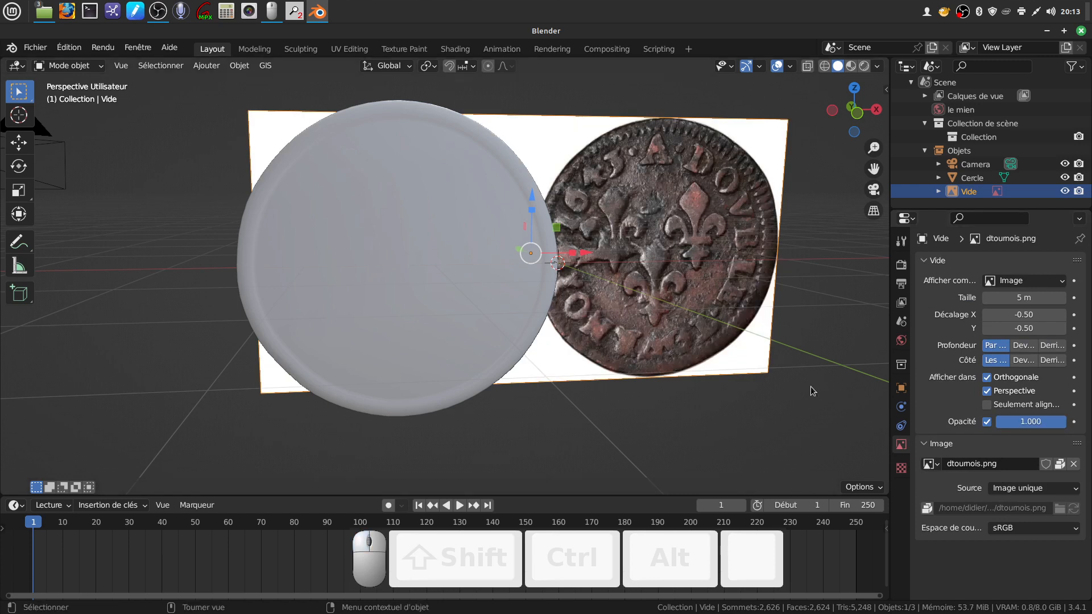
Step: Sample the dark brown at the bottom of the right-hand reference coin as the base colour of the coin's material
left_click(415, 304)
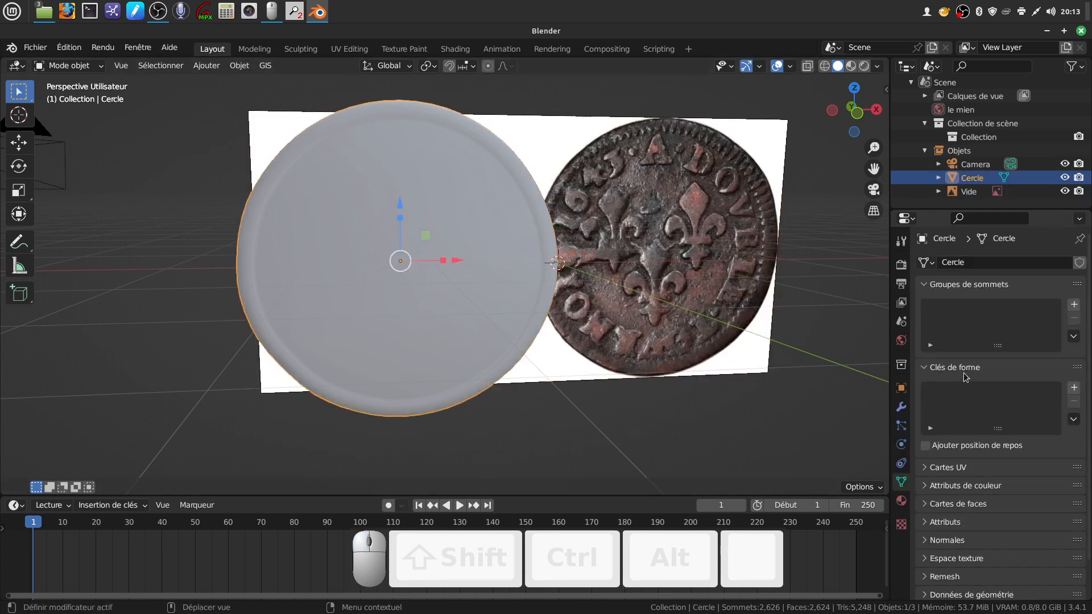
left_click(901, 501)
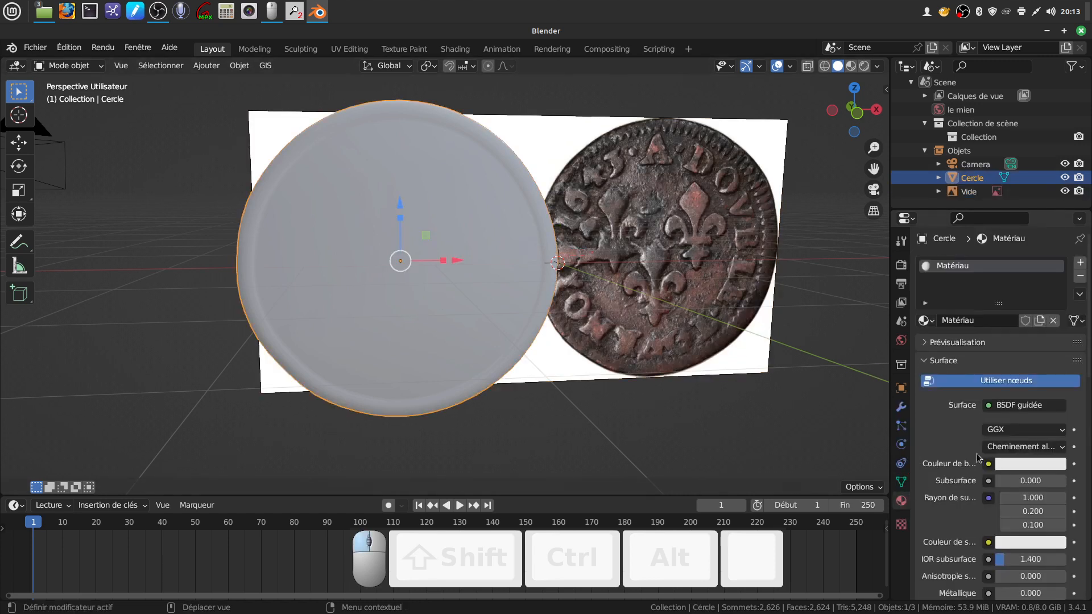
left_click(1029, 464)
left_click(1053, 403)
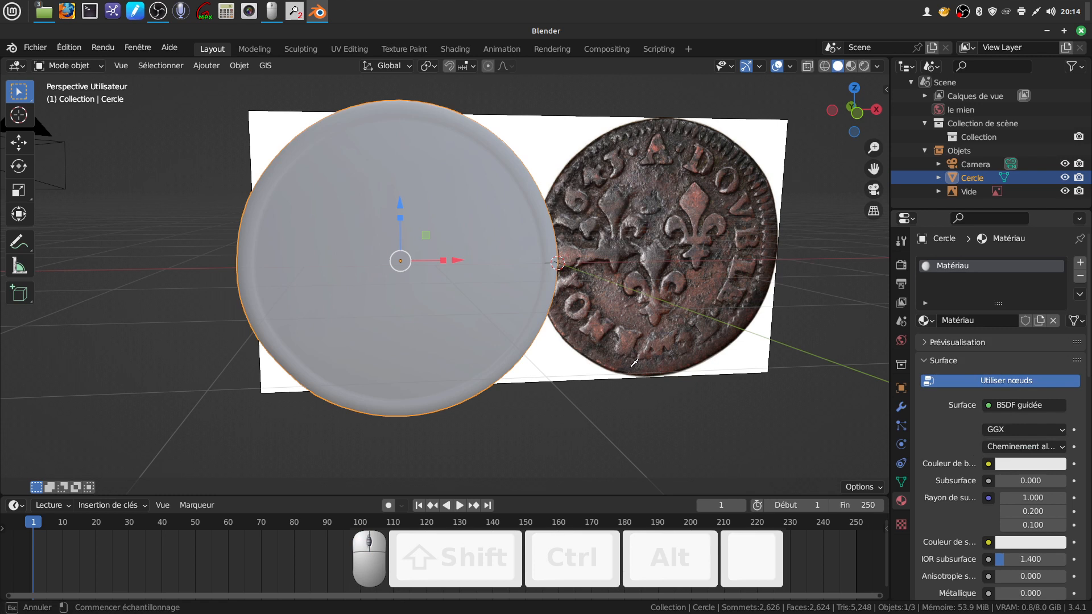
left_click(635, 362)
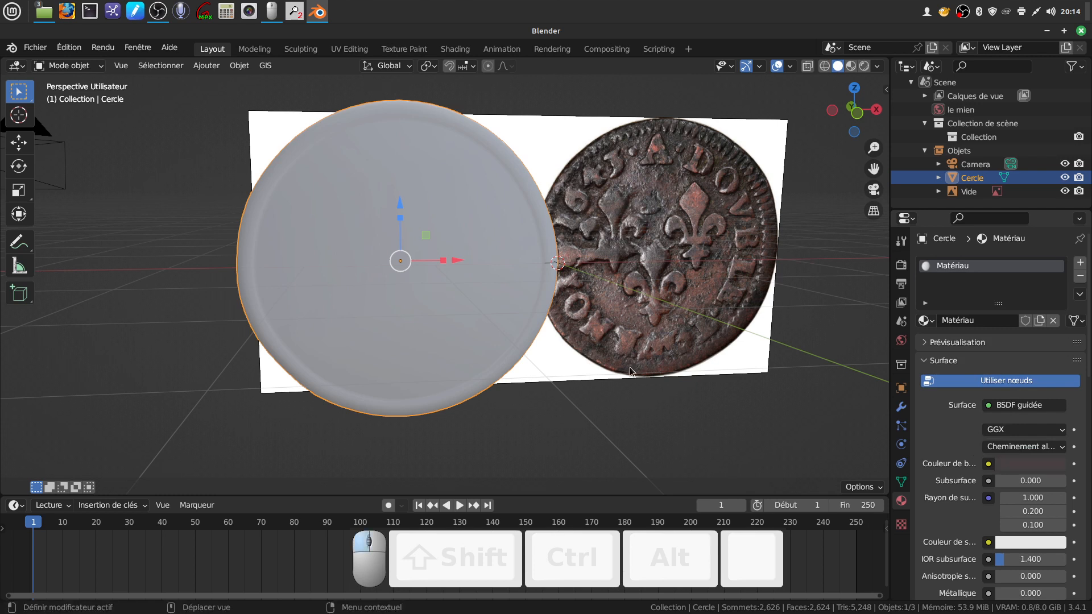
Step: Set the coin material's specular to 0.071, metallic to 0.516 and roughness to 0.206
middle_click_drag(405, 197, 459, 217)
mouse_move(326, 200)
middle_mouse_down()
mouse_move(298, 193)
mouse_move(307, 199)
middle_mouse_up()
scroll(307, 199, "down", 1)
scroll(952, 438, "down", 8)
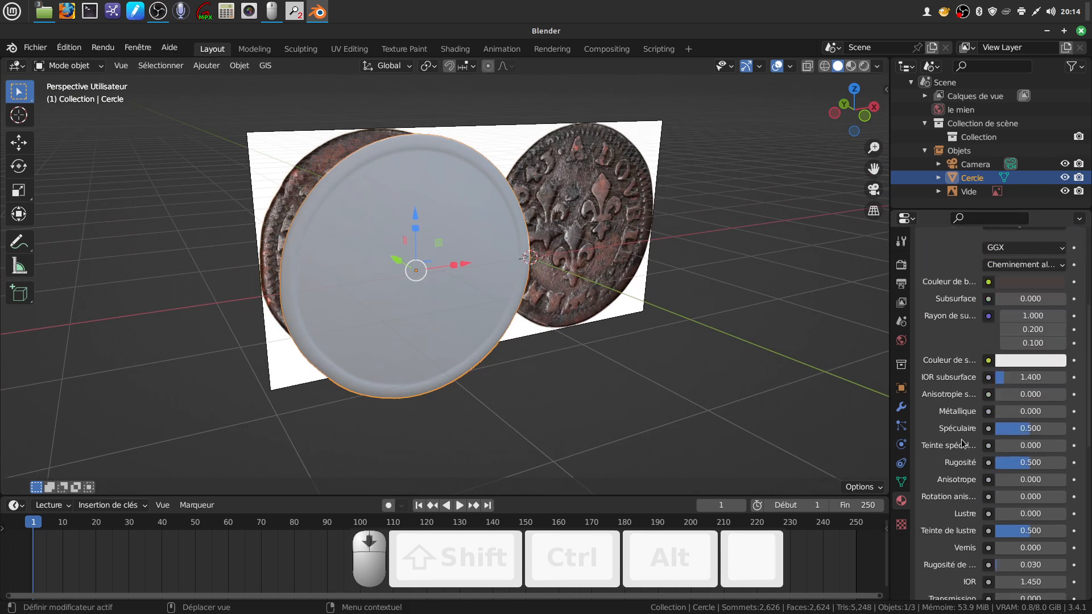
left_click_drag(1031, 410, 1003, 405)
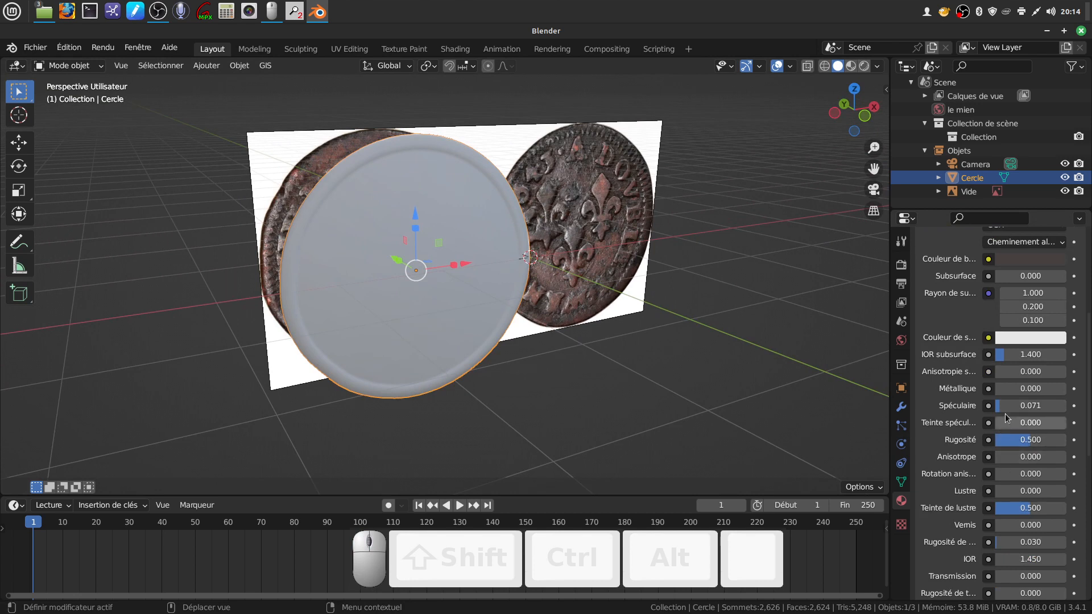
left_click_drag(1005, 389, 1022, 388)
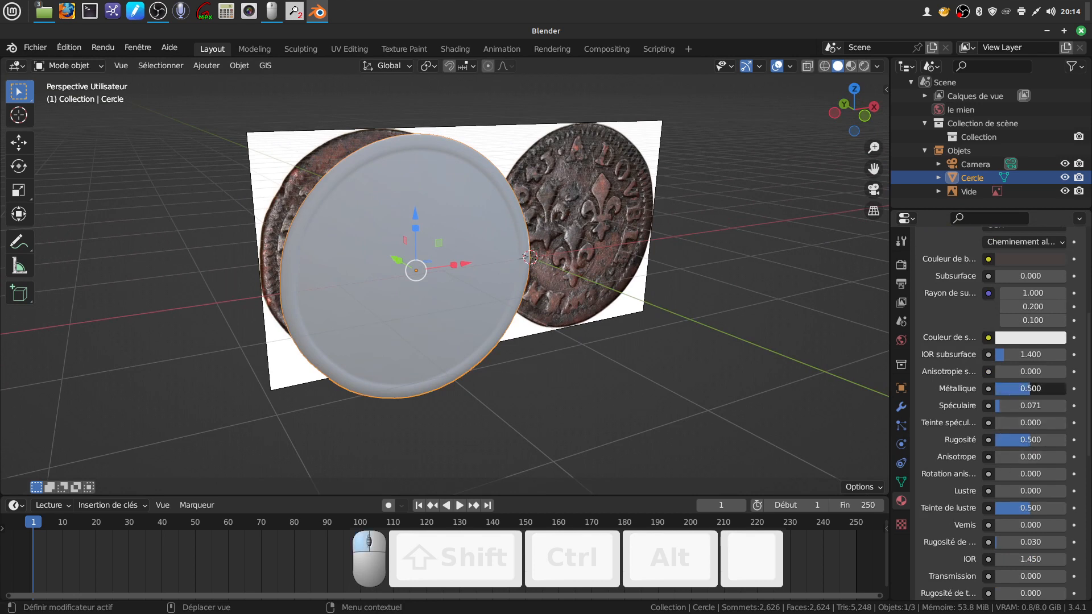
left_click_drag(1030, 439, 1021, 440)
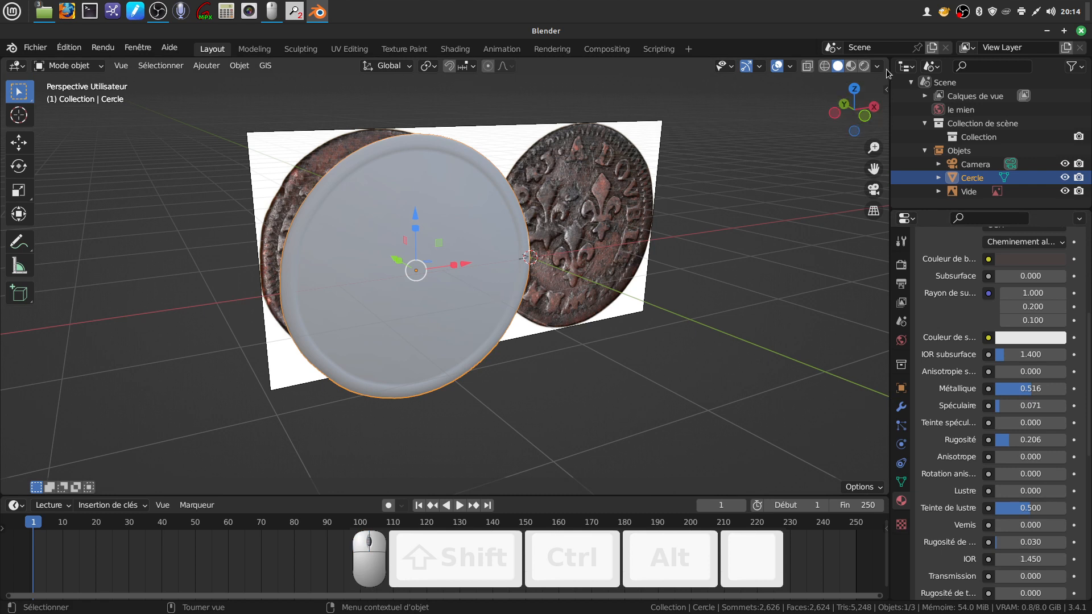
Step: Preview the coin's dark material in rendered shading from an oblique angle, and return to solid display
left_click(865, 67)
mouse_move(475, 239)
middle_mouse_down("alt")
mouse_move(429, 211)
mouse_move(682, 142)
middle_mouse_up("alt")
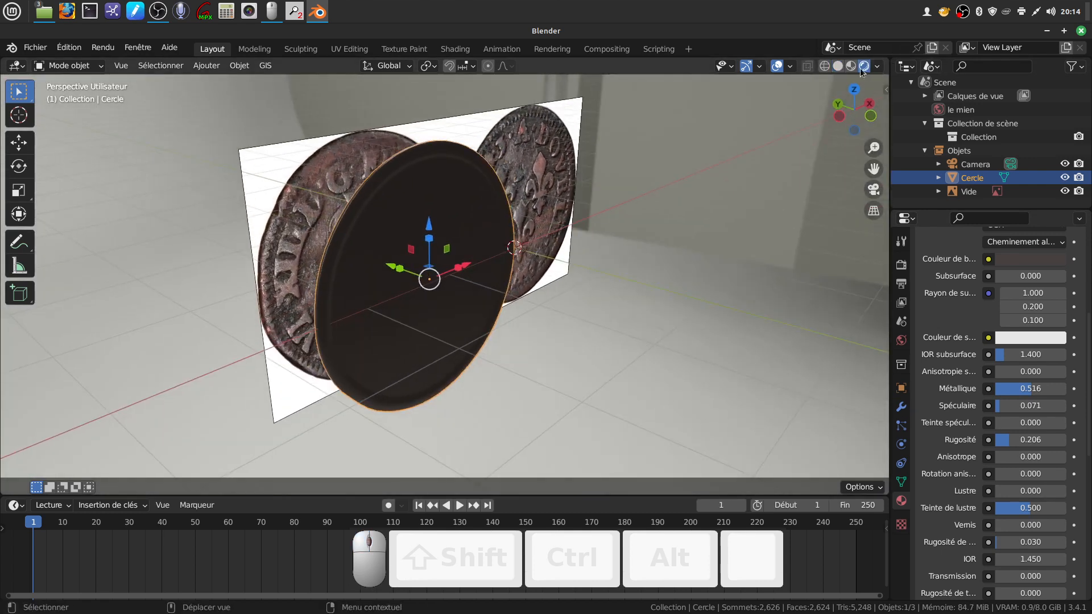
left_click(838, 67)
Step: In Edit Mode with face selection, circle-select the flat central faces on the coin's front side
mouse_move(515, 276)
middle_mouse_down()
mouse_move(518, 244)
mouse_move(560, 256)
mouse_move(555, 280)
mouse_move(418, 264)
mouse_move(517, 291)
mouse_move(495, 248)
mouse_move(516, 255)
mouse_move(511, 277)
middle_mouse_up()
key("Tab")
scroll(525, 307, "up", 2)
scroll(519, 298, "down", 2)
left_click(142, 66)
key("c")
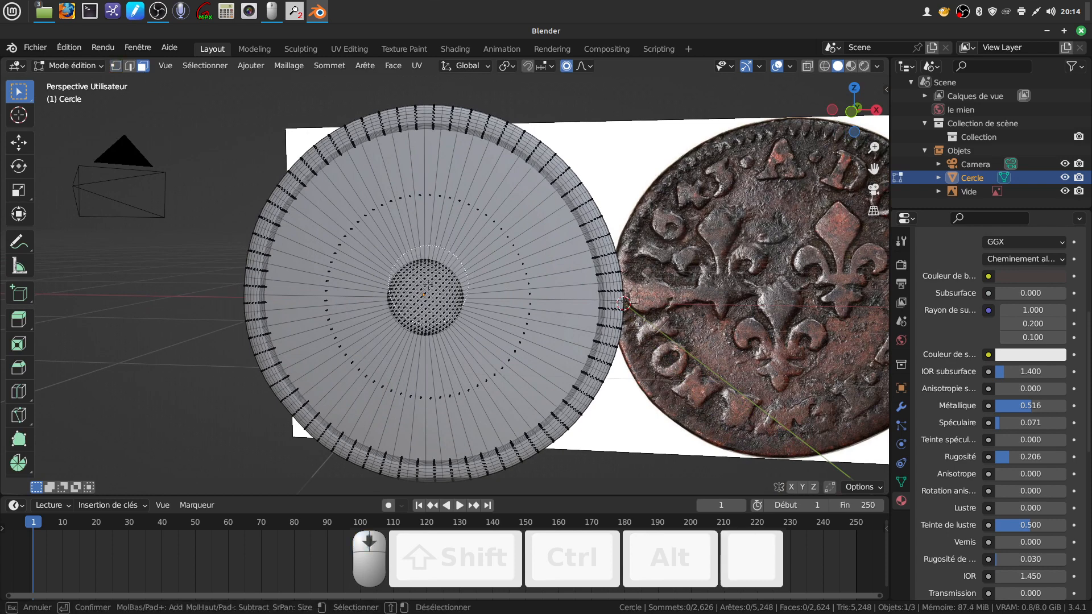
left_click_drag(425, 294, 425, 298)
right_click(425, 297)
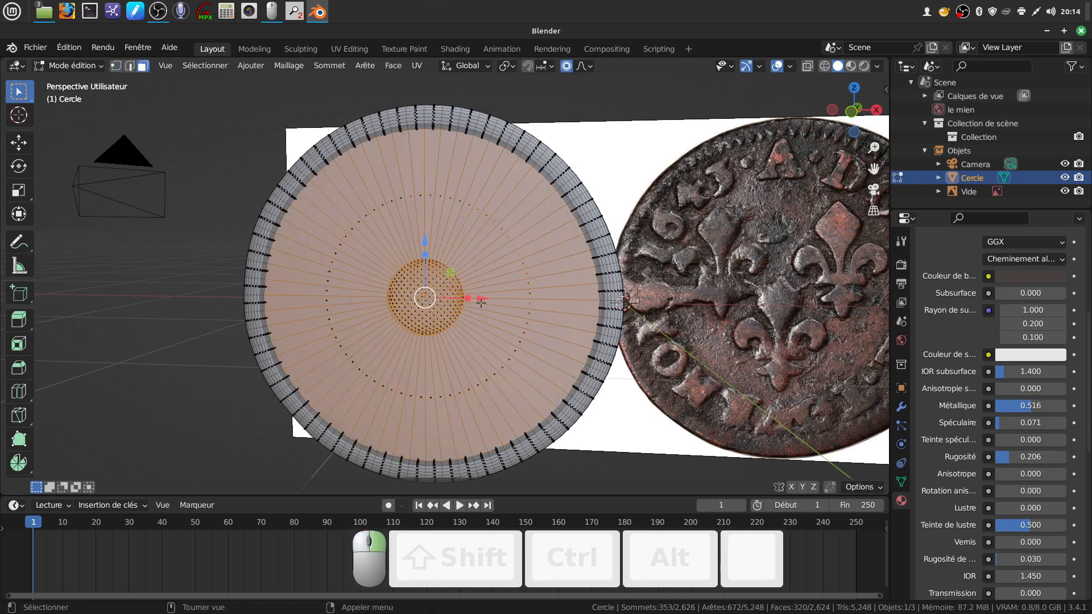
Step: Hide the reference image and add the flat central faces on the coin's back side to the selection
scroll(456, 290, "up", 3)
middle_click_drag(485, 280, 325, 291)
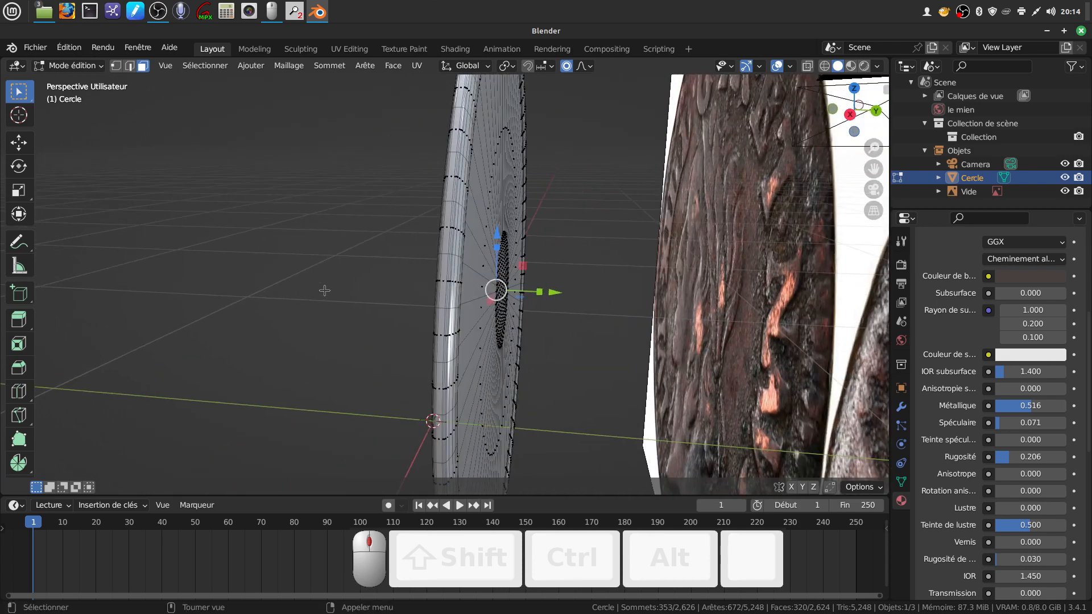
left_click(1065, 192)
middle_click_drag(512, 250, 596, 252)
key("c")
left_click(575, 285)
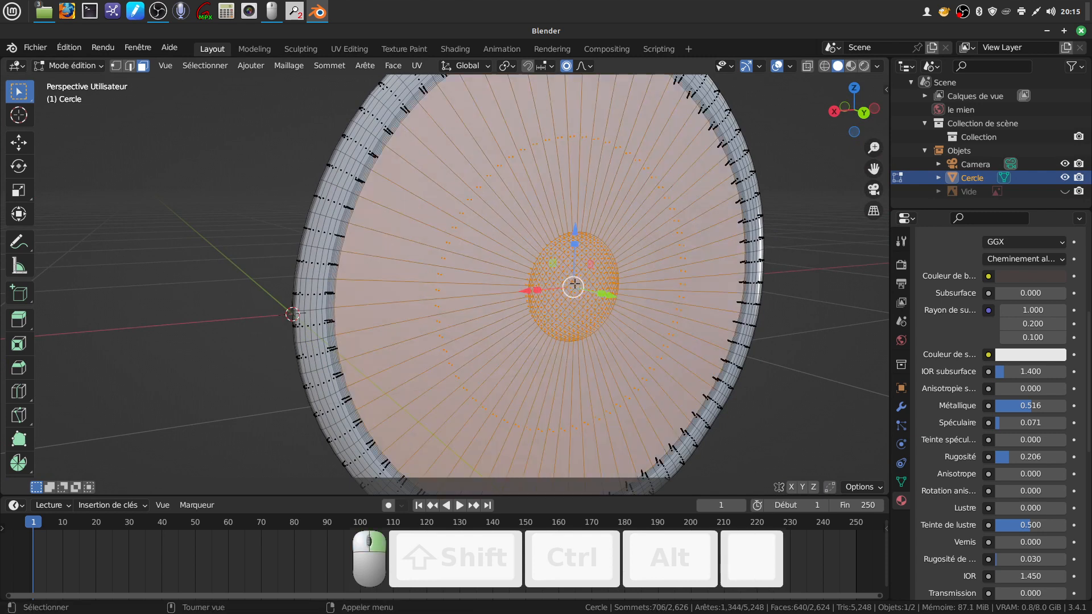
Step: Grow the face selection over the rim on both sides, leaving only a narrow band around the coin's outer edge unselected
mouse_move(464, 276)
middle_mouse_down()
mouse_move(648, 290)
mouse_move(578, 265)
mouse_move(481, 267)
middle_mouse_up()
scroll(642, 267, "up", 1, "shift")
middle_click_drag(600, 282, 506, 246, "shift")
key("ctrl+KP_Add")
key("ctrl+KP_Add")
key("ctrl+KP_Add")
key("ctrl+KP_Add")
key("ctrl+KP_Add")
key("ctrl+KP_Add")
key("ctrl+KP_Add")
key("ctrl+KP_Add")
key("ctrl+KP_Add")
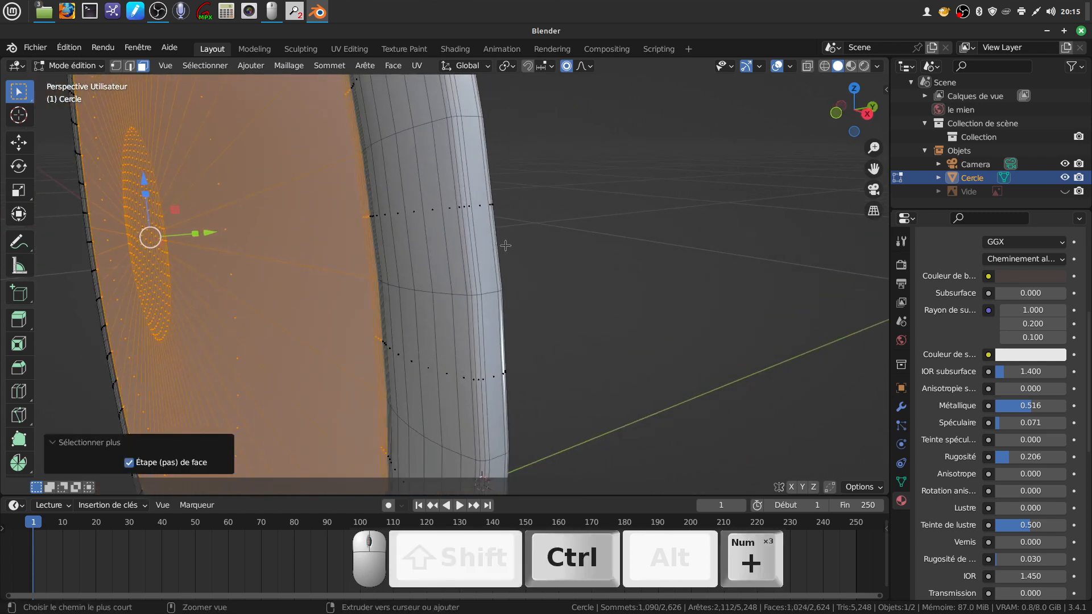
key("ctrl+KP_Add")
key("ctrl+KP_Add")
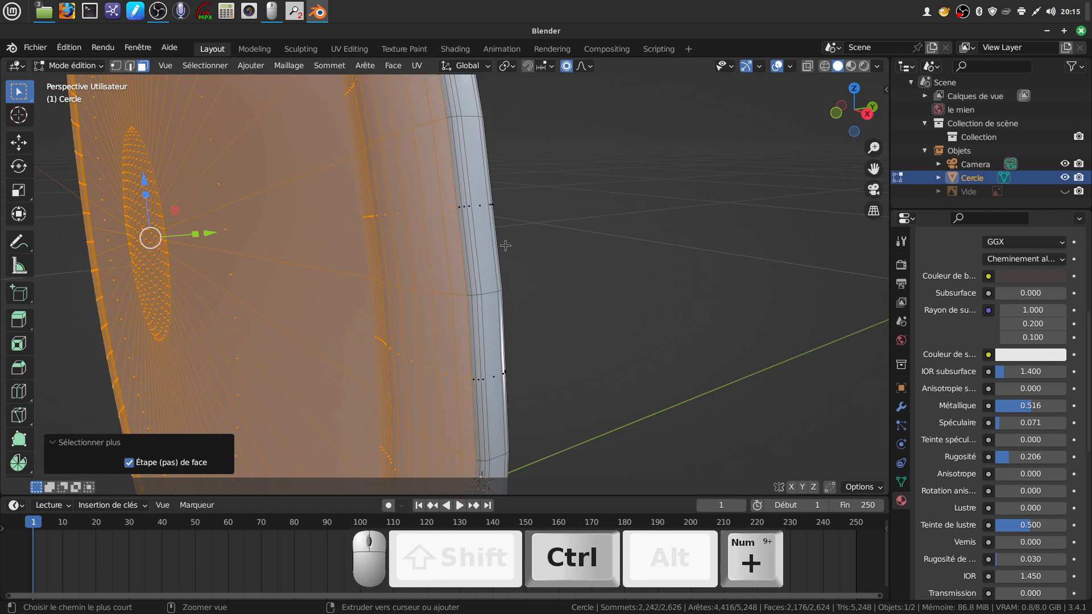
mouse_move(559, 273)
middle_mouse_down()
mouse_move(641, 246)
mouse_move(552, 283)
middle_mouse_up()
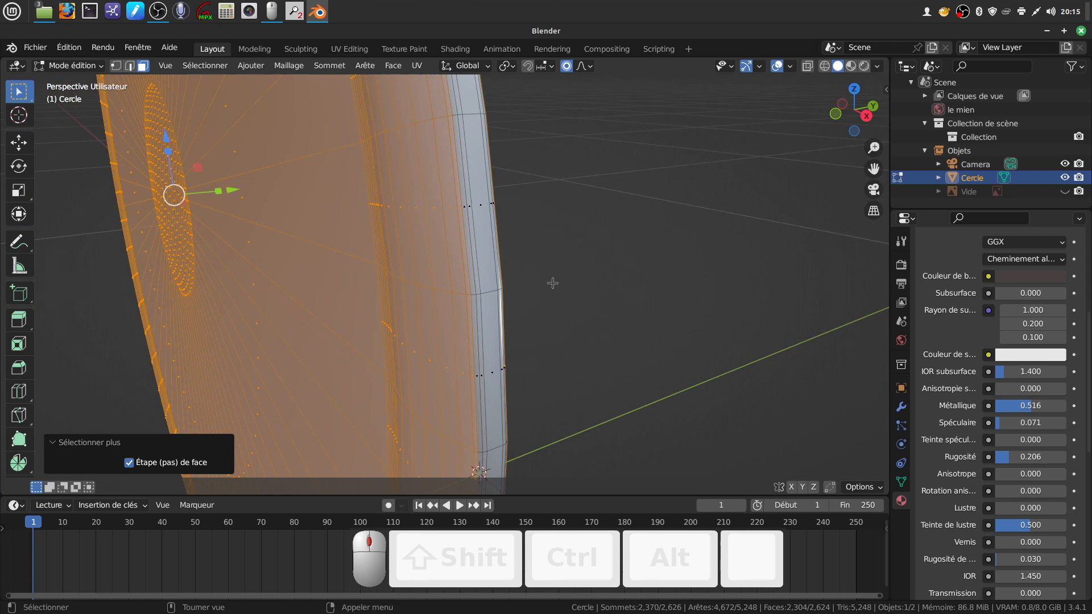
key("ctrl+KP_Add")
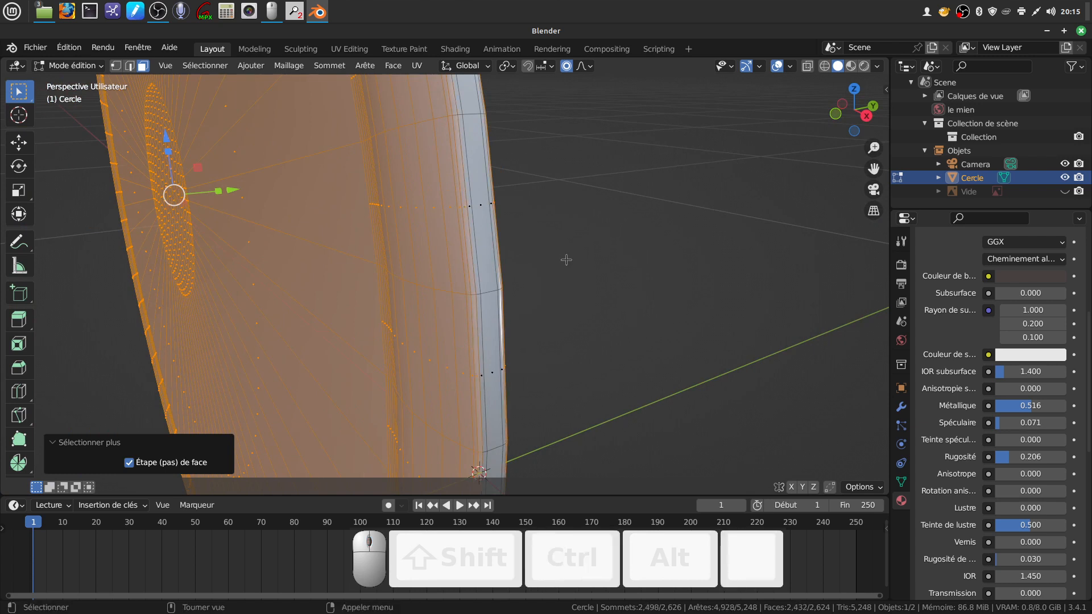
Step: Add a second material slot with a new material, Matériau.001, and assign it to the selected coin faces
scroll(482, 358, "down", 8)
middle_click_drag(456, 329, 484, 313)
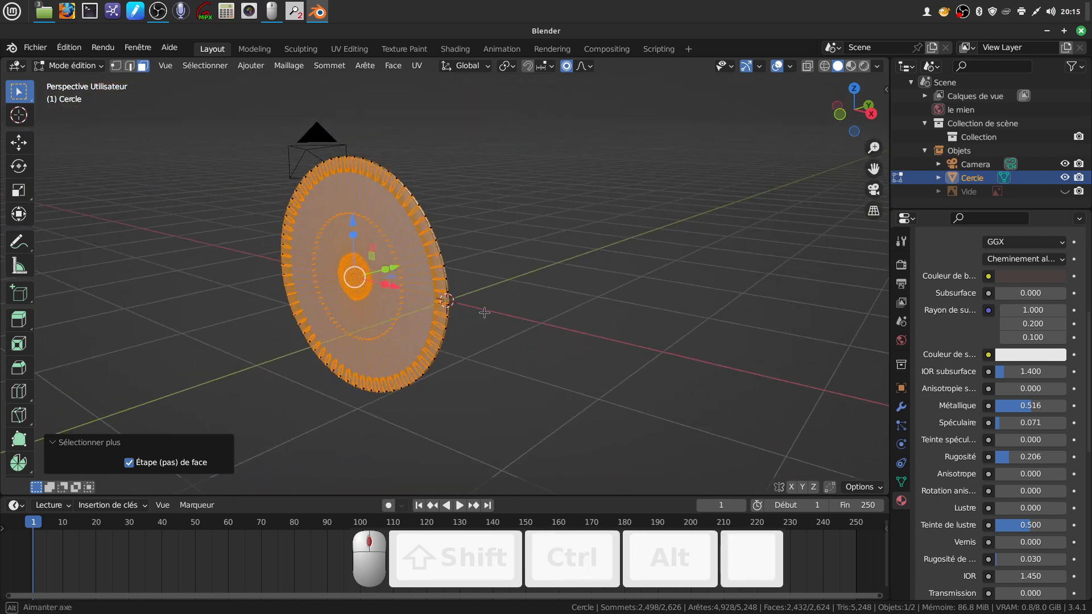
scroll(1011, 272, "up", 5)
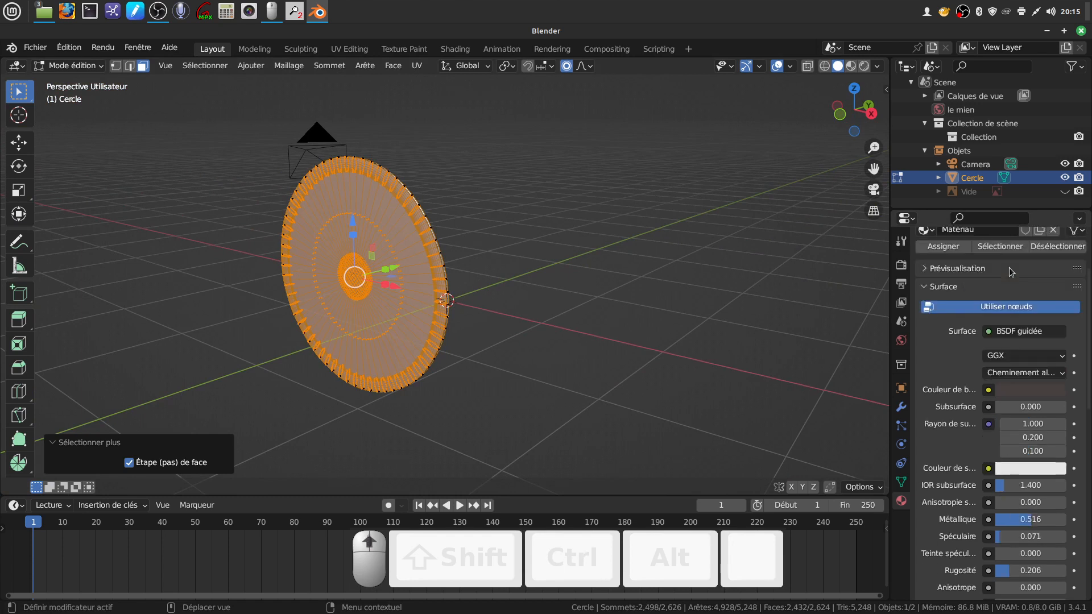
scroll(1012, 276, "up", 4)
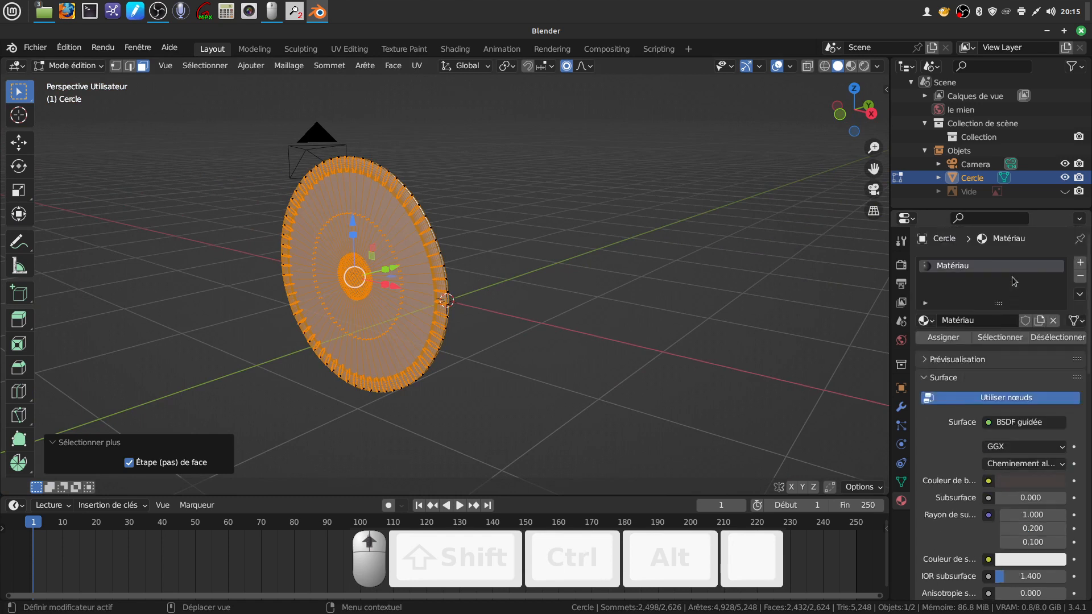
left_click(1081, 262)
left_click(993, 349)
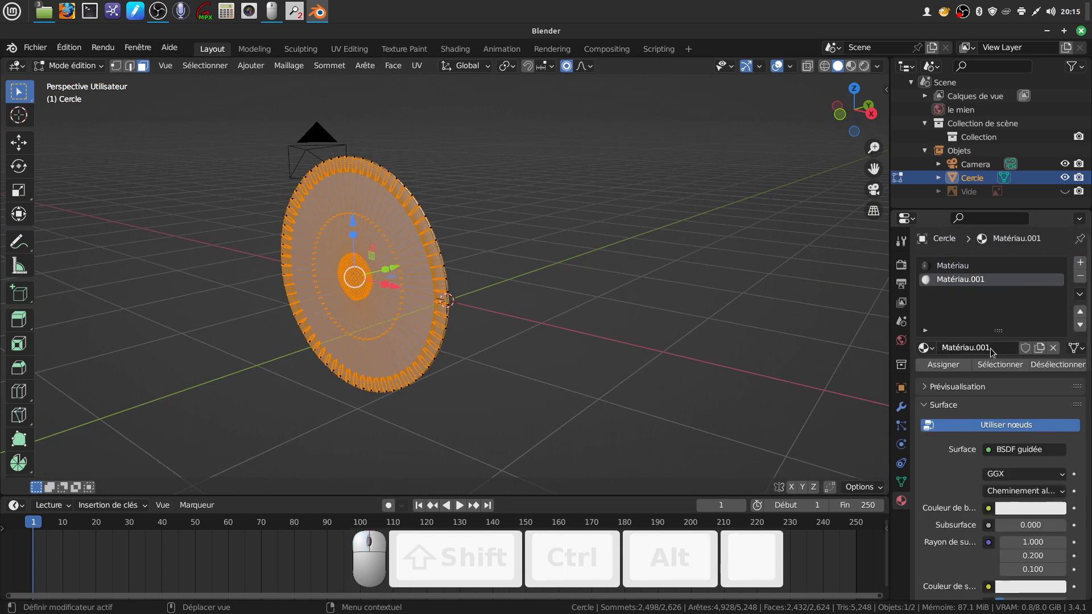
left_click(944, 367)
Step: View the coin from the front in orthographic projection and return to Object Mode
mouse_move(534, 246)
middle_mouse_down()
mouse_move(598, 234)
mouse_move(524, 244)
middle_mouse_up()
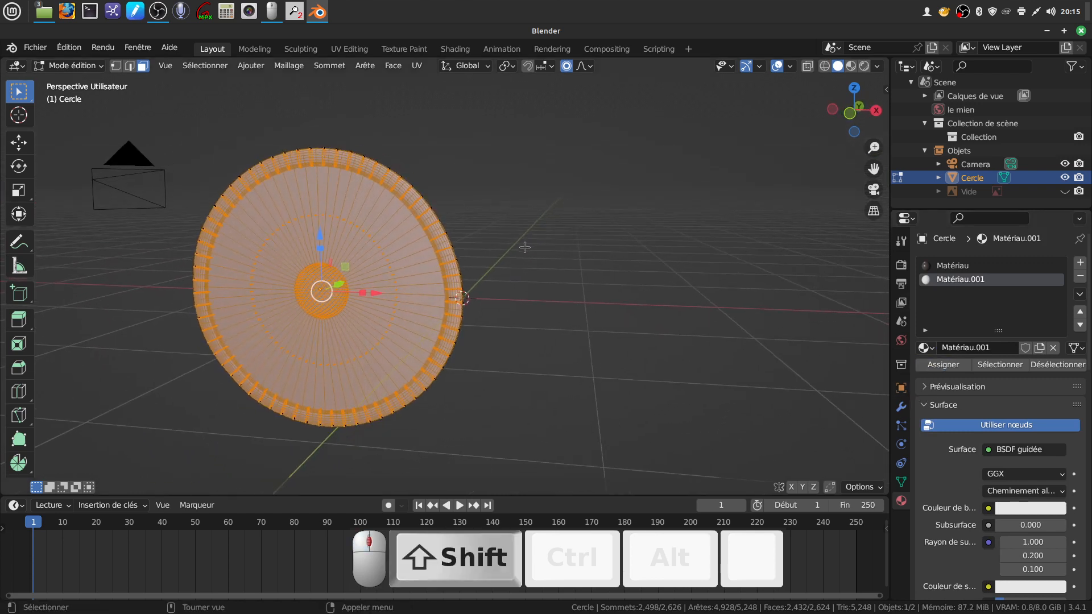
key("KP_1")
middle_click_drag(530, 287, 460, 277, "shift")
key("Tab")
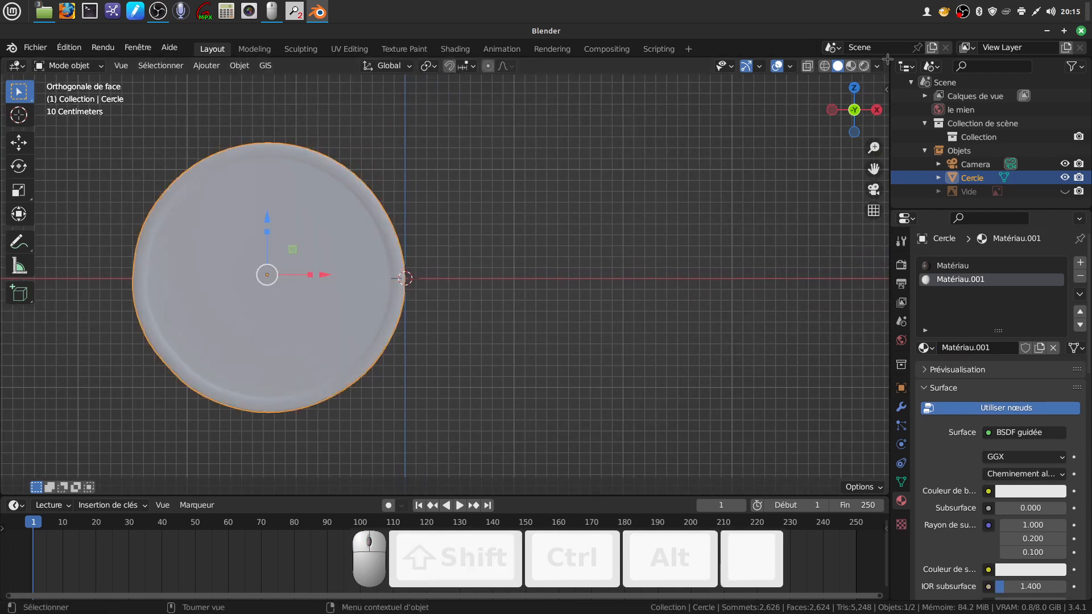
Step: Split the 3D viewport vertically and show the node graph of Matériau.001 in a Shader Editor beside the coin
left_click_drag(887, 59, 419, 67)
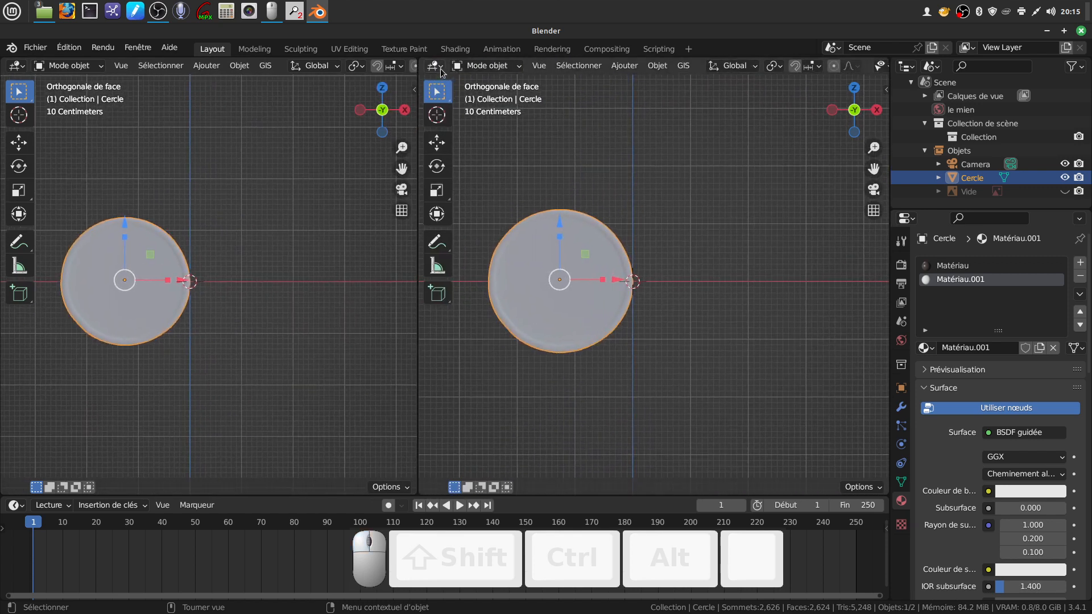
left_click(435, 66)
left_click(481, 192)
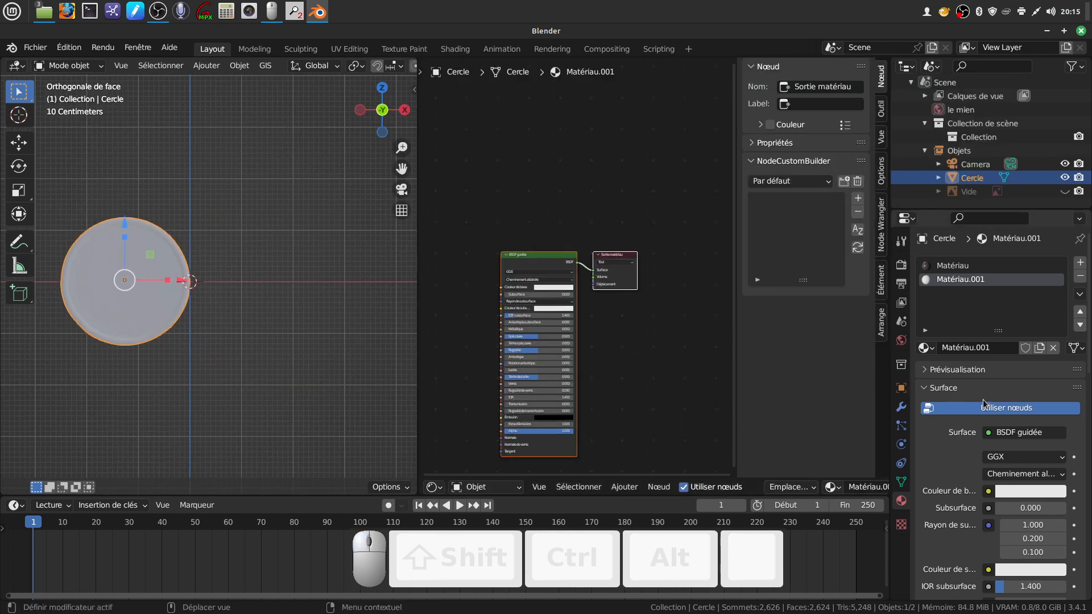
left_click(961, 281)
middle_click_drag(654, 335, 664, 320)
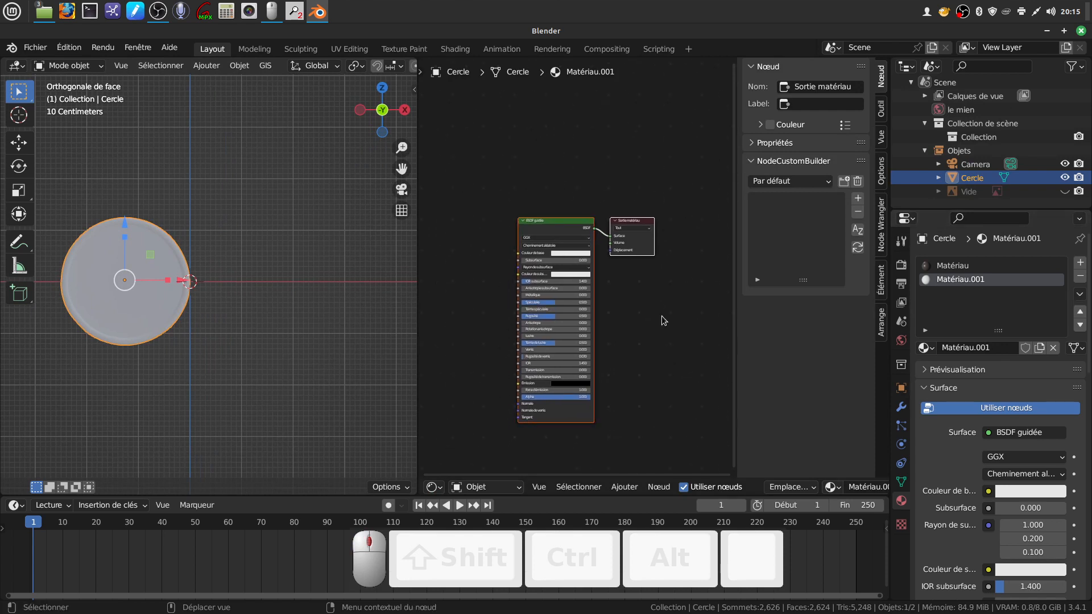
Step: Hide the node editor's sidebar and set the Specular of Matériau.001's Principled BSDF to 0.065
key("n")
scroll(673, 335, "up", 4)
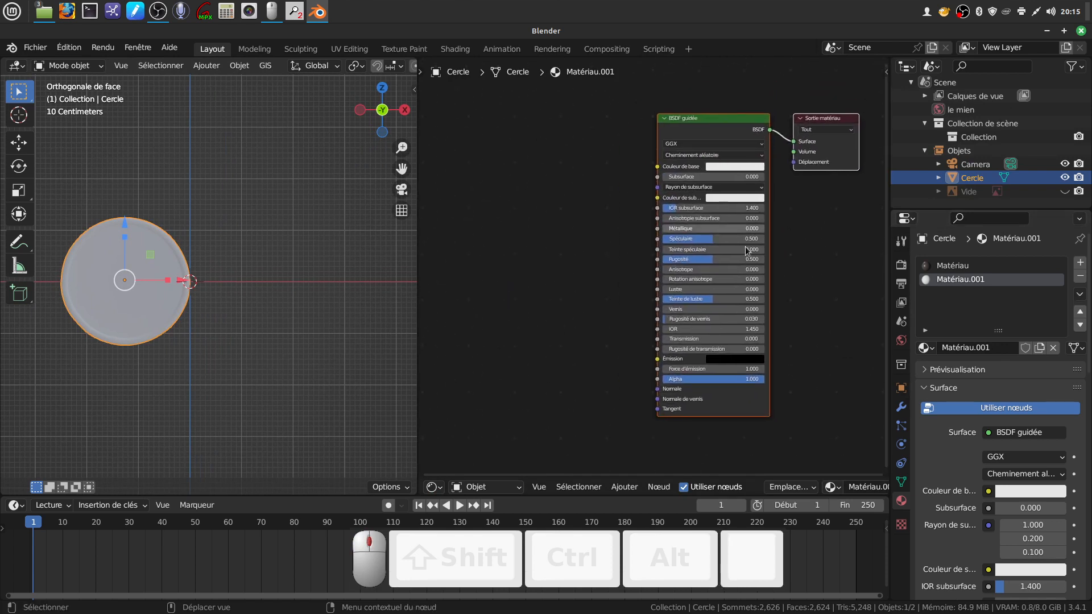
scroll(730, 315, "up", 1)
left_click_drag(730, 232, 674, 231)
scroll(761, 266, "down", 2)
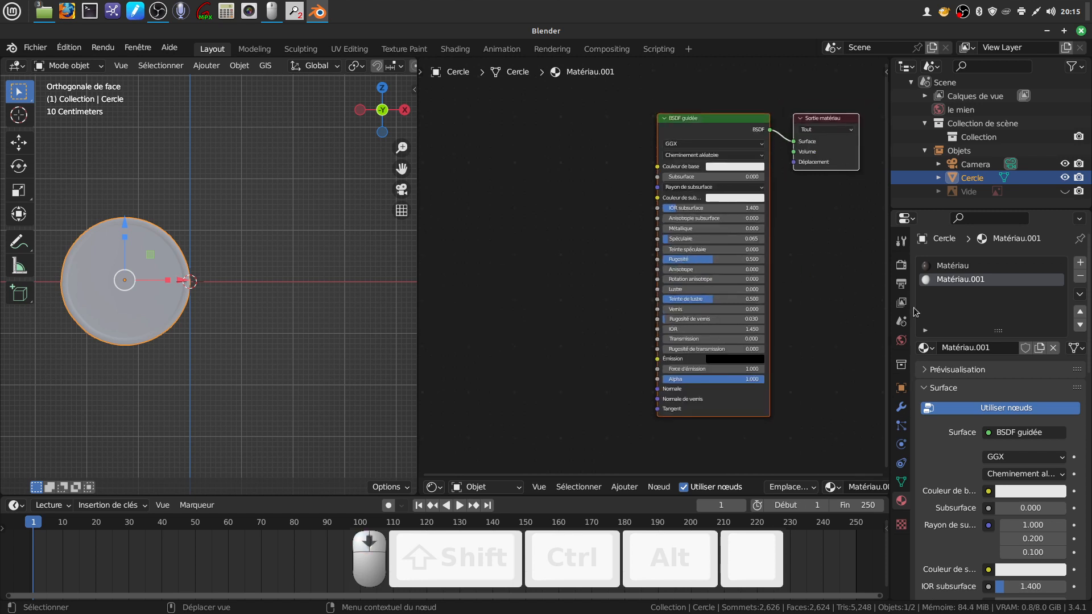
Step: Copy the Principled BSDF node from Matériau and paste it into the node graph of Matériau.001
left_click(960, 266)
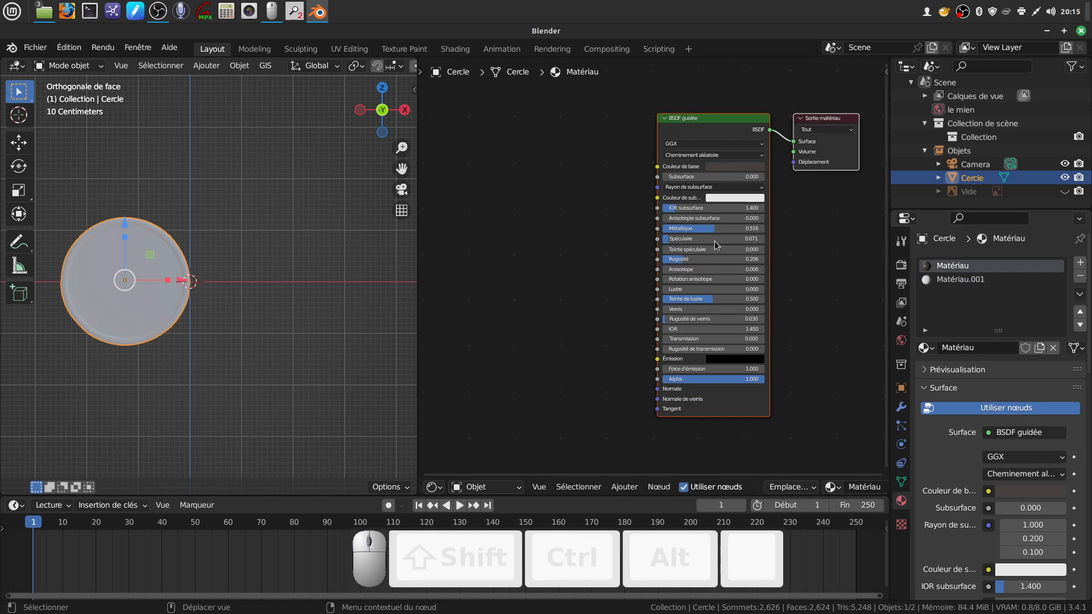
right_click(711, 130)
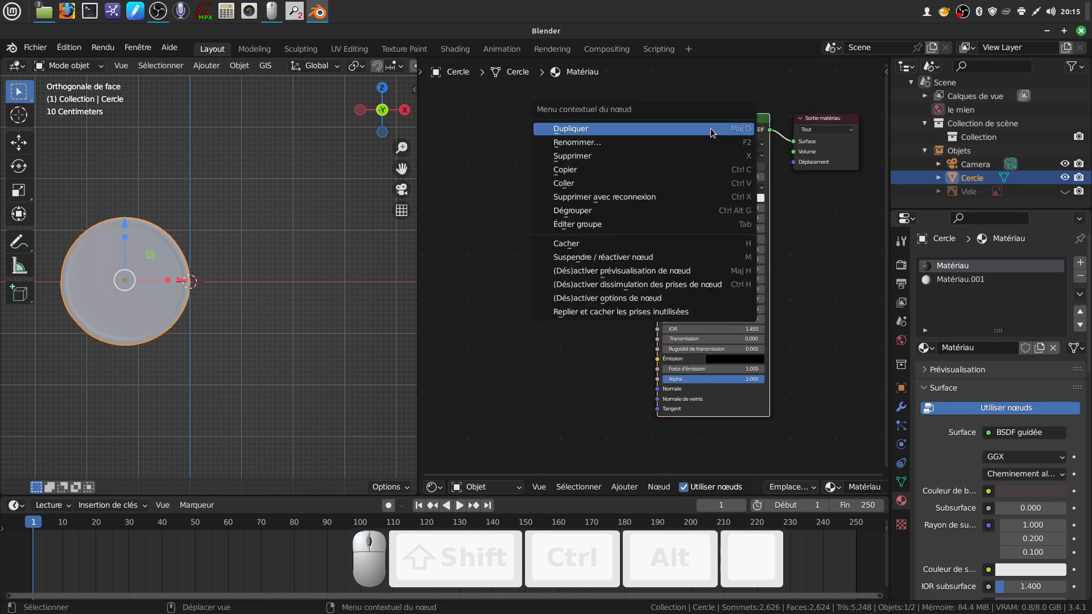
left_click(637, 170)
left_click(941, 280)
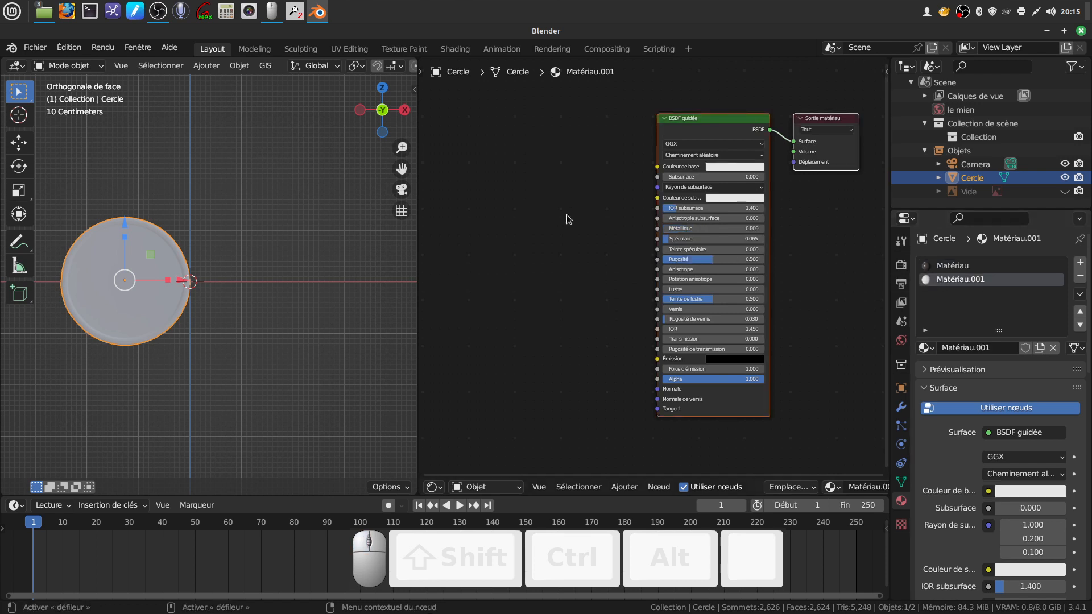
right_click(541, 184)
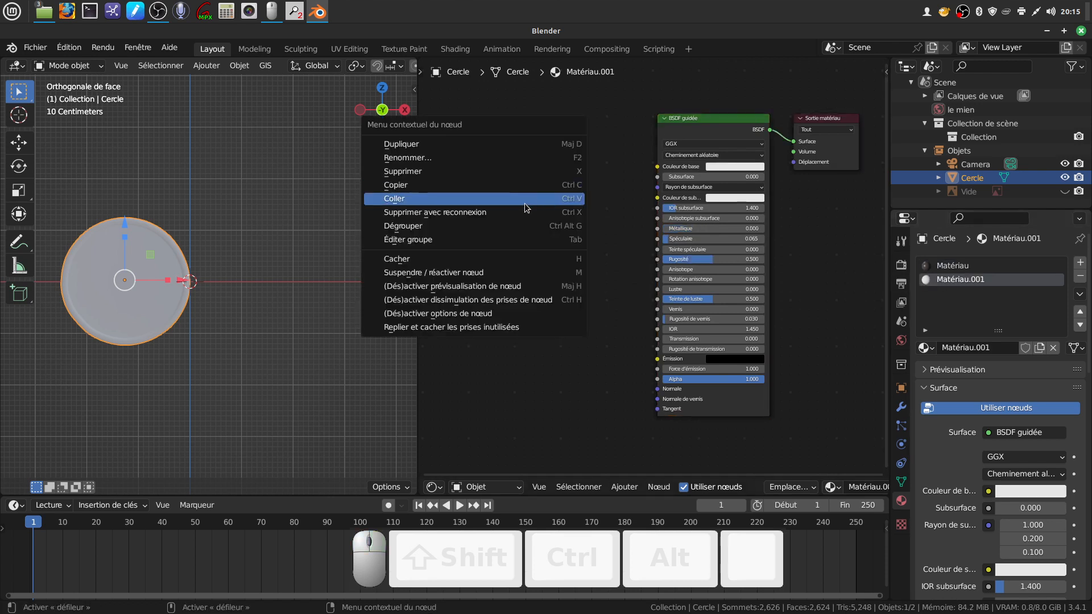
left_click(526, 200)
Step: Delete the original Principled BSDF of Matériau.001 and connect the pasted one to the Surface input of the material output
left_click_drag(715, 130, 713, 292)
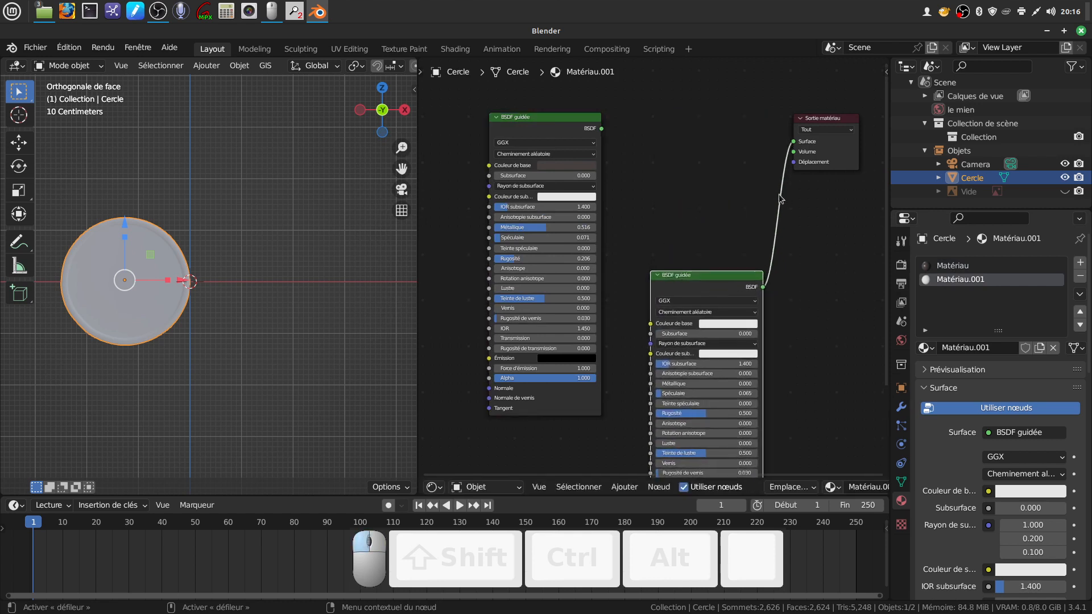
left_click_drag(793, 142, 745, 204)
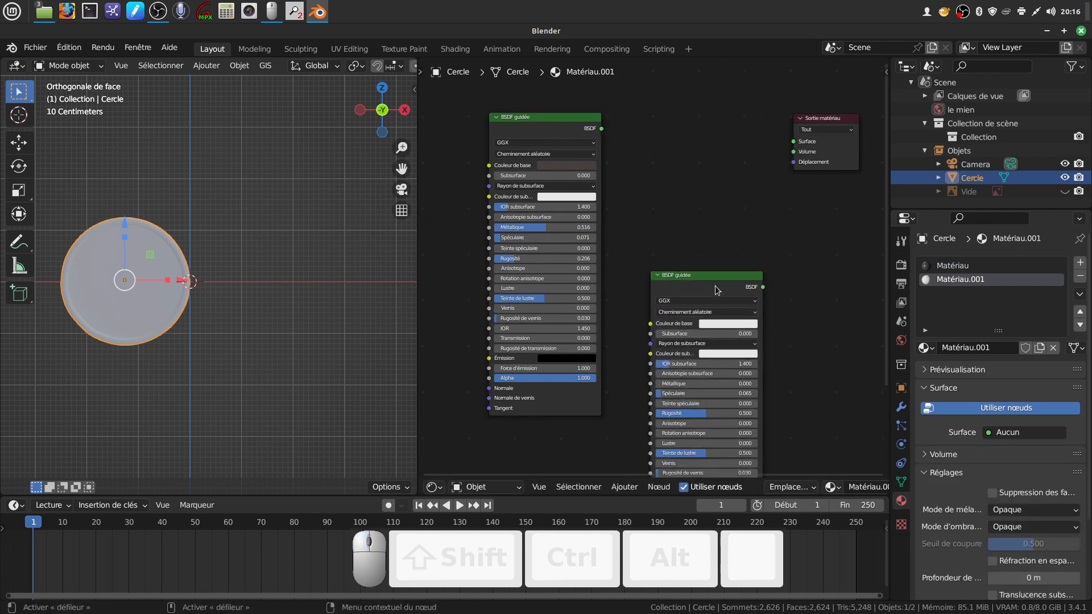
key("x")
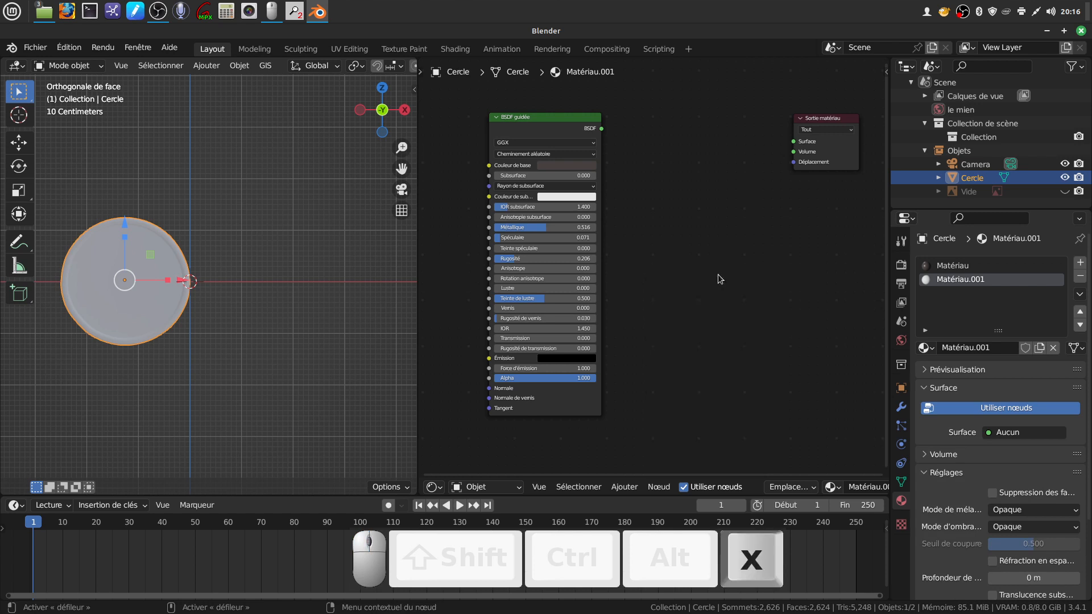
left_click_drag(585, 136, 794, 142)
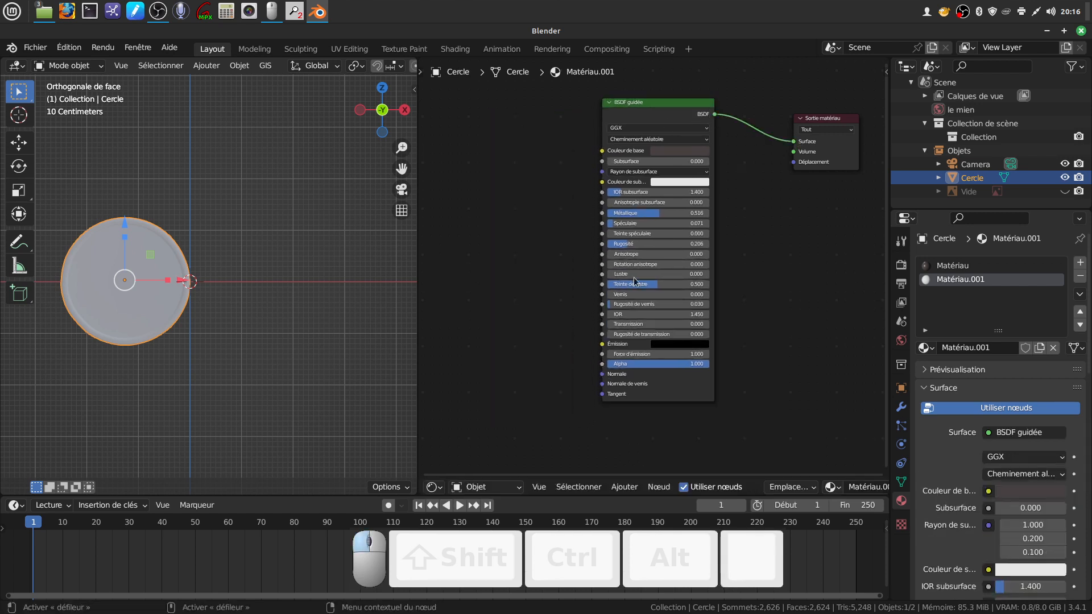
Step: Add an Image Texture node beside the Principled BSDF in Matériau.001
middle_click_drag(734, 267, 775, 294)
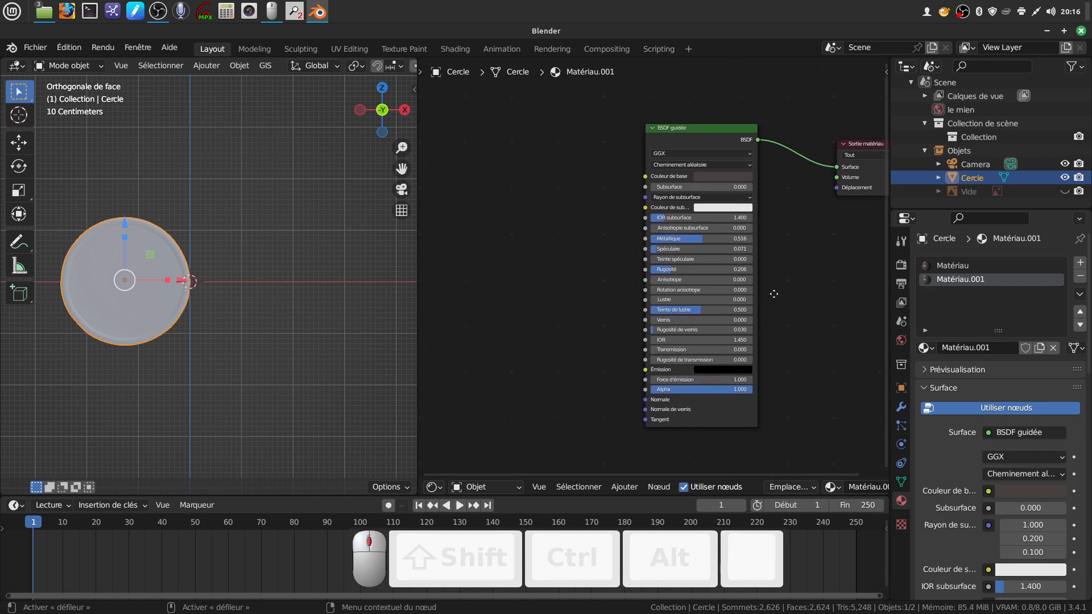
scroll(484, 342, "up", 2)
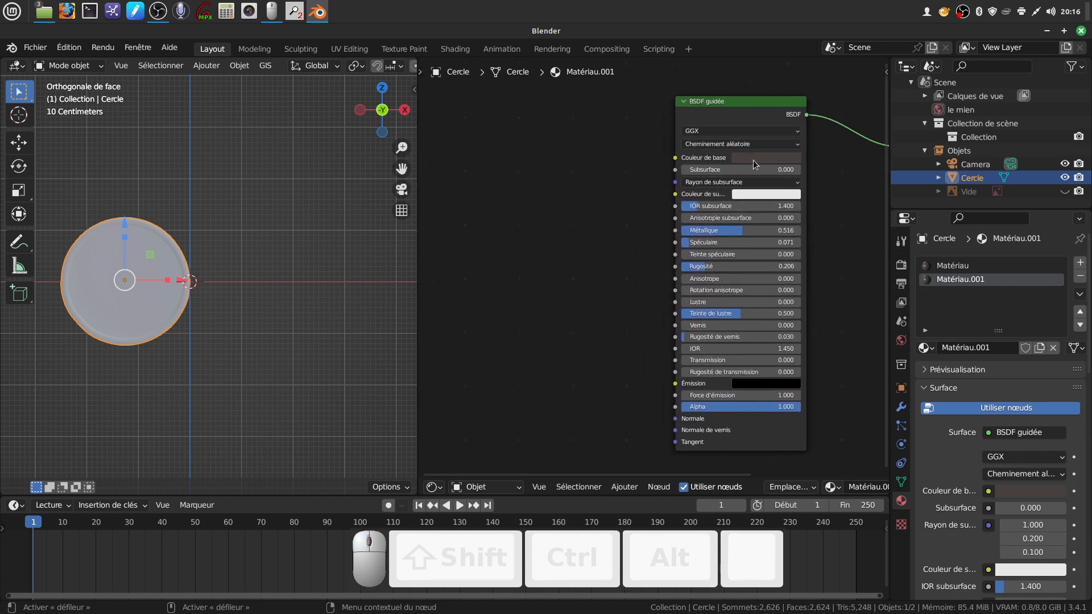
scroll(550, 273, "down", 3)
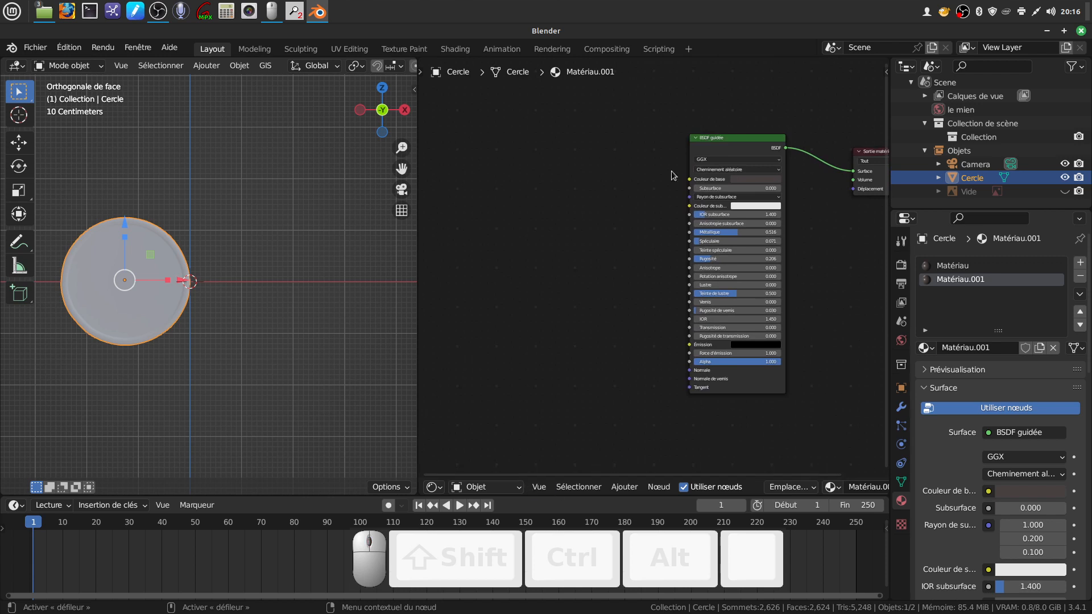
left_click(624, 488)
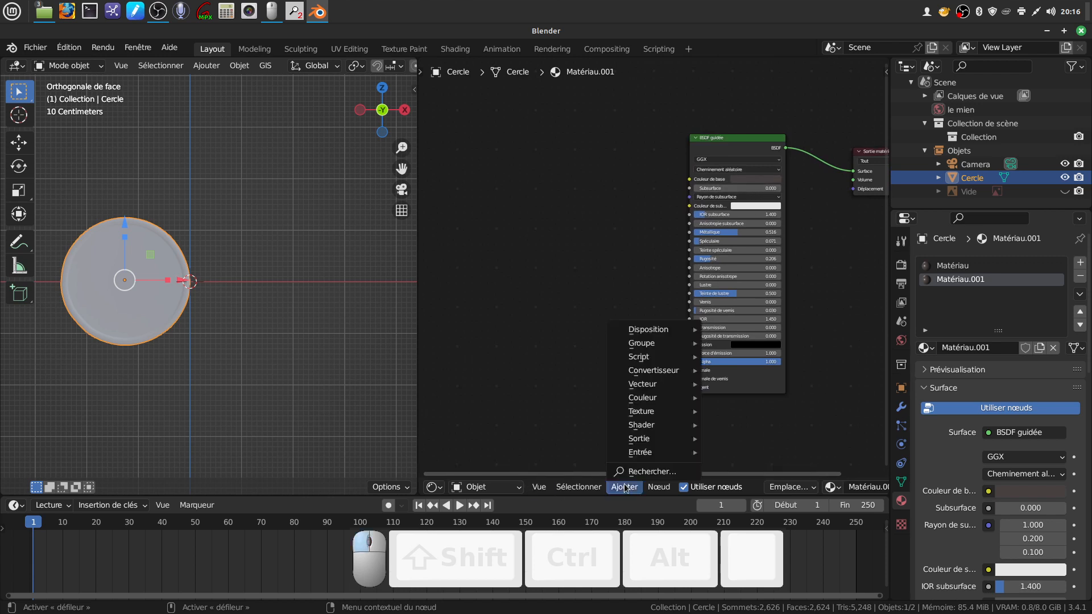
mouse_move(642, 455)
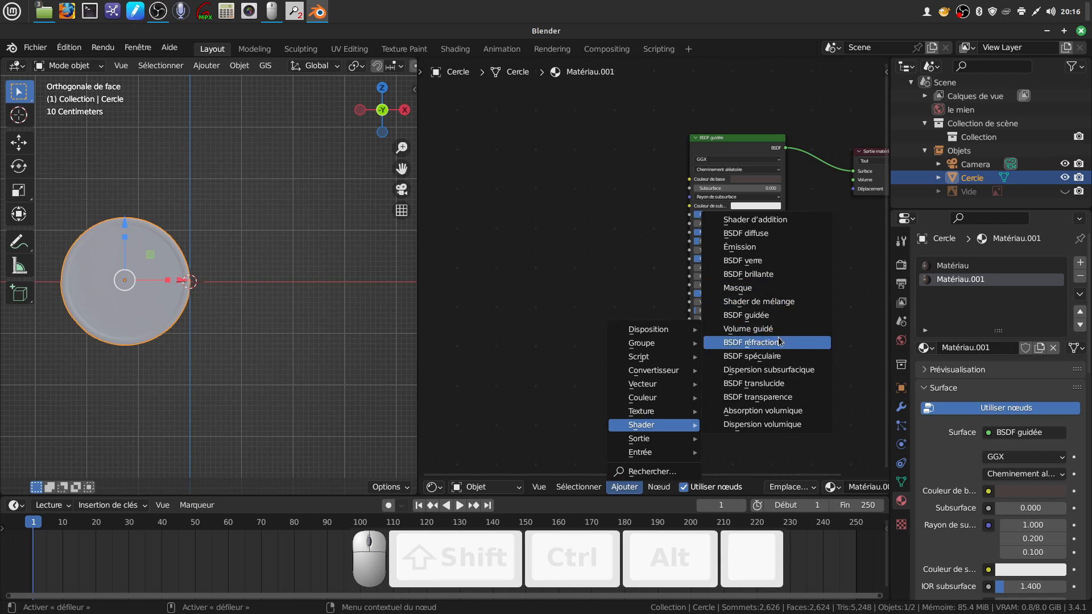
mouse_move(658, 411)
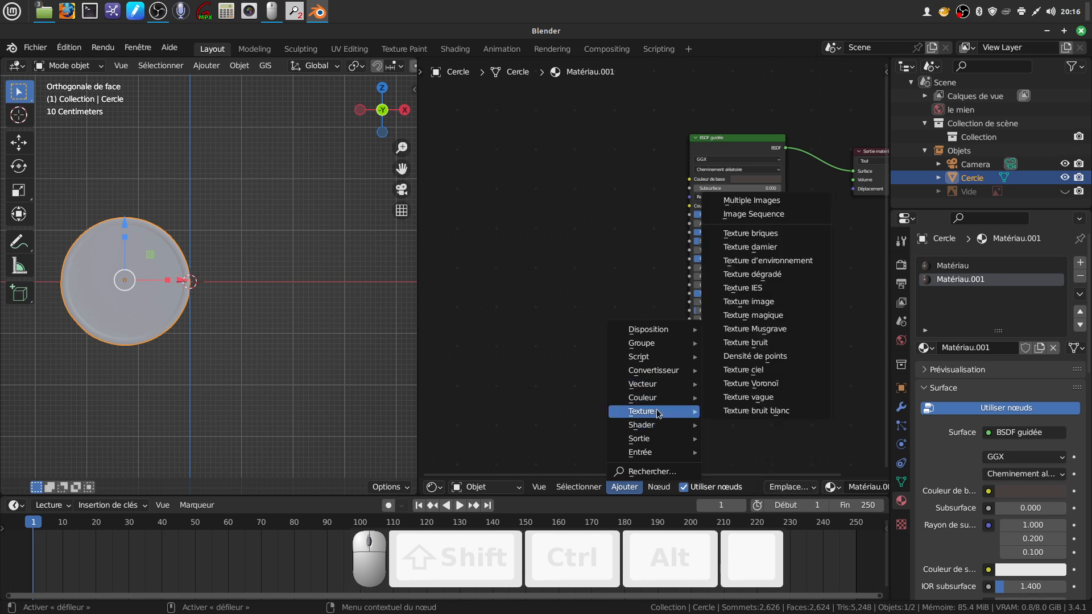
left_click(785, 301)
left_click(496, 151)
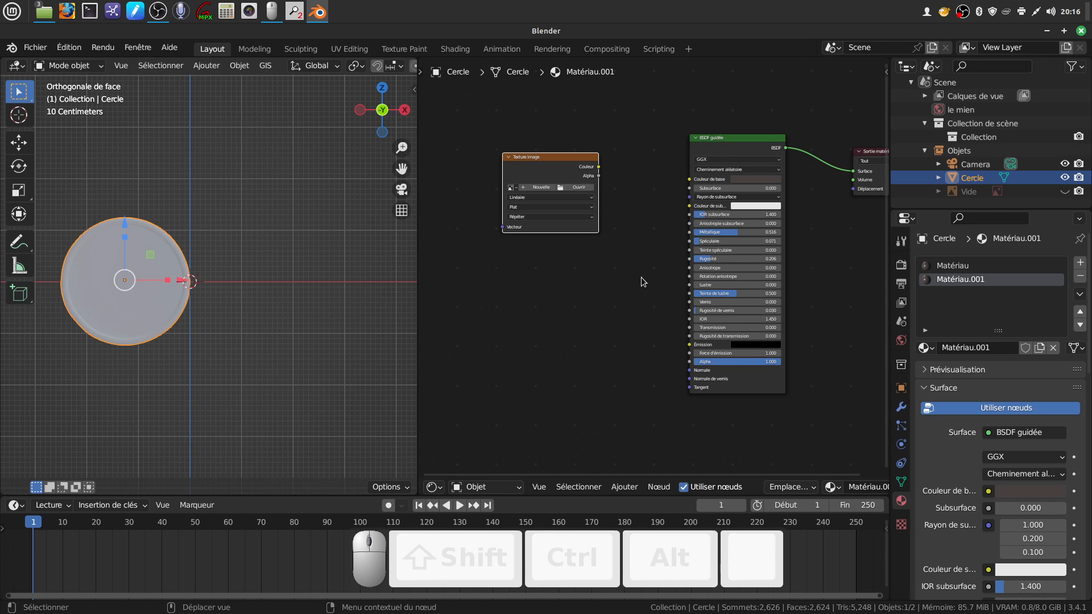
Step: Connect the Image Texture's color output to the BSDF's Base Color and assign the image dtournois.png to the node
scroll(650, 276, "up", 3)
left_click_drag(597, 205, 712, 220)
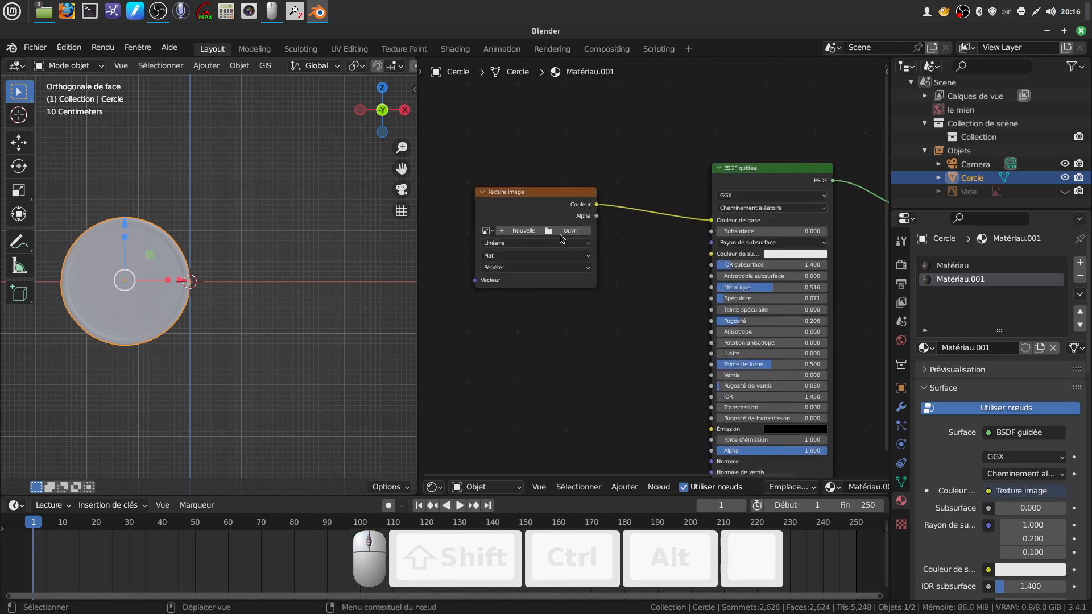
left_click(491, 231)
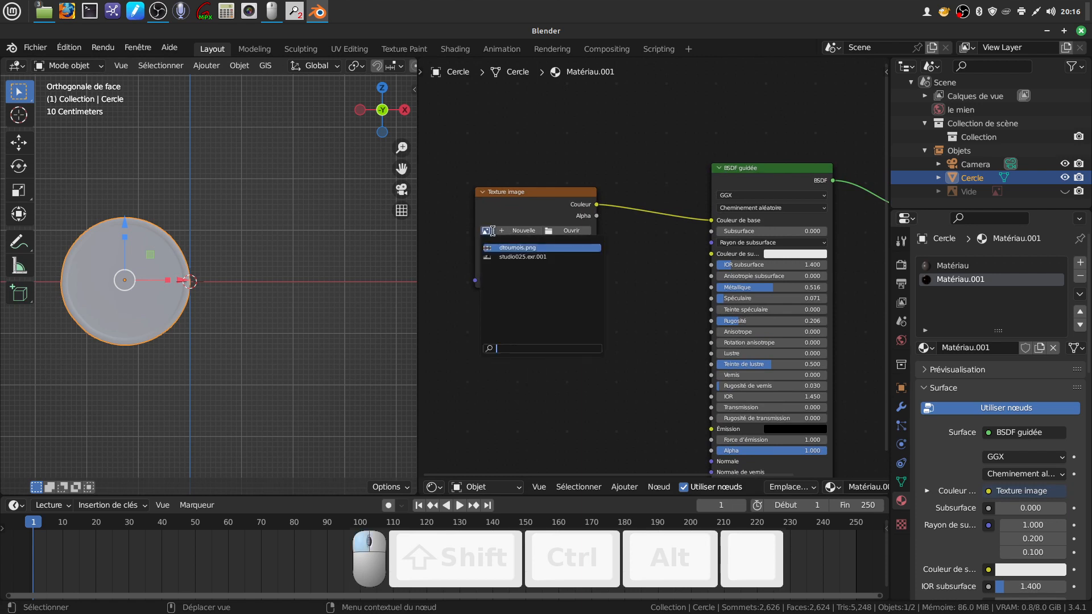
left_click(523, 247)
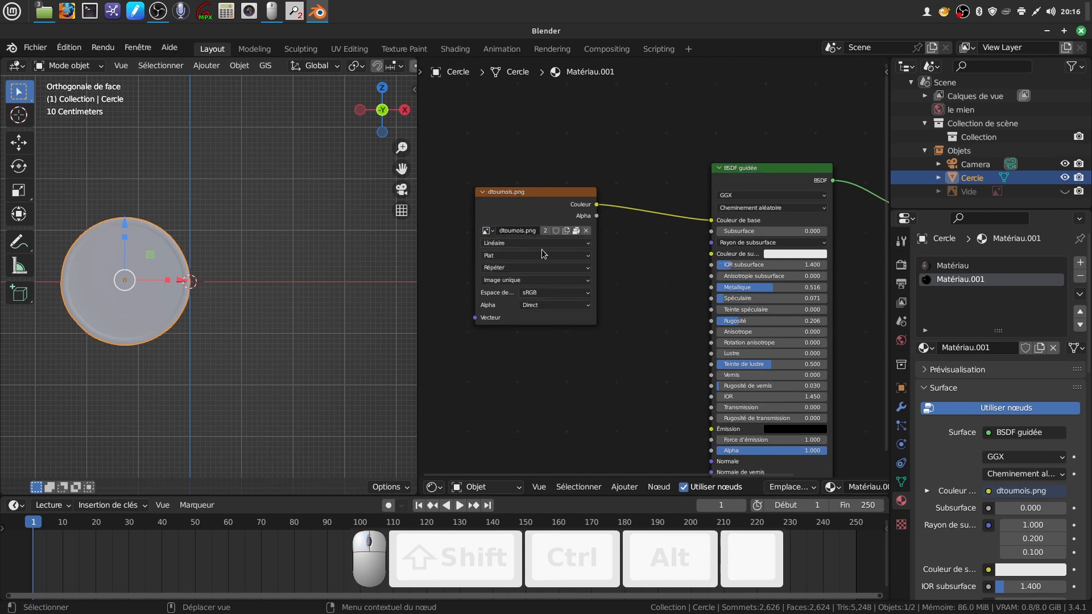
scroll(593, 353, "up", 1)
middle_click_drag(602, 315, 661, 296)
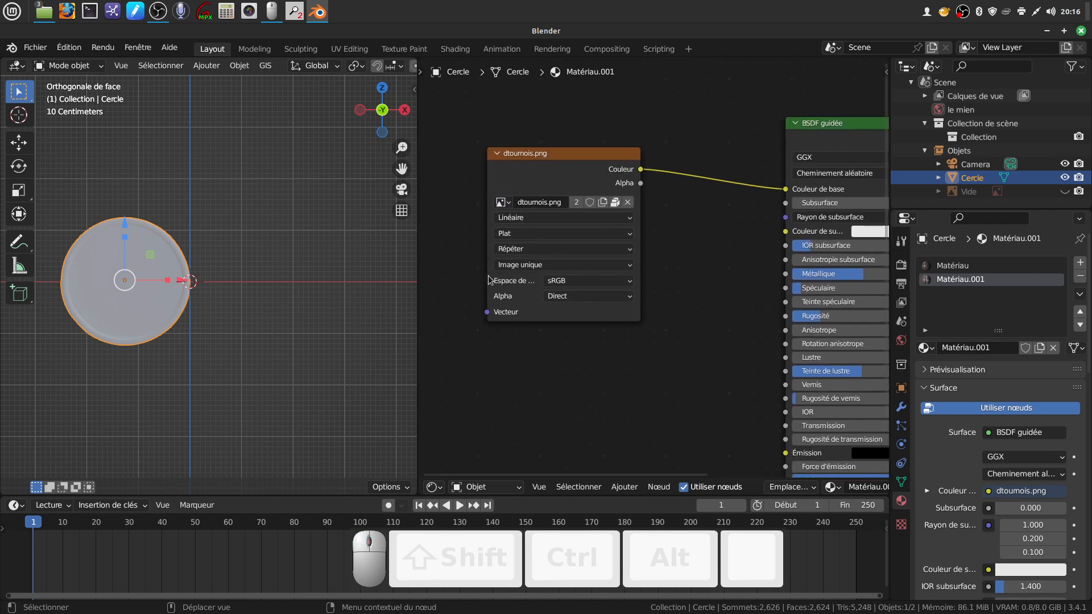
scroll(599, 317, "down", 3)
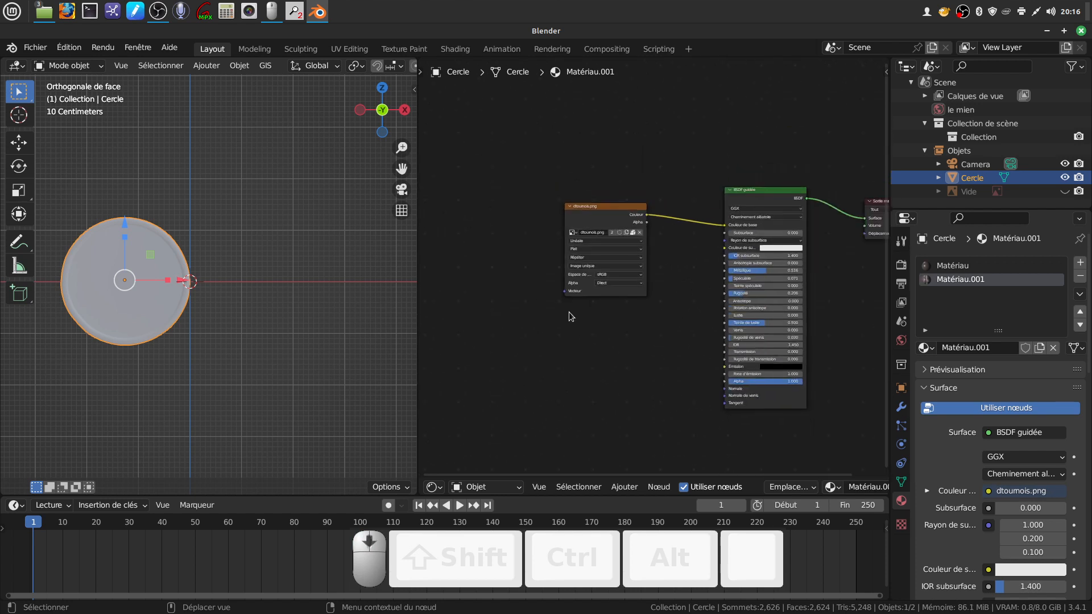
scroll(548, 312, "down", 1)
middle_click_drag(578, 345, 581, 326)
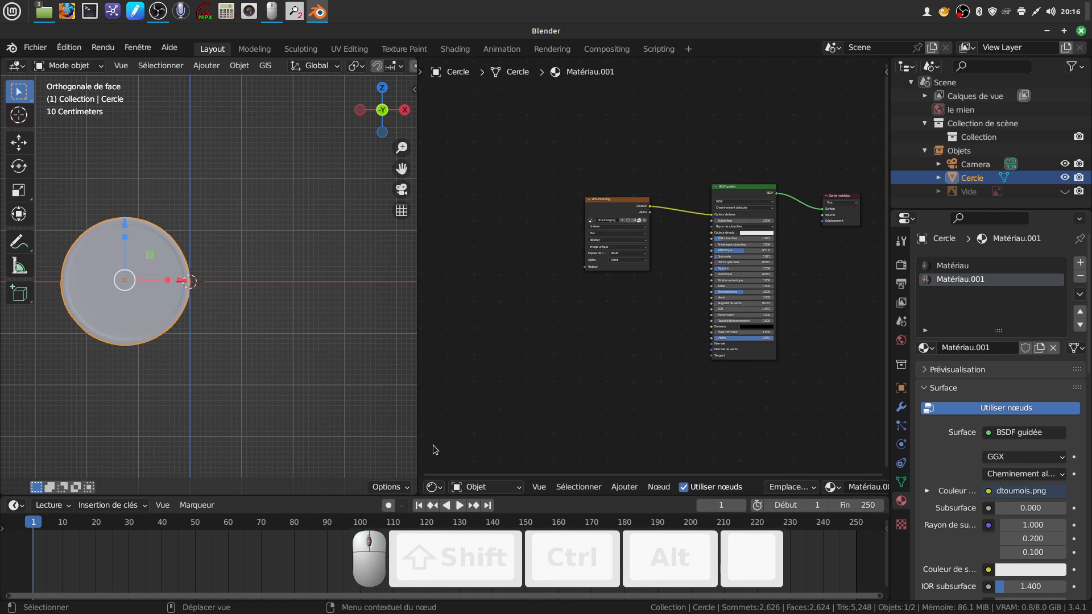
Step: Switch the node editor area to the UV Editor and enter Edit Mode on the coin to show its texture image
left_click(436, 488)
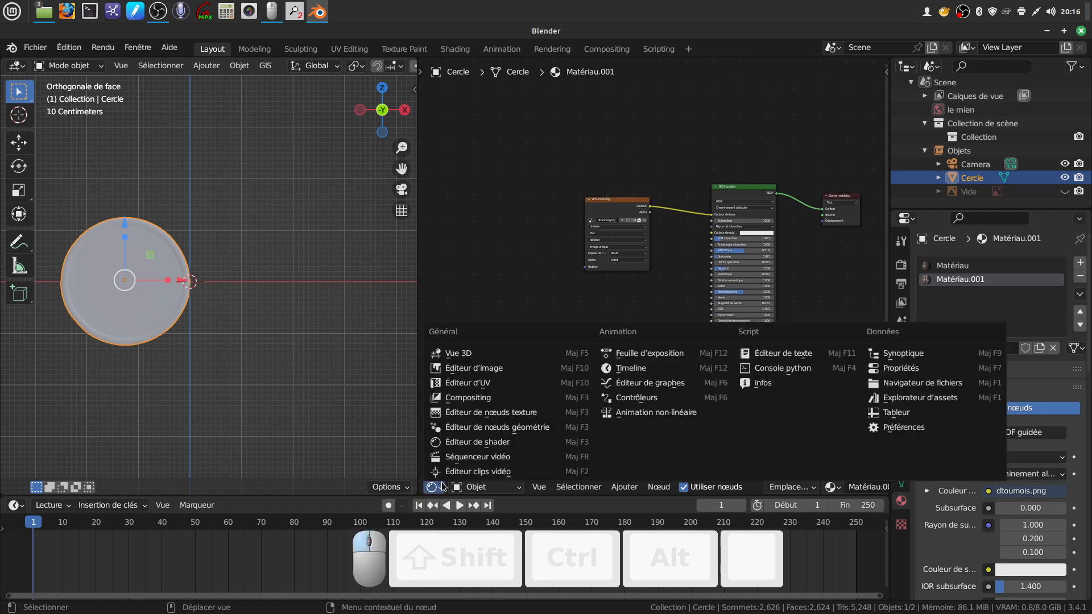
left_click(502, 385)
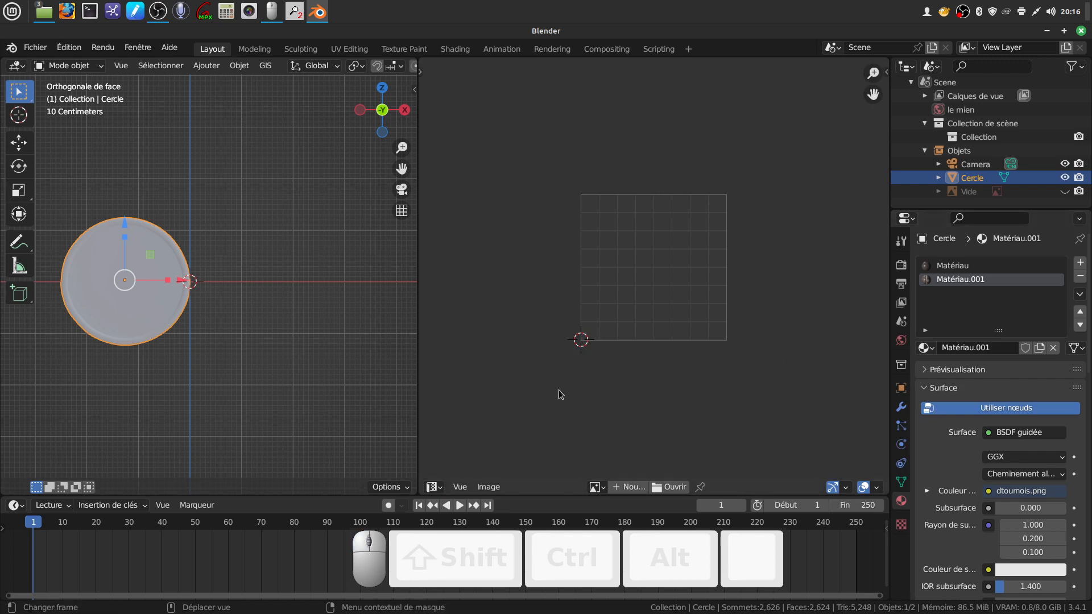
scroll(575, 400, "up", 2)
key("Tab")
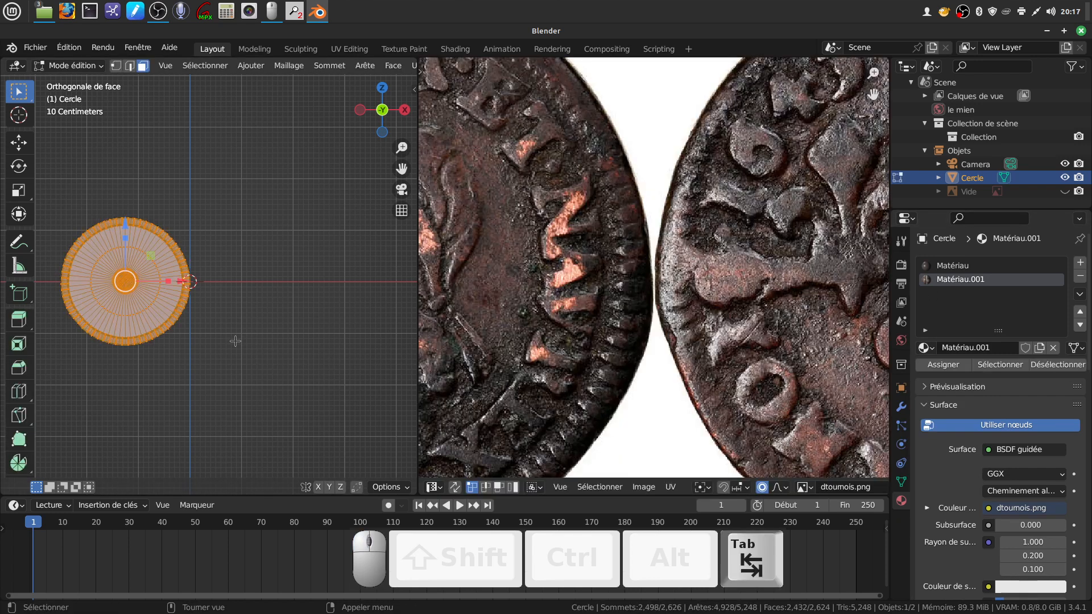
scroll(623, 309, "down", 4)
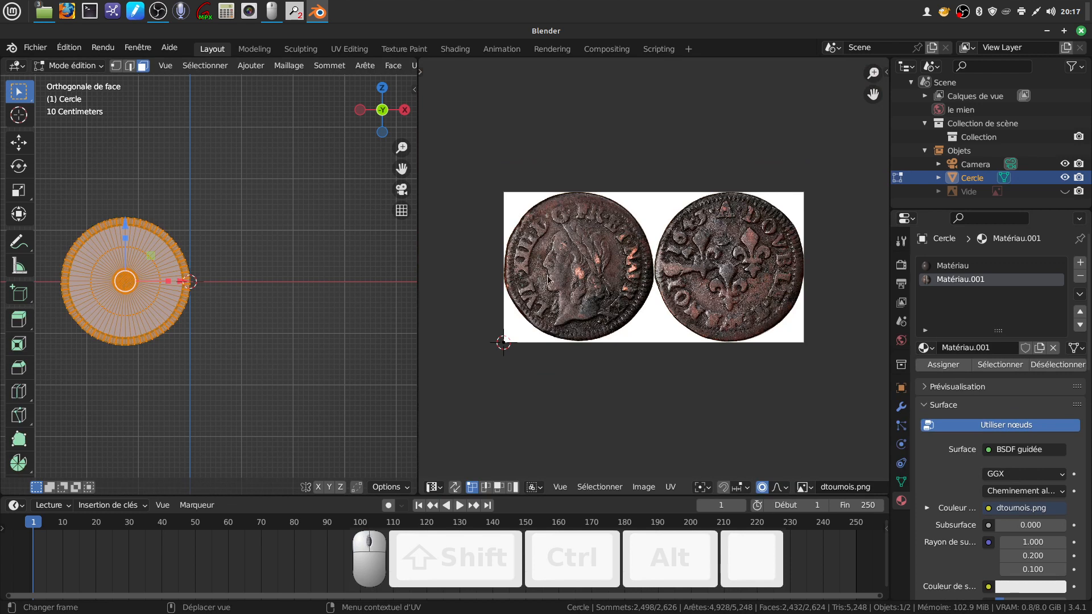
Step: Unwrap the selected coin faces with Project from View in the front orthographic view, and select a point of the projected UVs
middle_click_drag(255, 292, 345, 282)
key("KP_1")
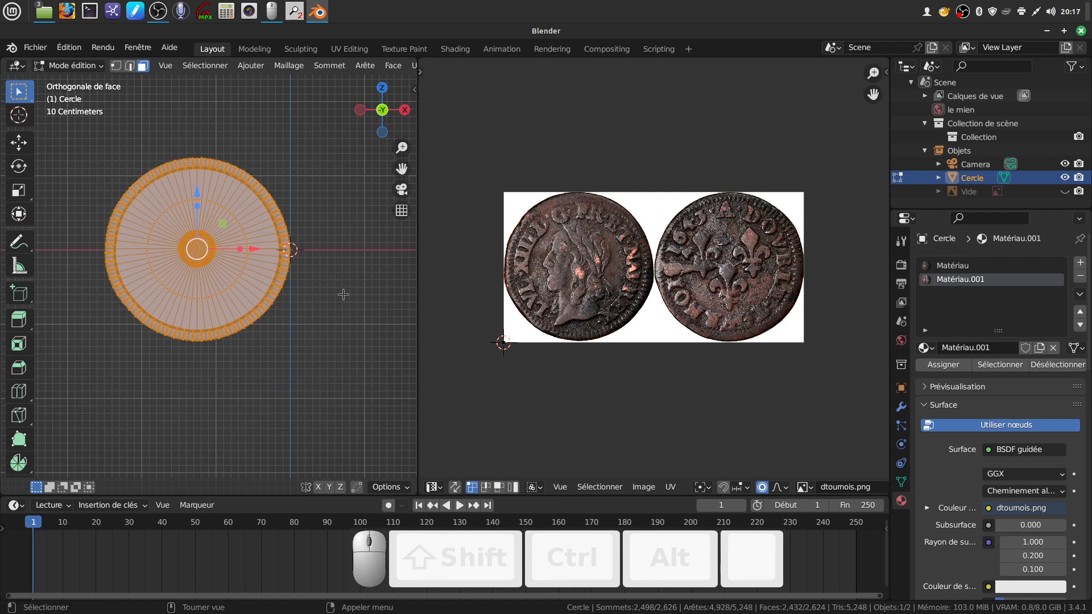
key("u")
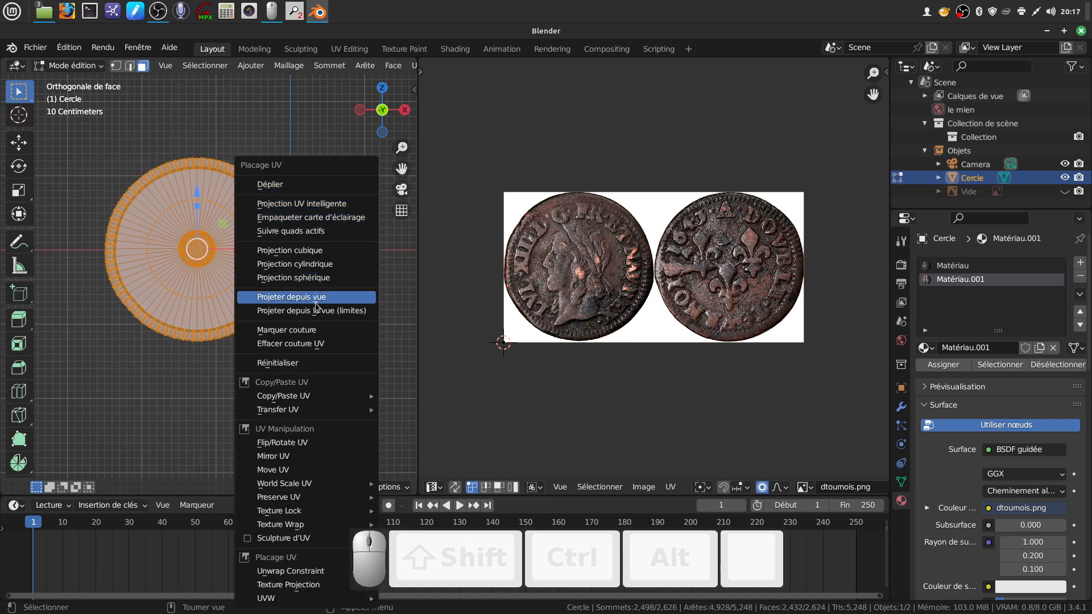
left_click(332, 302)
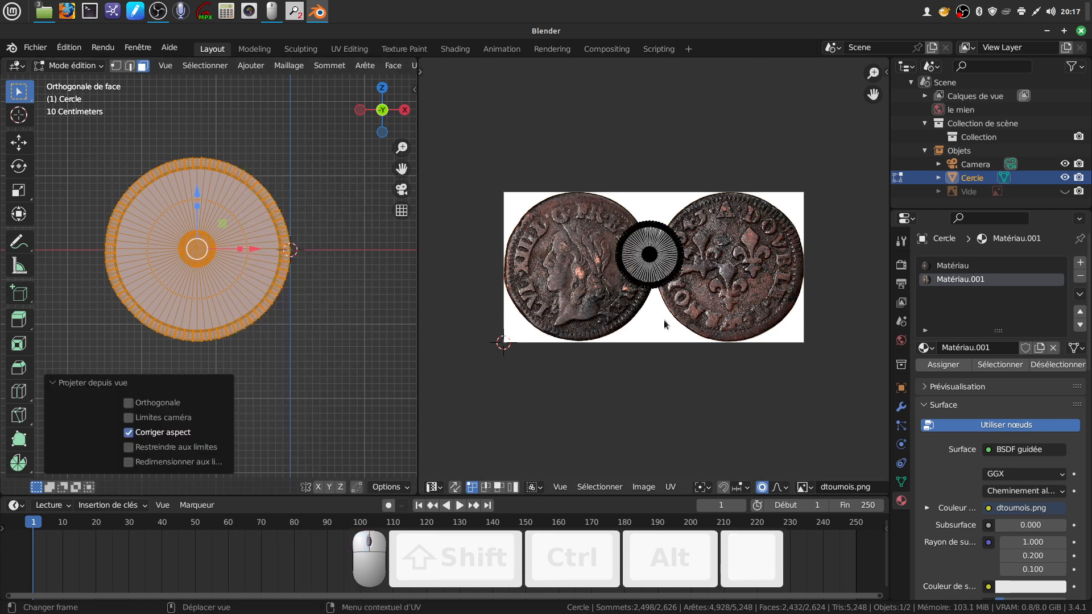
scroll(668, 314, "up", 3)
scroll(689, 302, "down", 2)
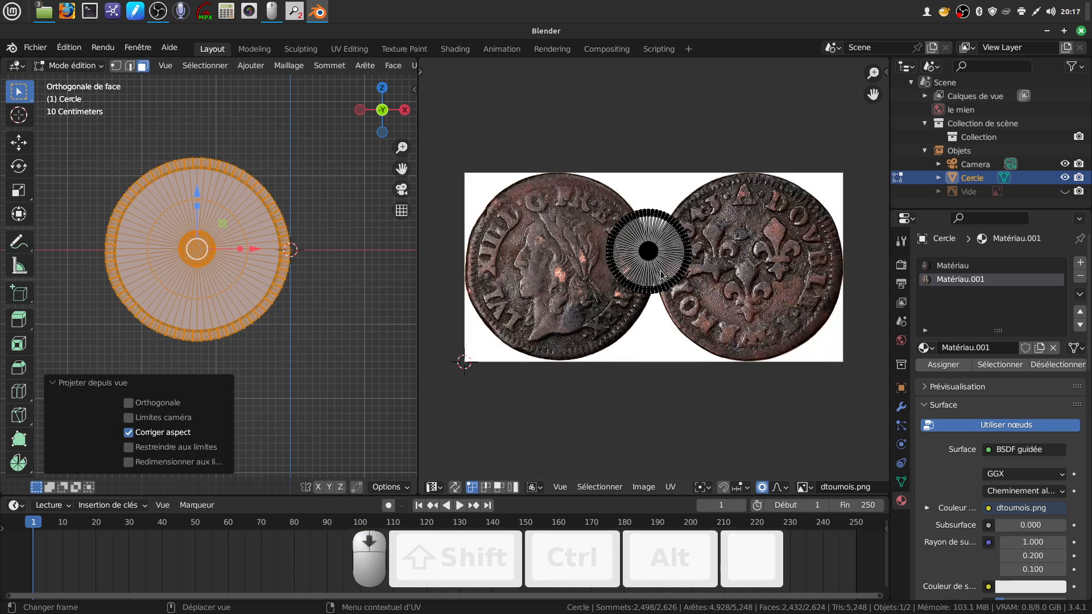
left_click(652, 259)
Step: Return to Object Mode and apply all transformations (location, rotation and scale) to the coin
key("ctrl")
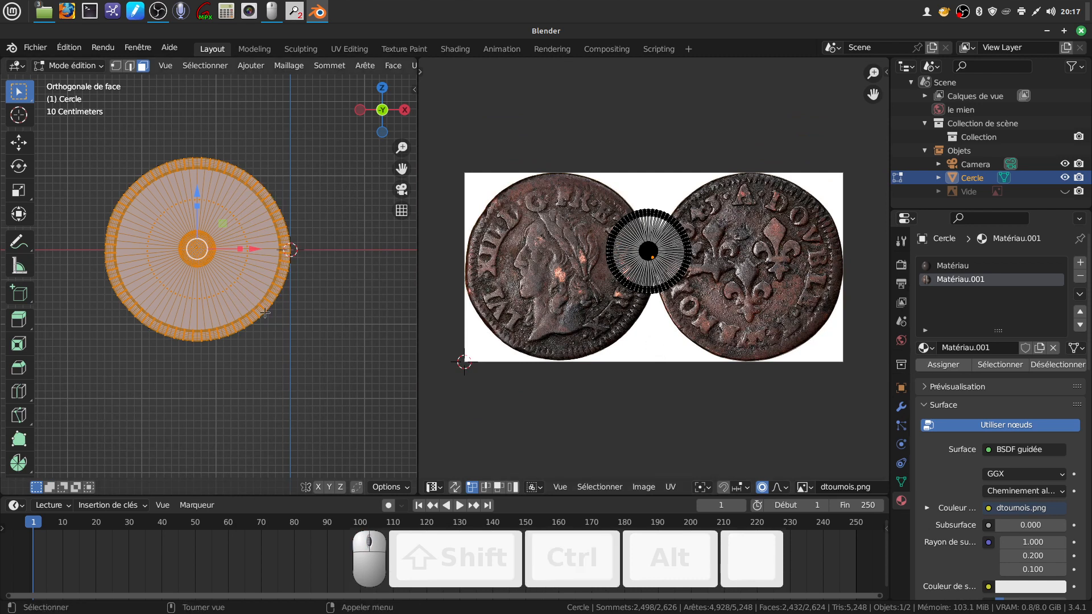
key("Tab")
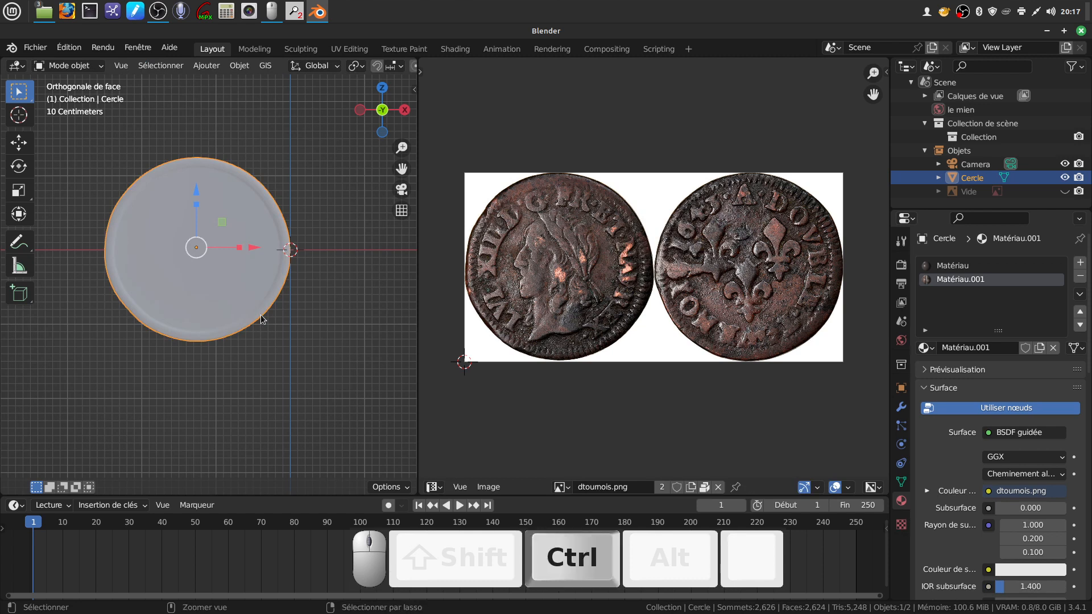
key("ctrl+a")
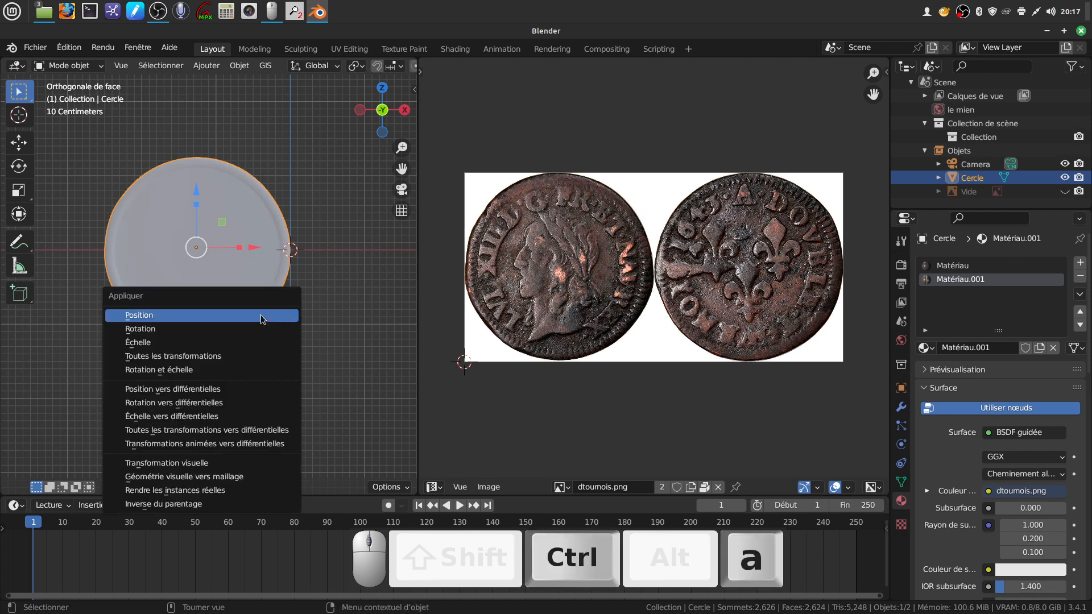
left_click(244, 356)
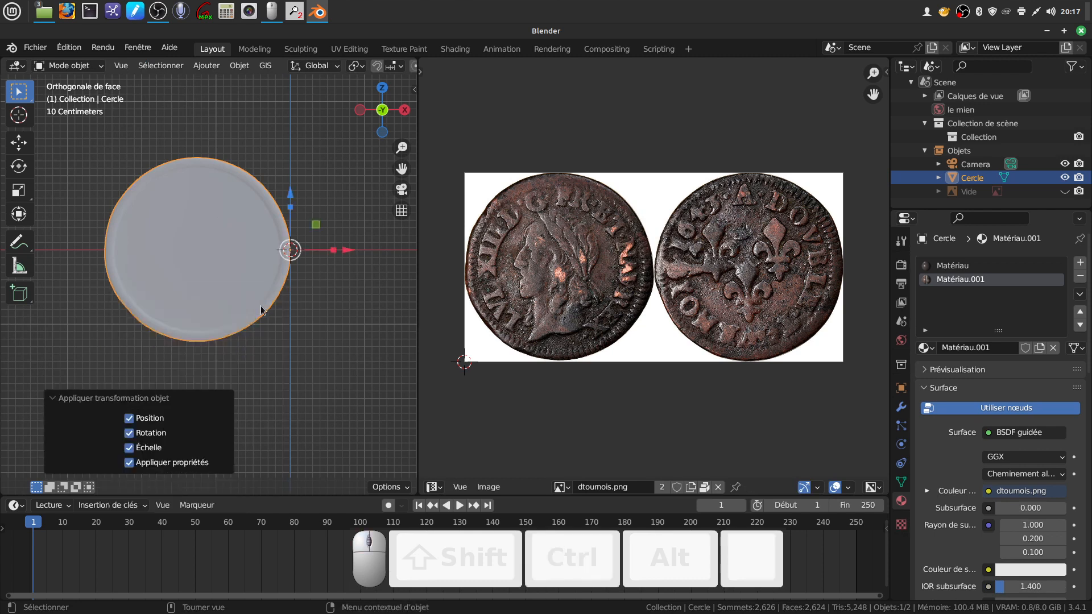
Step: Try to snap the selected coin to the 3D cursor
scroll(291, 310, "down", 1)
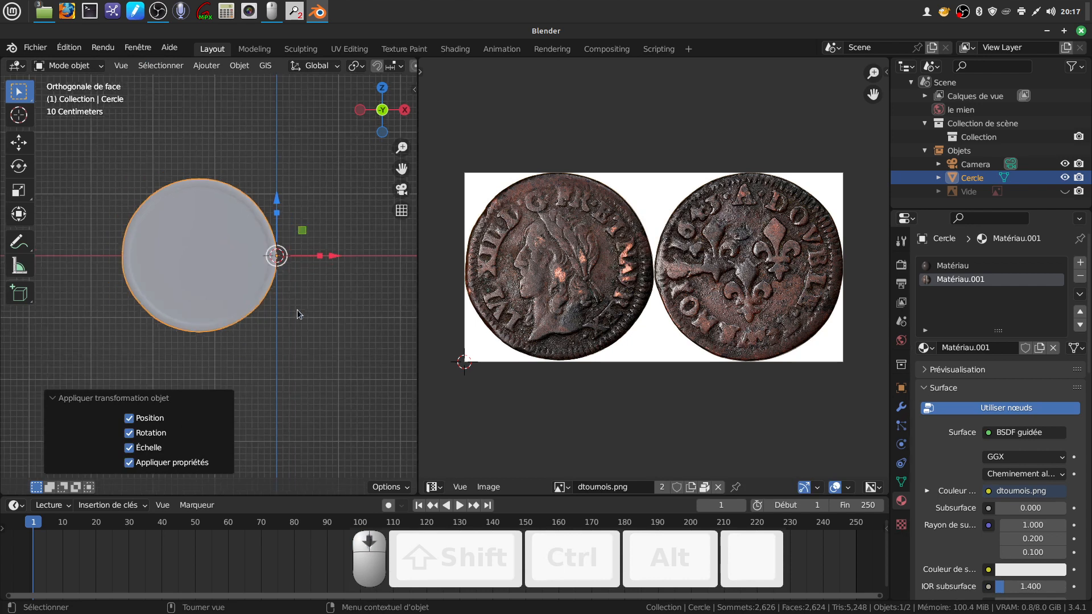
key("shift")
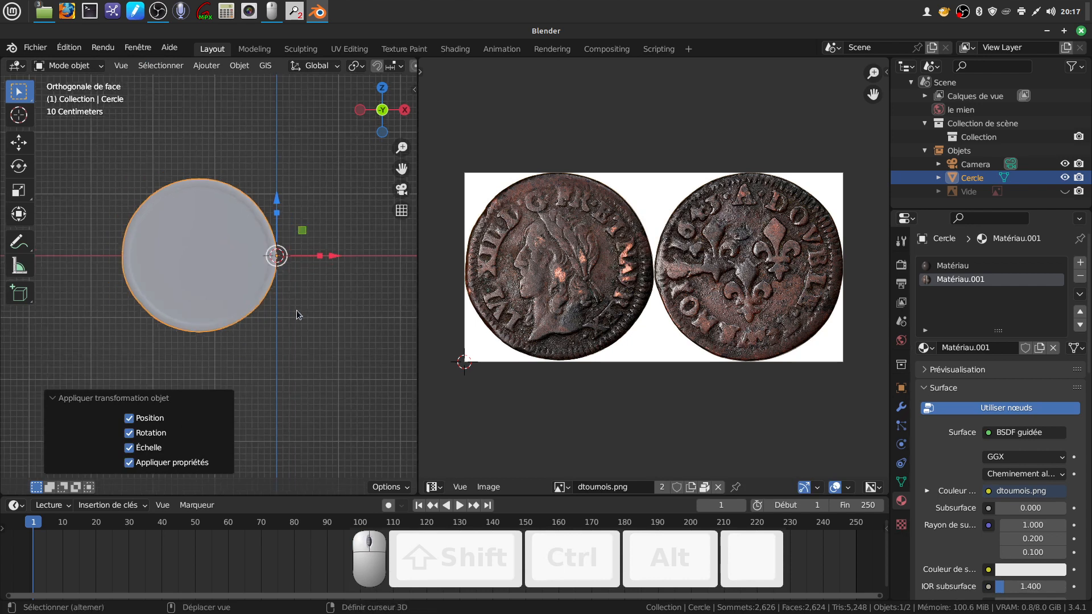
key("shift+s")
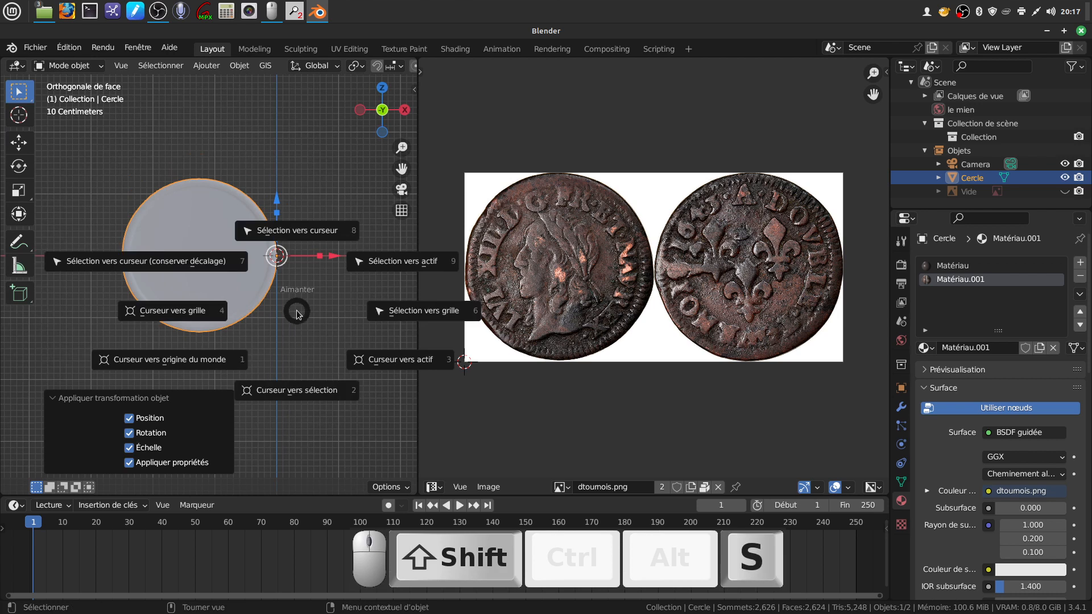
left_click(316, 232)
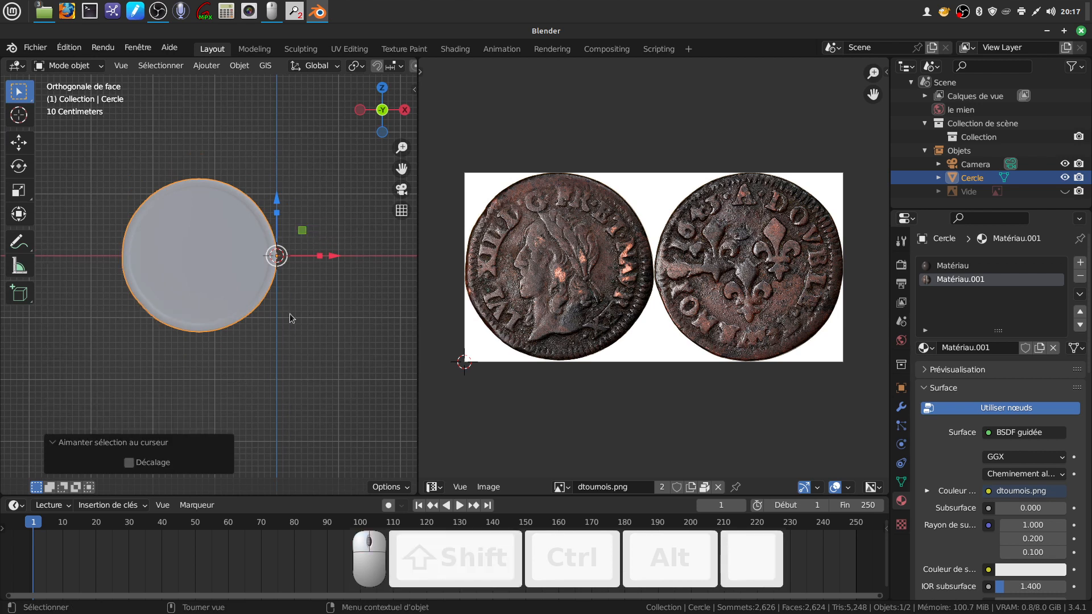
Step: Set the coin's origin to its geometry and snap the coin to the 3D cursor
left_click(245, 68)
mouse_move(266, 100)
left_click(441, 109)
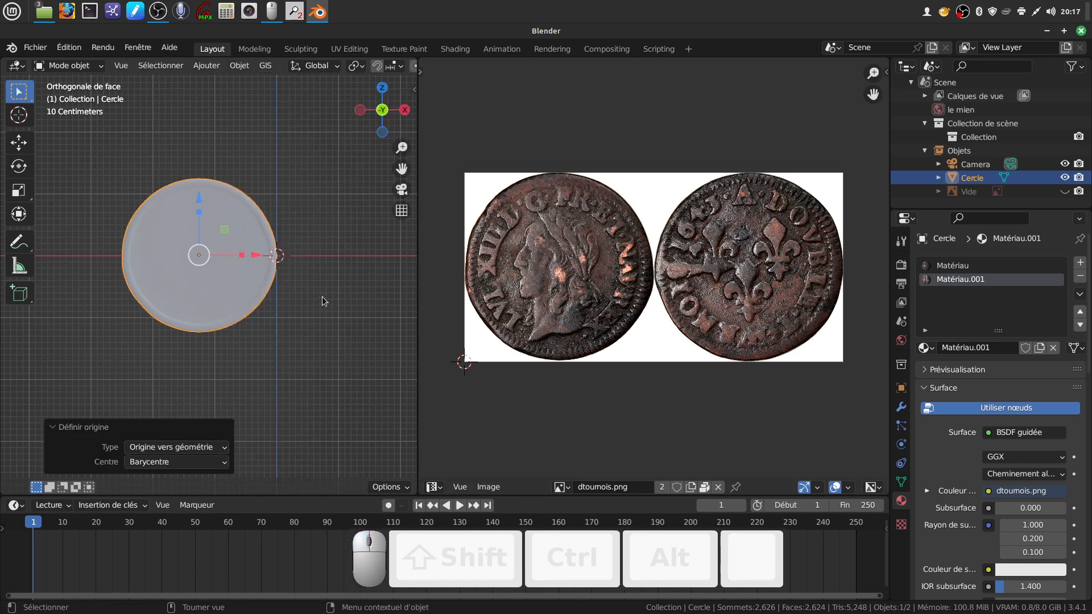
key("shift+s")
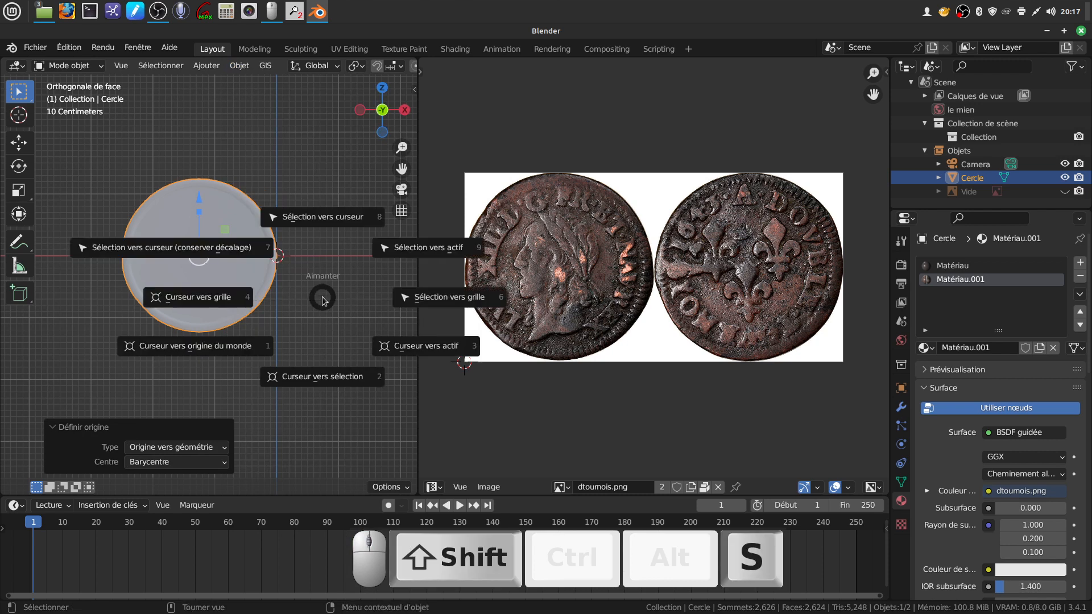
left_click(309, 216)
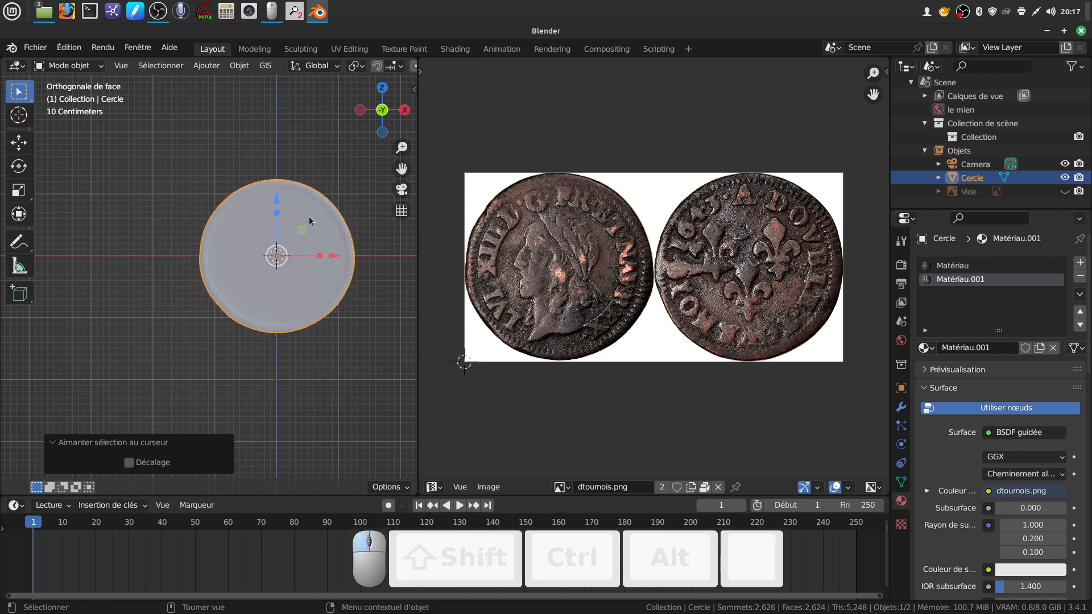
Step: Widen the 3D viewport and unwrap the coin's selected faces in Edit Mode with Project from View in the front view
middle_click_drag(289, 266, 236, 269, "shift")
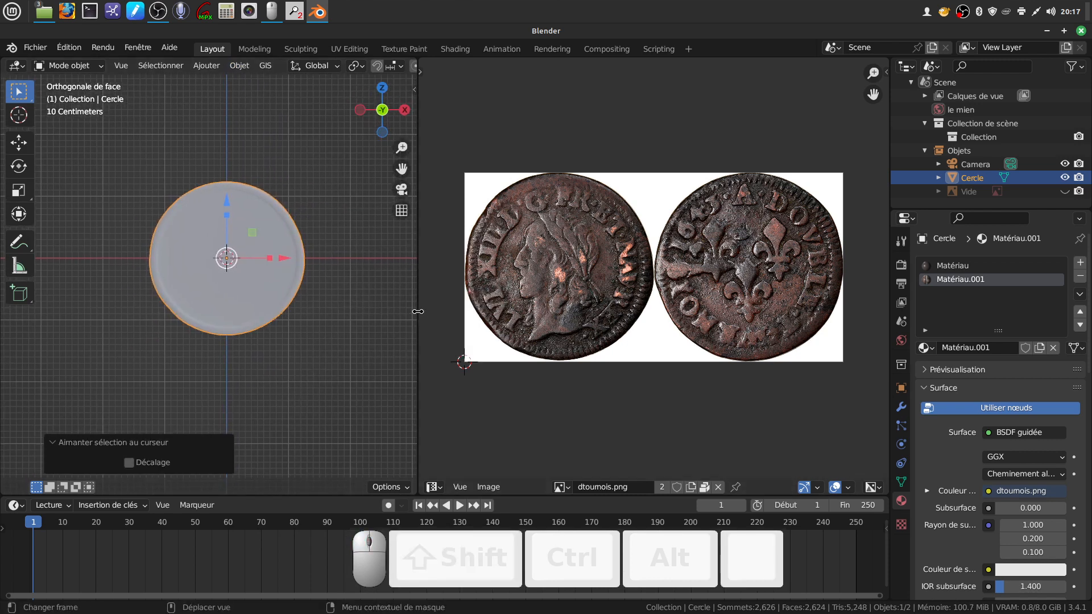
left_click_drag(419, 315, 453, 316)
middle_click_drag(347, 291, 341, 315, "shift")
scroll(353, 322, "up", 2)
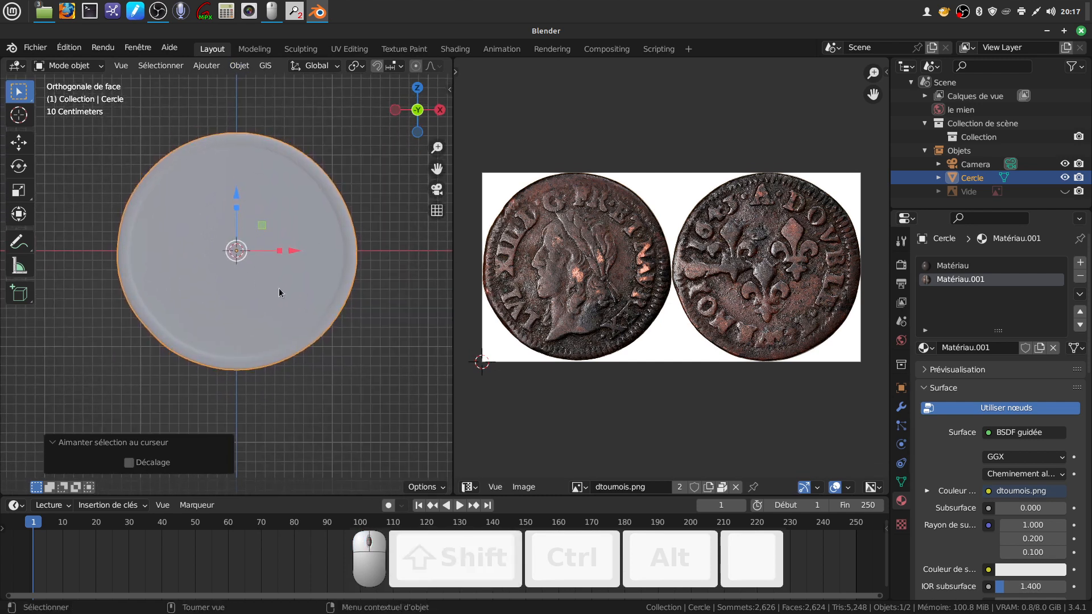
key("Tab")
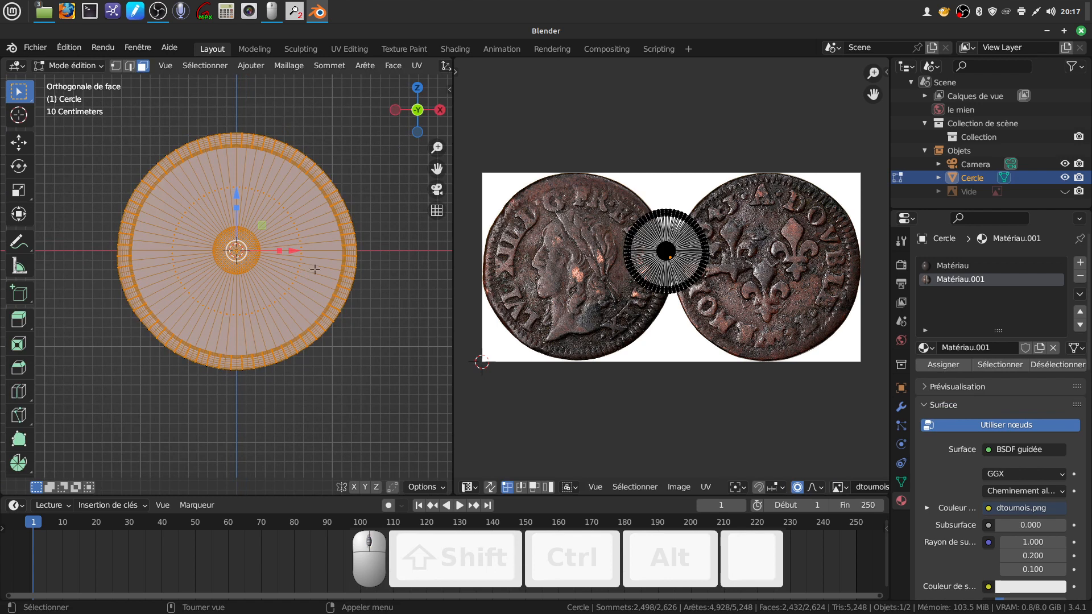
key("u")
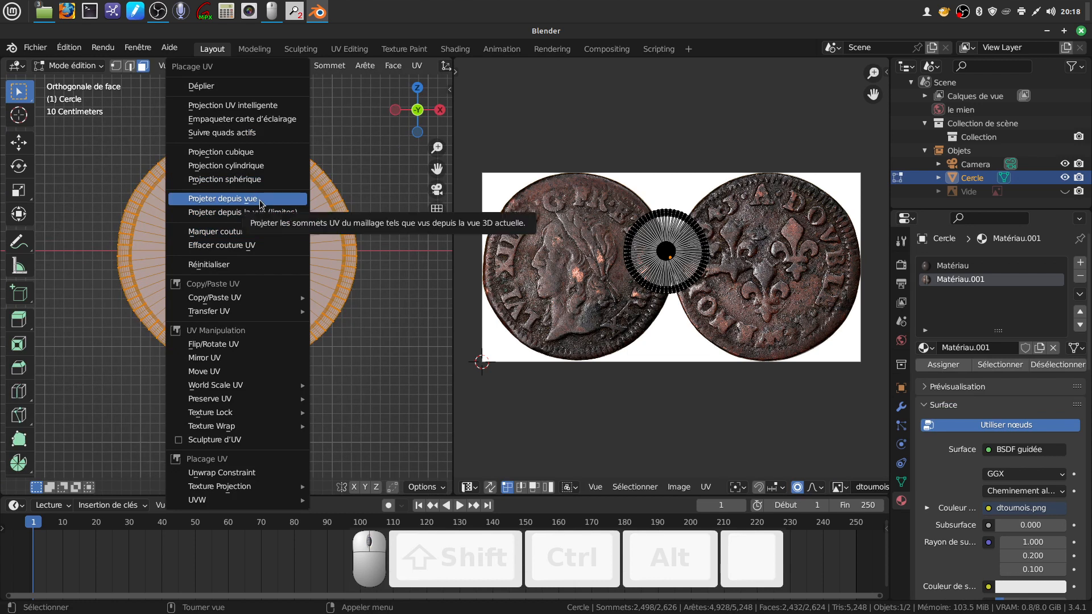
left_click(261, 203)
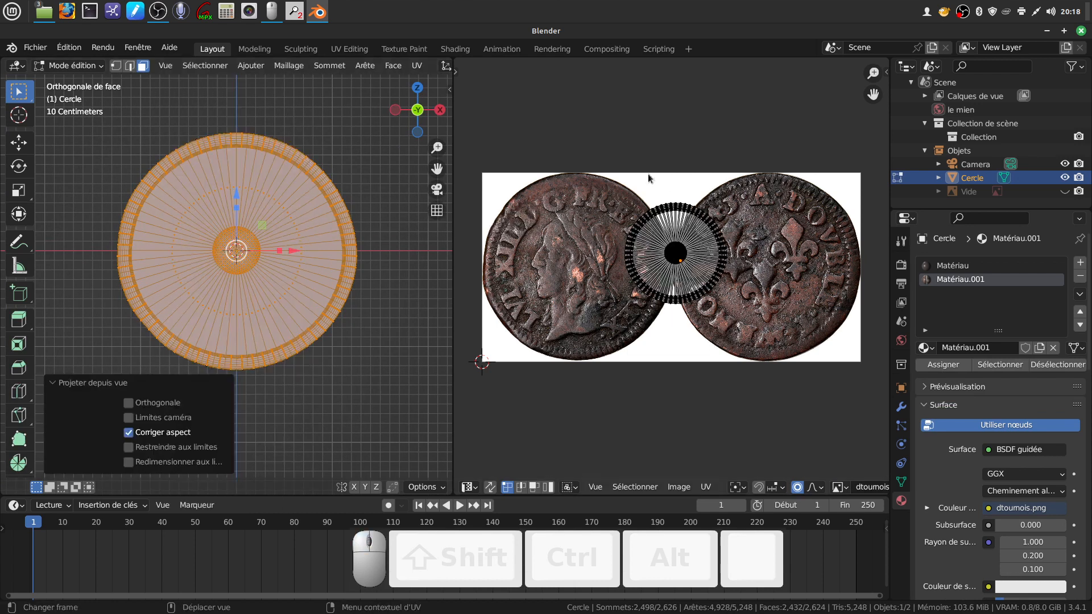
Step: Select one complete circular UV island and move it onto the portrait side of the texture image
left_click(668, 178)
left_click(673, 258)
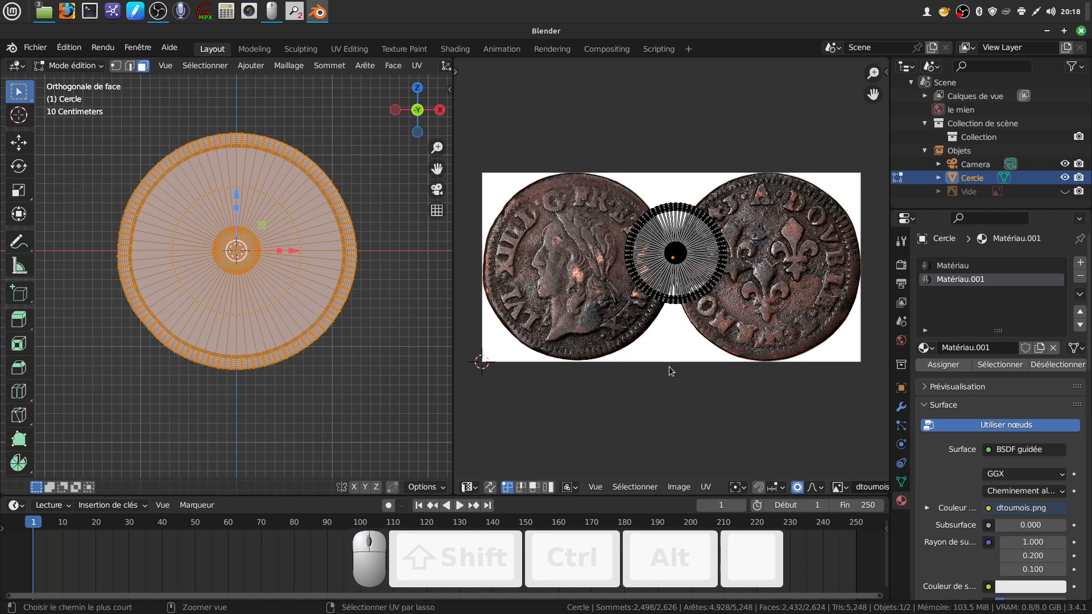
key("ctrl+i")
key("g")
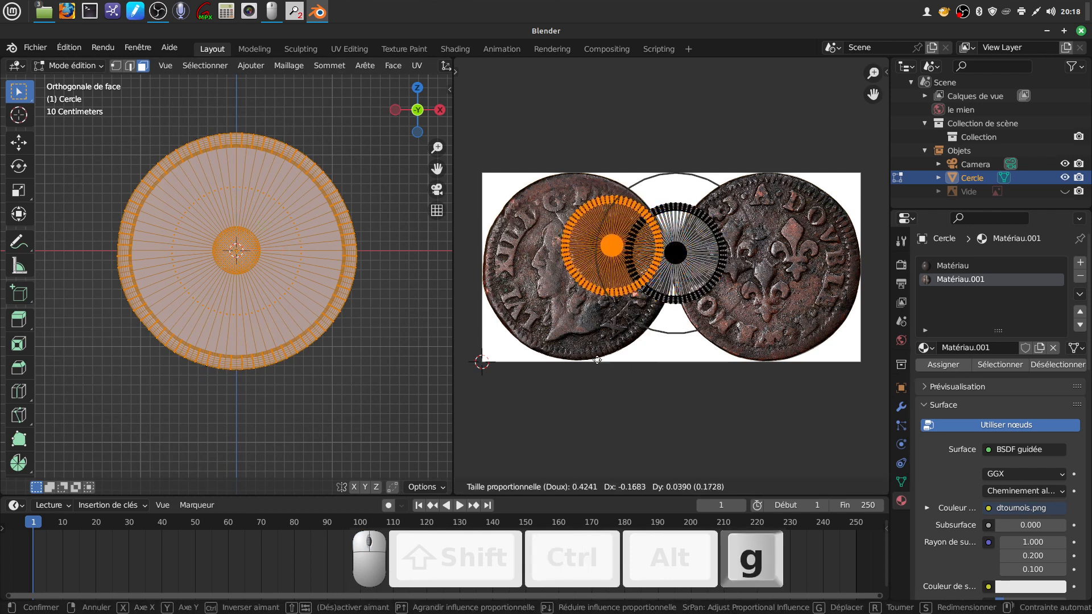
left_click(528, 354)
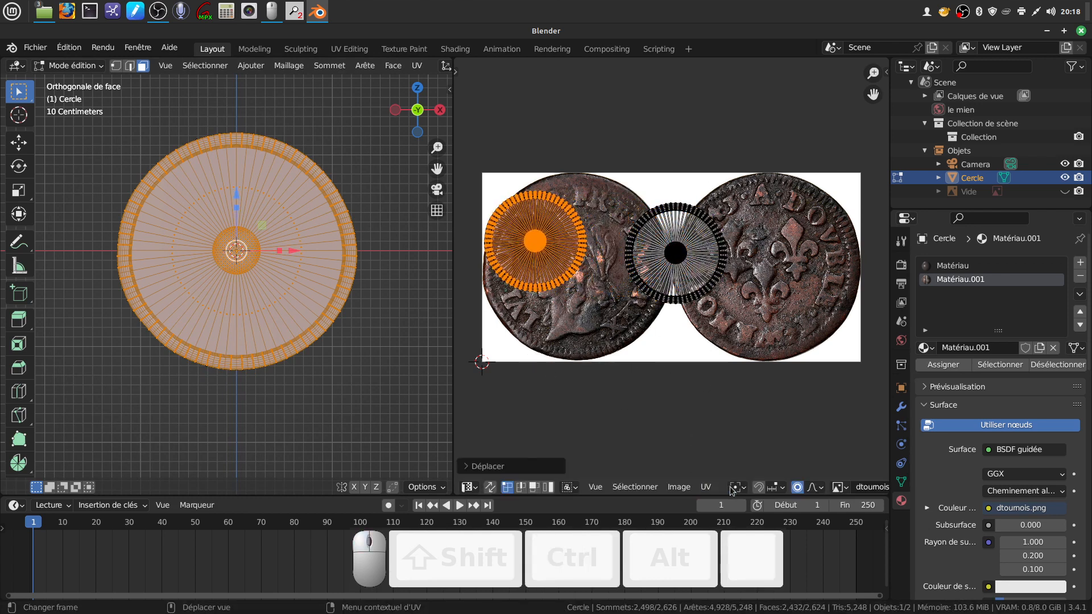
Step: Disable proportional editing in the UV Editor and move the other UV island to the centre of the fleur-de-lis side
left_click(797, 487)
mouse_move(694, 396)
middle_mouse_down("shift")
mouse_move(694, 387)
mouse_move(697, 402)
middle_mouse_up("shift")
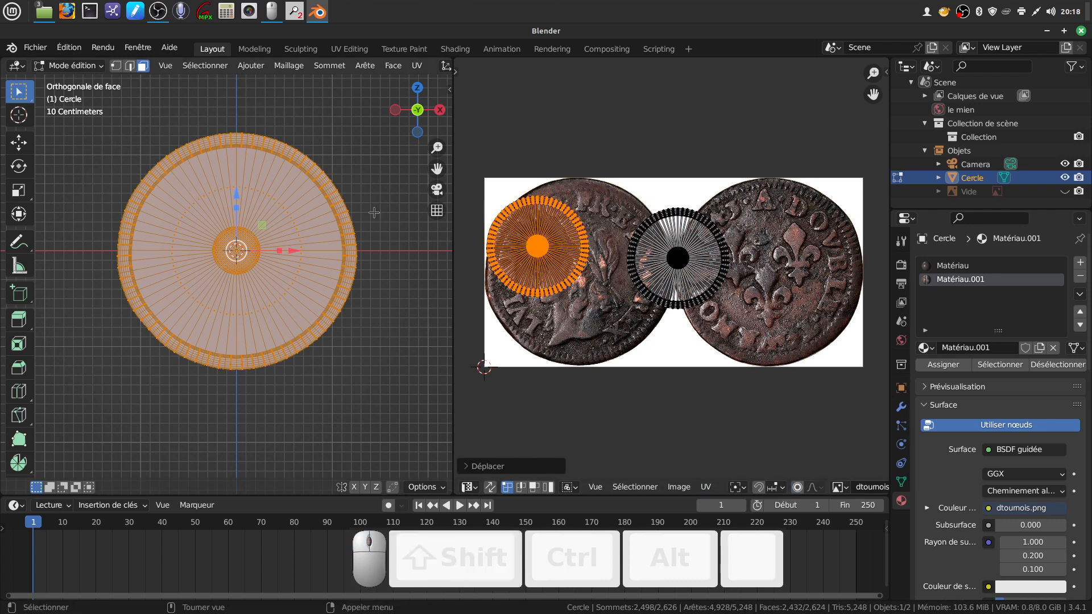
left_click_drag(608, 189, 743, 330)
key("g")
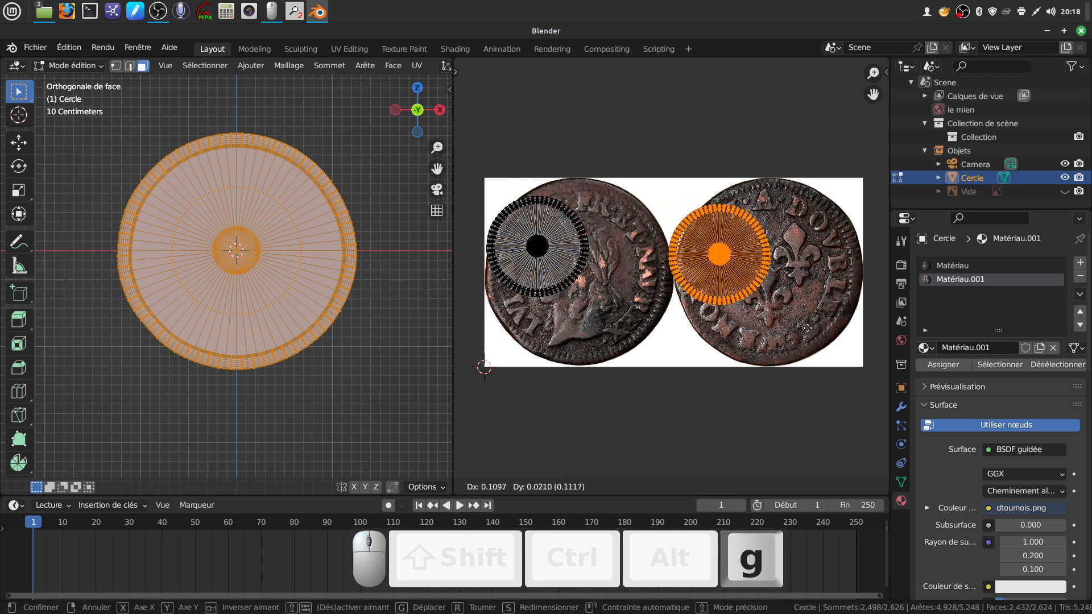
left_click(852, 346)
Step: Enlarge the UV island on the portrait side and centre it so that it covers the portrait coin in the photo
left_click_drag(483, 181, 600, 322)
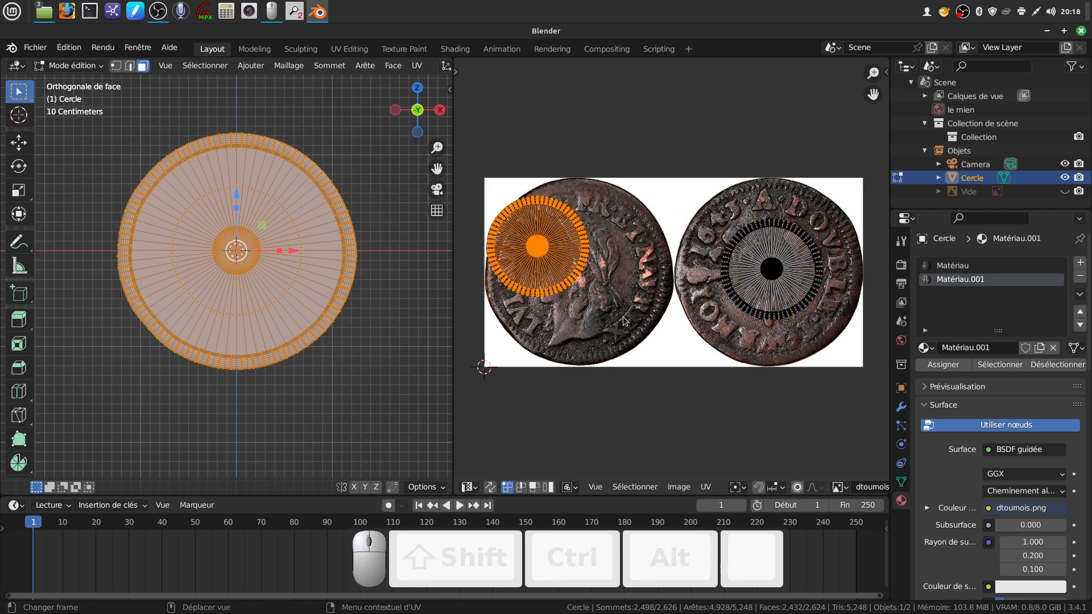
key("s")
left_click(631, 358)
key("g")
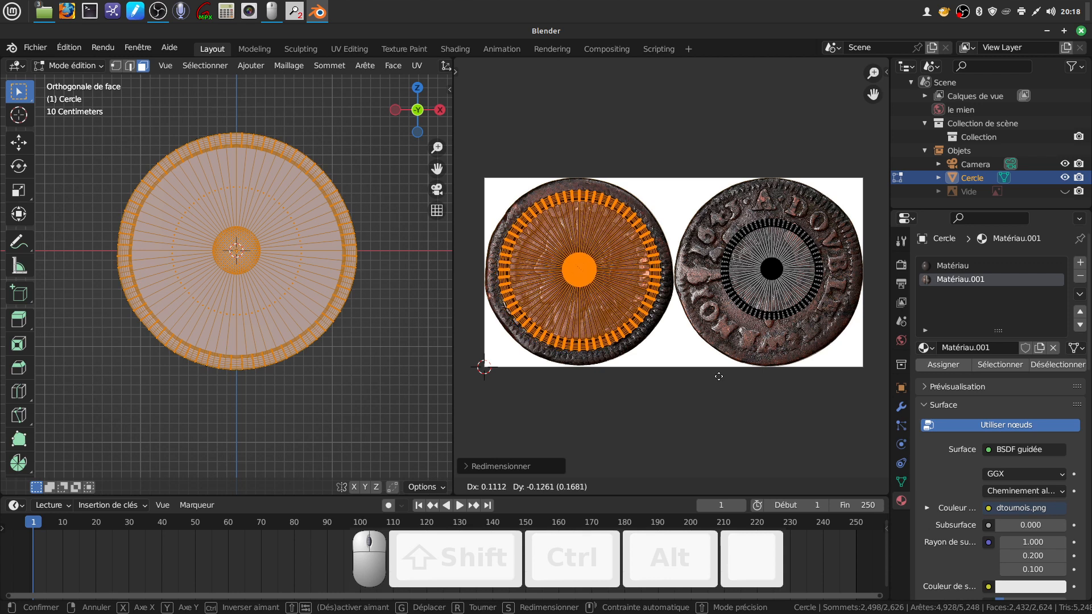
left_click(720, 376)
key("s")
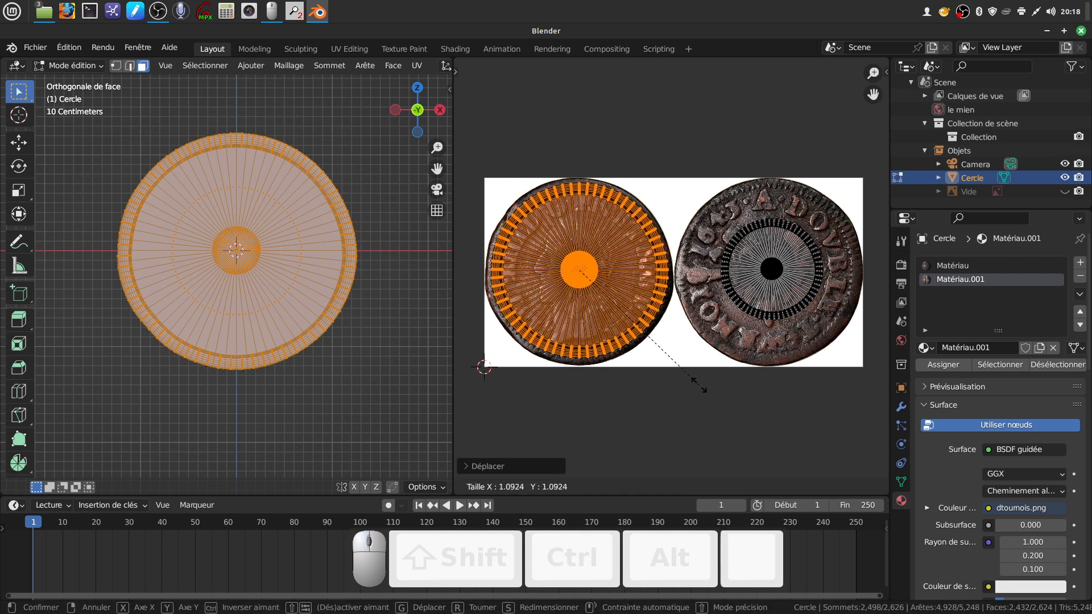
left_click(706, 388)
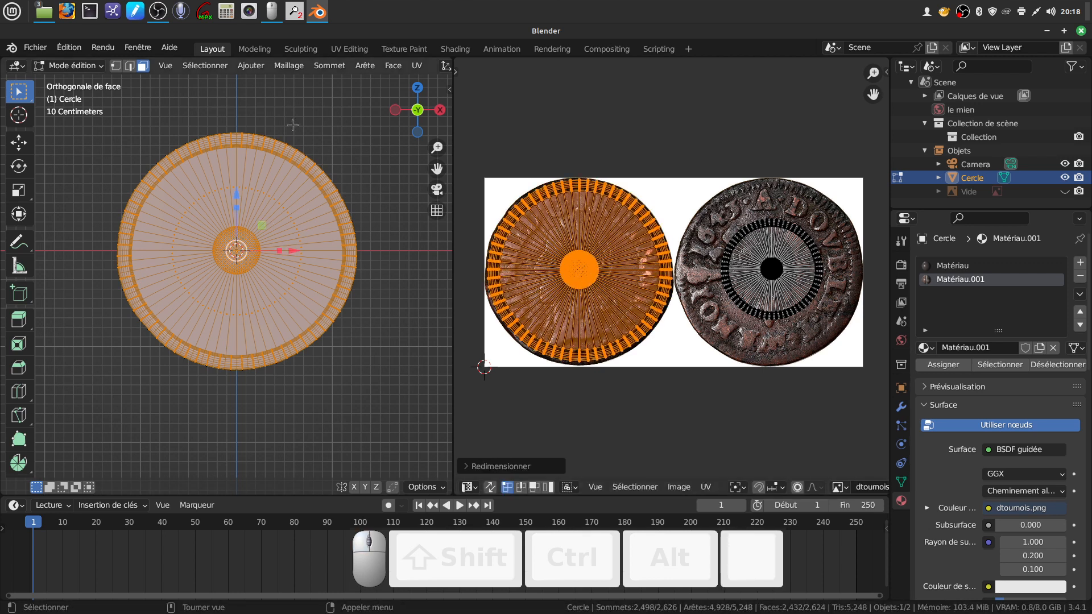
Step: Show the 3D viewport in rendered shading and check the texture on the coin's front face in Object Mode
scroll(387, 69, "down", 10)
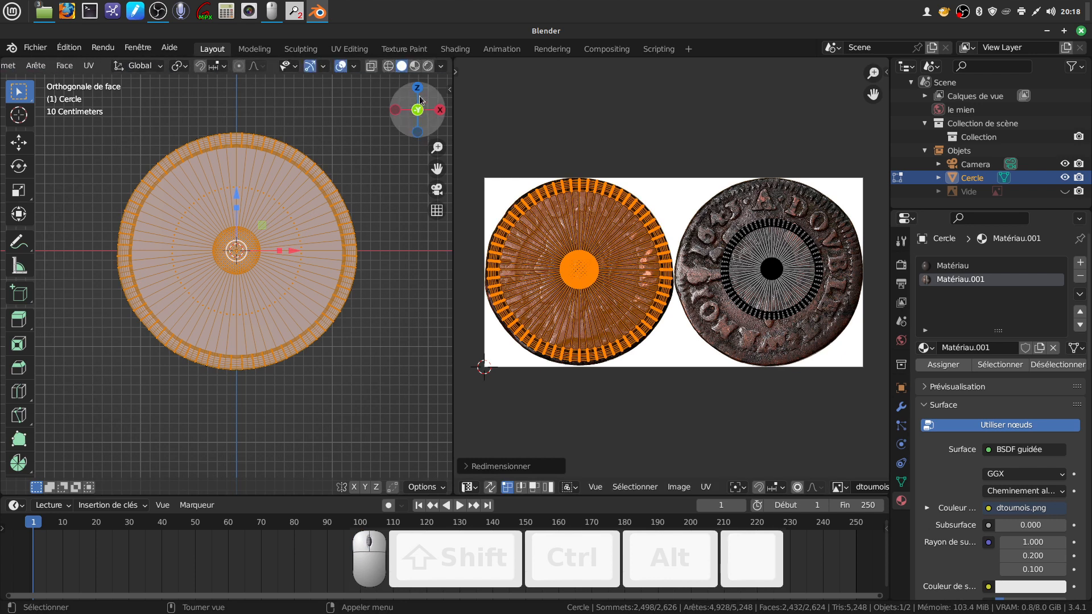
left_click(427, 66)
scroll(335, 279, "up", 4)
scroll(335, 278, "down", 2)
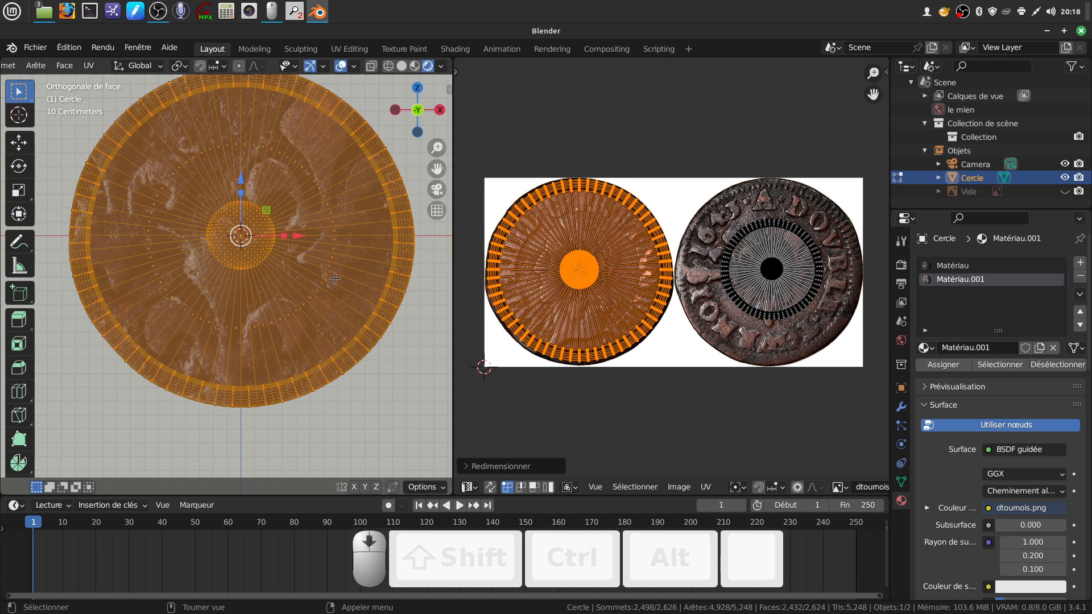
key("Tab")
scroll(333, 232, "down", 2)
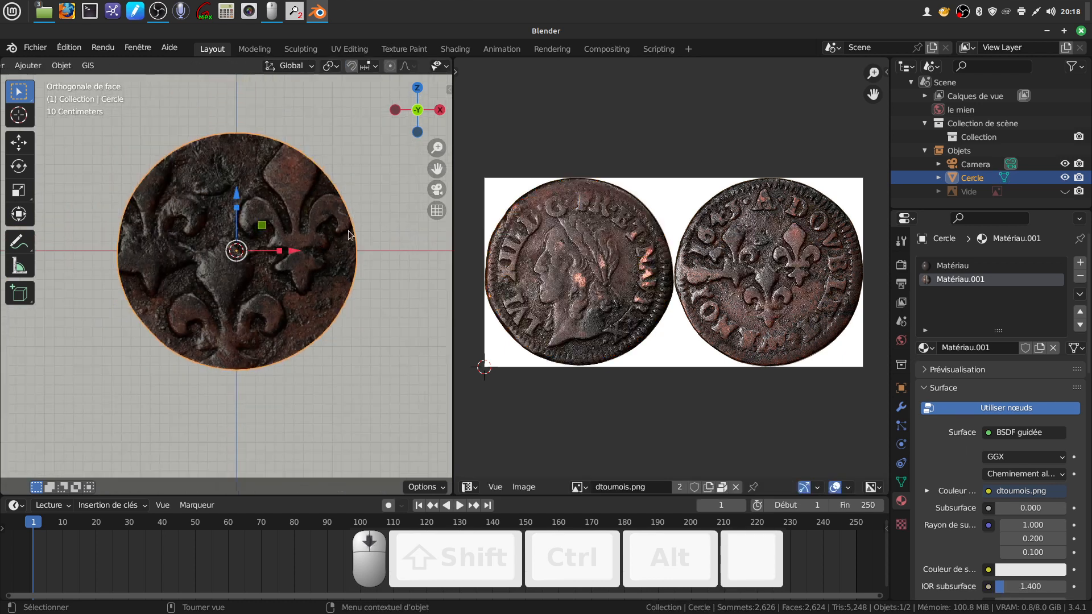
key("Tab")
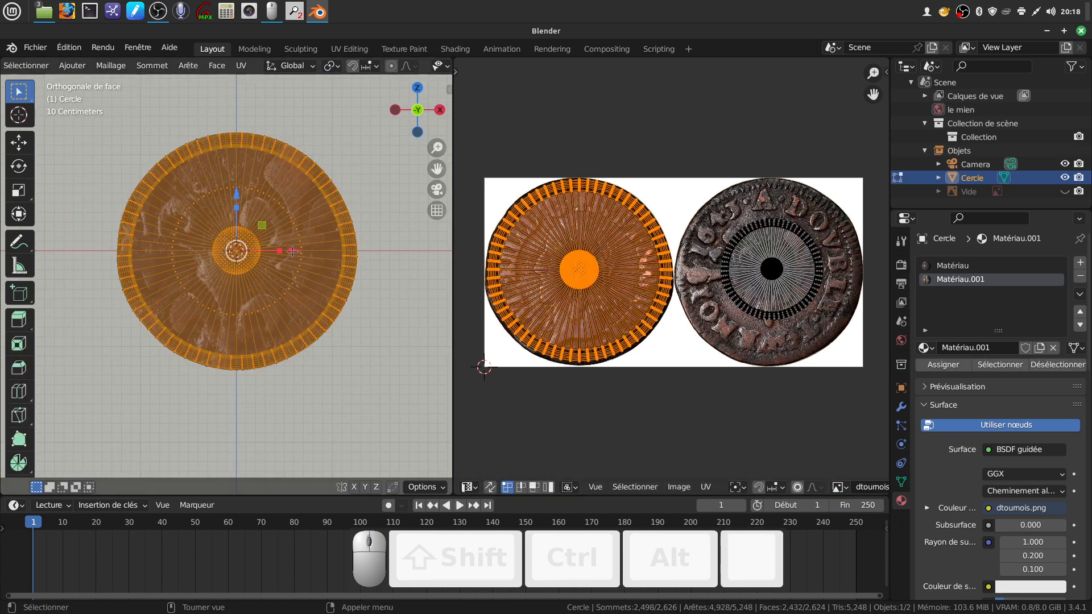
key("Tab")
scroll(555, 248, "down", 3)
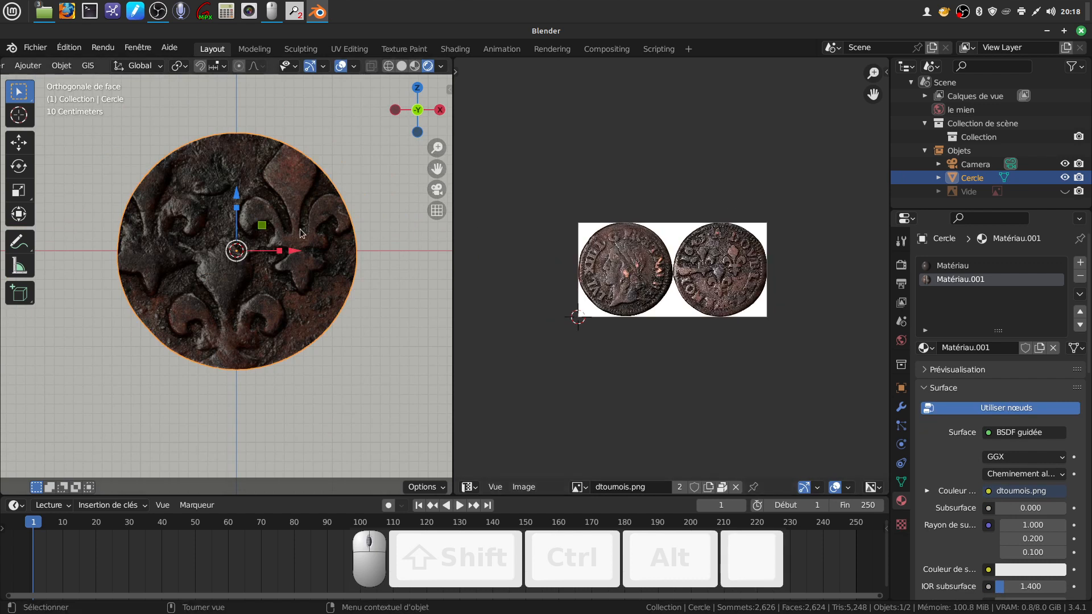
Step: Return to Edit Mode and move the small UV island from the fleur-de-lis side off the image, beyond the portrait side
key("Tab")
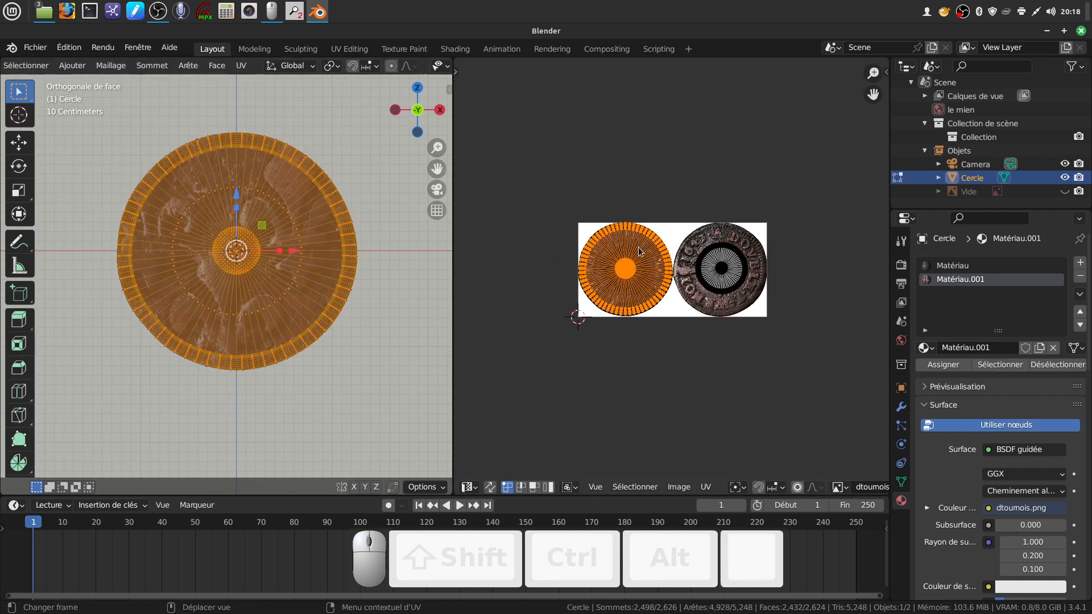
left_click_drag(686, 231, 754, 301)
key("g")
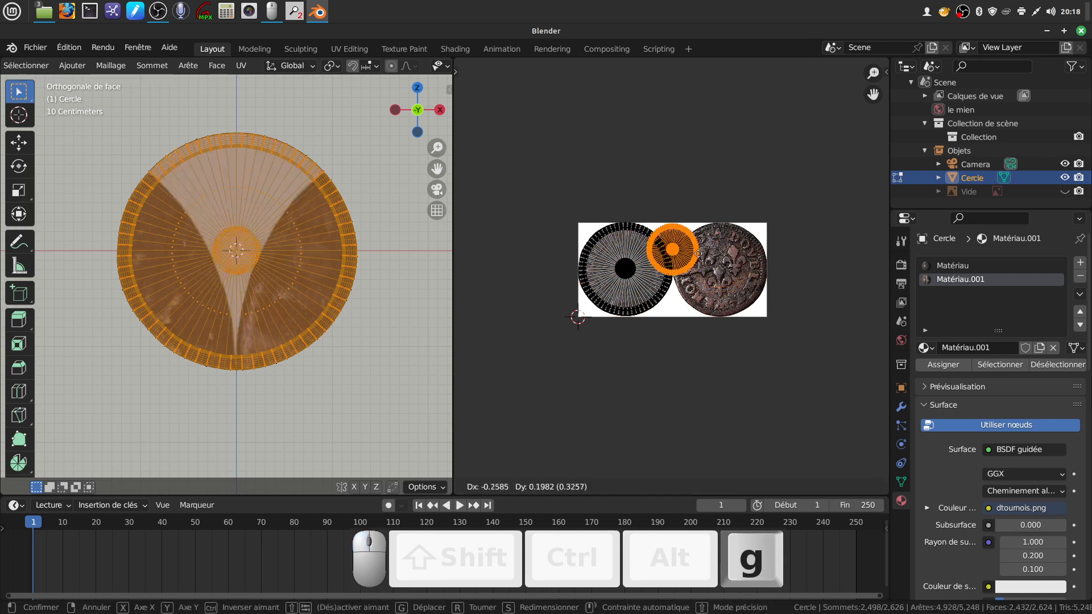
left_click(527, 263)
Step: Select the large UV island on the portrait coin and move it off the image, beyond the fleur-de-lis side
left_click_drag(573, 199, 684, 329)
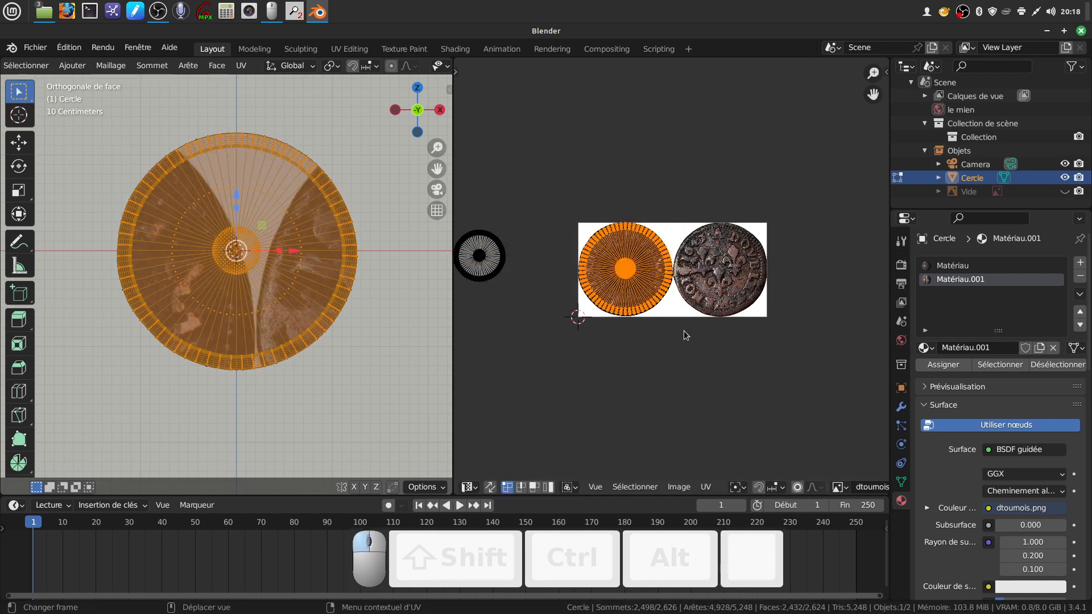
key("g")
left_click(859, 310)
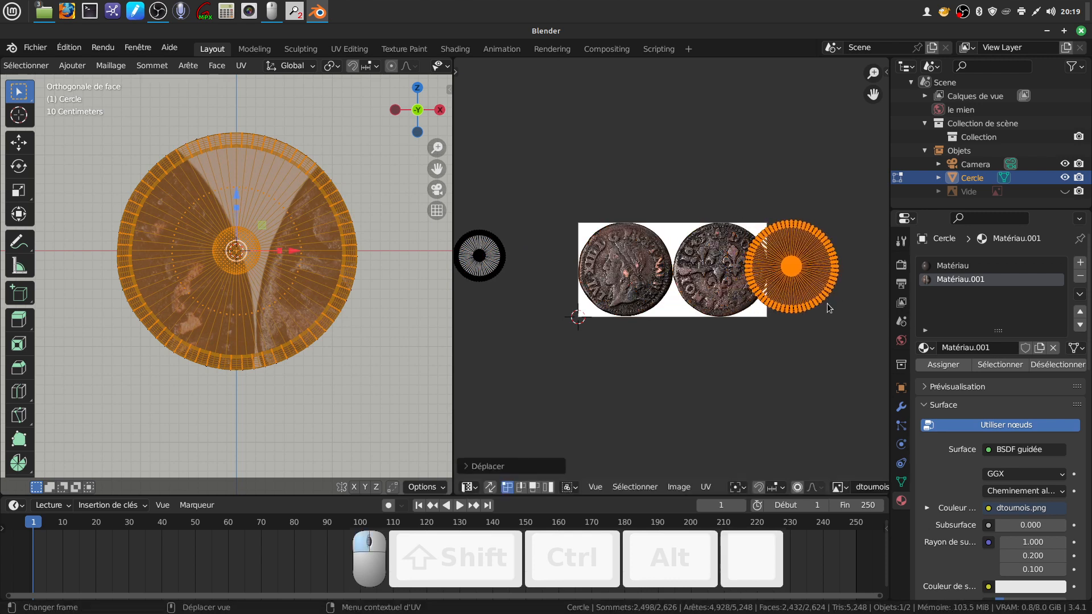
key("g")
left_click(813, 330)
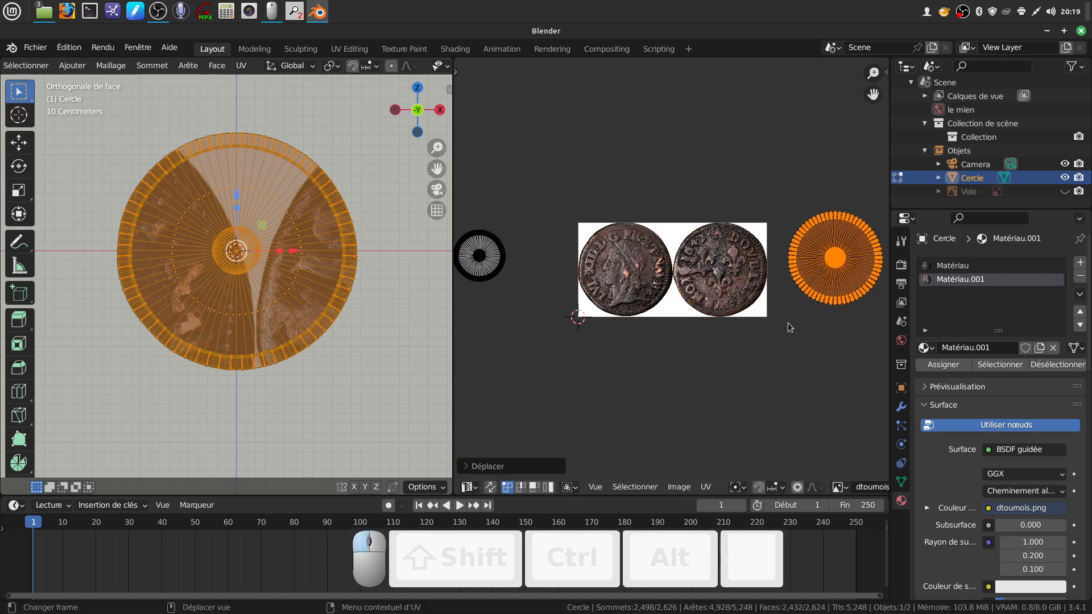
Step: Clear the selection, select the coin's entire mesh, and inspect it from a slightly rotated perspective
left_click(512, 293)
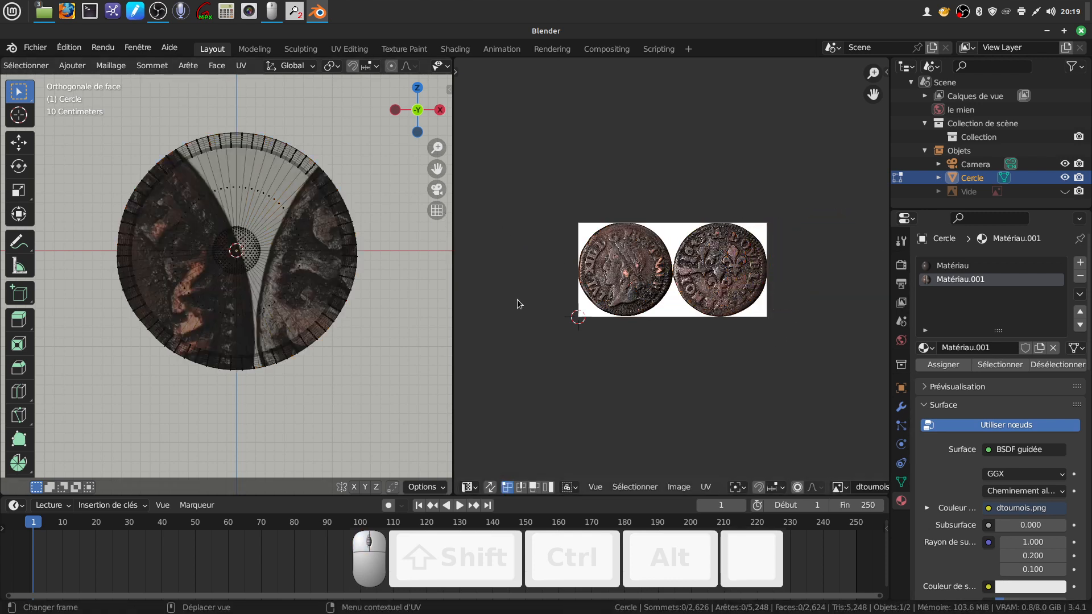
key("a")
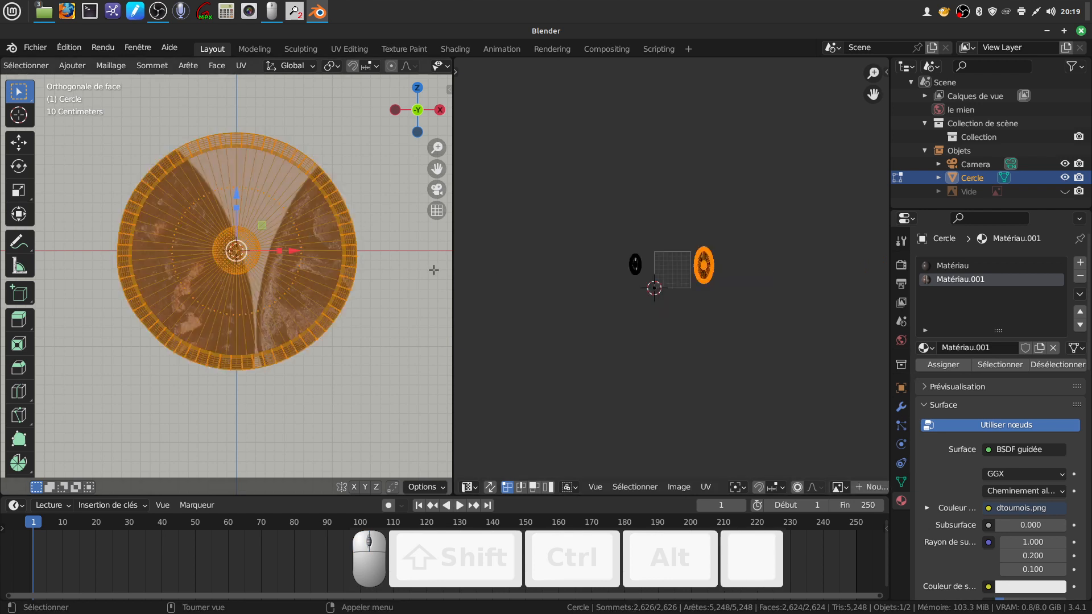
scroll(324, 279, "up", 4)
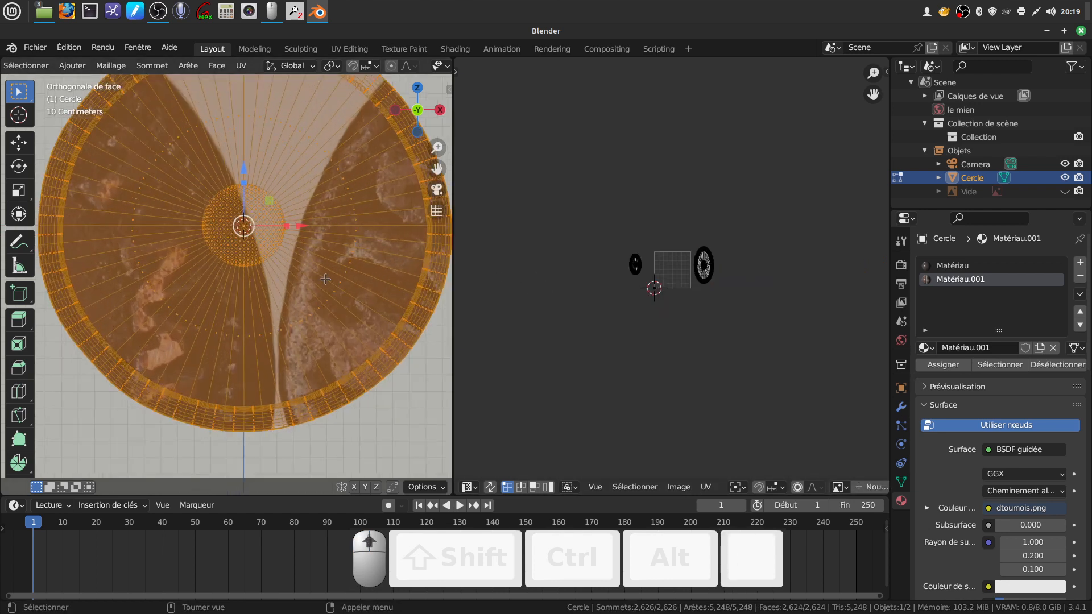
scroll(296, 273, "down", 3)
scroll(267, 265, "up", 1)
key("alt+a")
key("a")
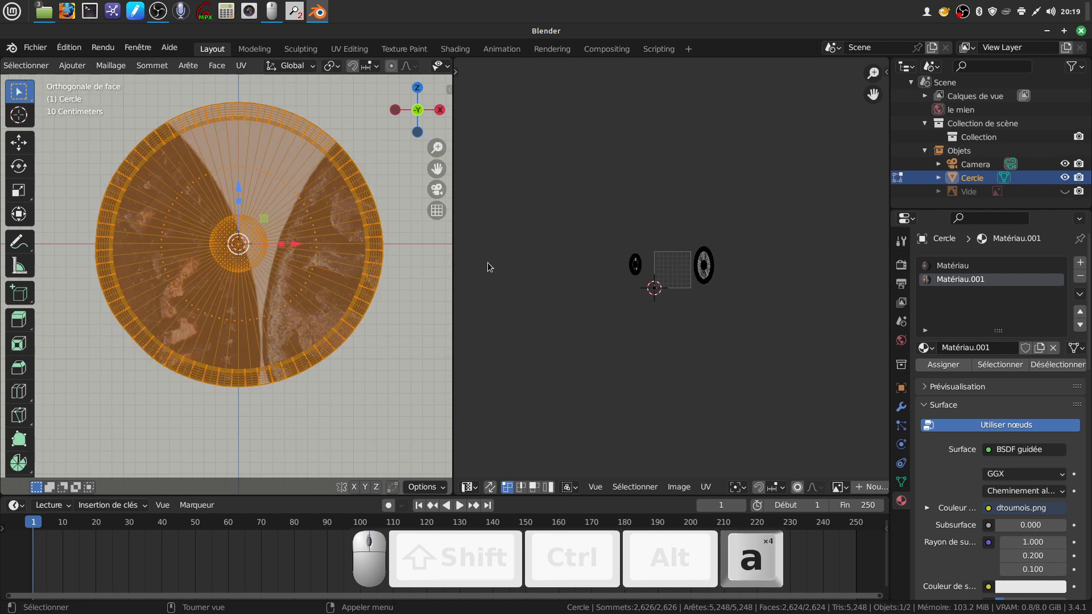
middle_click_drag(271, 278, 255, 292)
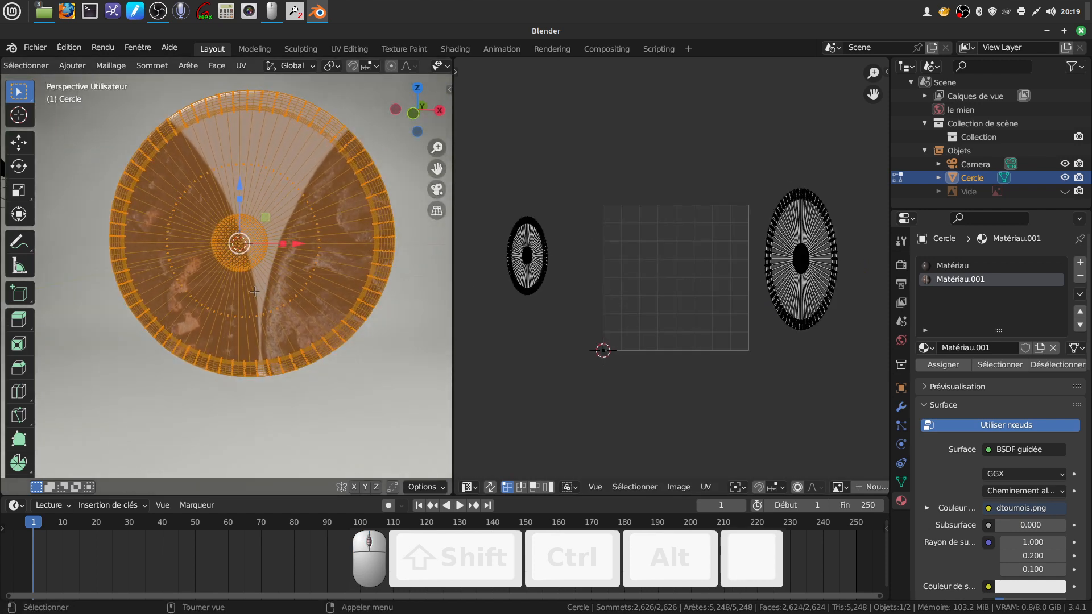
Step: Clear the mesh selection and select only the faces assigned to Matériau.001
key("KP_1")
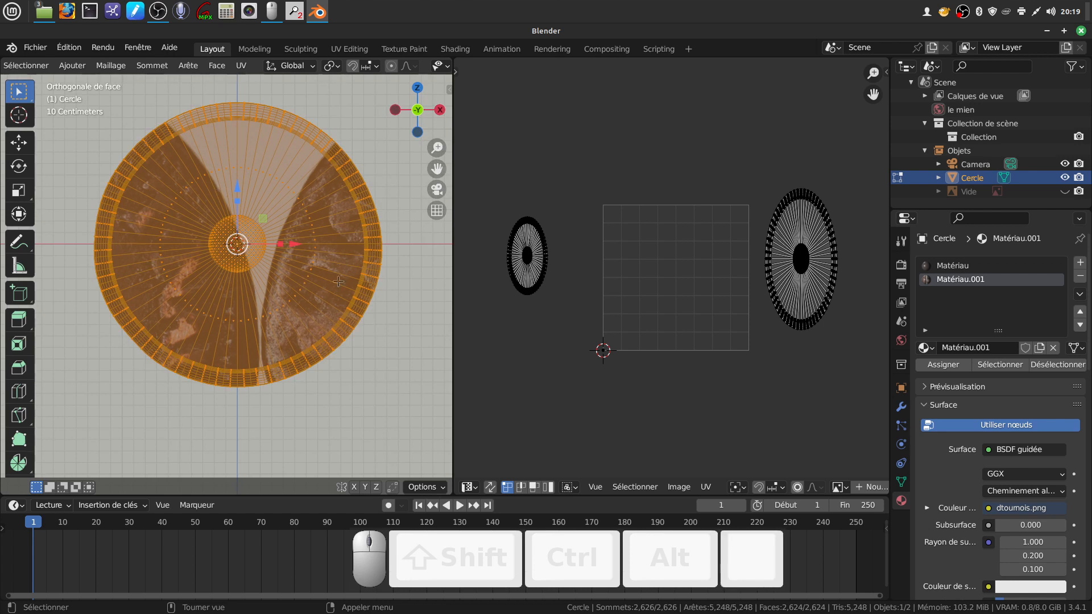
middle_click_drag(338, 282, 365, 231)
key("a")
key("a")
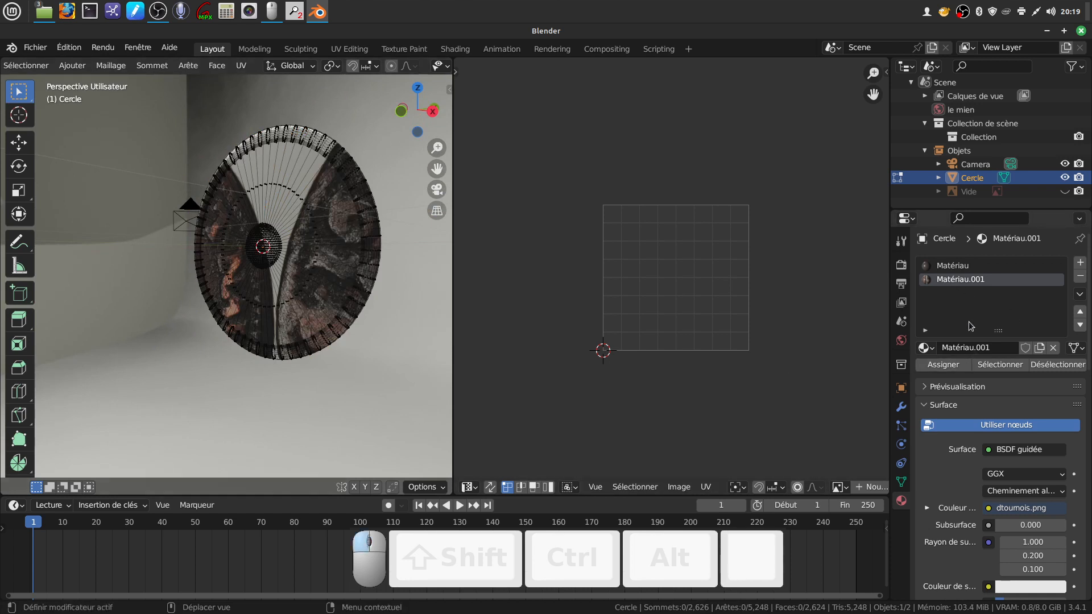
left_click(999, 366)
middle_click_drag(248, 199, 312, 192)
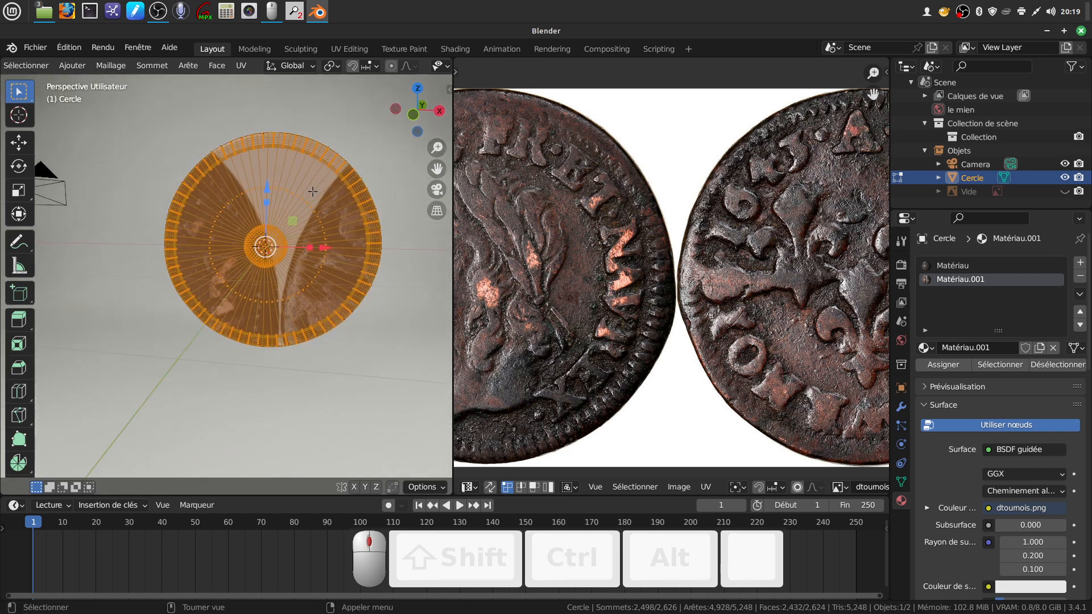
Step: Project the selected faces' UVs from the front orthographic view with Projeter depuis vue
key("KP_1")
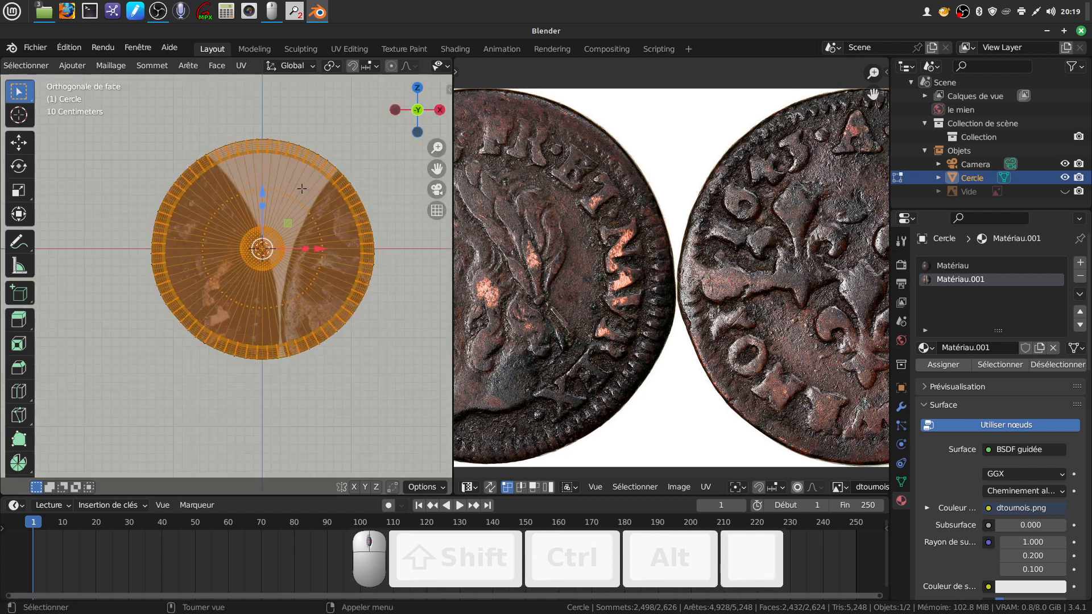
key("u")
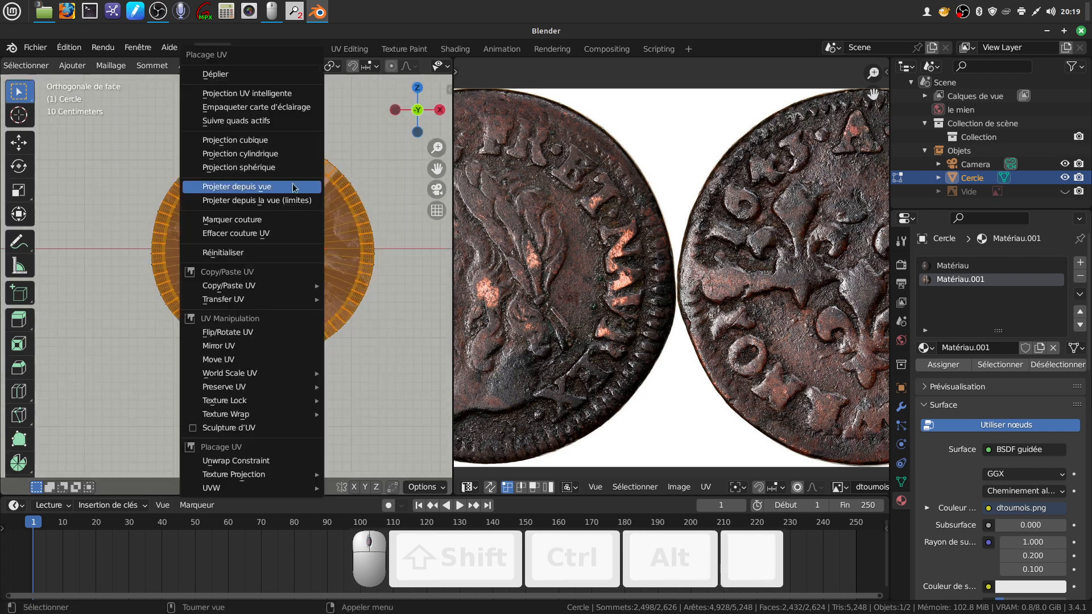
left_click(259, 189)
Step: Separate the two stacked UV islands, placing one over the fleur-de-lis coin and the other above the image
scroll(743, 299, "down", 4)
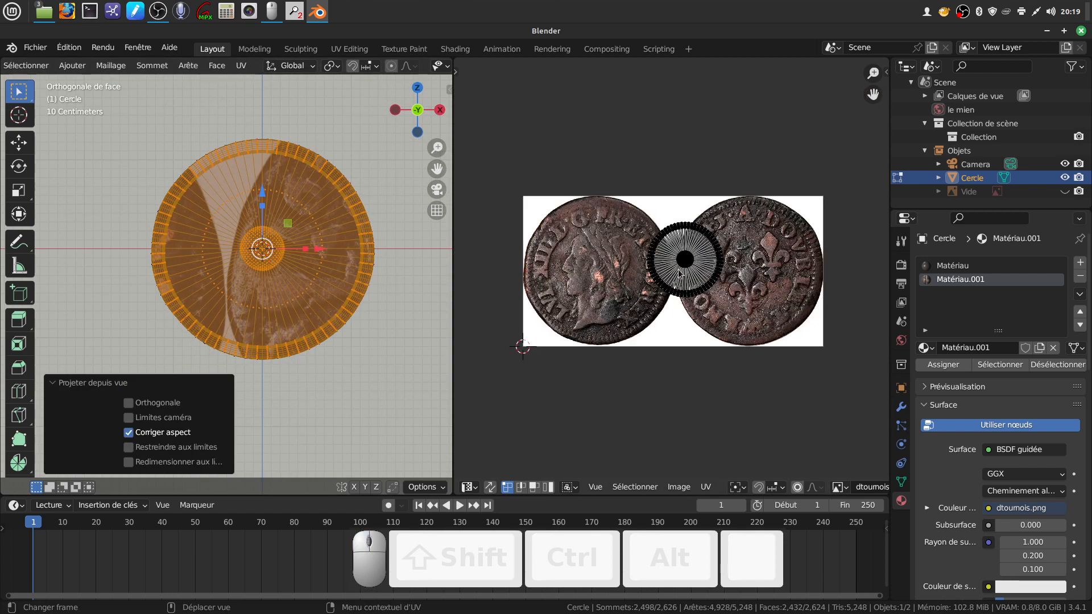
left_click(681, 273)
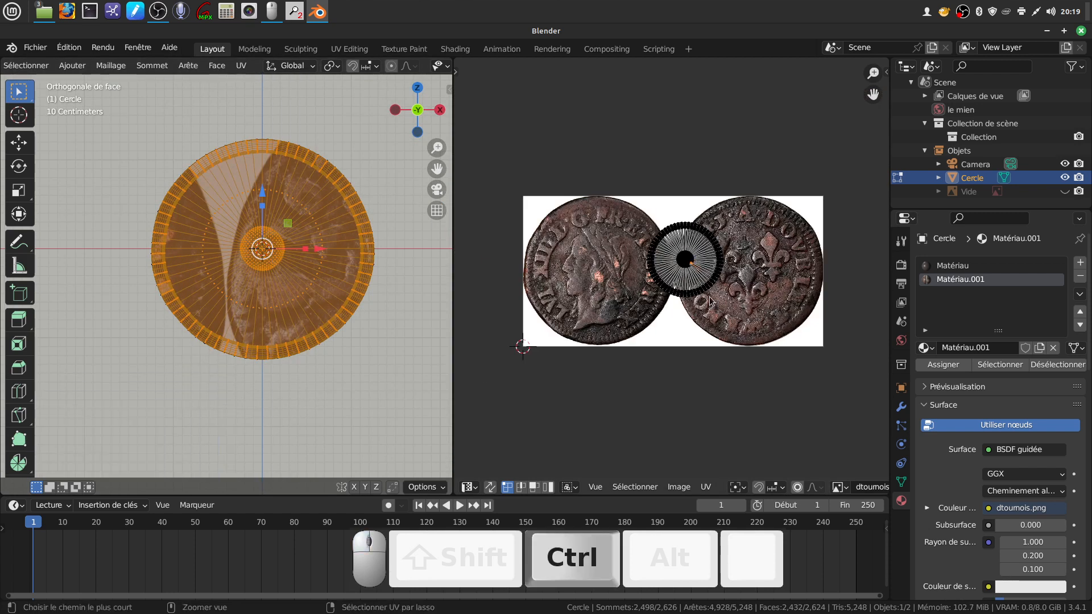
key("ctrl+l")
key("g")
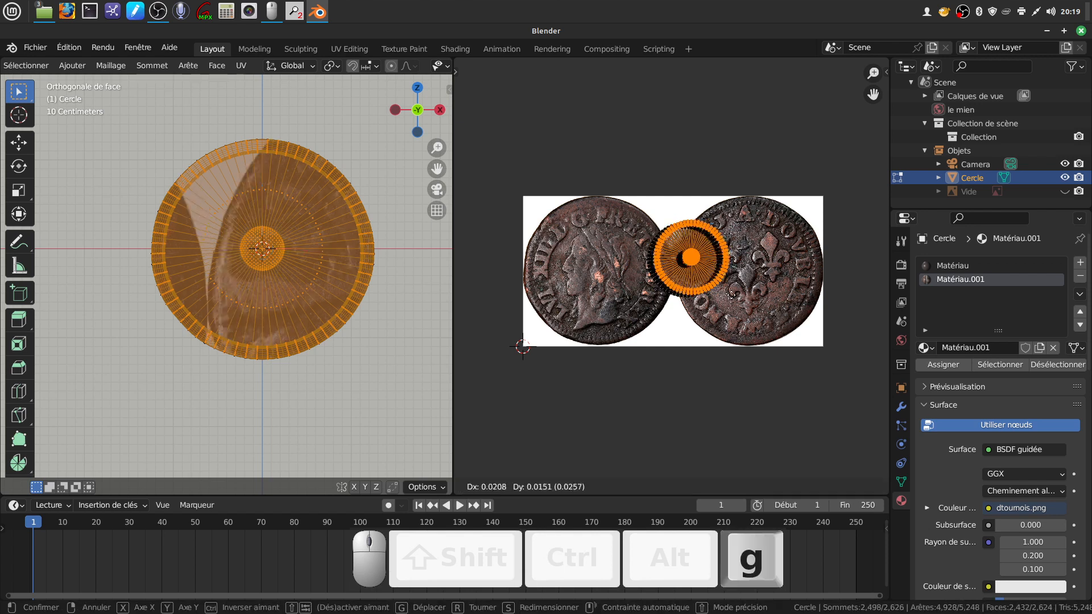
left_click(802, 302)
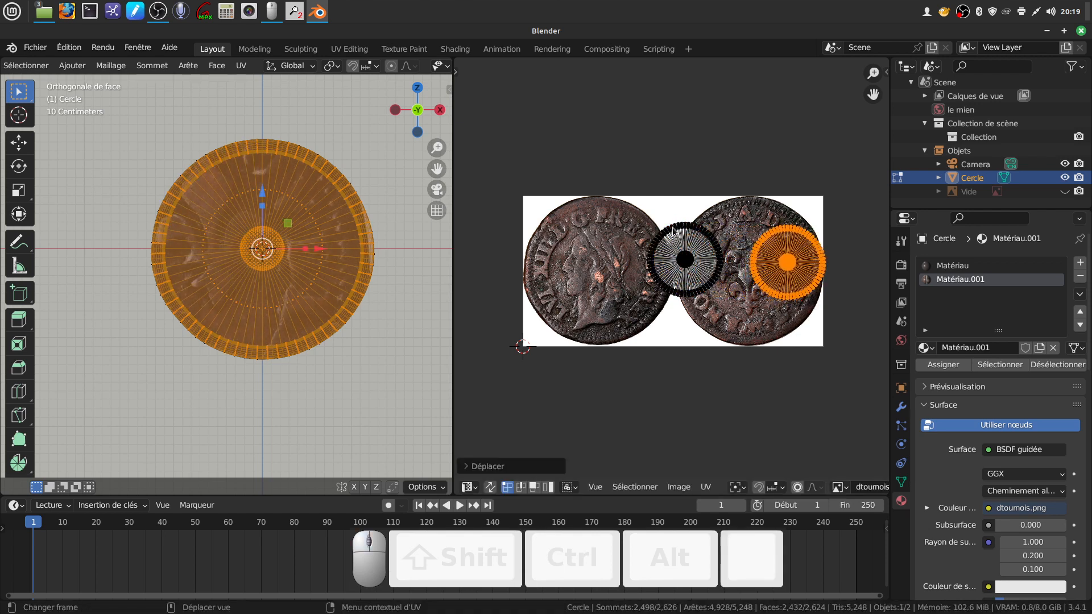
left_click_drag(633, 200, 728, 311)
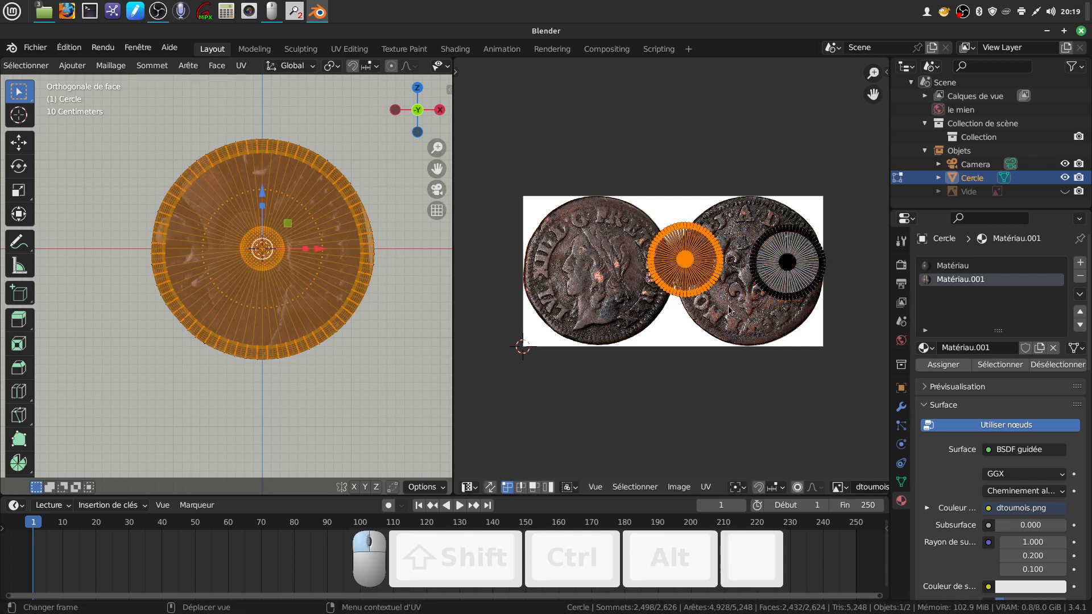
key("g")
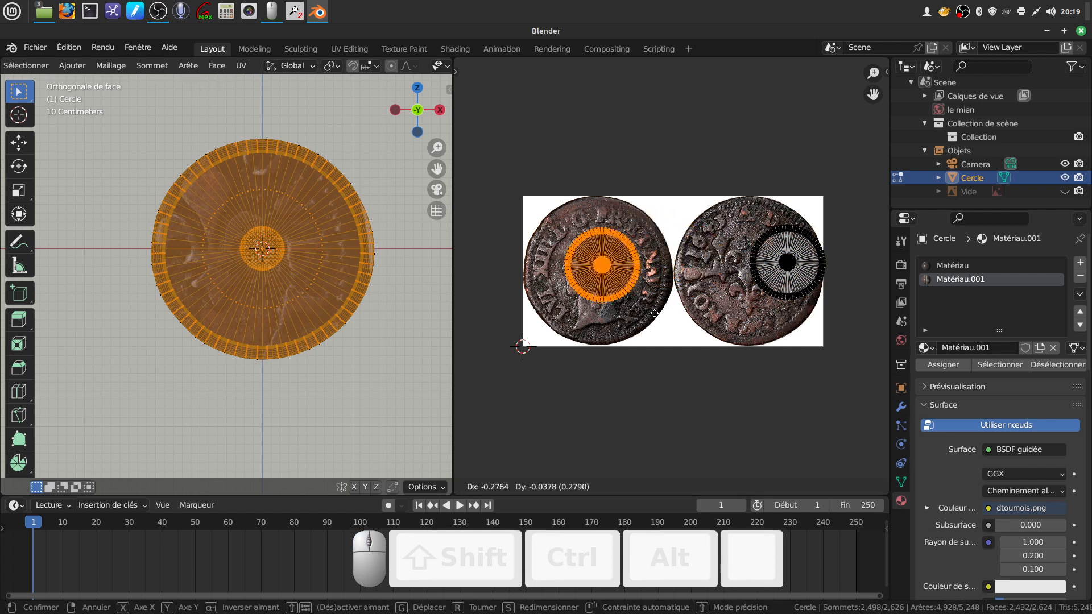
left_click(663, 174)
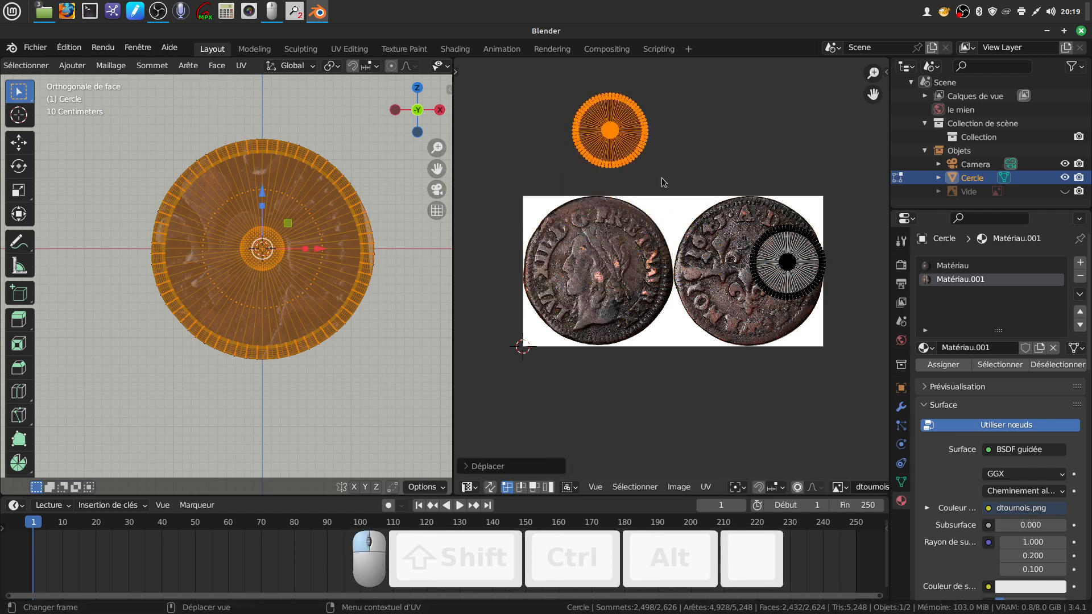
Step: Move the UV island from the fleur-de-lis coin onto the portrait coin, enlarge it to the coin's size and centre it
left_click_drag(748, 216, 839, 312)
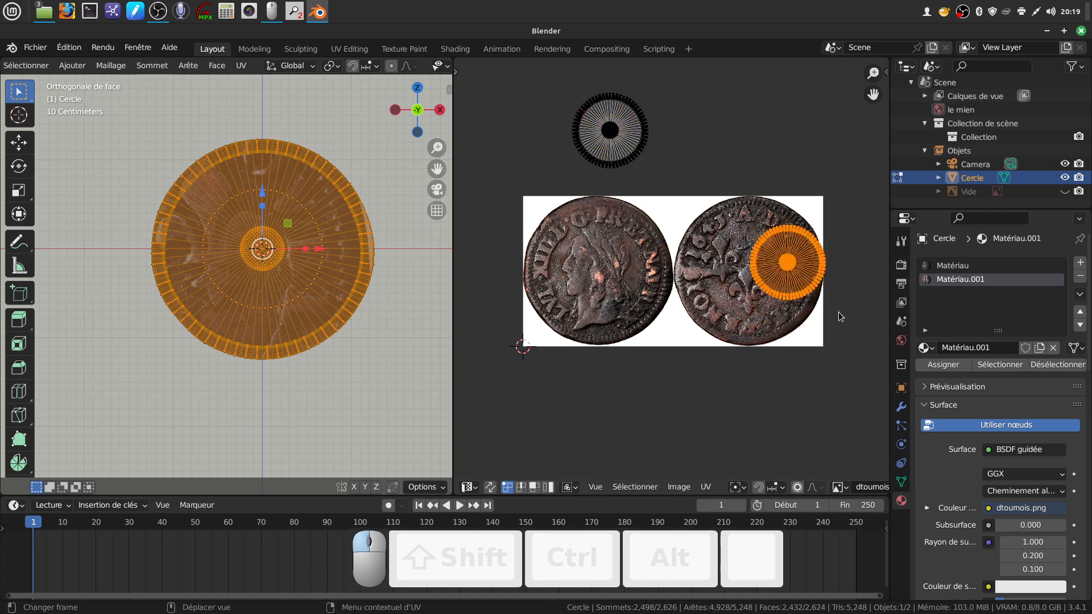
key("g")
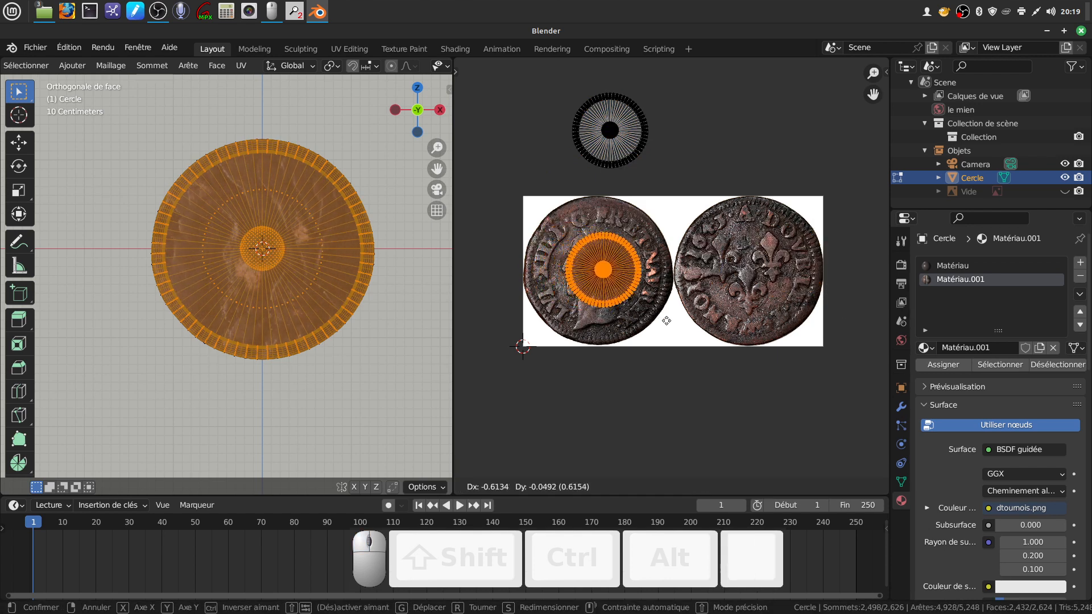
left_click(661, 319)
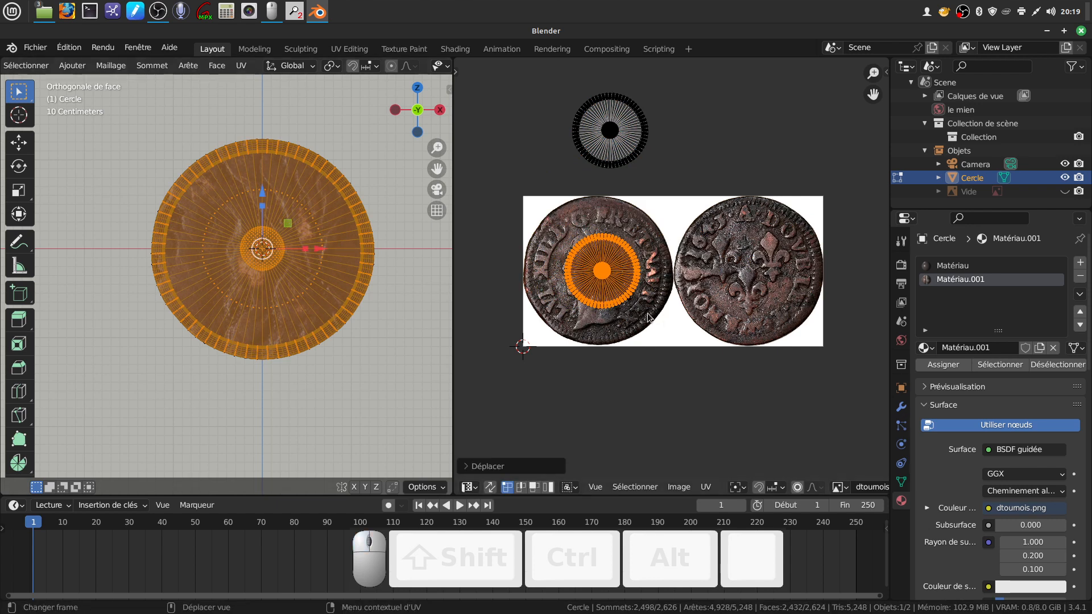
key("s")
left_click(715, 333)
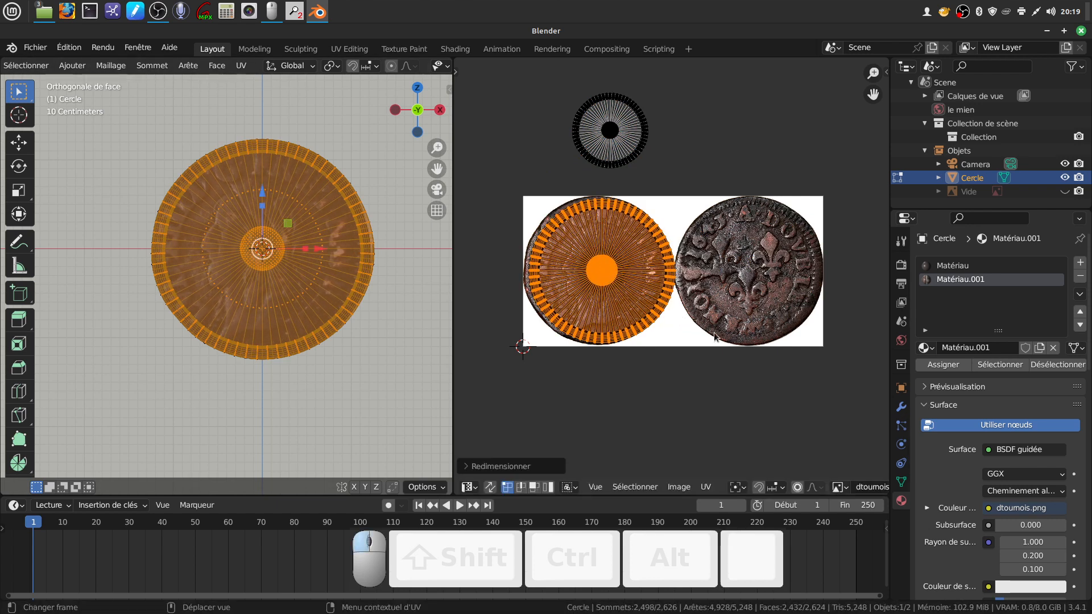
key("g")
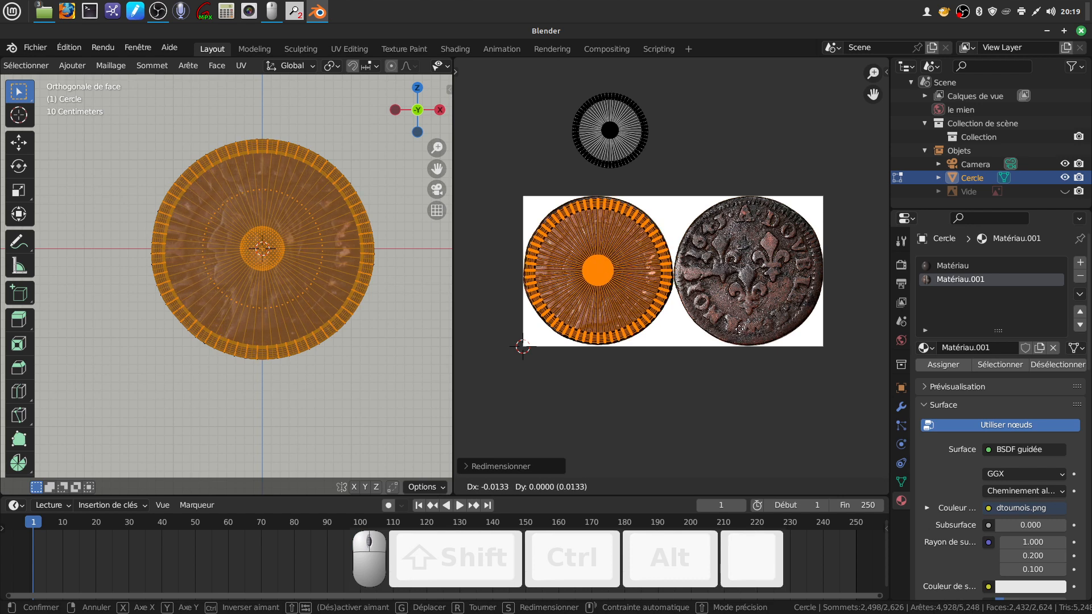
left_click(740, 329)
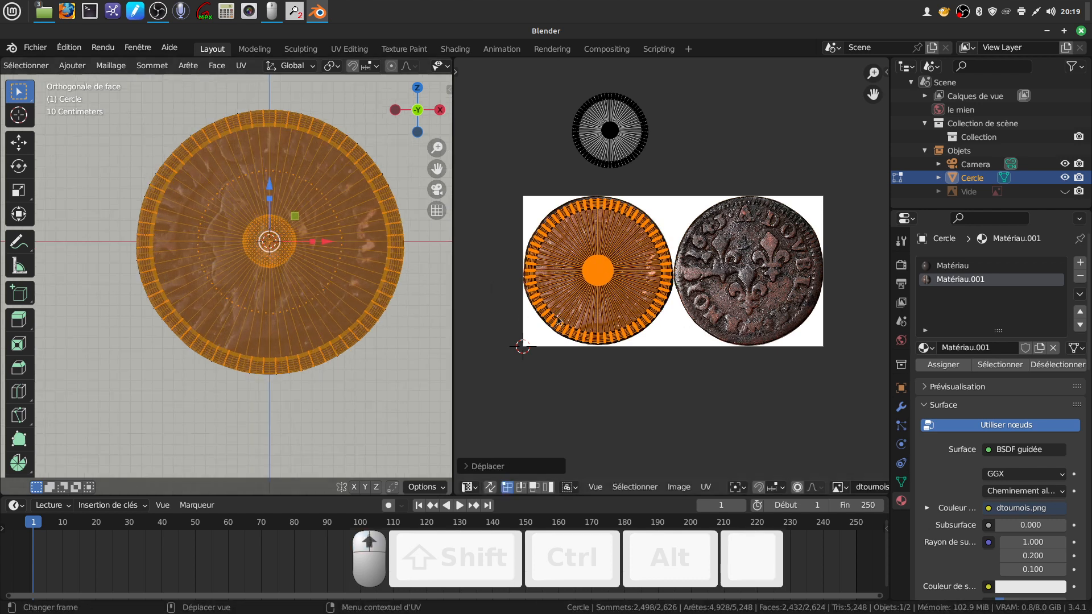
Step: Scale the UV island on the portrait coin up slightly, by a factor of about 1.01, to match its rim
scroll(583, 326, "up", 1)
scroll(580, 318, "up", 1)
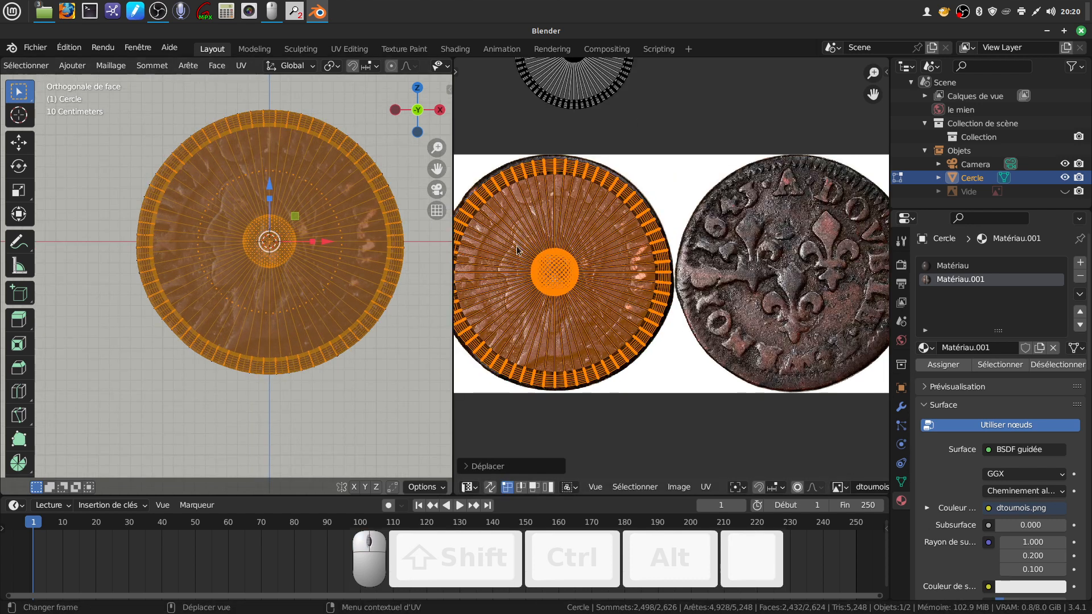
scroll(647, 367, "down", 1)
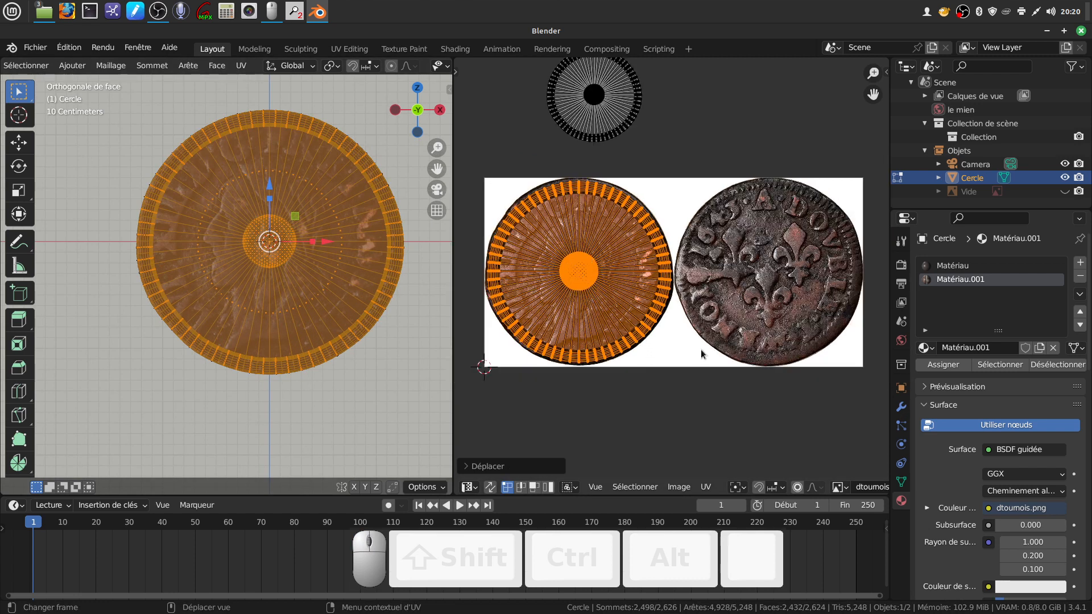
key("s")
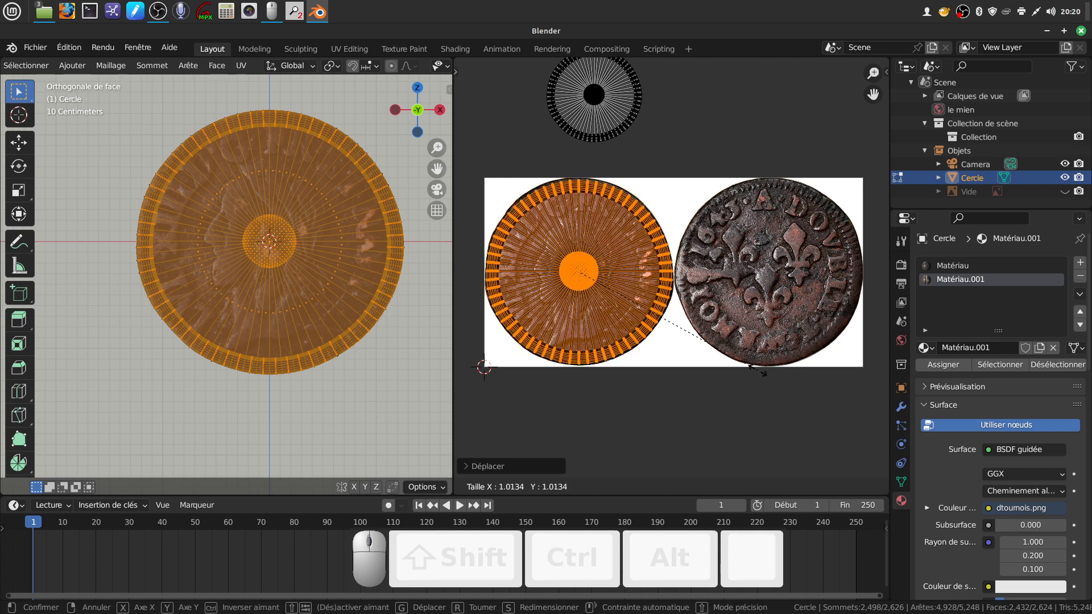
left_click(758, 369)
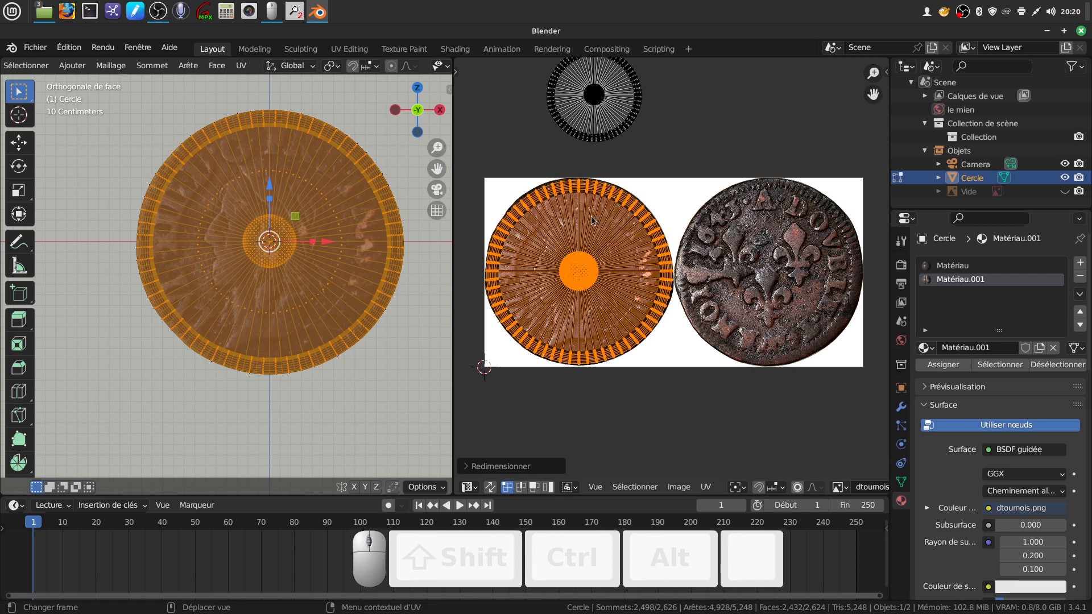
Step: Enable proportional editing and nudge the upper-left rim UVs outward to the portrait coin's edge, with an influence size of about 0.22
scroll(592, 216, "up", 2)
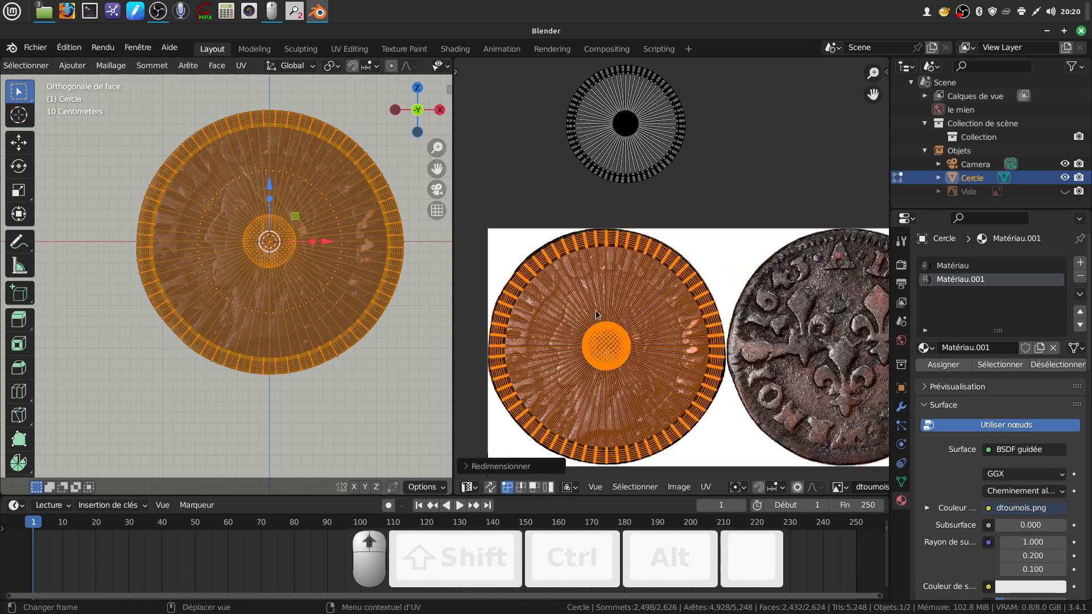
scroll(597, 314, "up", 2)
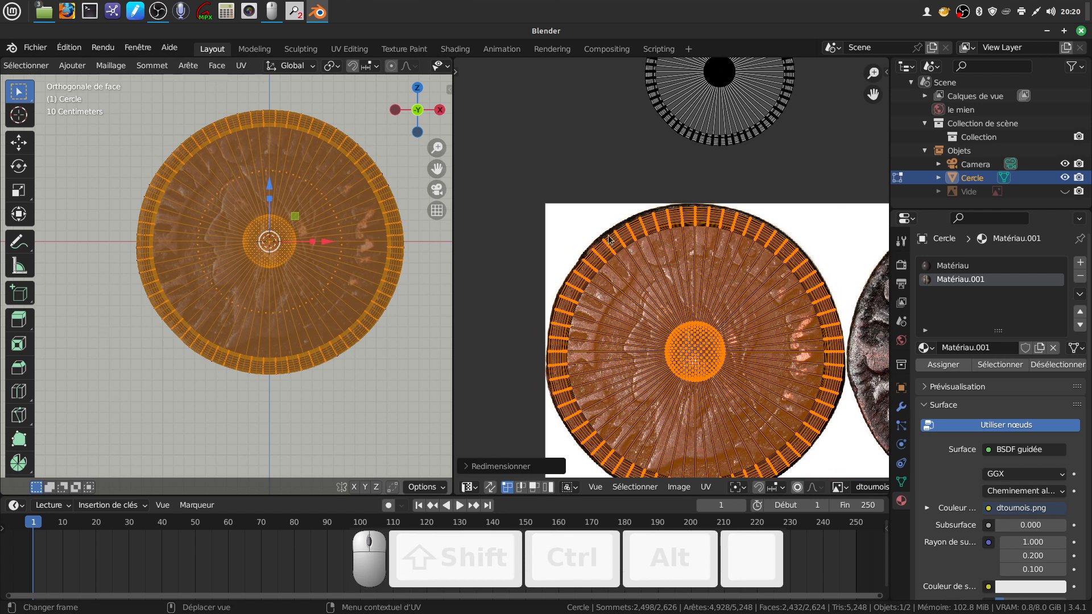
left_click(797, 488)
key("a")
key("c")
left_click_drag(645, 224, 628, 245)
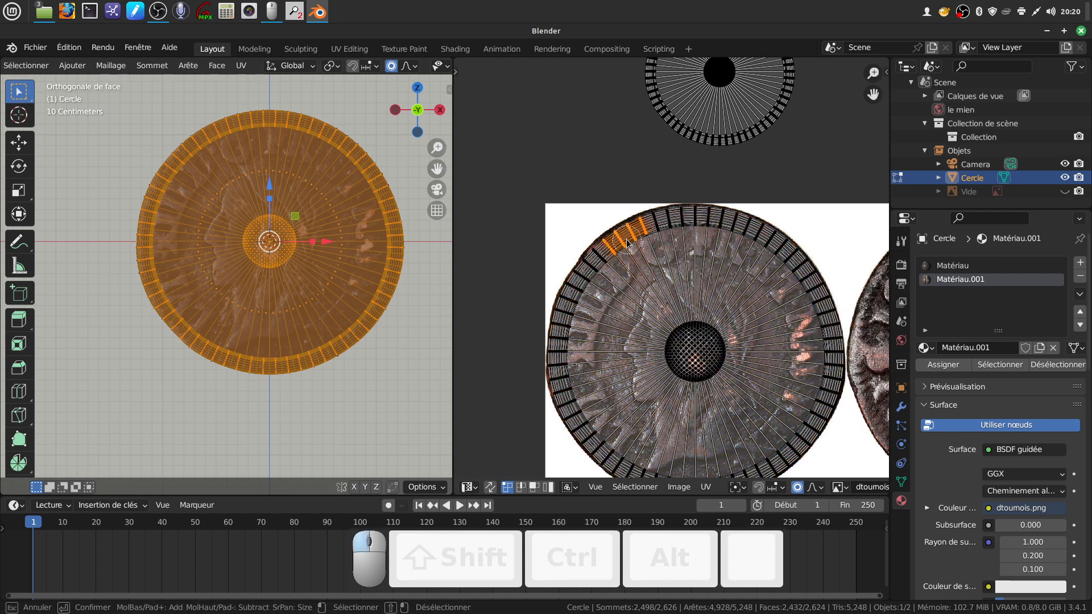
right_click(650, 251)
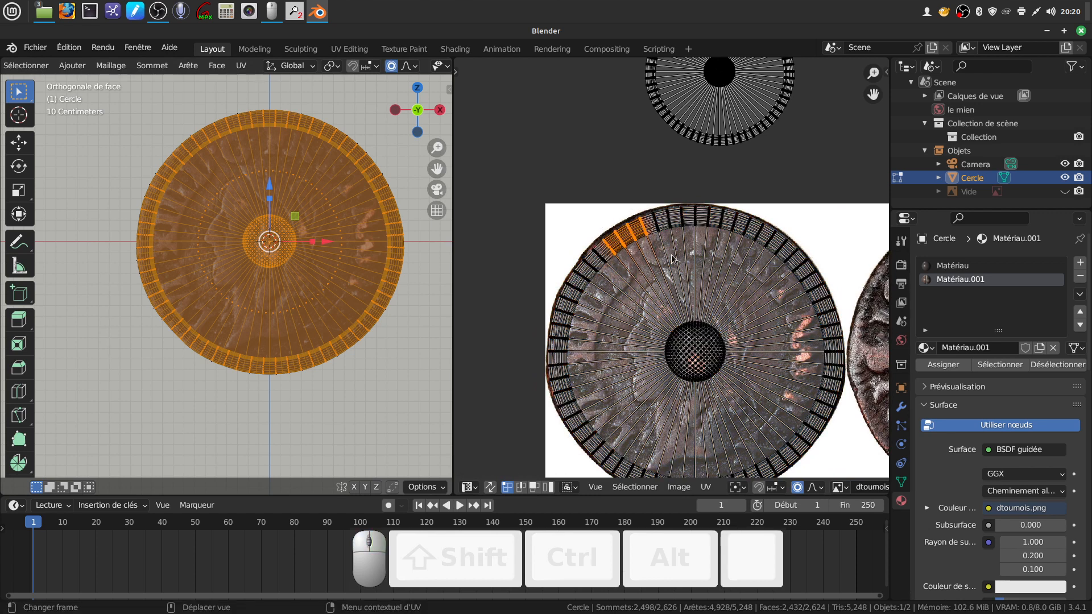
key("g")
scroll(677, 255, "up", 4)
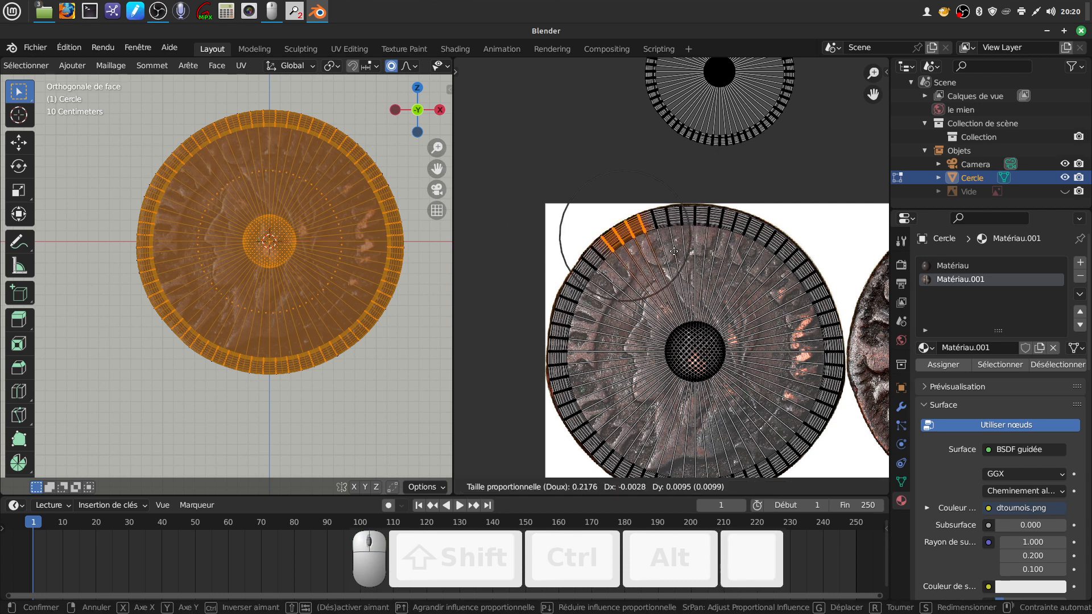
left_click(674, 251)
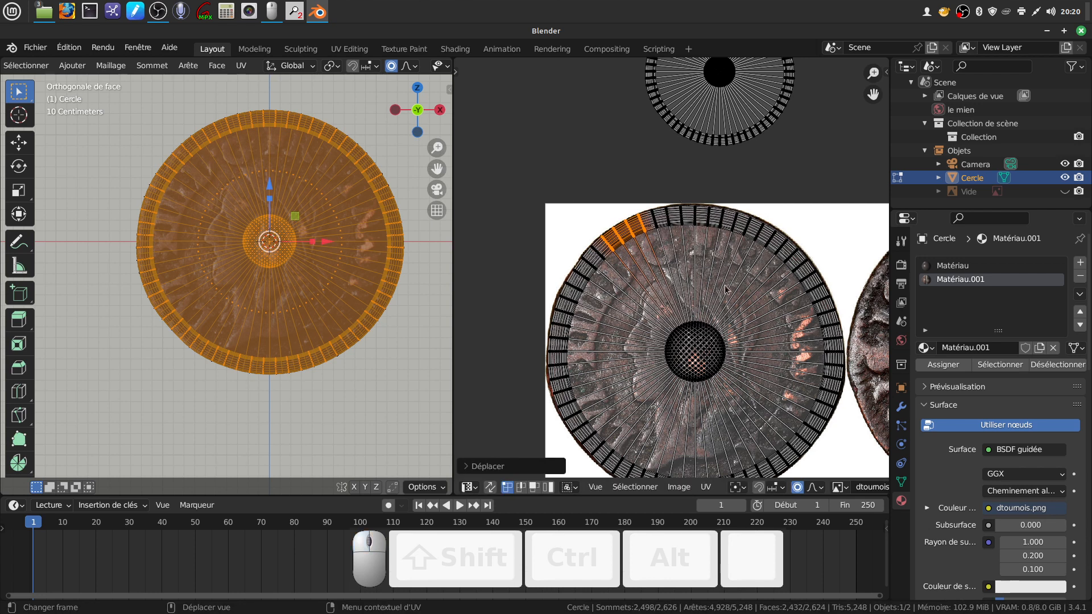
Step: Nudge the UV vertices on the portrait island's lower-right rim slightly downward and outward with proportional editing
scroll(739, 299, "down", 1, "shift")
scroll(739, 300, "right", 2, "shift")
scroll(705, 310, "down", 4, "shift")
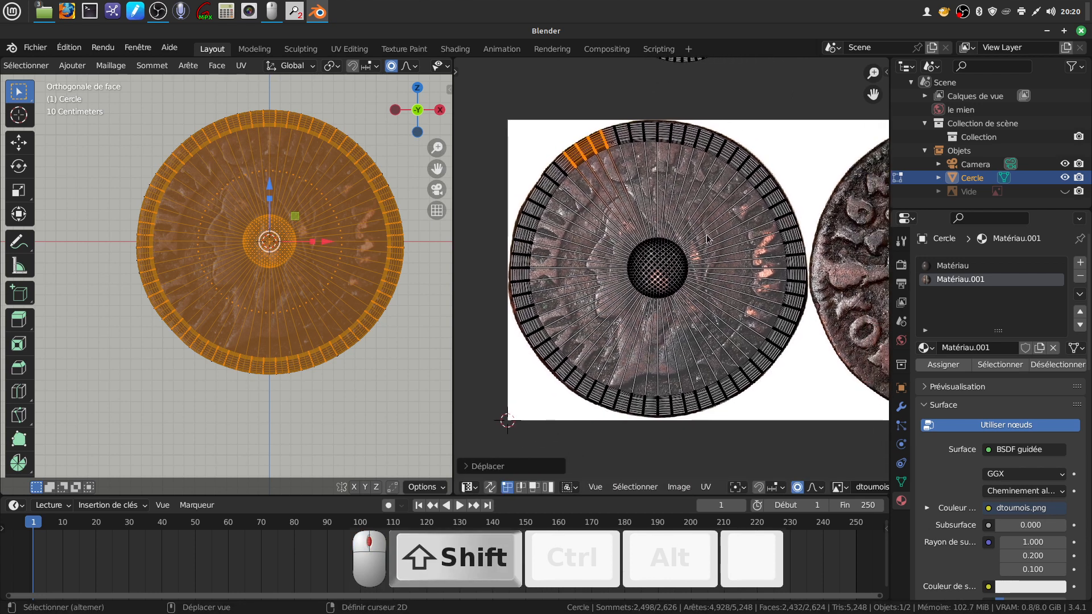
scroll(706, 310, "right", 2, "shift")
left_click_drag(724, 277, 762, 337)
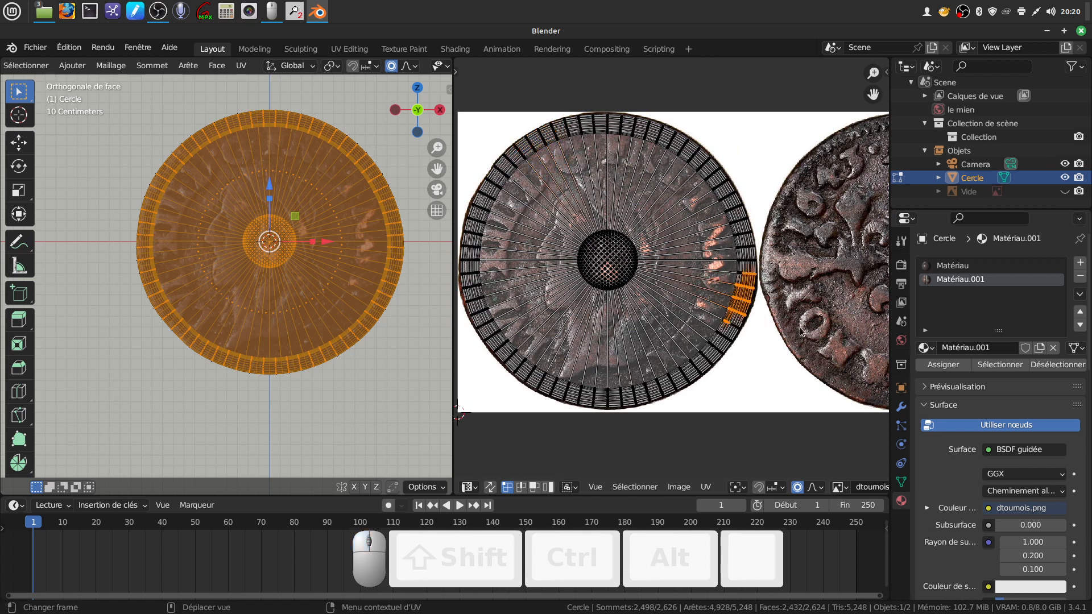
key("g")
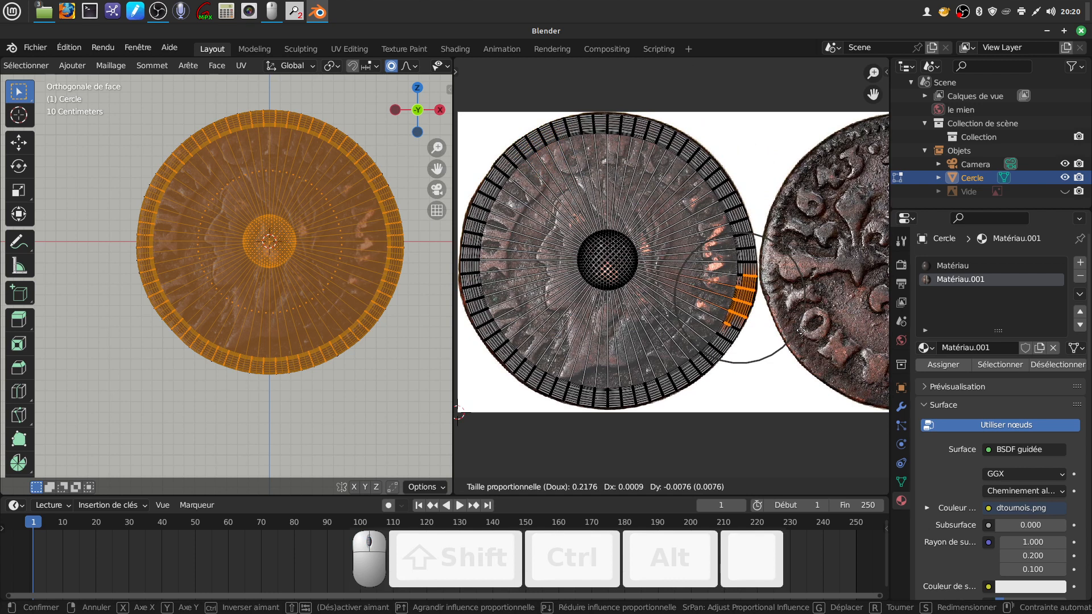
left_click(801, 330)
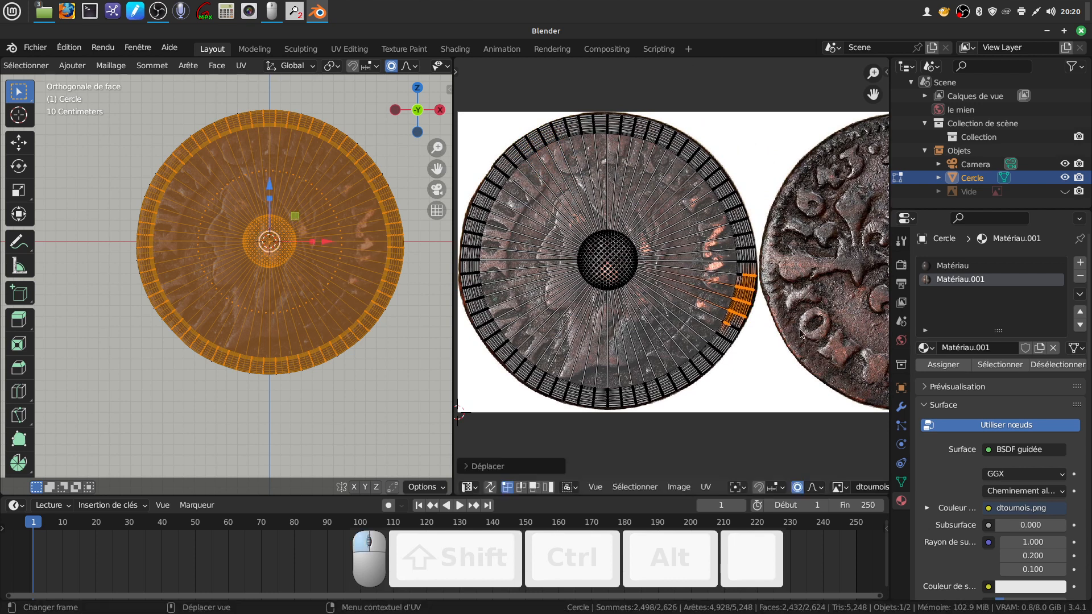
Step: Select only the right-hand rim UVs just below the portrait island's mid-height and nudge them slightly outward with proportional editing
key("alt+a")
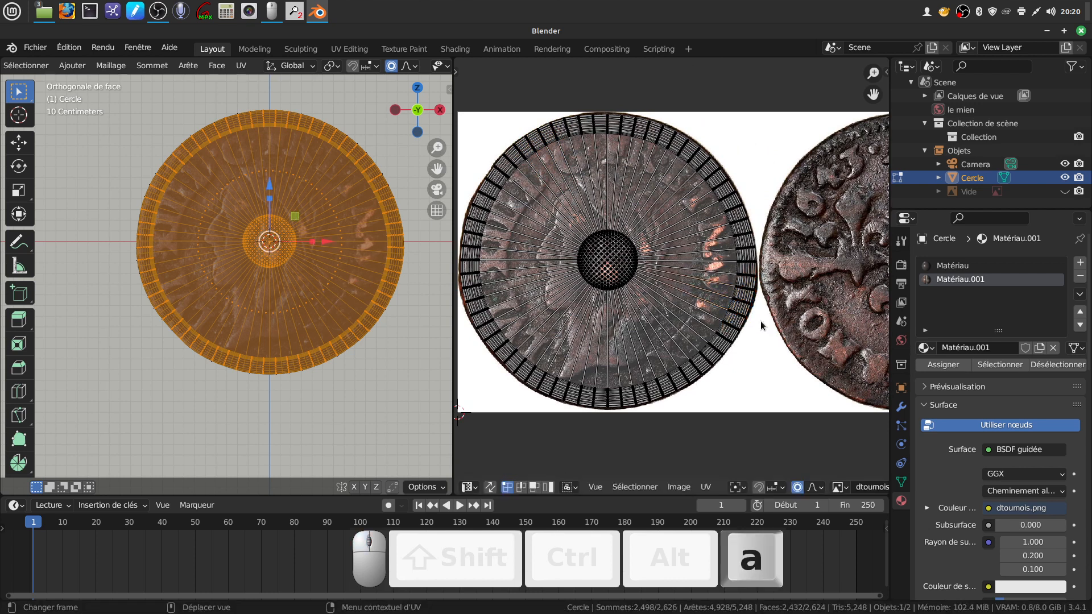
key("c")
scroll(761, 322, "up", 2)
mouse_move(736, 293)
left_mouse_down()
mouse_move(746, 304)
mouse_move(739, 292)
left_mouse_up()
right_click(751, 307)
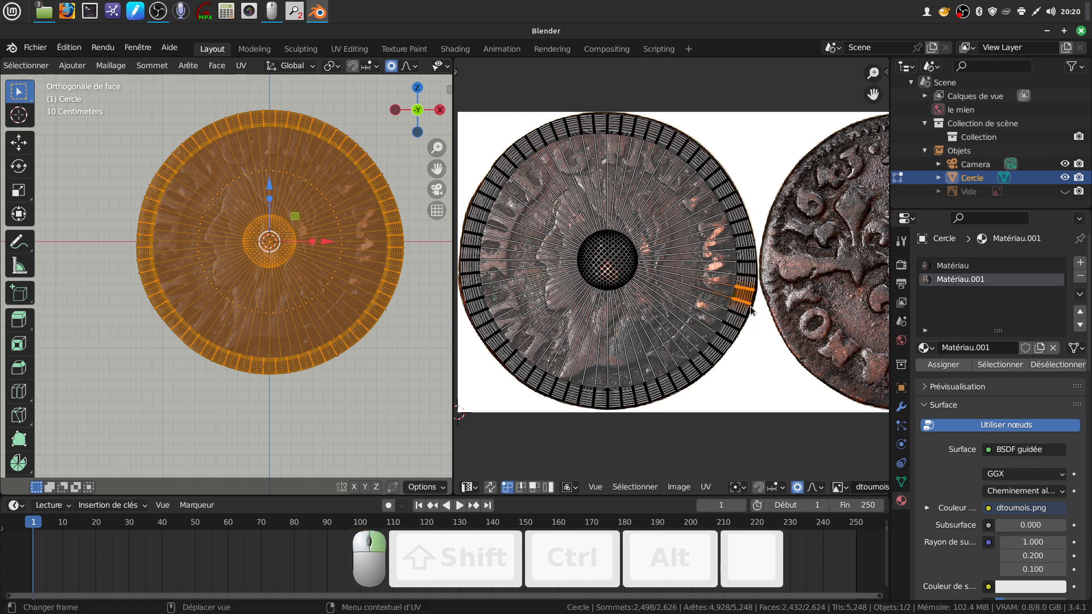
key("g")
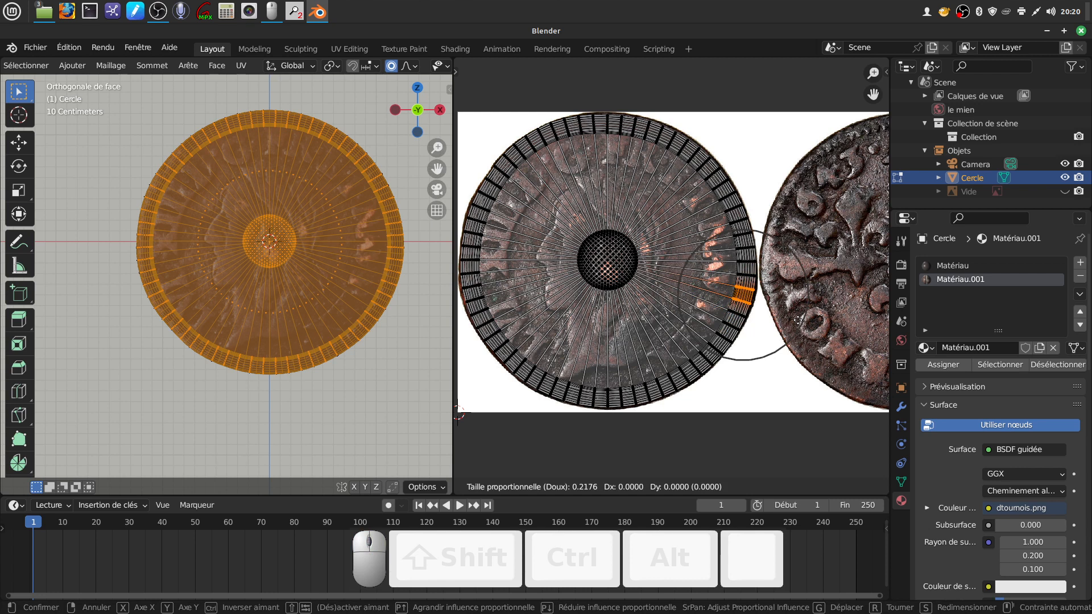
left_click(800, 321)
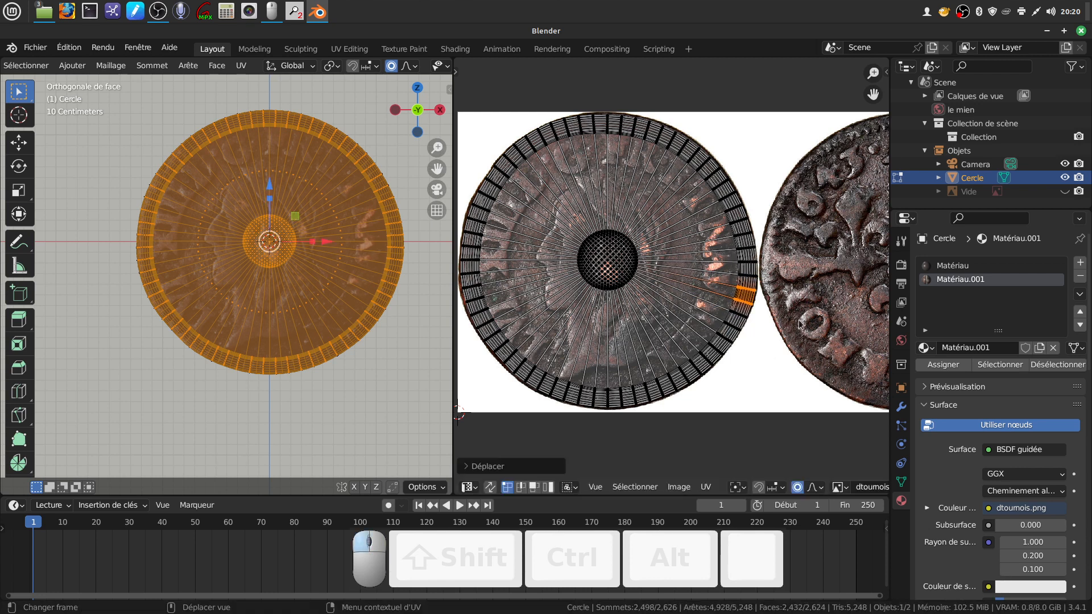
Step: Select the small UV island above the photo and move it onto the centre of the fleur-de-lis coin
middle_click_drag(585, 296, 658, 294, "shift")
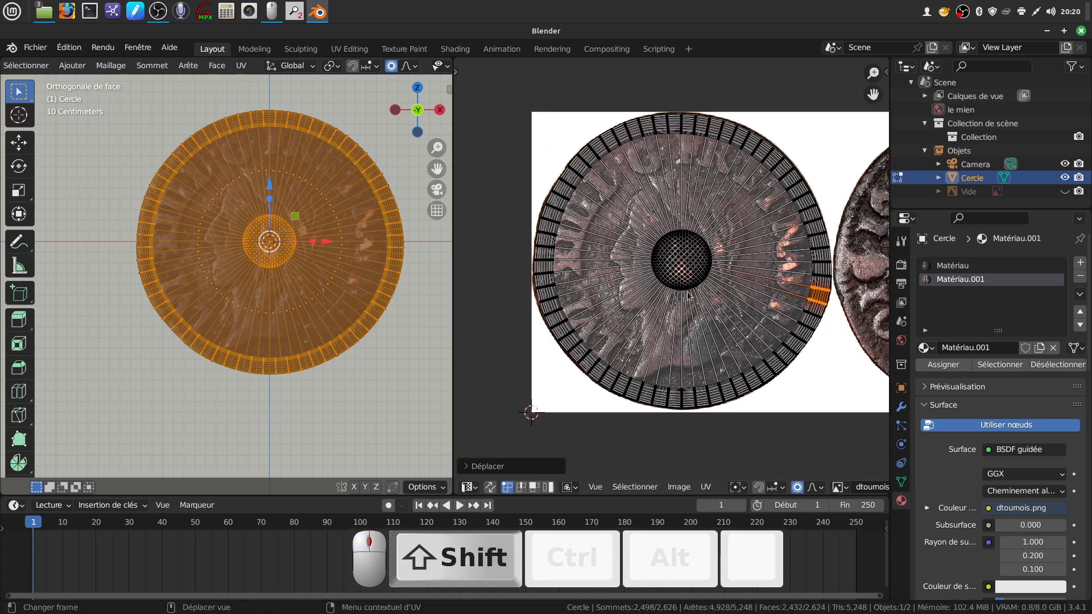
scroll(658, 294, "down", 1)
scroll(658, 297, "down", 1)
middle_click_drag(697, 242, 619, 272, "shift")
scroll(619, 272, "down", 1)
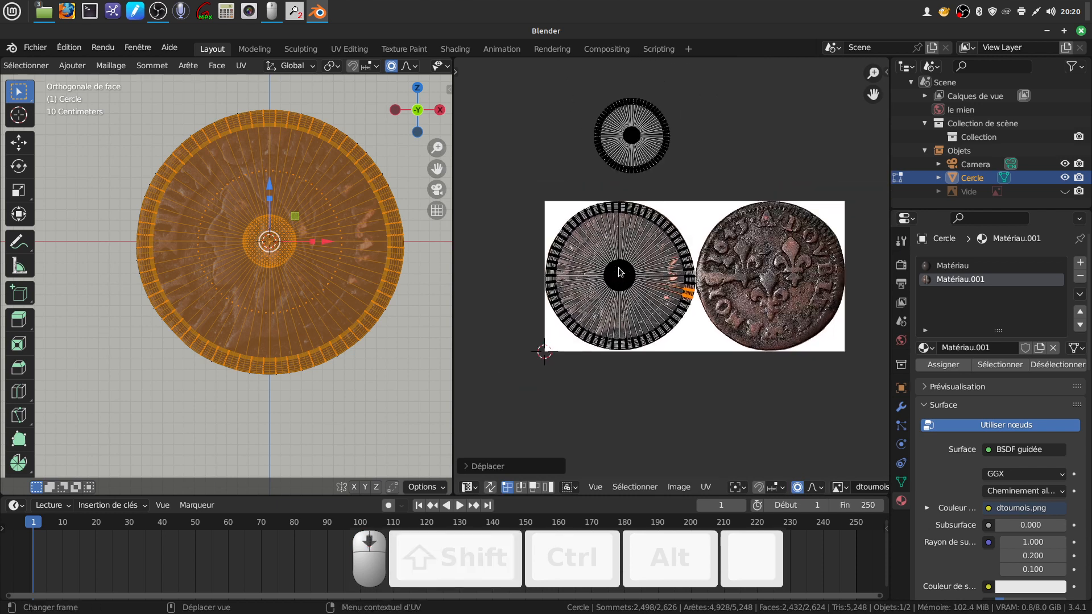
key("Tab")
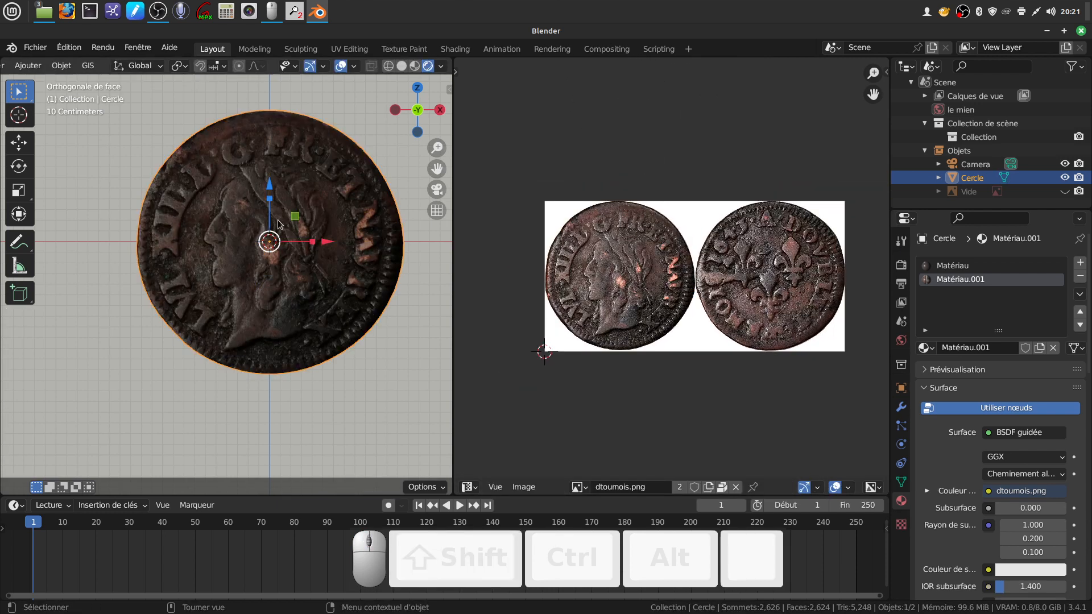
key("Tab")
left_click_drag(575, 82, 695, 191)
middle_click_drag(742, 317, 692, 307, "shift")
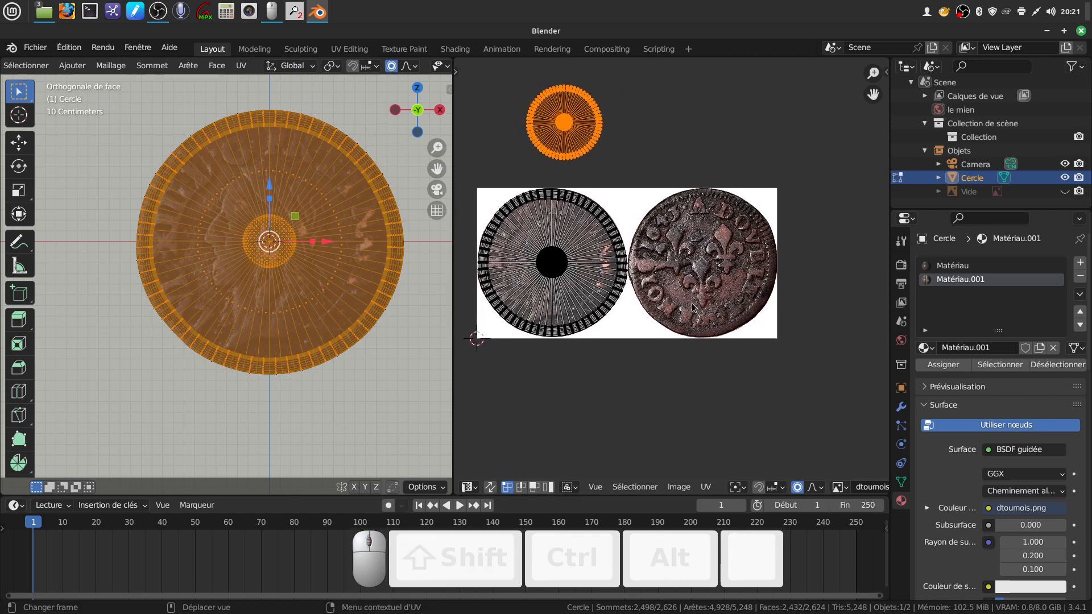
key("g")
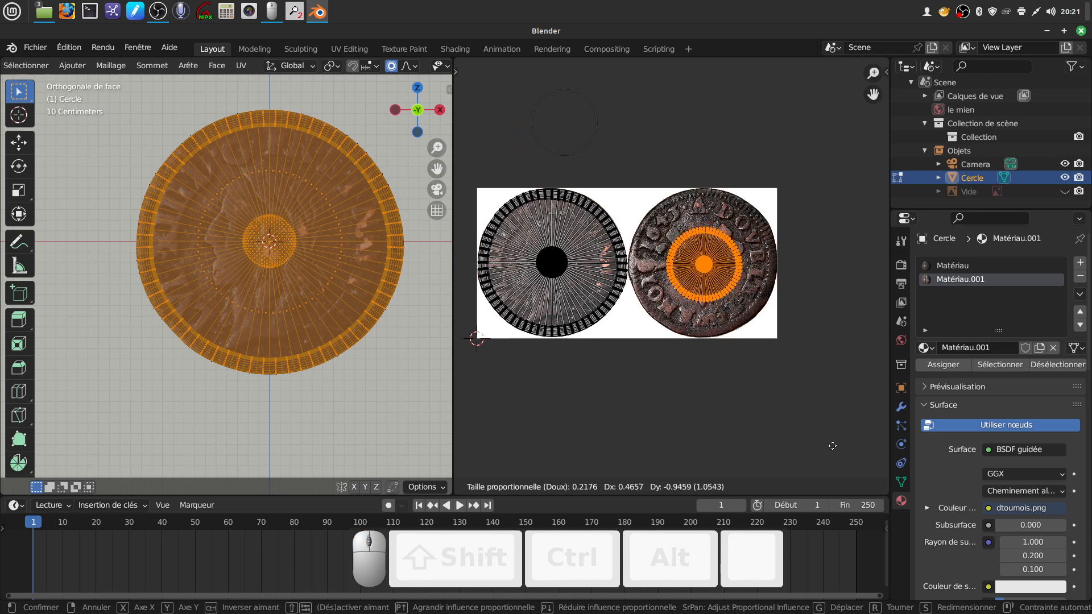
left_click(700, 389)
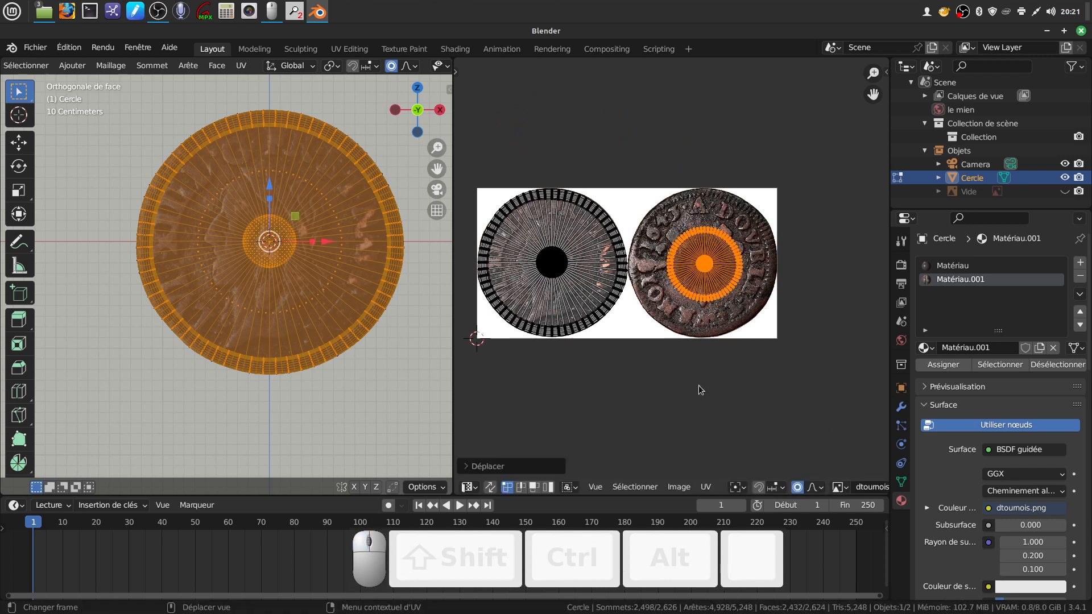
Step: Scale the second UV island up to the fleur-de-lis coin's size and turn off proportional editing
key("s")
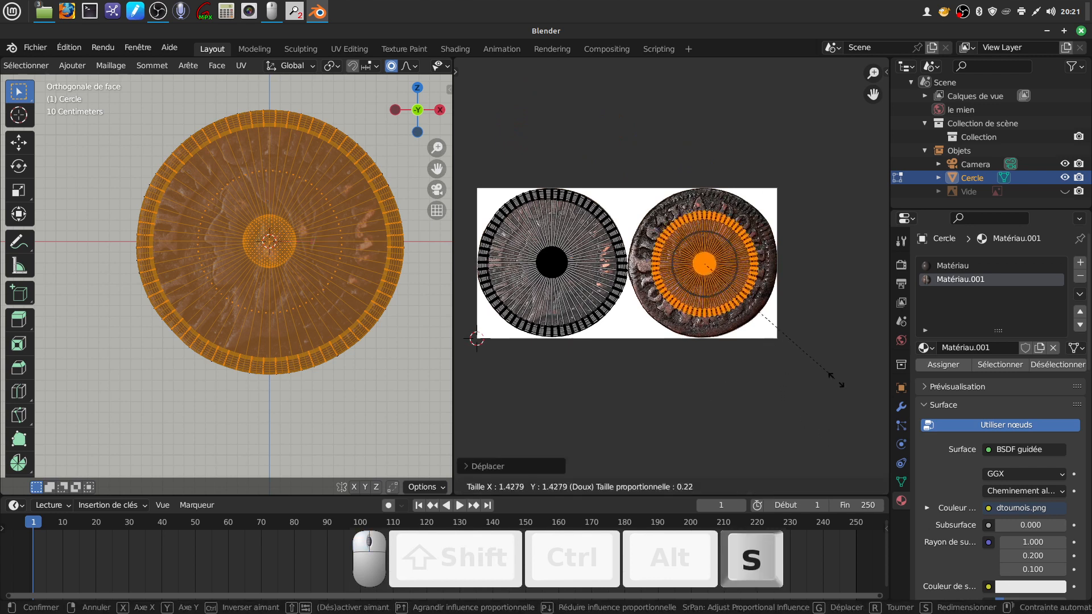
left_click(469, 405)
left_click(798, 488)
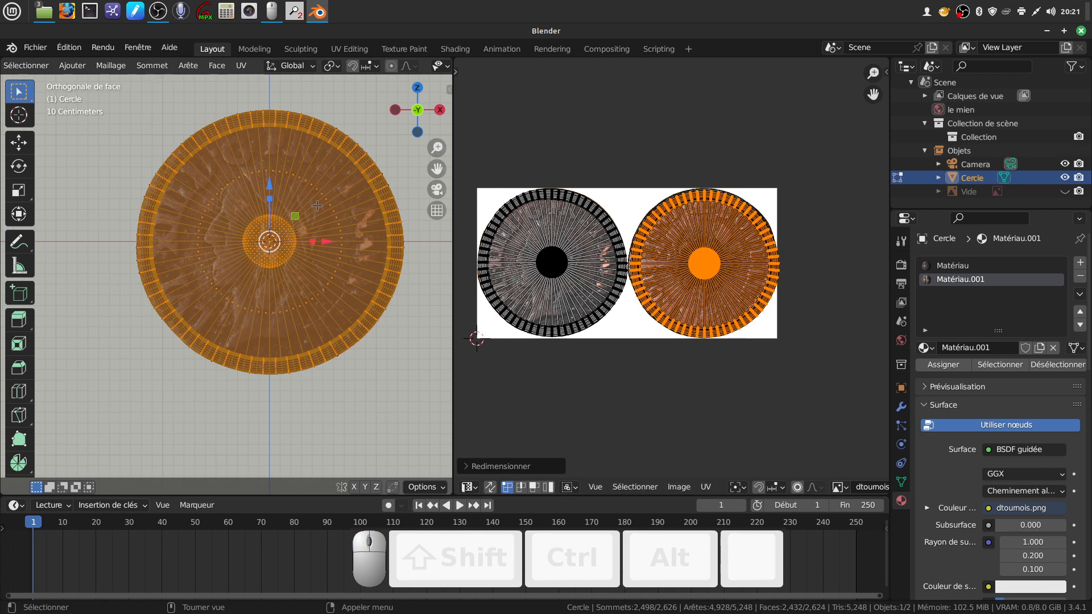
Step: Examine the coin's reverse from the back view in rendered shading, checking the orientation and edges of the fleur-de-lis texture
key("ctrl+KP_1")
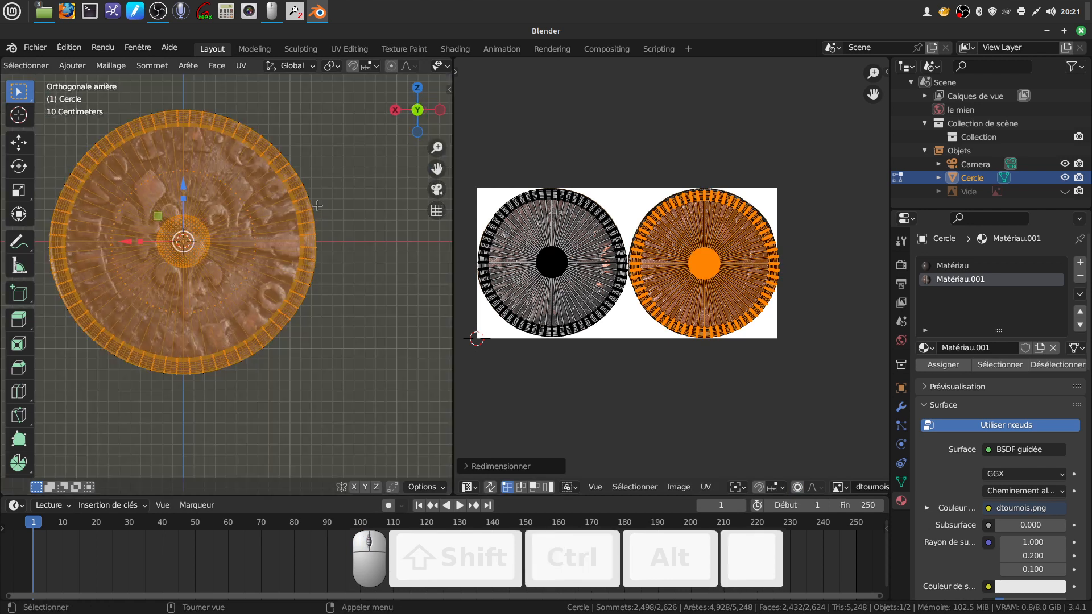
scroll(318, 206, "up", 2)
scroll(297, 212, "down", 3)
scroll(265, 254, "up", 1)
middle_click_drag(266, 255, 305, 264, "shift")
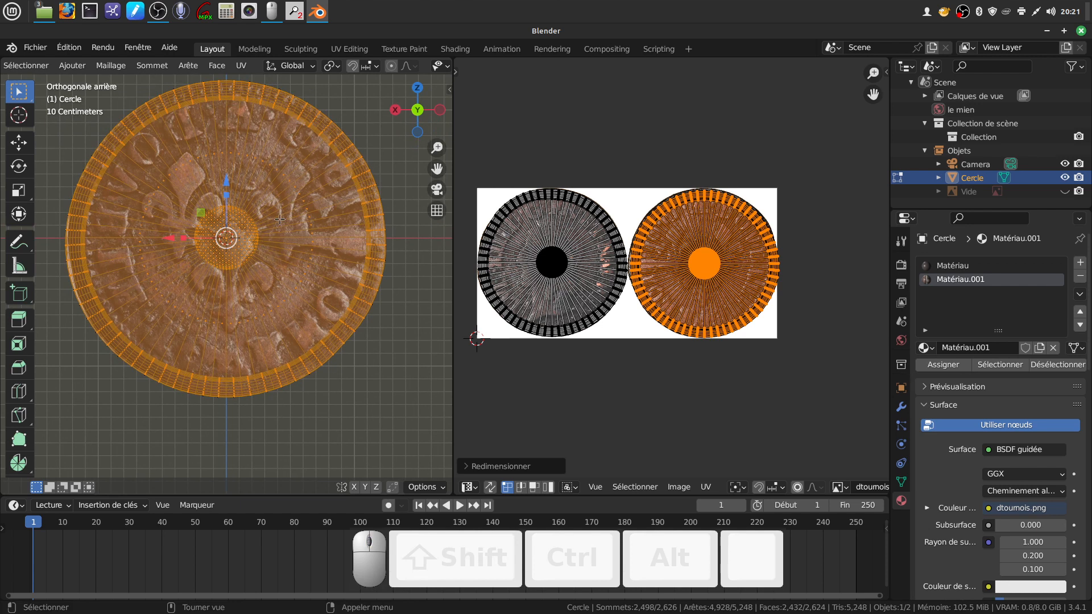
scroll(417, 66, "down", 5)
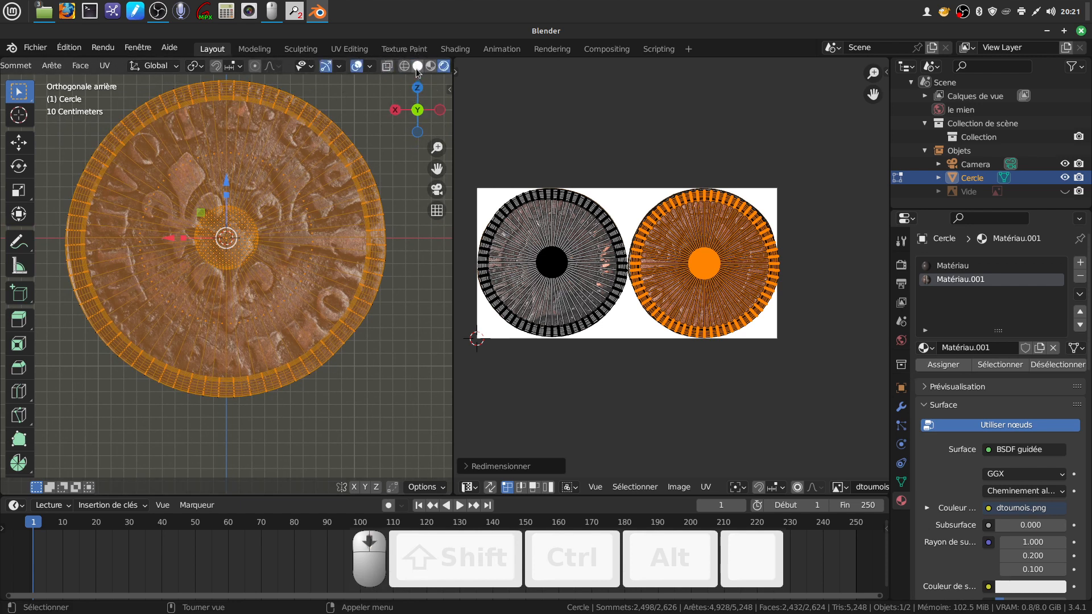
left_click(402, 66)
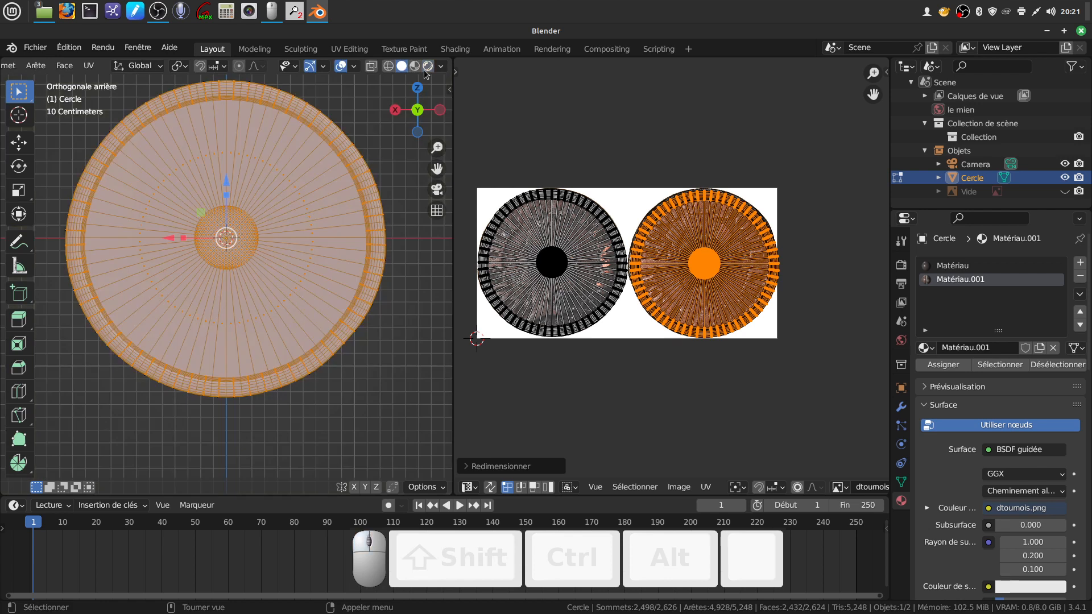
left_click(426, 67)
key("Tab")
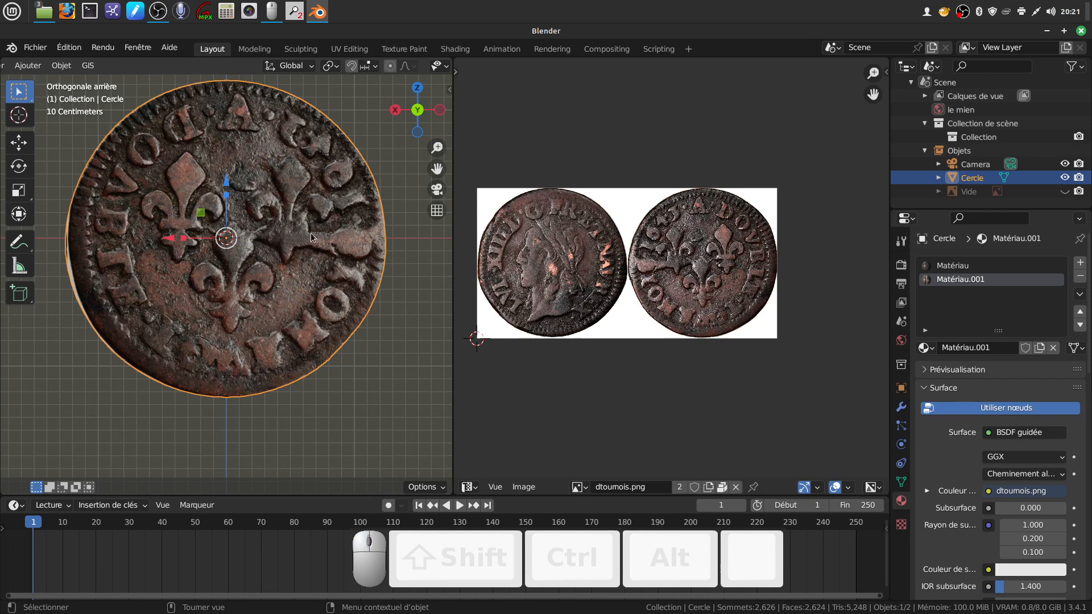
key("Tab")
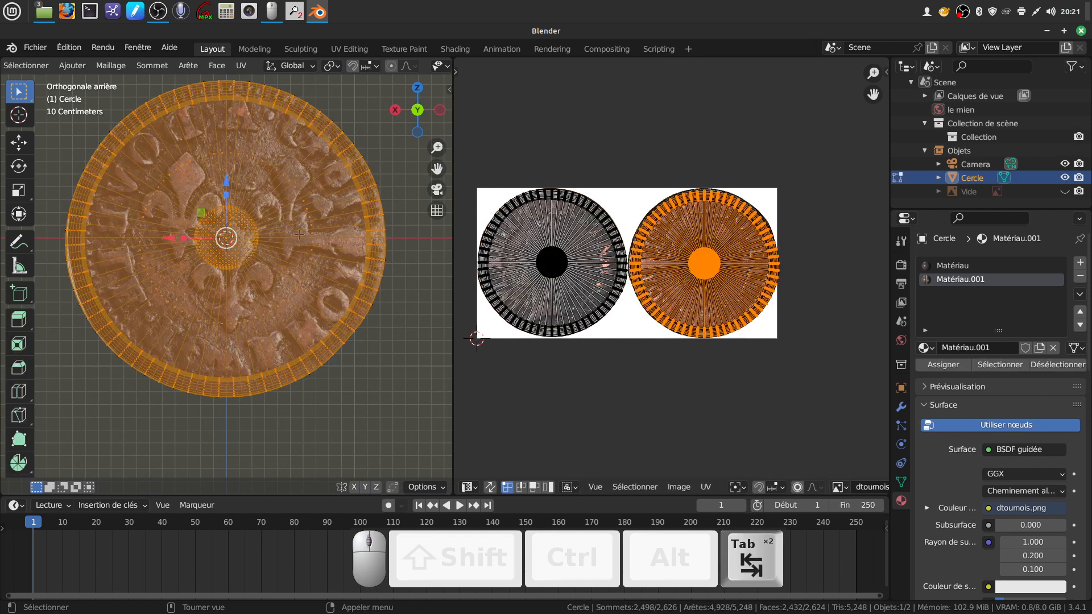
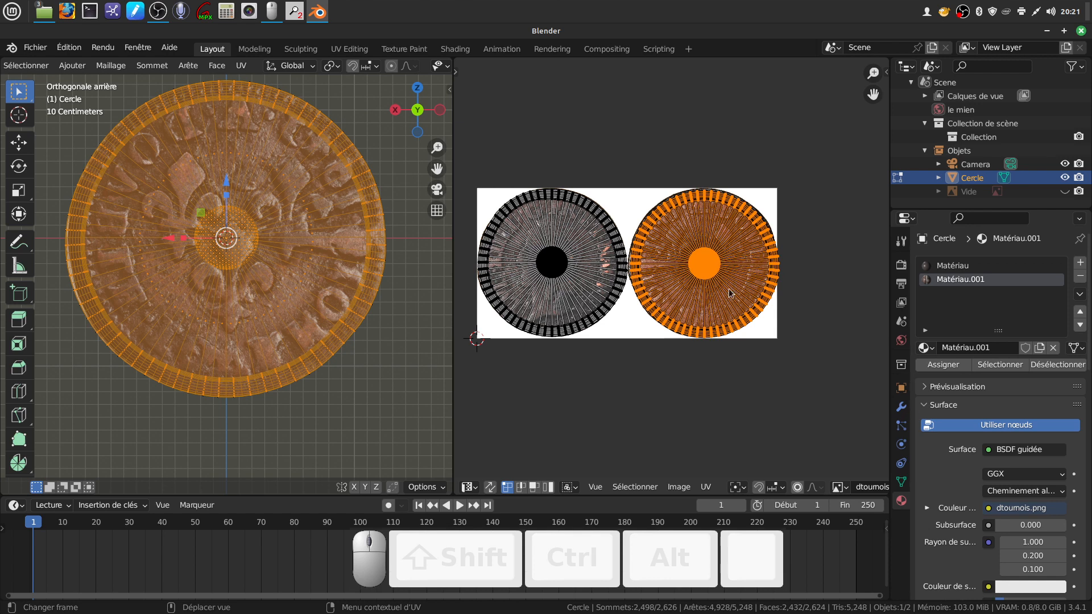
Step: Mirror the fleur-de-lis UV island horizontally by scaling it -1 along X, and check the reverse in Object Mode
key("s")
type("x")
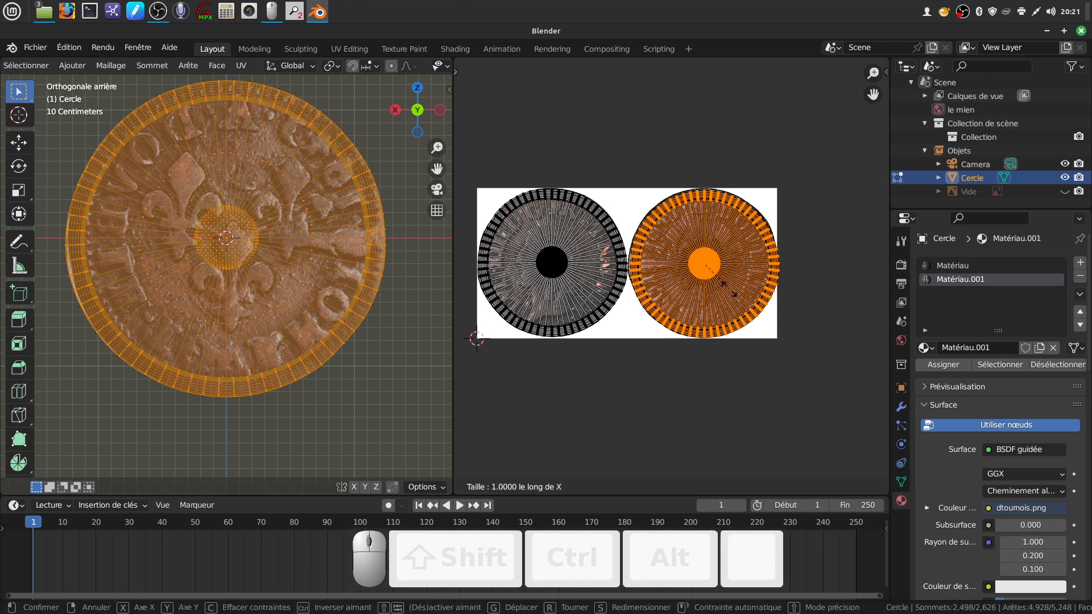
type("-1")
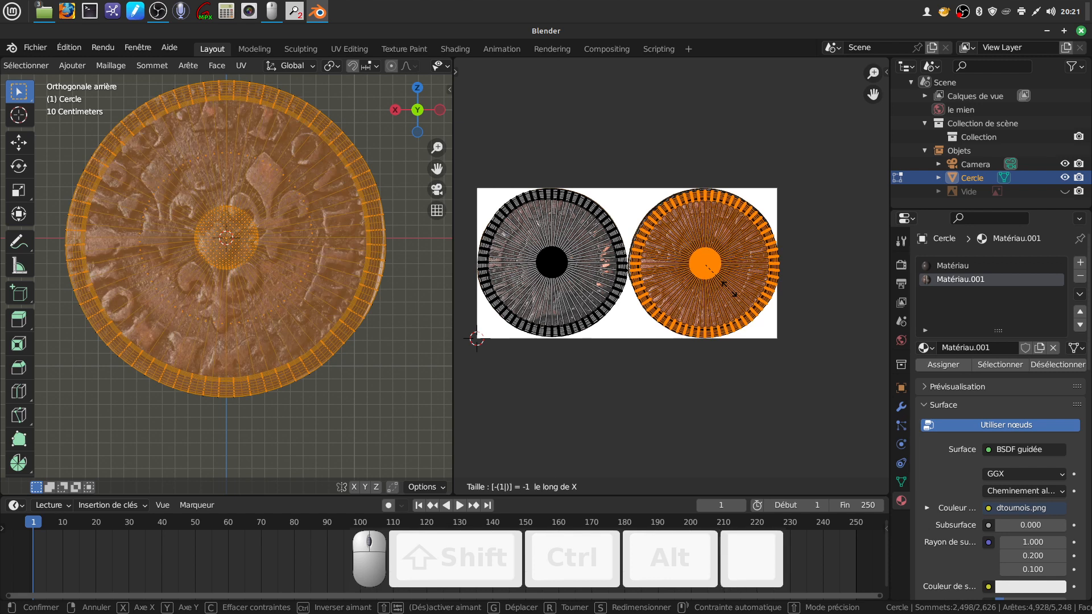
left_click(730, 291)
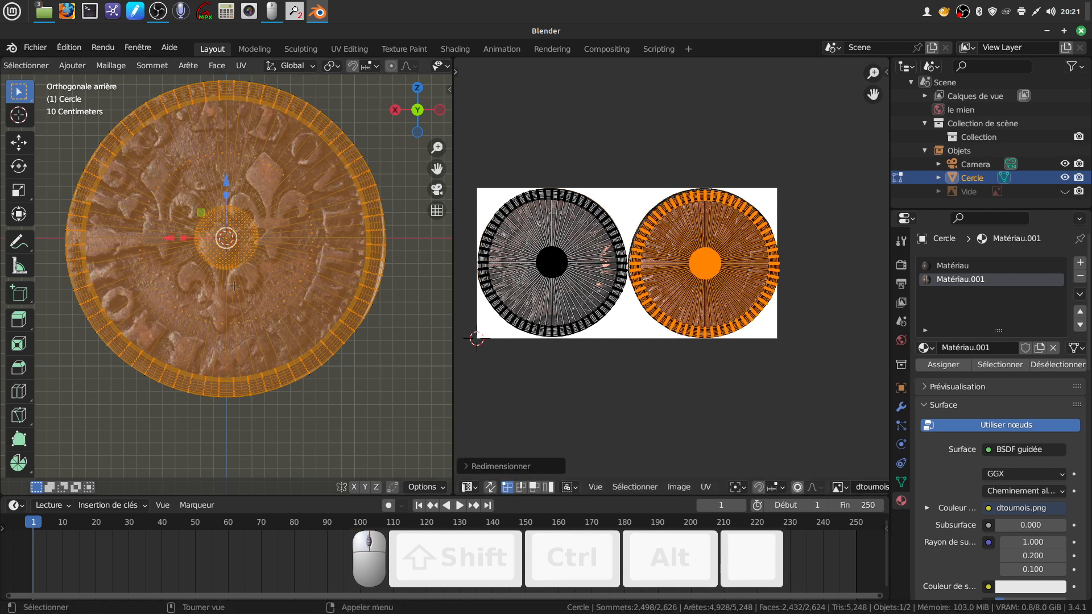
key("Tab")
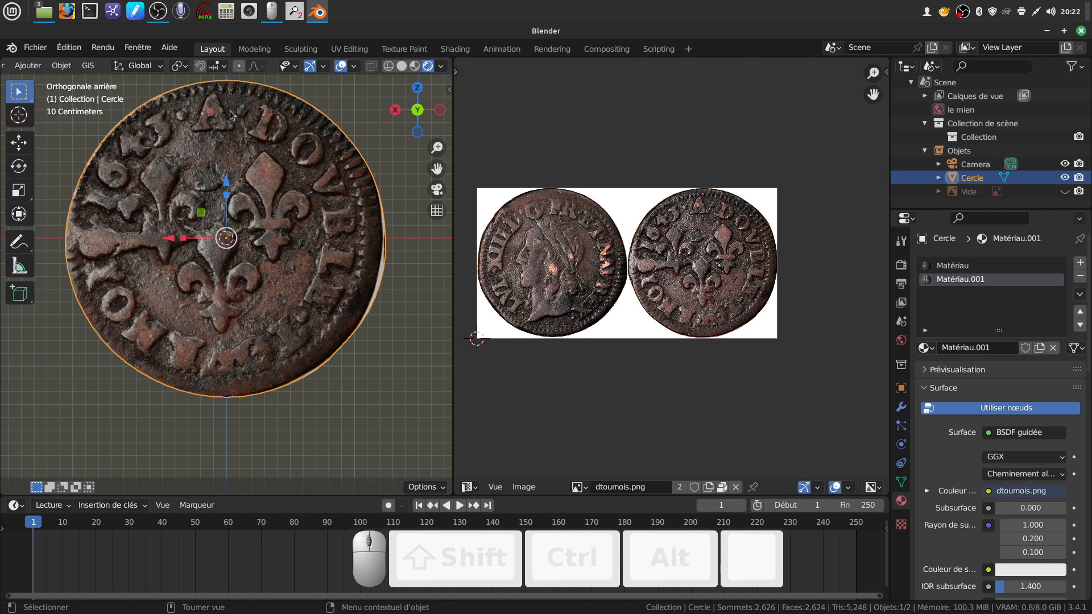
Step: Shift the whole fleur-de-lis UV island by about -0.0048 in X and 0.0095 in Y to centre it on the coin
key("Tab")
scroll(765, 418, "up", 2)
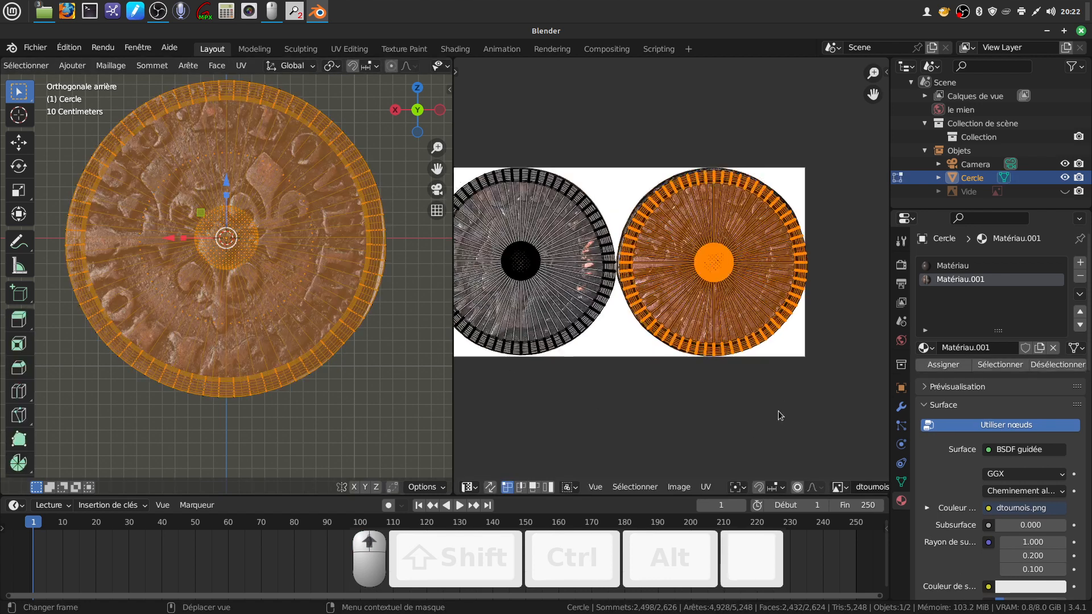
middle_click_drag(805, 388, 753, 383, "shift")
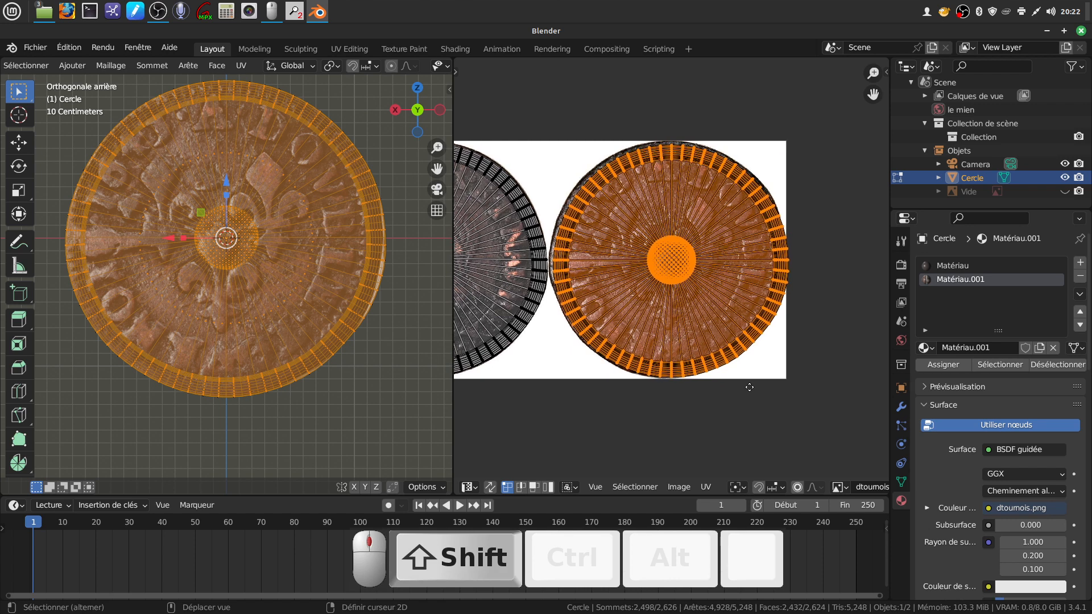
key("g")
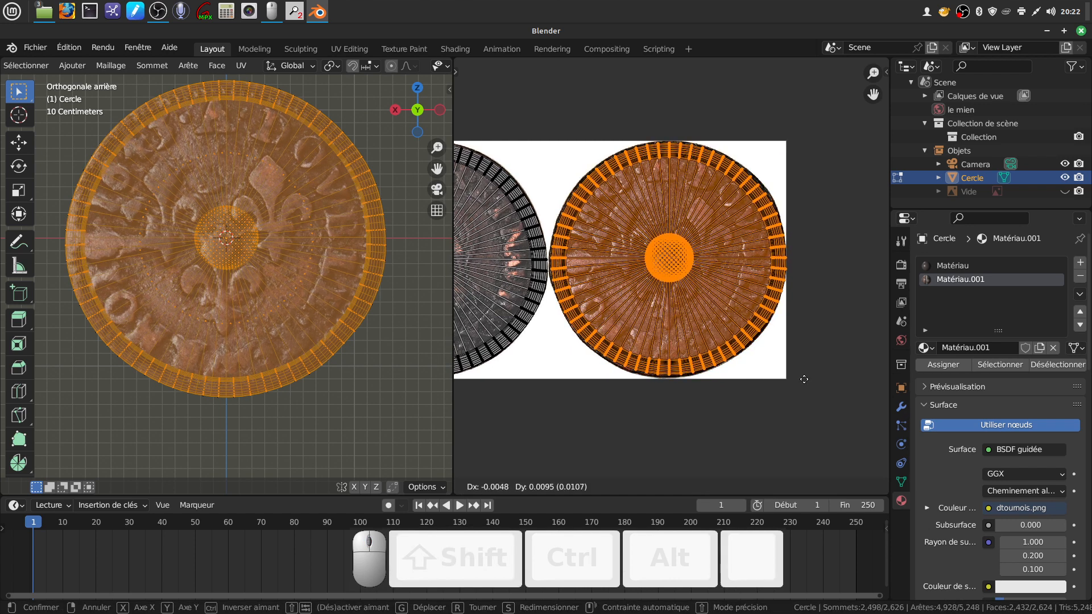
left_click(804, 379)
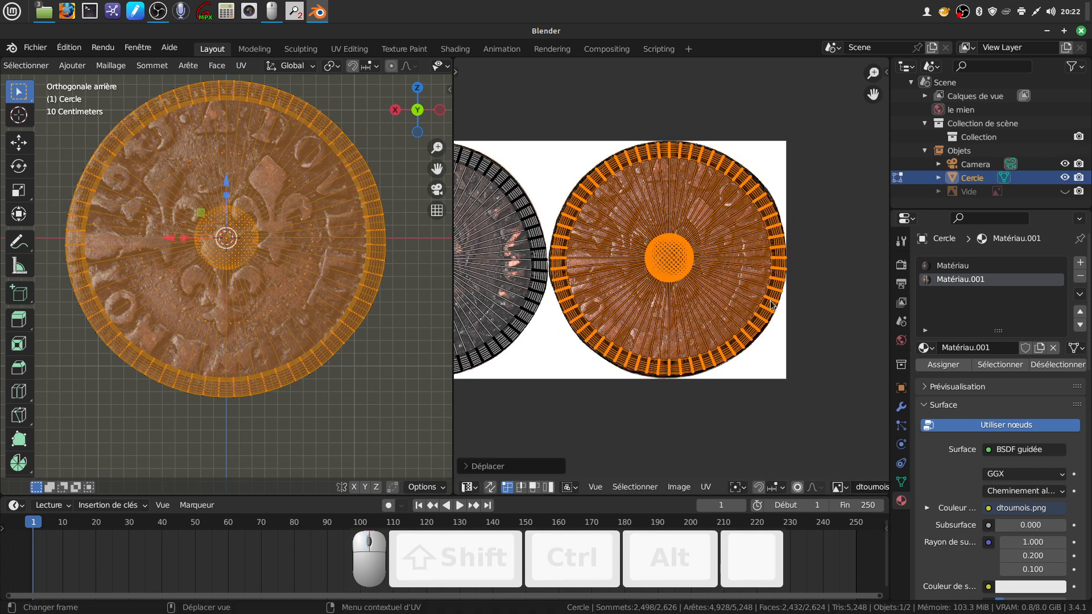
Step: Enable proportional editing and nudge the upper-right rim UVs of the fleur-de-lis island outward by about 0.0047 in X and 0.0038 in Y
middle_click_drag(763, 306, 691, 335, "shift")
key("a")
key("c")
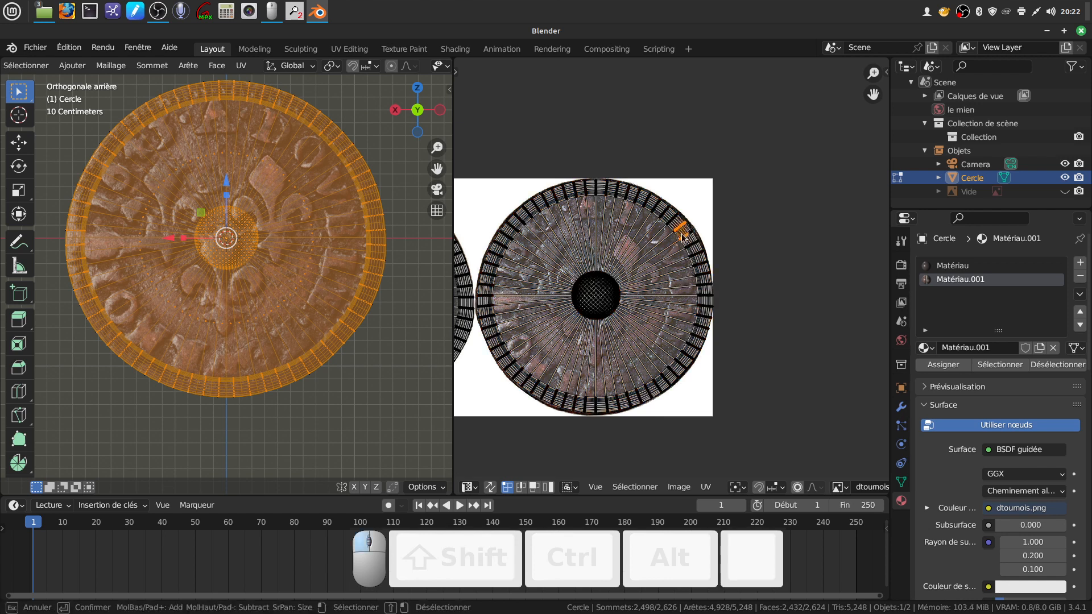
right_click(674, 247)
left_click(796, 489)
scroll(735, 223, "up", 1)
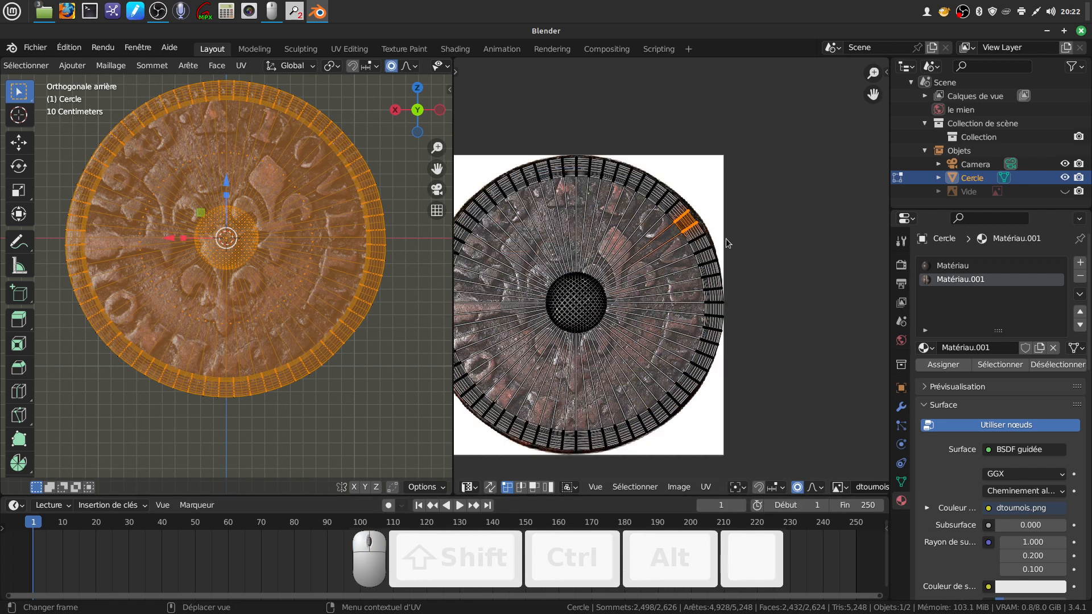
key("g")
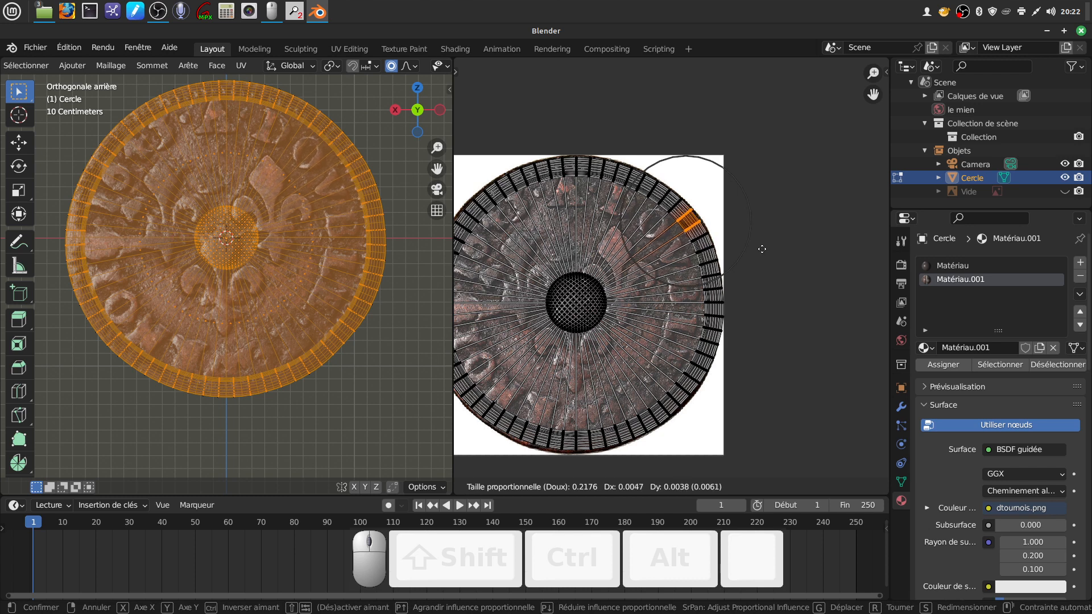
left_click(760, 249)
Step: Nudge the lower-left rim UVs of the fleur-de-lis island slightly down and left to the coin's edge with proportional editing
middle_click_drag(596, 308, 655, 178, "shift")
left_click_drag(571, 314, 635, 347)
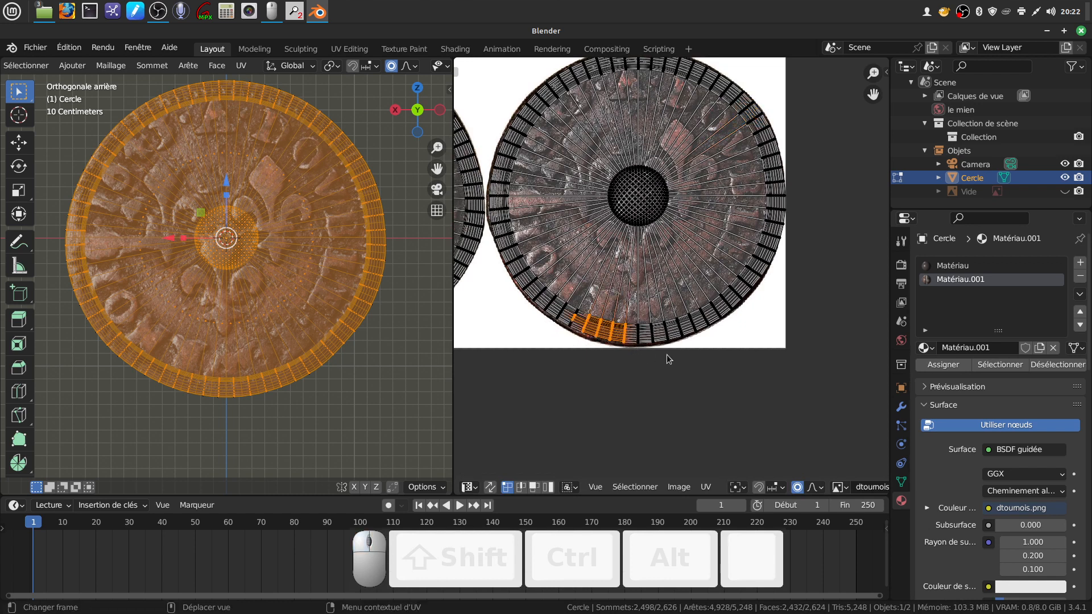
key("g")
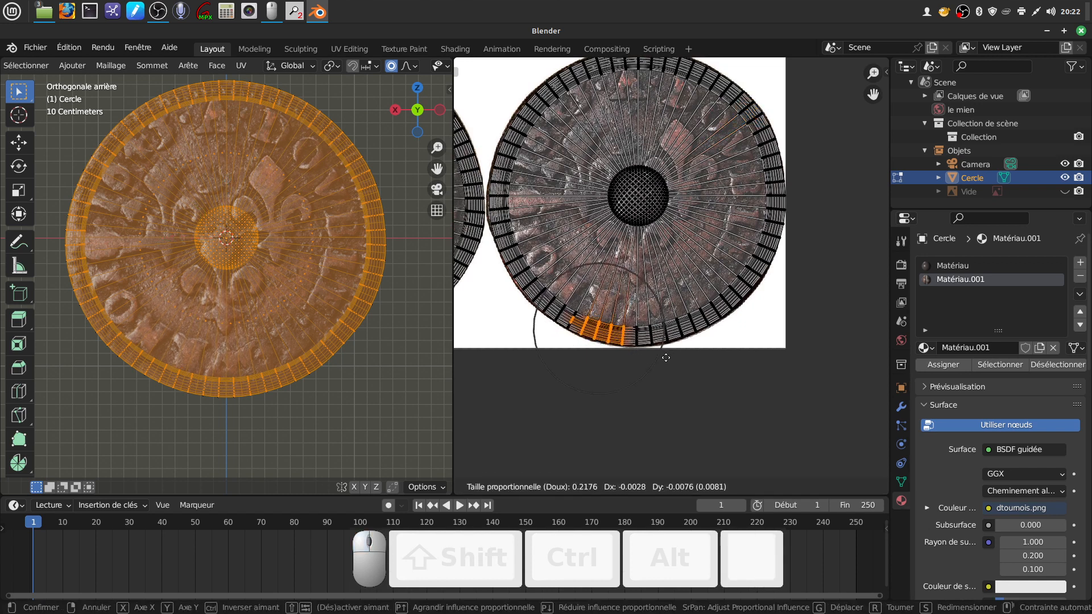
left_click(667, 362)
Step: Nudge the left rim UVs of the fleur-de-lis island outward by about -0.0047 in X with proportional editing
middle_click_drag(537, 211, 581, 267, "shift")
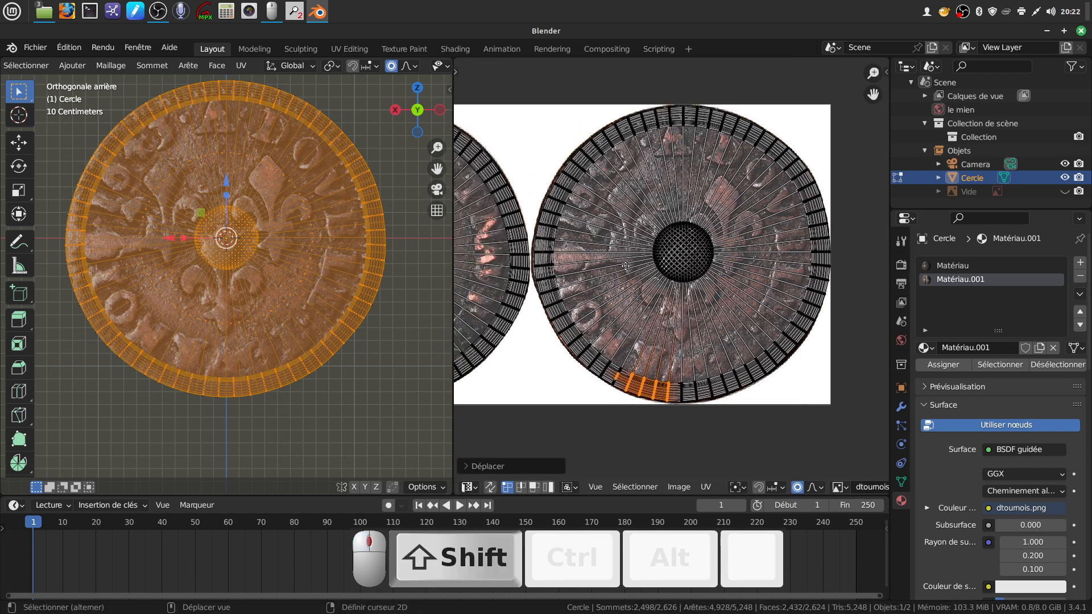
key("b")
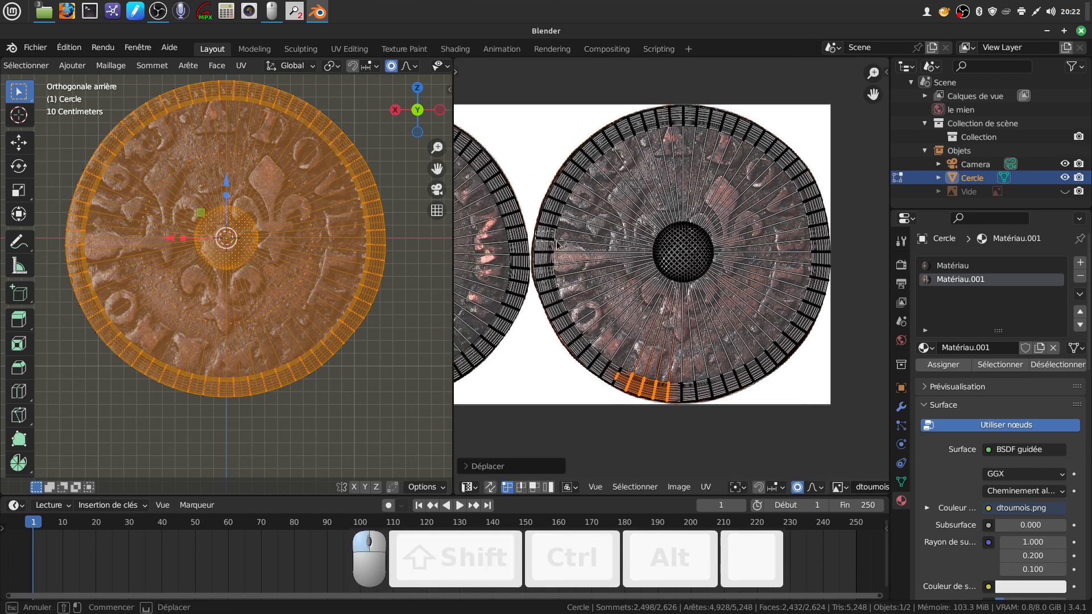
left_click_drag(560, 244, 535, 292)
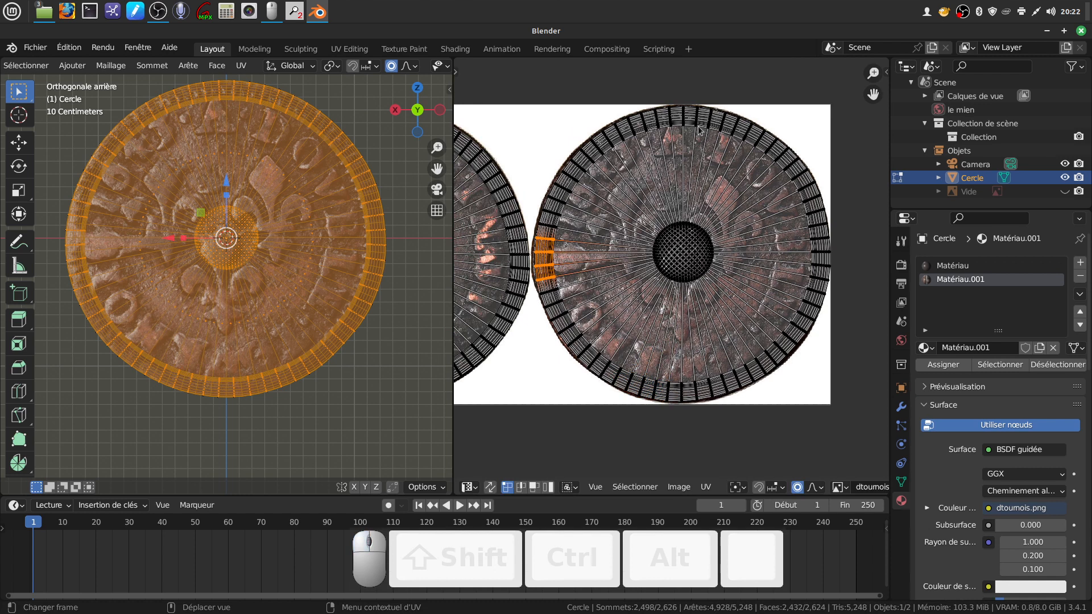
left_click(821, 488)
key("g")
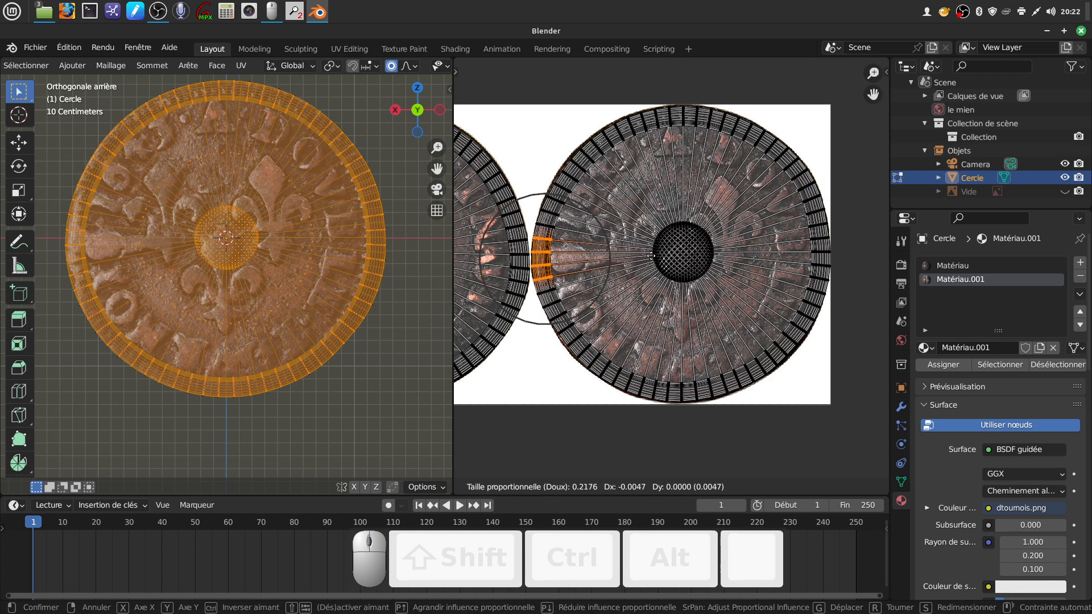
left_click(652, 255)
Step: Nudge the upper-left rim UVs of the fleur-de-lis island by about -0.0038 in X and 0.0038 in Y
left_click_drag(561, 143, 593, 196)
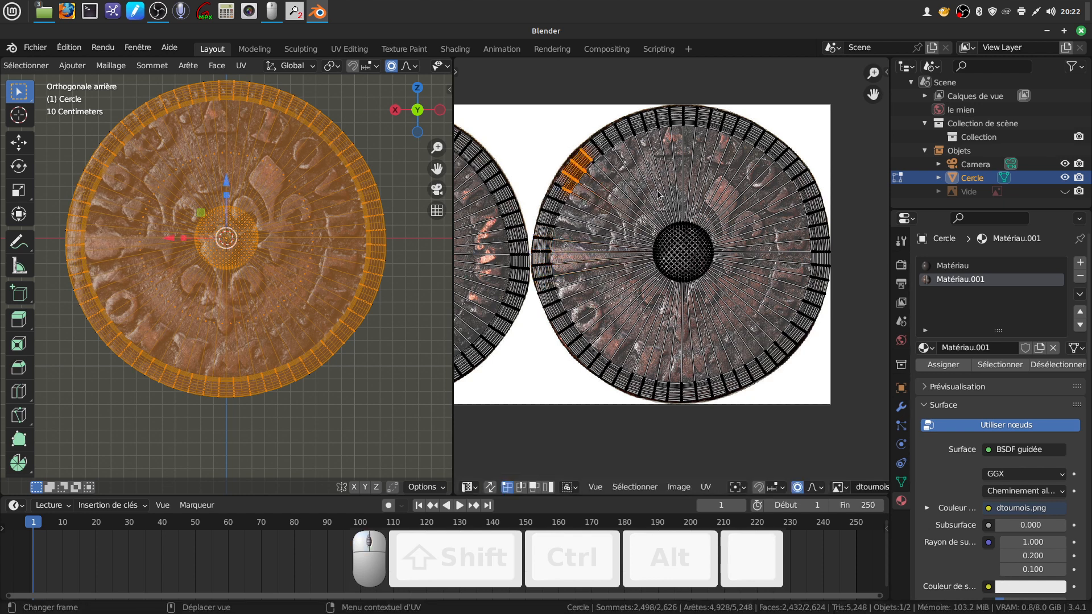
key("g")
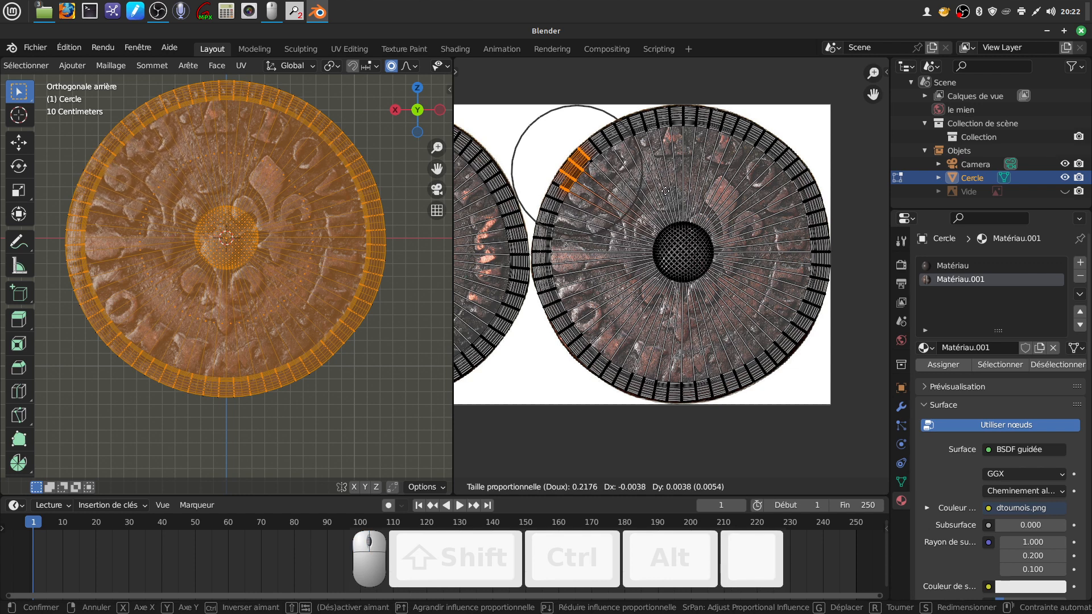
left_click(665, 191)
scroll(696, 214, "down", 1)
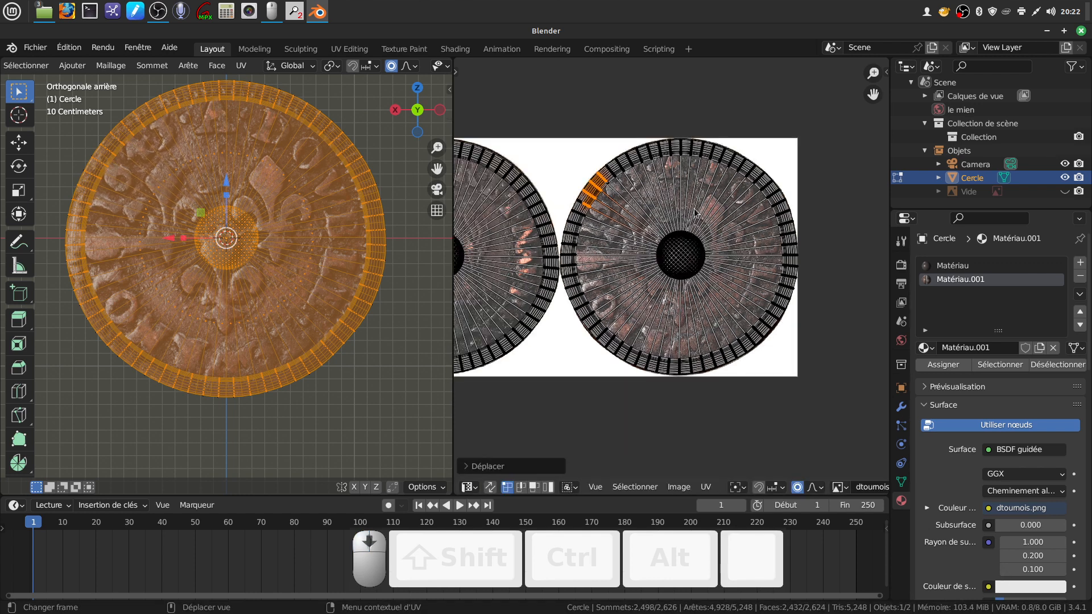
Step: Nudge the lower-right rim UVs of the fleur-de-lis island by about 0.0028 in X and -0.0038 in Y
middle_click_drag(694, 239, 549, 146, "shift")
scroll(663, 267, "up", 4)
middle_click_drag(586, 218, 707, 230, "shift")
left_click_drag(625, 166, 694, 225)
key("g")
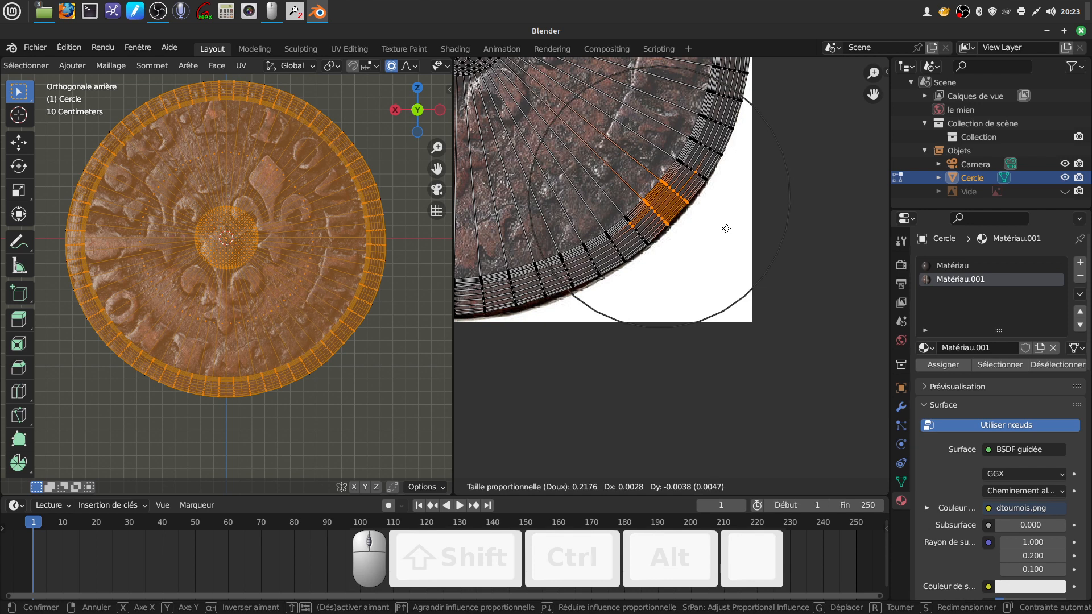
left_click(726, 229)
Step: Nudge the rim UVs just right of the island's bottom by about 0.0019 in X and -0.0076 in Y
middle_click_drag(728, 231, 657, 212, "shift")
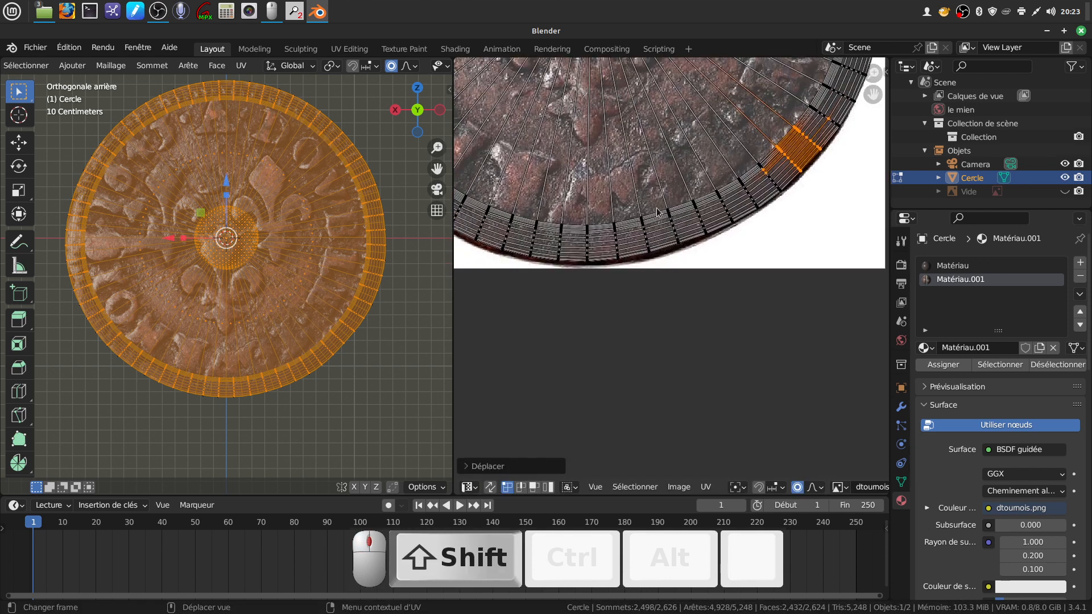
left_click_drag(631, 206, 681, 272)
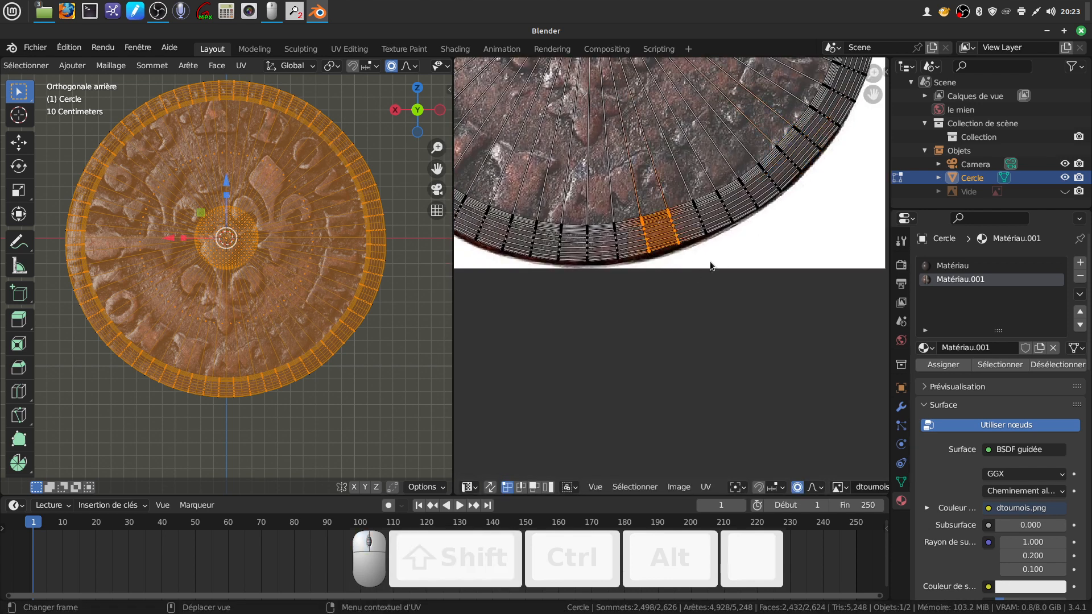
key("g")
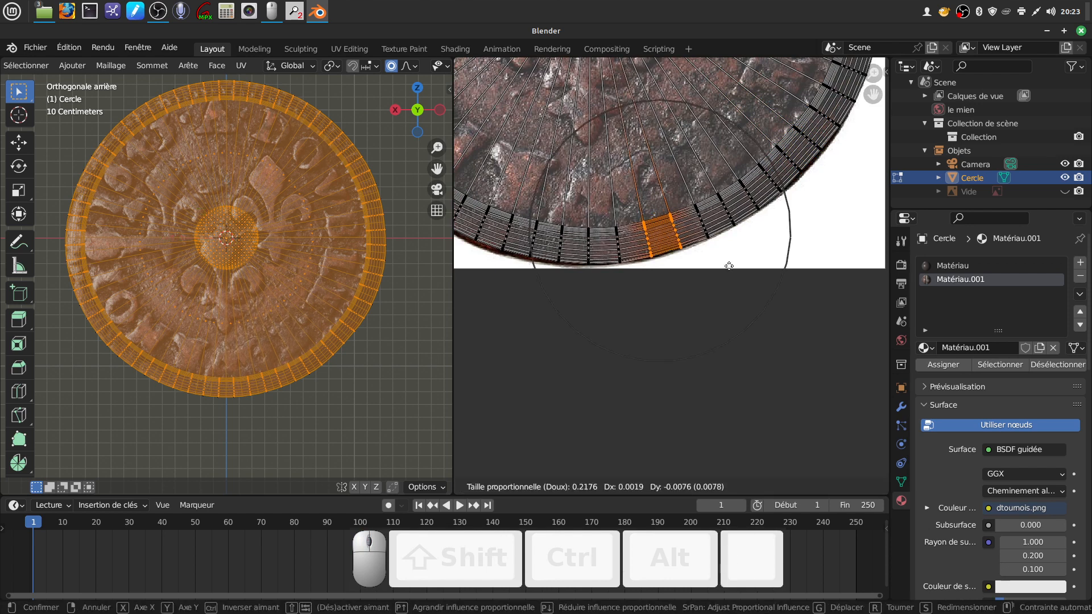
left_click(729, 265)
Step: Return to Object Mode and inspect the textured fleur-de-lis side of the coin in an enlarged 3D view
middle_click_drag(729, 265, 665, 165, "shift")
scroll(642, 164, "down", 1)
scroll(642, 164, "down", 6)
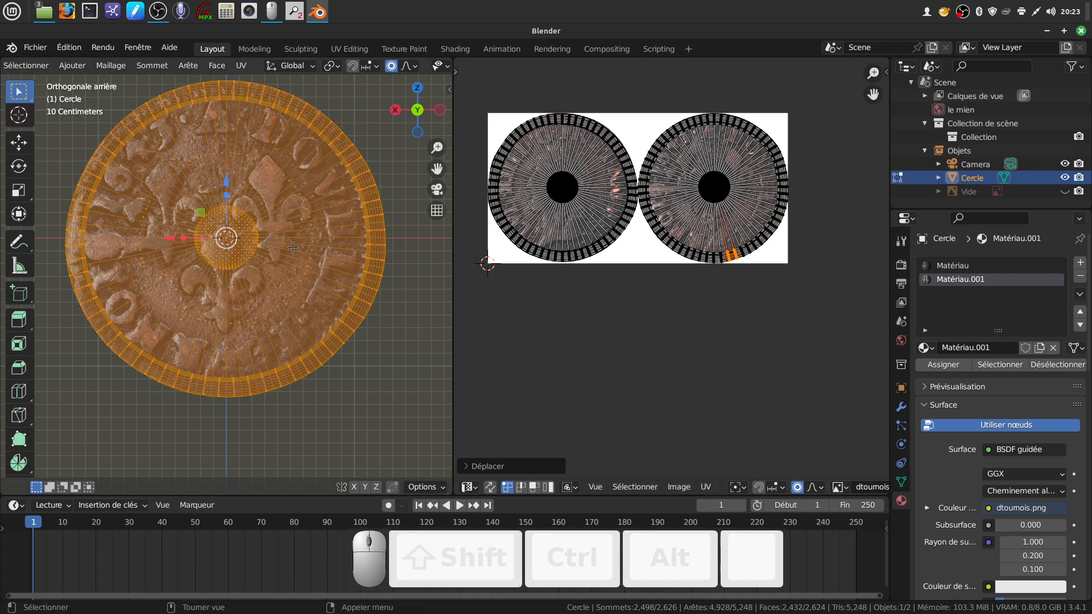
key("Tab")
middle_click_drag(296, 243, 342, 244)
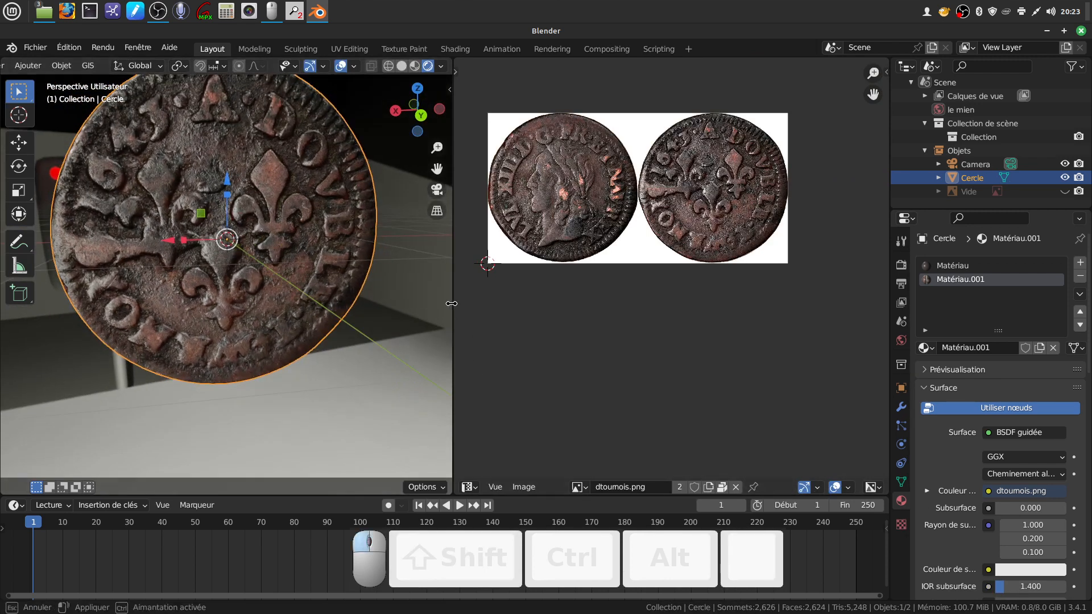
left_click_drag(455, 304, 626, 308)
left_click(565, 322)
scroll(439, 292, "down", 1)
scroll(439, 292, "down", 2)
middle_click_drag(439, 292, 290, 212)
Step: Turn the UV editor area into a Shader Editor and move the dtournois.png texture node away from the Principled BSDF
left_click_drag(626, 319, 430, 330)
left_click(454, 489)
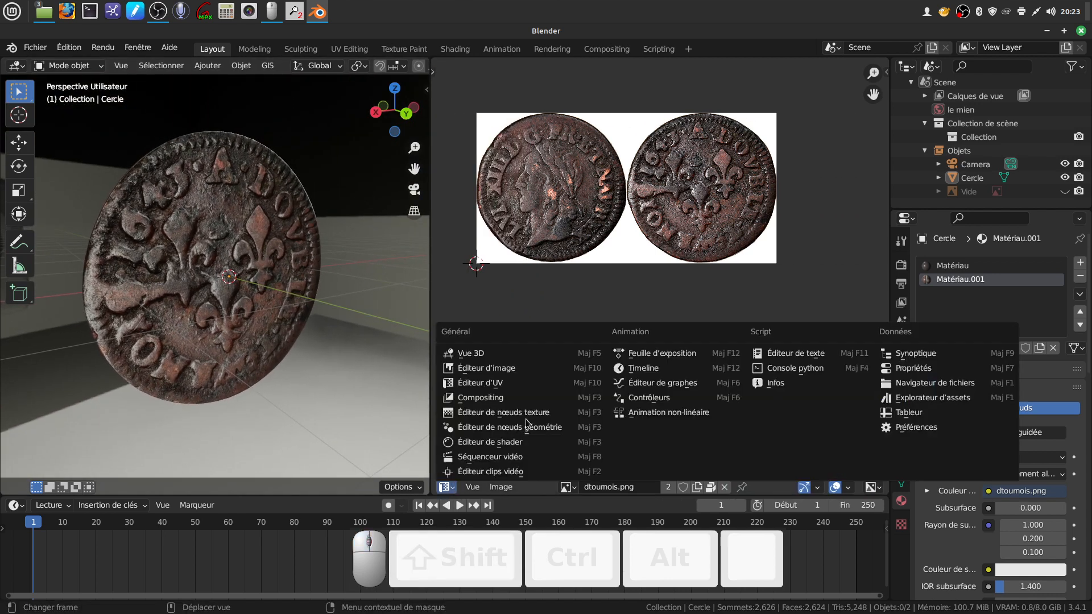
left_click(534, 443)
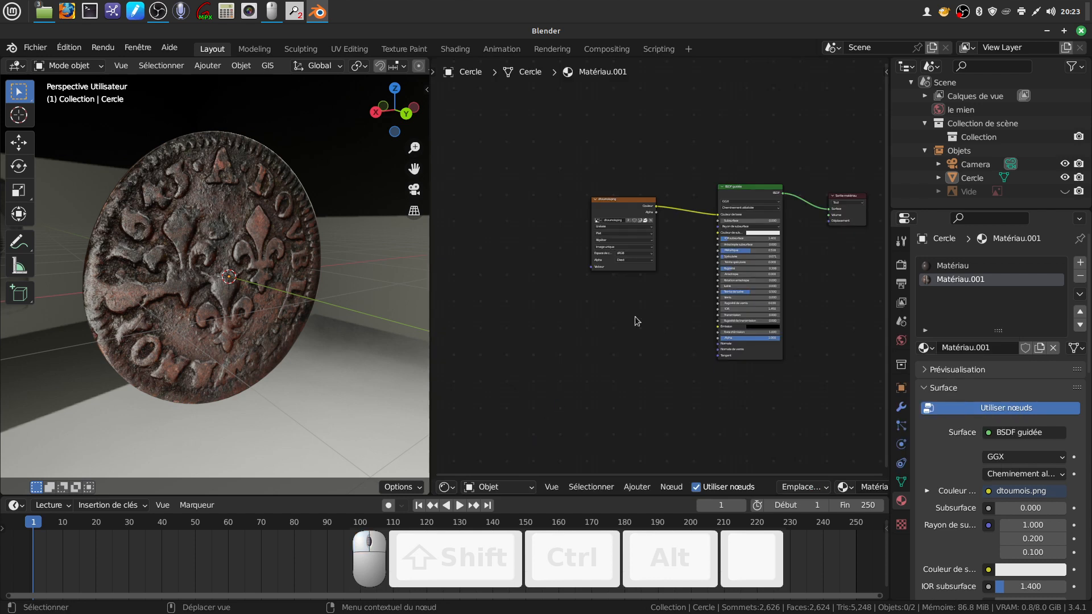
scroll(605, 325, "up", 1)
middle_click_drag(335, 317, 289, 281)
scroll(310, 303, "up", 5)
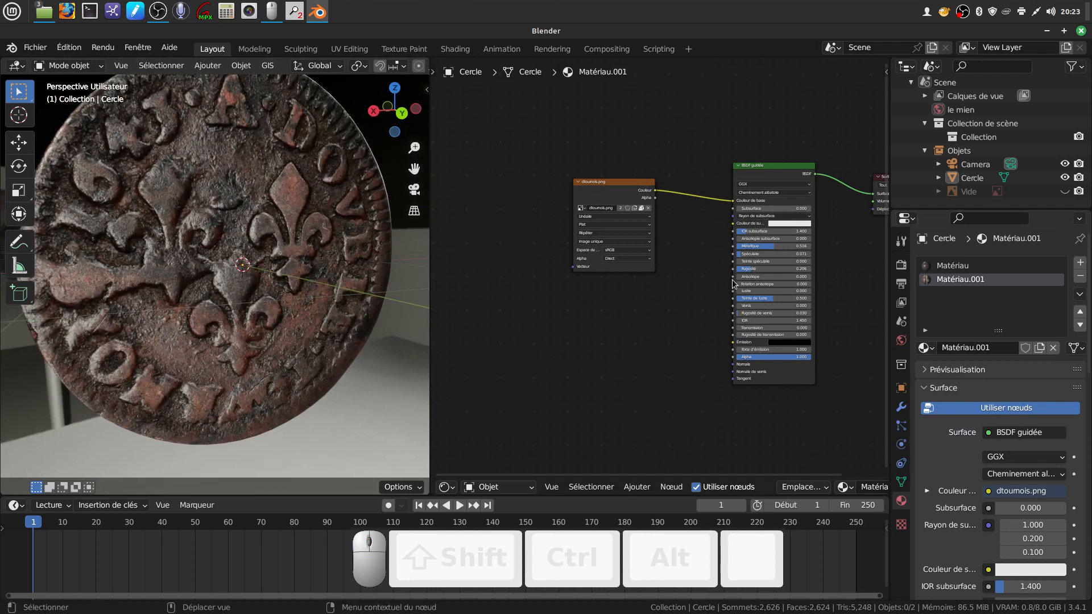
scroll(606, 336, "down", 3)
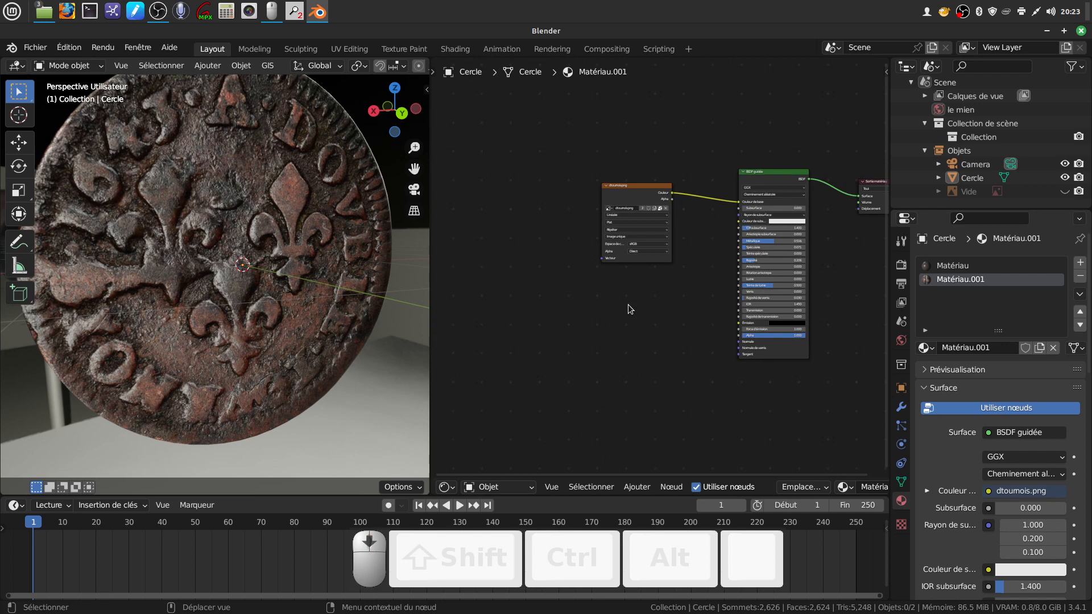
middle_click_drag(628, 305, 635, 291)
left_click_drag(626, 187, 587, 189)
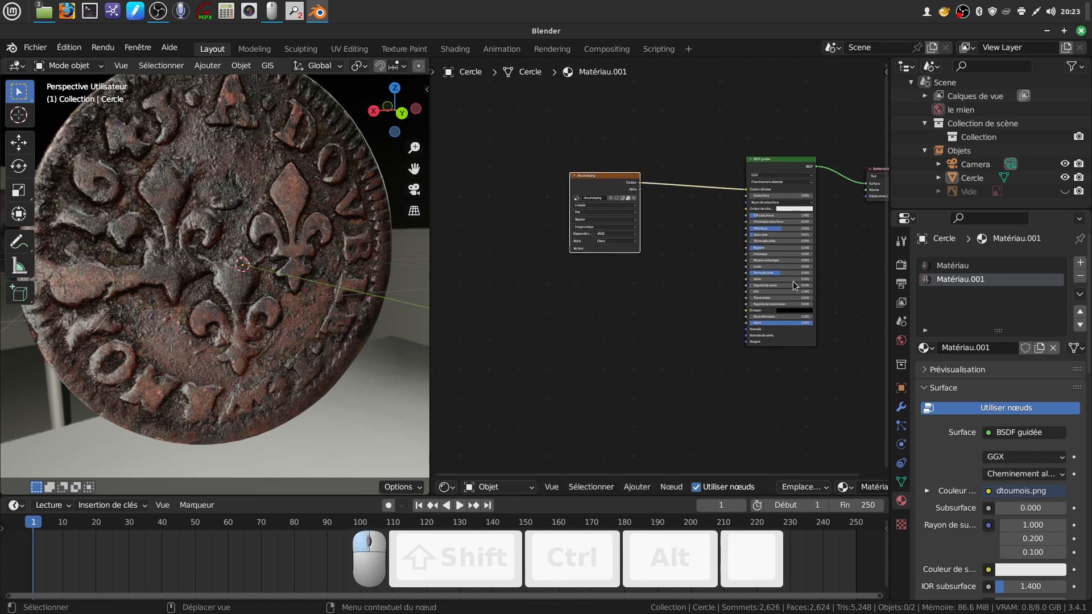
Step: Make Matériau the active material and add a Texture Coordinate node well to the left of its Principled BSDF
left_click(953, 265)
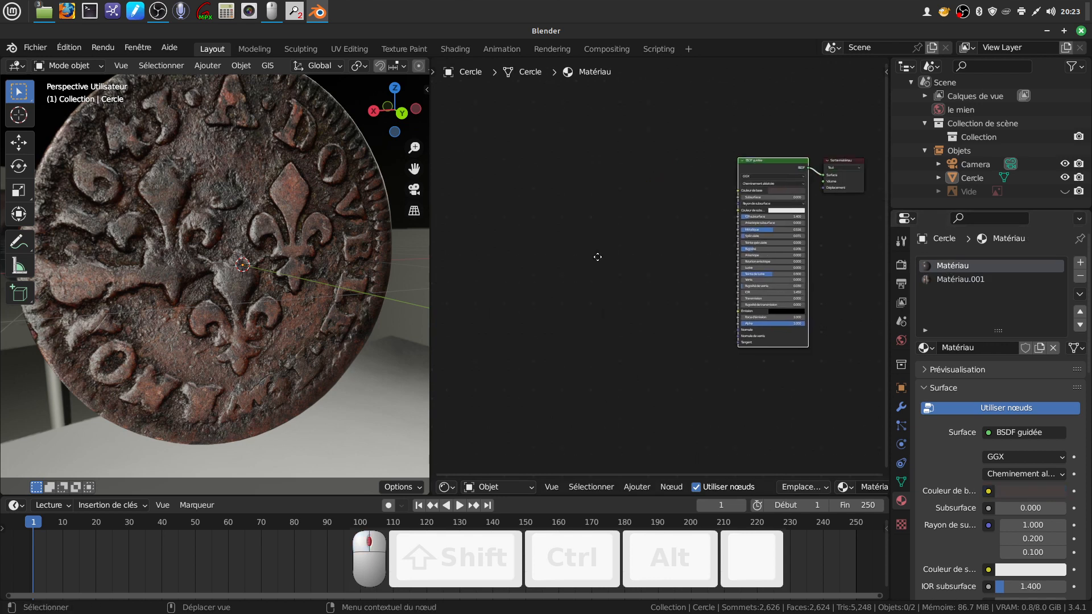
left_click(627, 488)
mouse_move(653, 453)
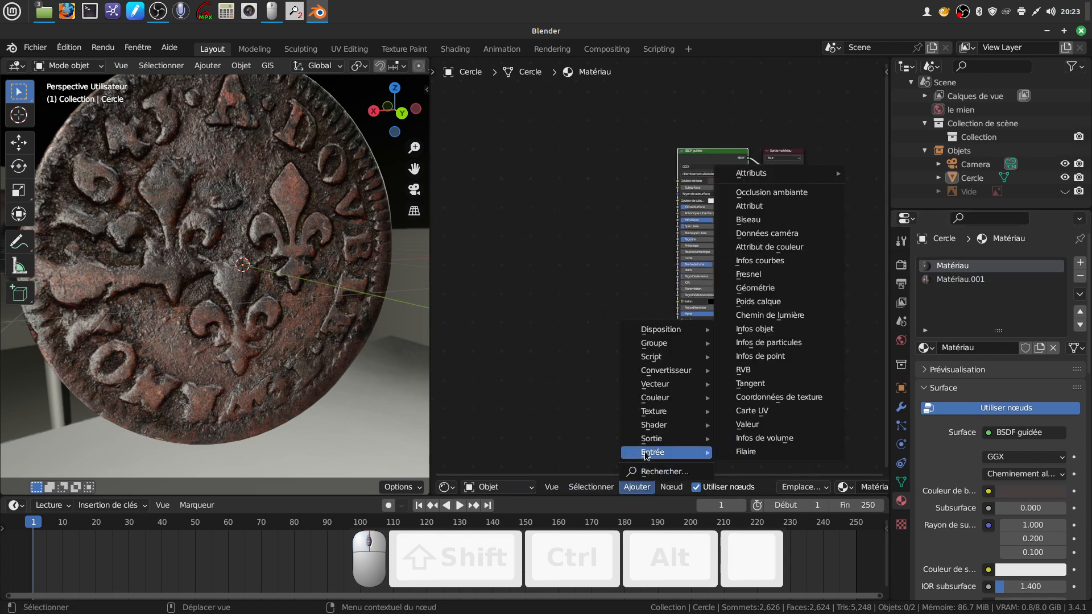
left_click(772, 397)
left_click(490, 170)
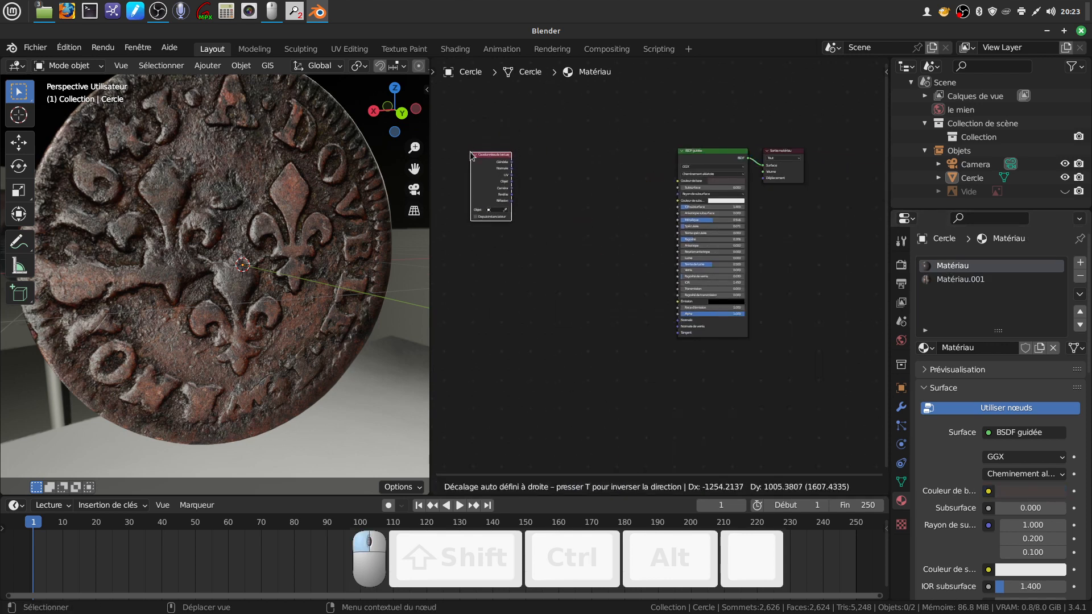
Step: Add a Noise Texture node and line it up beside the Texture Coordinate node, leaving room before the Principled BSDF
left_click(636, 487)
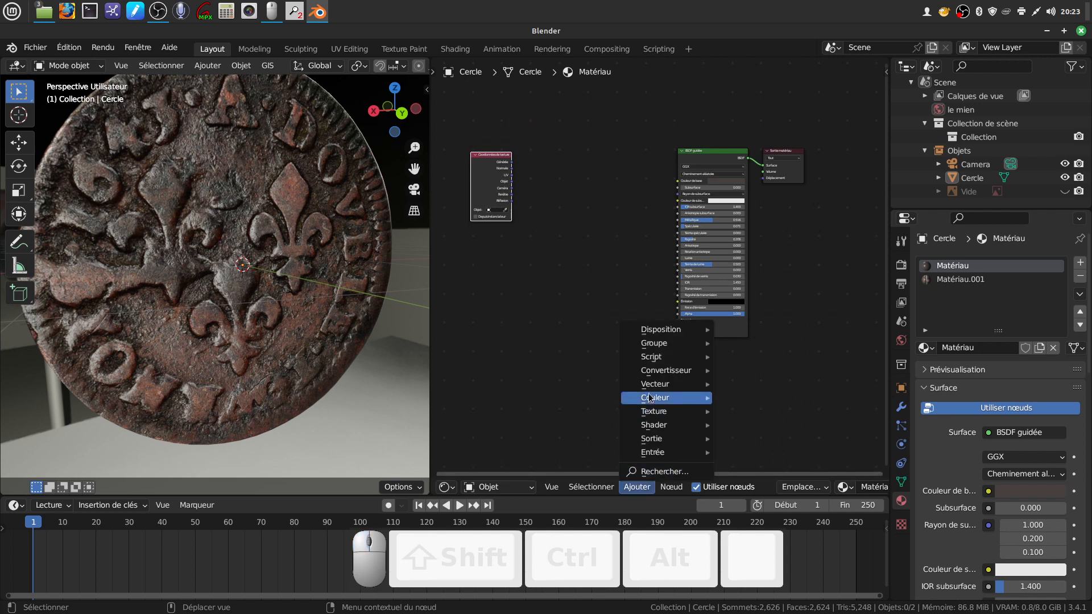
mouse_move(655, 412)
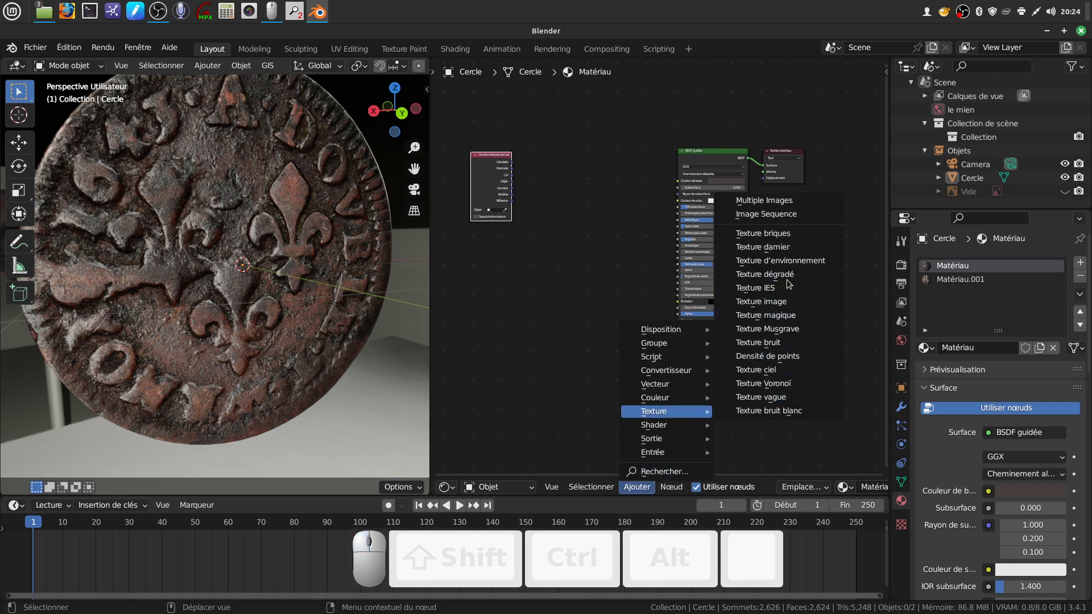
left_click(786, 343)
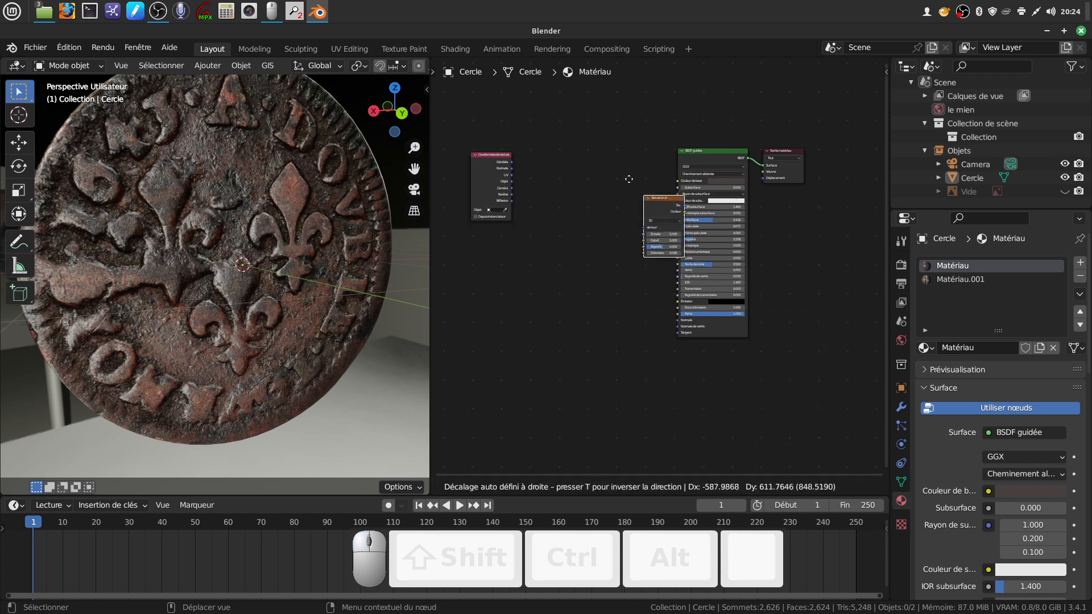
left_click(609, 257)
middle_click_drag(609, 256, 634, 305)
left_click_drag(570, 250, 514, 243)
left_click_drag(630, 230, 570, 222)
Step: Add a ColorRamp node between the Noise Texture and the Principled BSDF
left_click(637, 487)
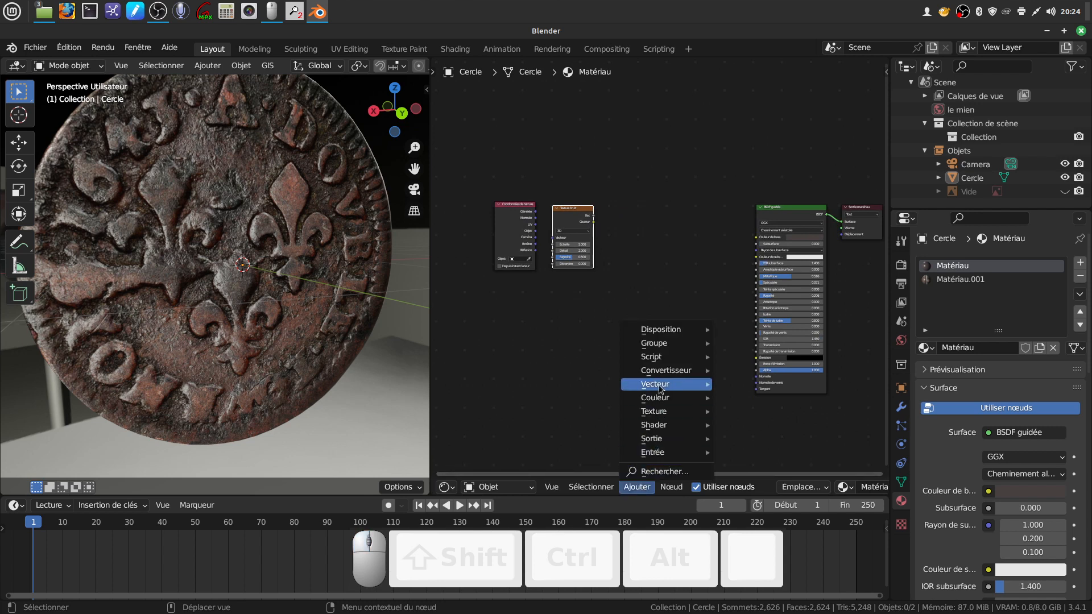
mouse_move(683, 370)
left_click(771, 397)
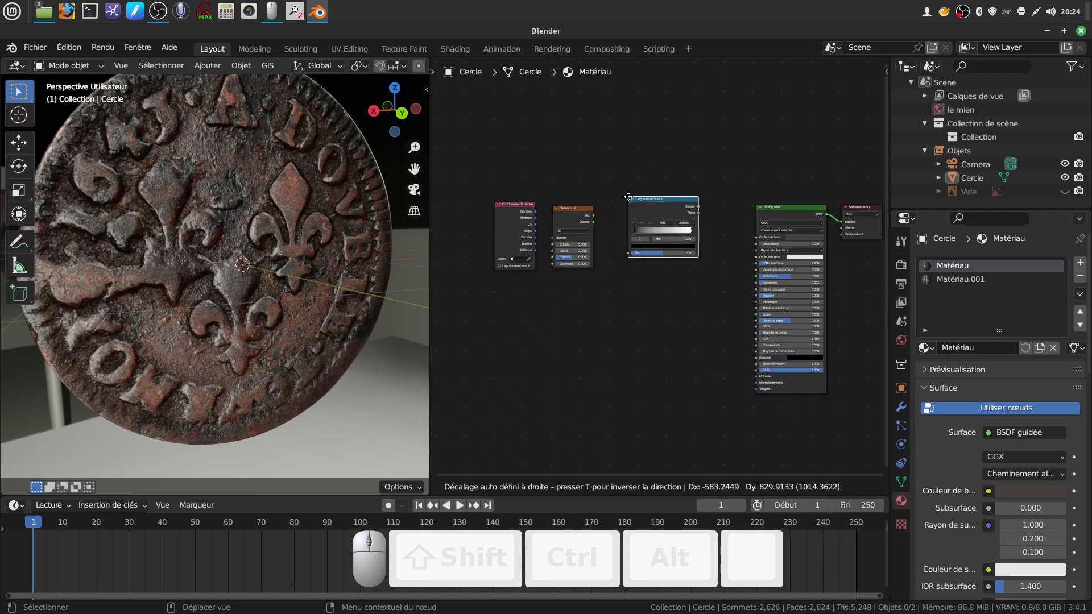
left_click(625, 209)
Step: Move the ColorRamp's white stop to about 0.762 and its black stop to about 0.297
left_click_drag(631, 245, 639, 245)
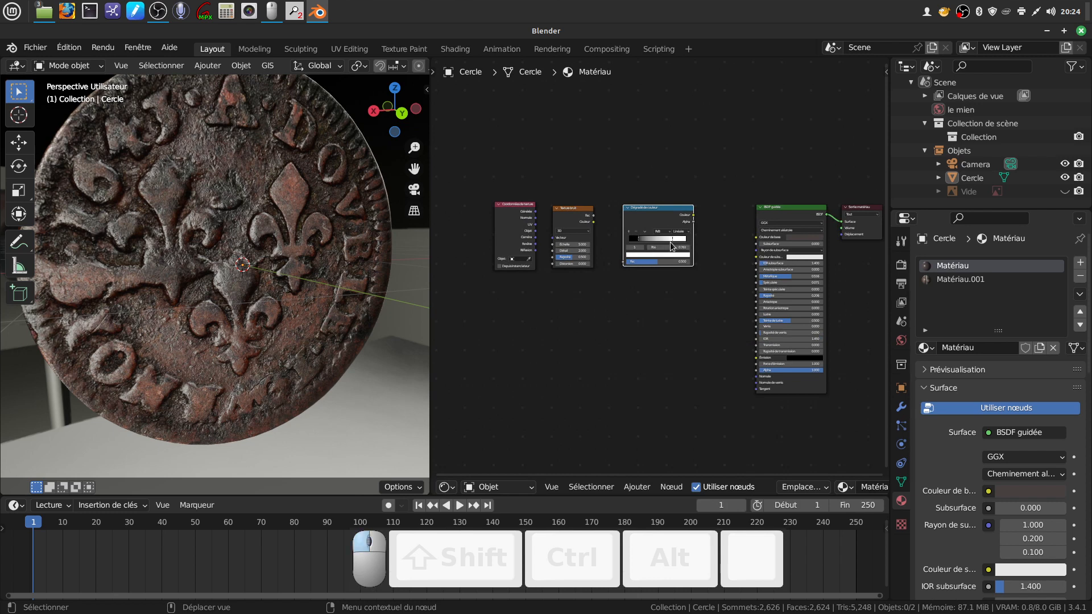
scroll(680, 341, "up", 2)
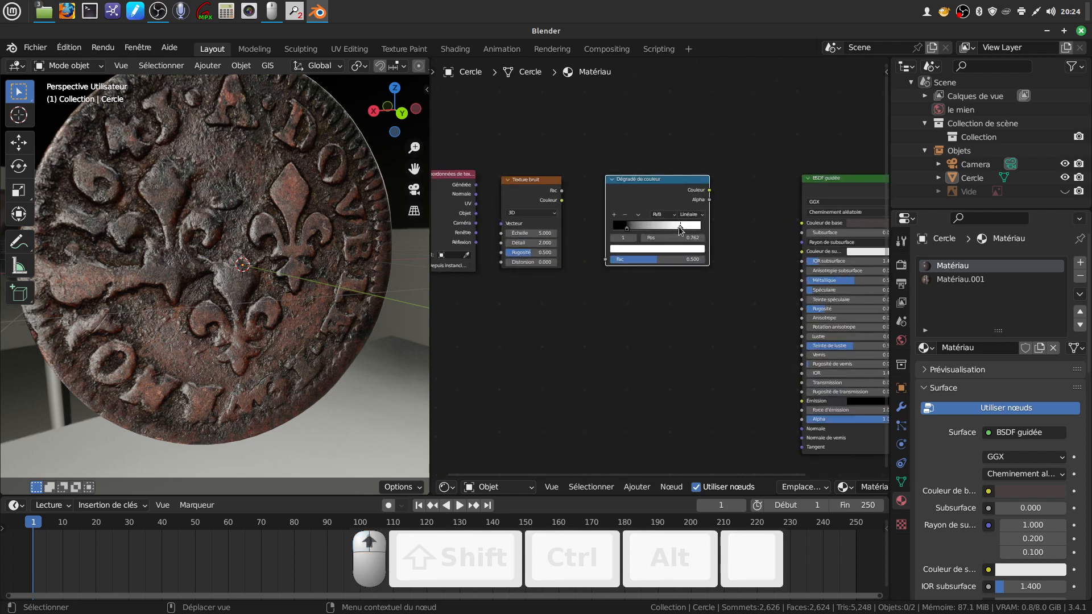
left_click_drag(629, 228, 642, 229)
Step: Add a Bump node below the ColorRamp, in front of the Principled BSDF
scroll(660, 348, "down", 2)
mouse_move(666, 342)
middle_mouse_down()
mouse_move(691, 317)
mouse_move(661, 336)
middle_mouse_up()
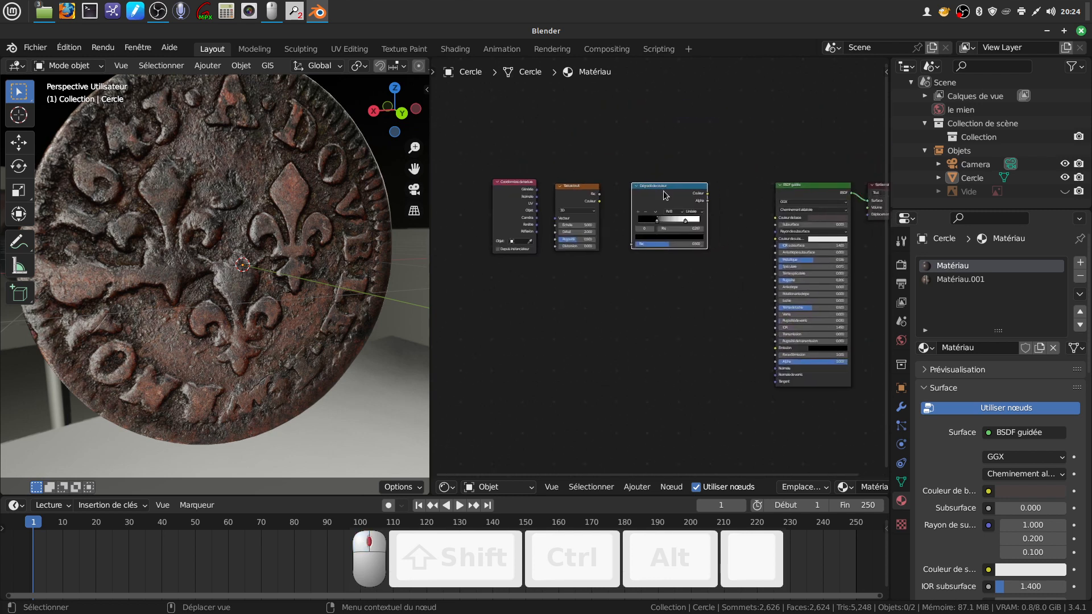
left_click(637, 487)
mouse_move(662, 449)
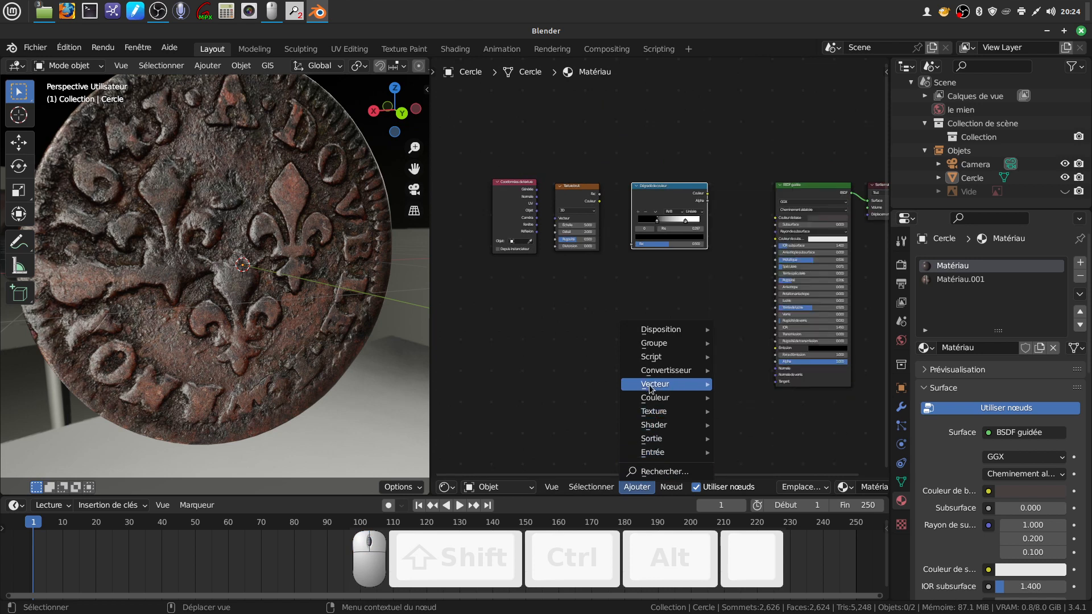
mouse_move(671, 390)
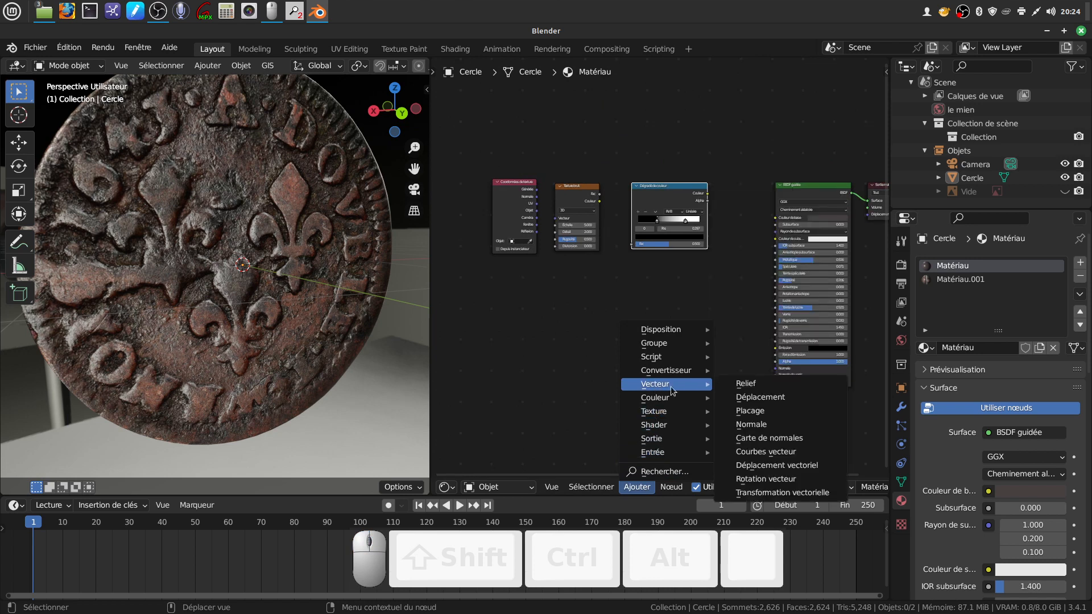
left_click(752, 385)
left_click(723, 336)
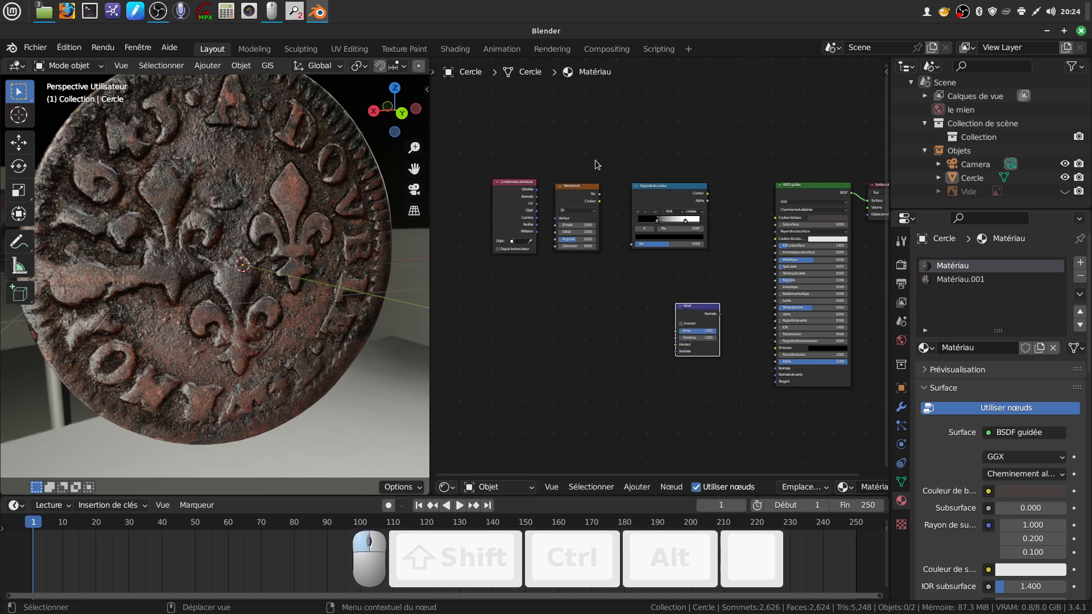
Step: Bring the coin's edge into view and move the Texture Coordinate and Noise Texture nodes farther from the ColorRamp
middle_click_drag(184, 183, 295, 234)
middle_click_drag(541, 294, 579, 326)
left_click_drag(548, 237, 484, 232)
left_click_drag(609, 235, 563, 233)
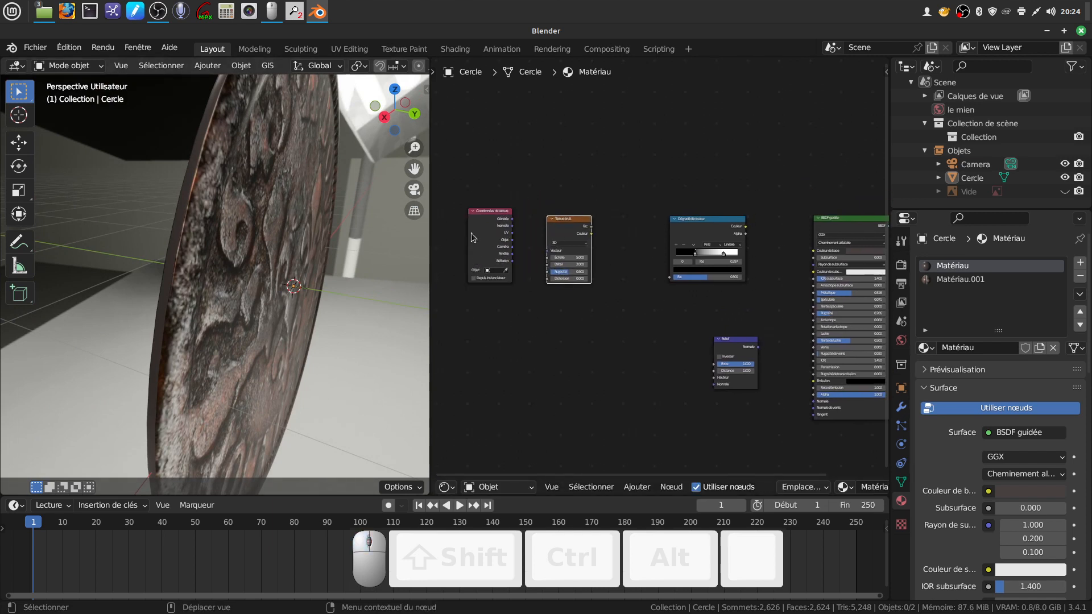
Step: Connect the Texture Coordinate node's Object output to the Noise Texture's Vector input
scroll(533, 287, "up", 2)
left_click_drag(527, 246, 567, 263)
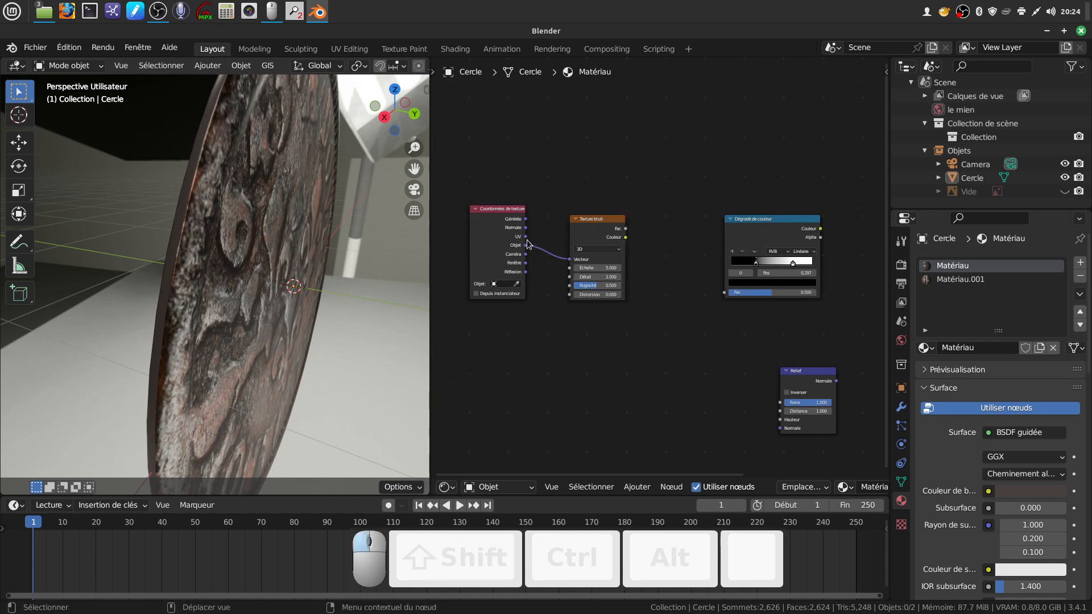
scroll(688, 261, "up", 1)
middle_click_drag(687, 262, 652, 279)
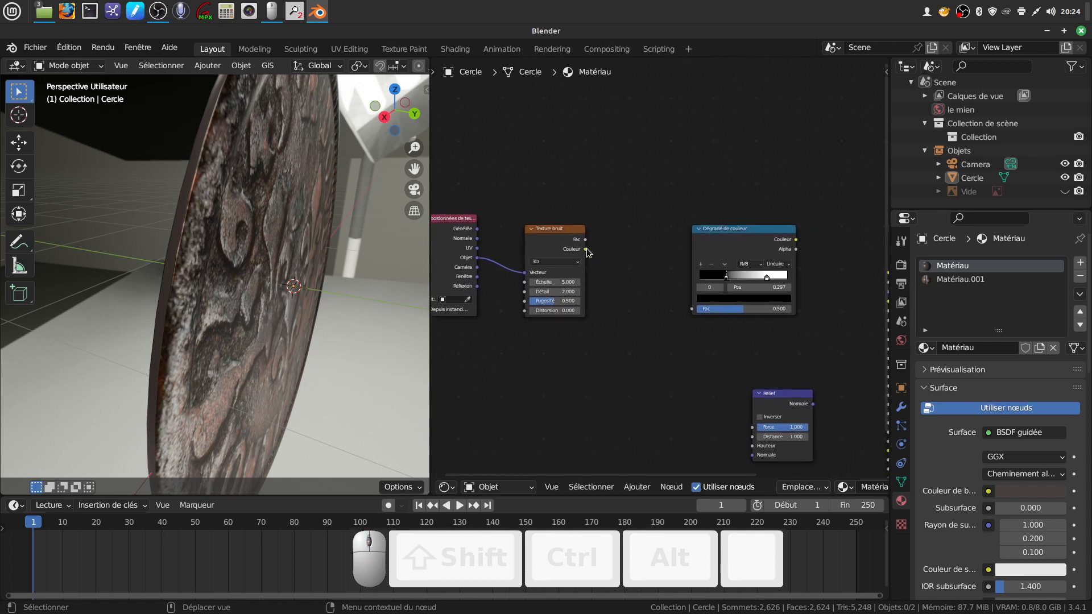
Step: Connect the Noise Texture's Color output to the ColorRamp's Fac and the ColorRamp's Color to the Principled BSDF's Base Color
left_click_drag(586, 249, 695, 310)
middle_click_drag(759, 312, 705, 262)
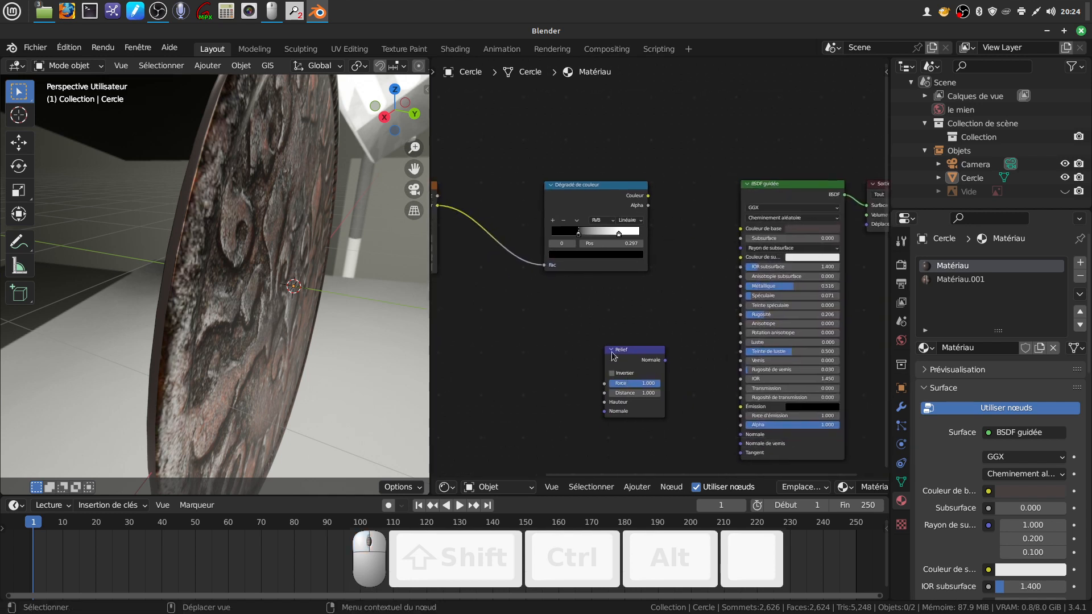
left_click_drag(649, 197, 740, 228)
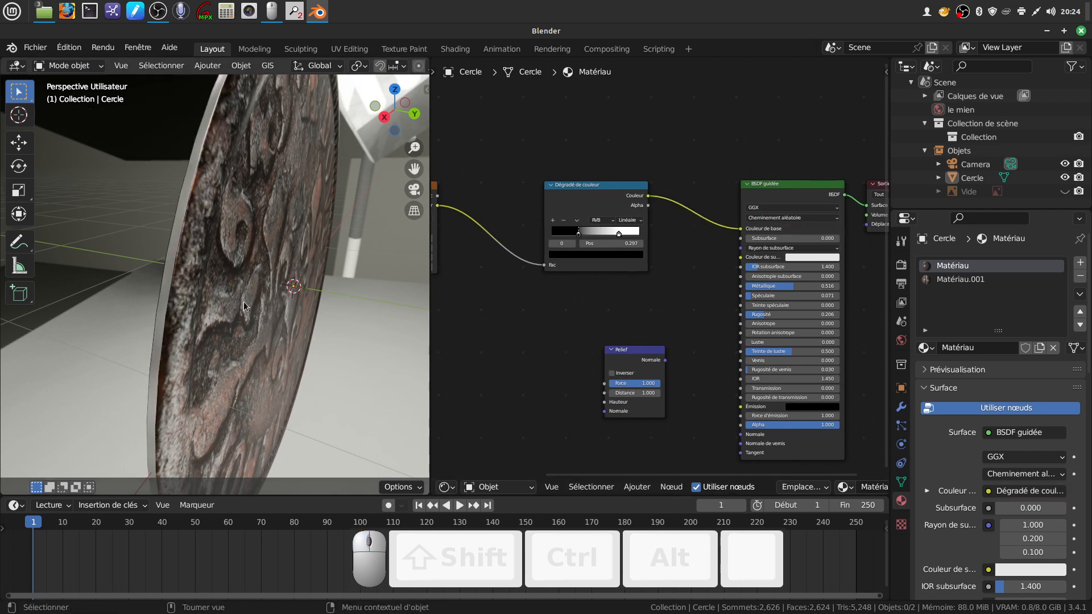
Step: Raise the Noise Texture's Scale to 42.2 for a finer pattern on the coin's edge
middle_click_drag(507, 289, 691, 326)
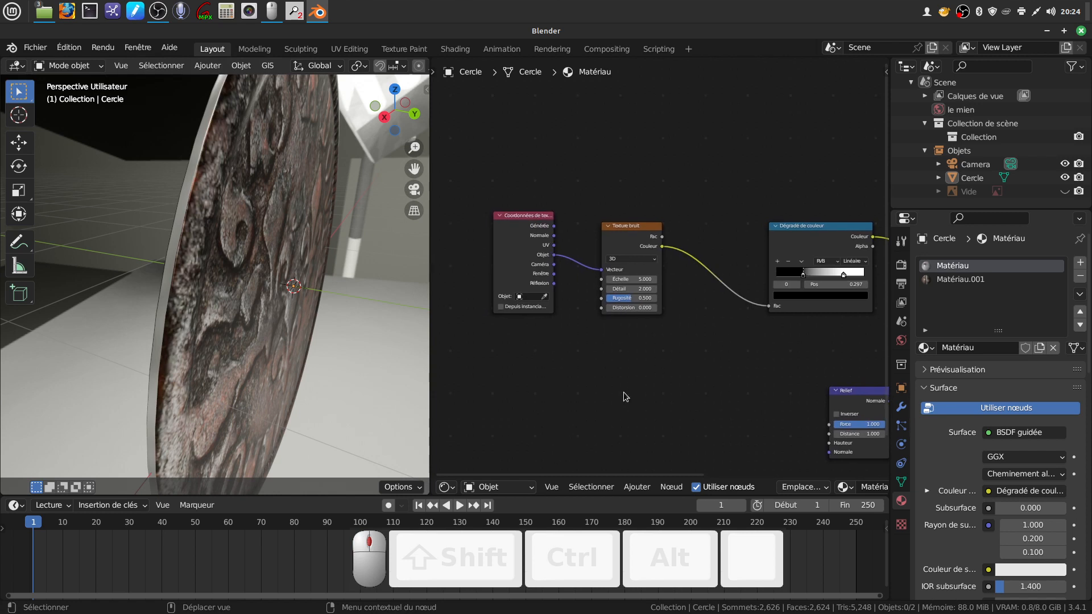
scroll(624, 392, "up", 2)
left_click_drag(597, 286, 689, 286)
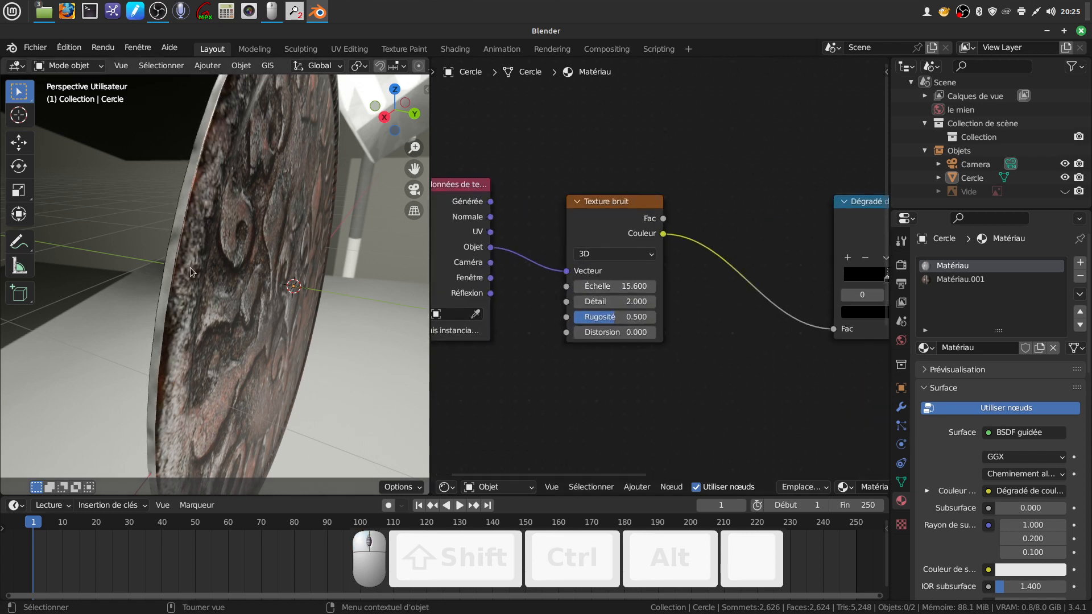
left_click_drag(615, 286, 708, 286)
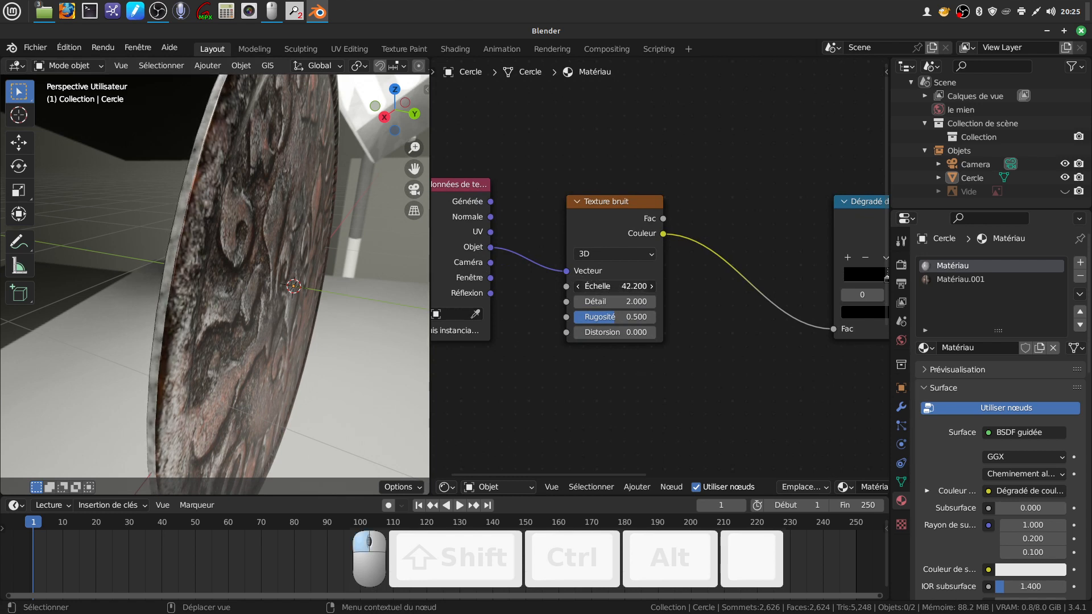
Step: Move the ColorRamp's black stop to 0.468 and its white stop to 0.736
middle_click_drag(763, 328, 610, 345)
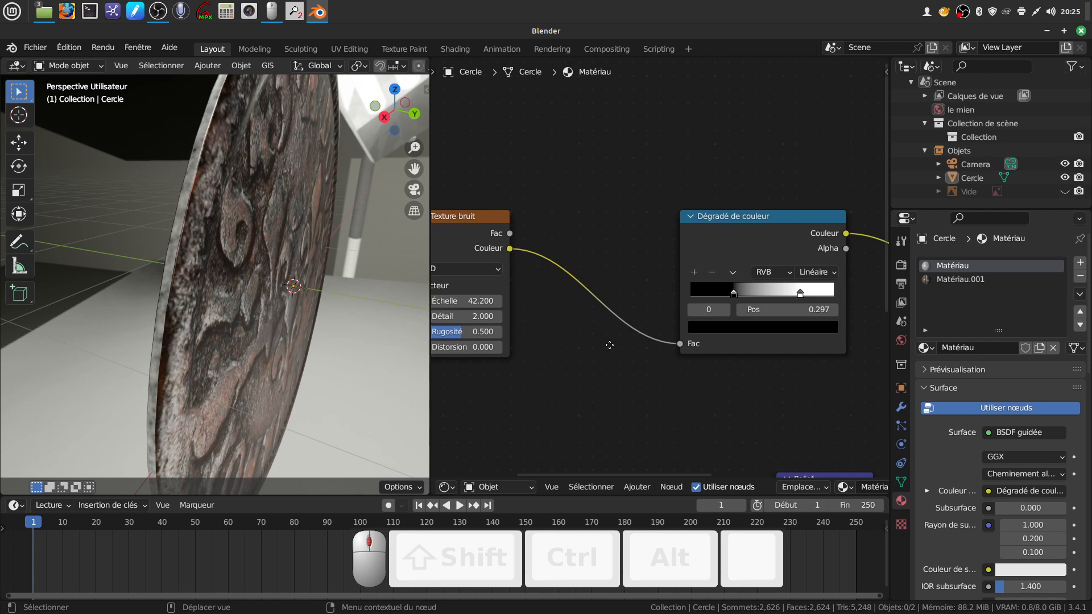
left_click_drag(735, 295, 763, 295)
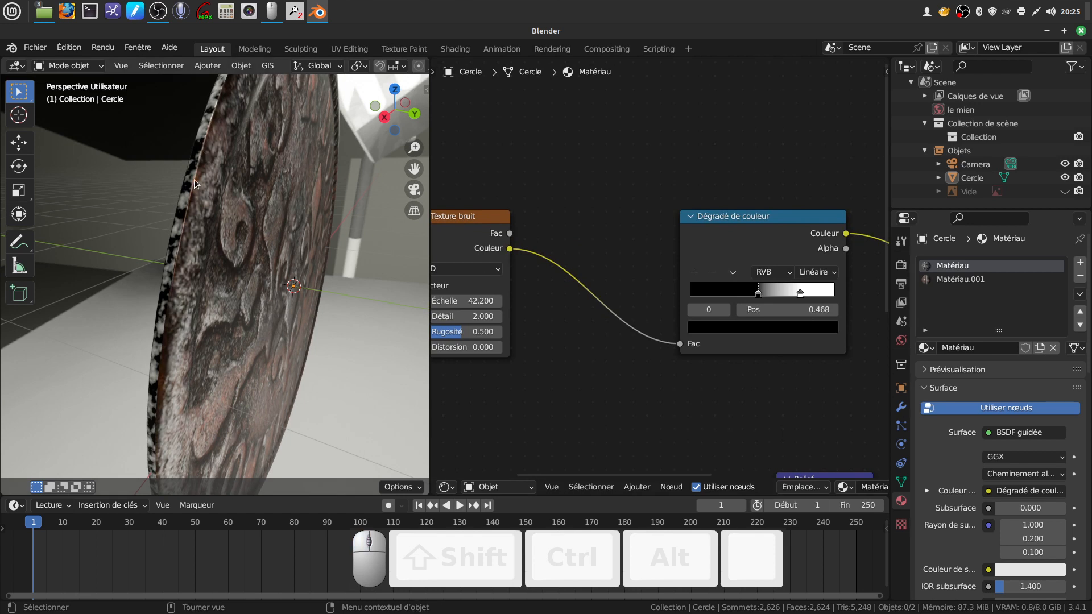
middle_click_drag(585, 370, 507, 355)
mouse_move(742, 277)
left_mouse_down()
mouse_move(718, 280)
mouse_move(756, 278)
mouse_move(738, 276)
left_mouse_up()
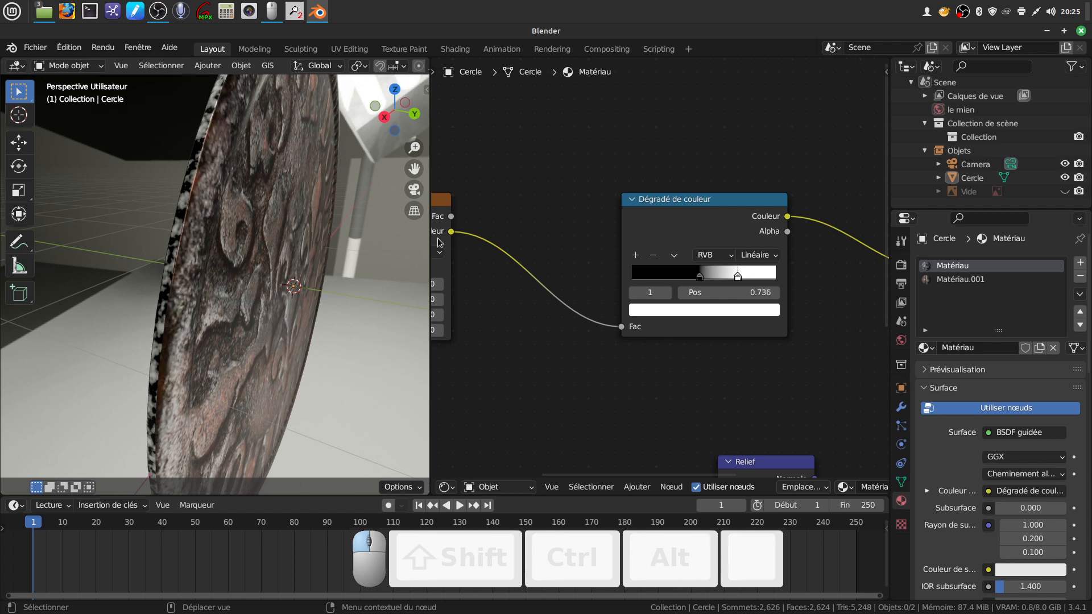
Step: Set the Noise Texture's Scale to 47.9 and its Detail to 12.7
middle_click_drag(530, 318, 745, 304)
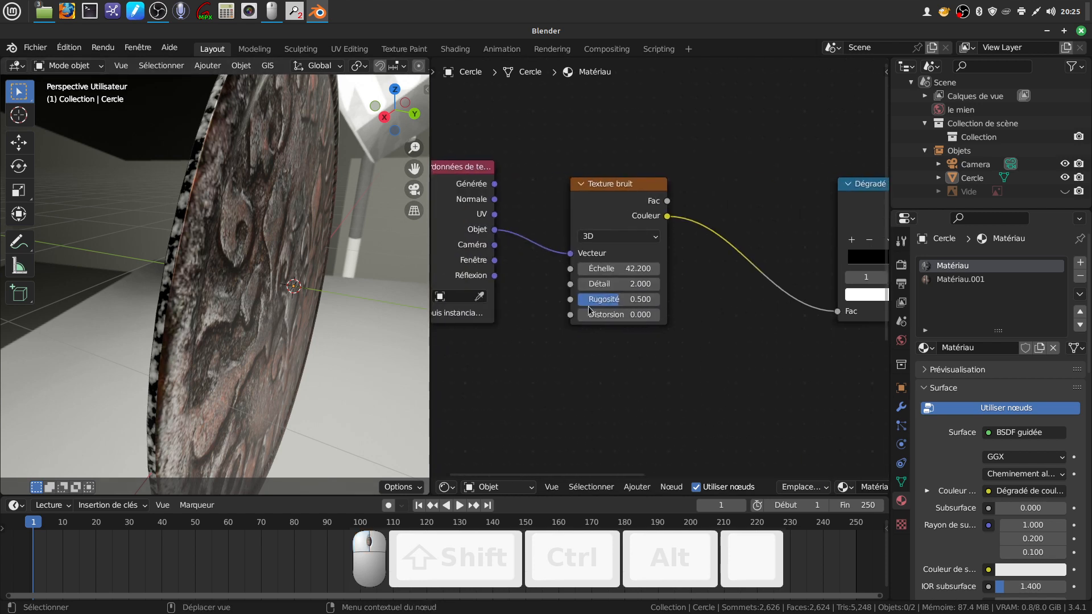
left_click_drag(606, 270, 671, 269)
left_click_drag(603, 285, 616, 283)
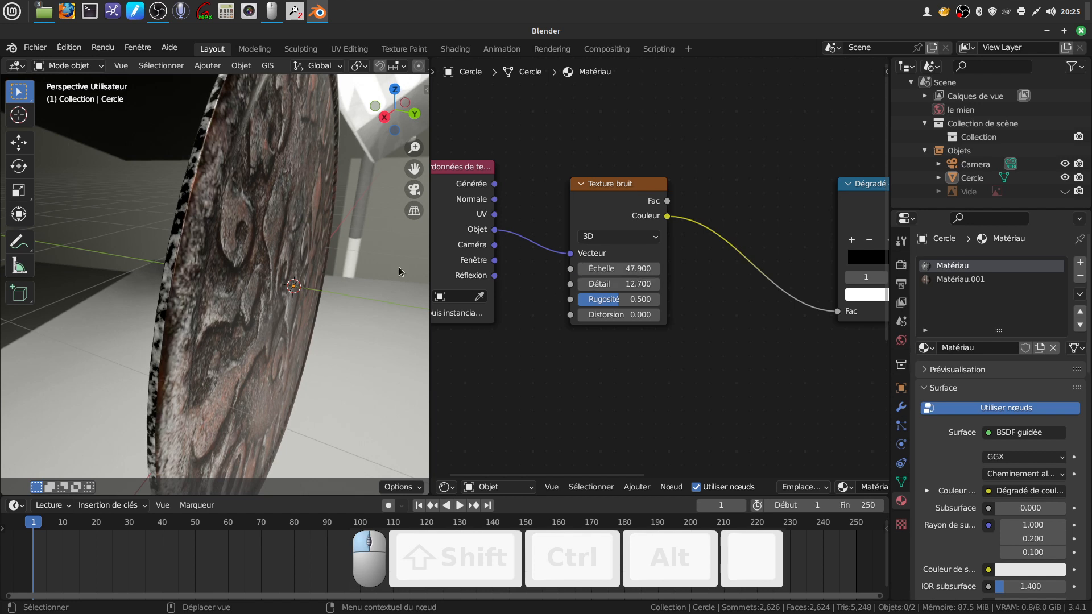
scroll(242, 224, "down", 3)
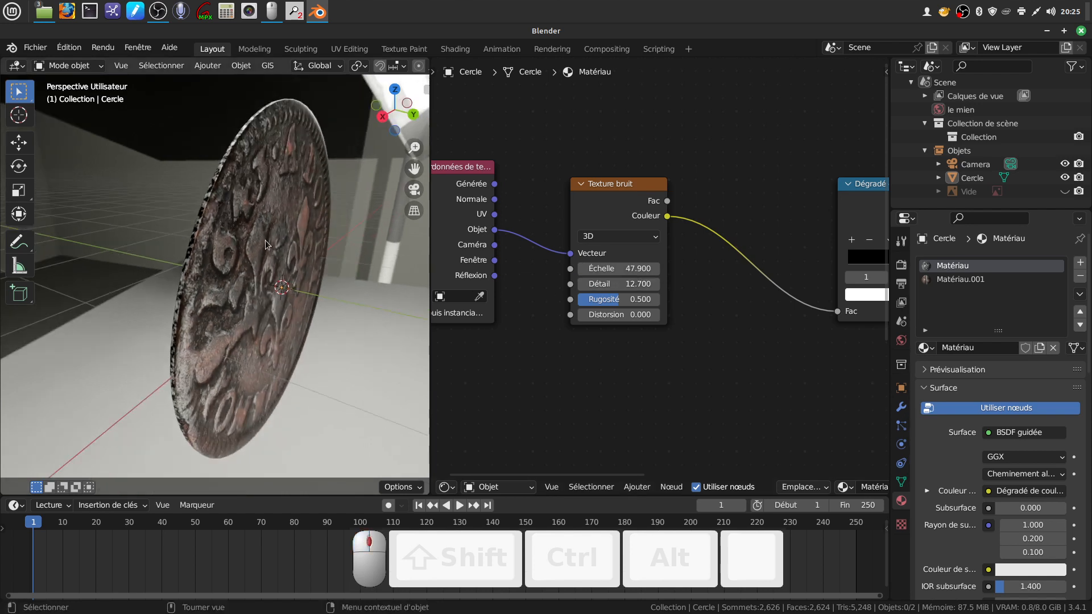
Step: Route the ColorRamp's Color through the Bump node's Height into the Principled BSDF's Normal input instead of Base Color
scroll(620, 275, "down", 3)
scroll(620, 275, "down", 2)
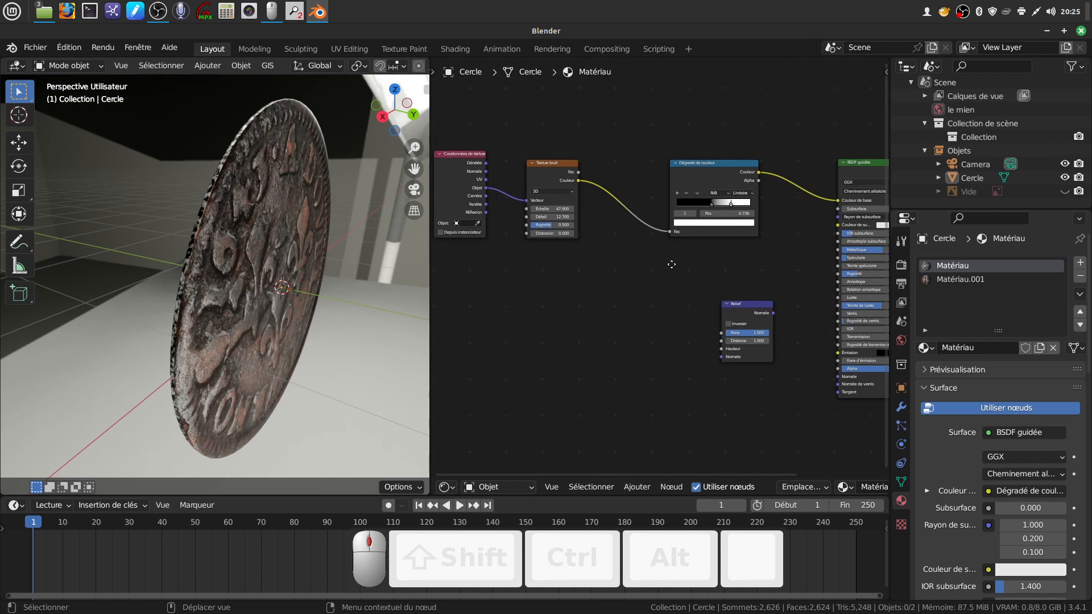
left_click_drag(839, 203, 838, 377)
middle_click_drag(307, 367, 186, 274)
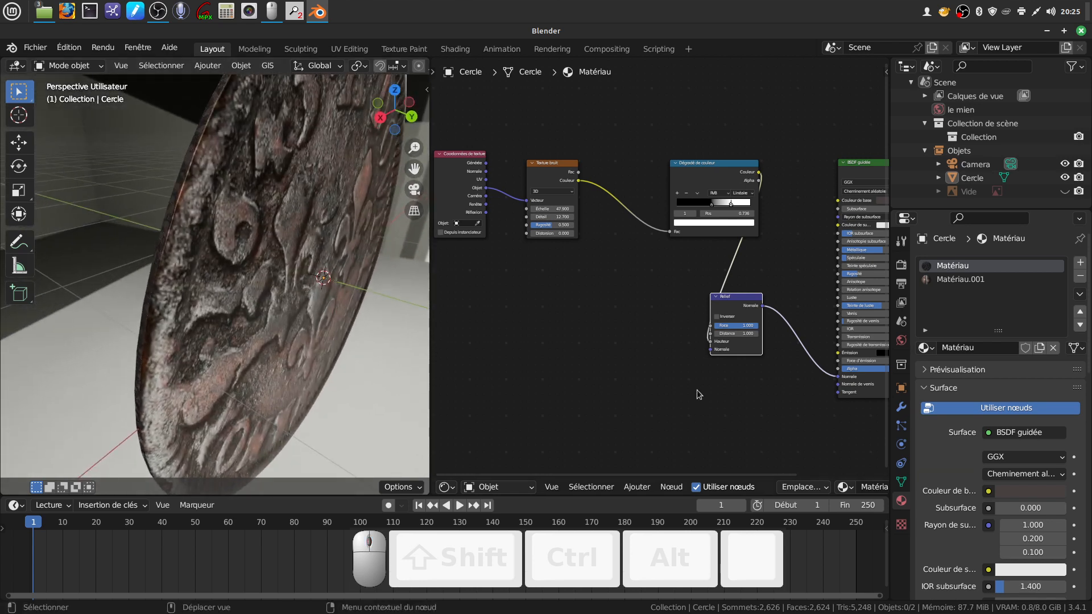
Step: Set the Bump node's Distance to 0.3 and its Strength to 0.435
scroll(698, 390, "up", 2)
middle_click_drag(567, 210, 488, 176)
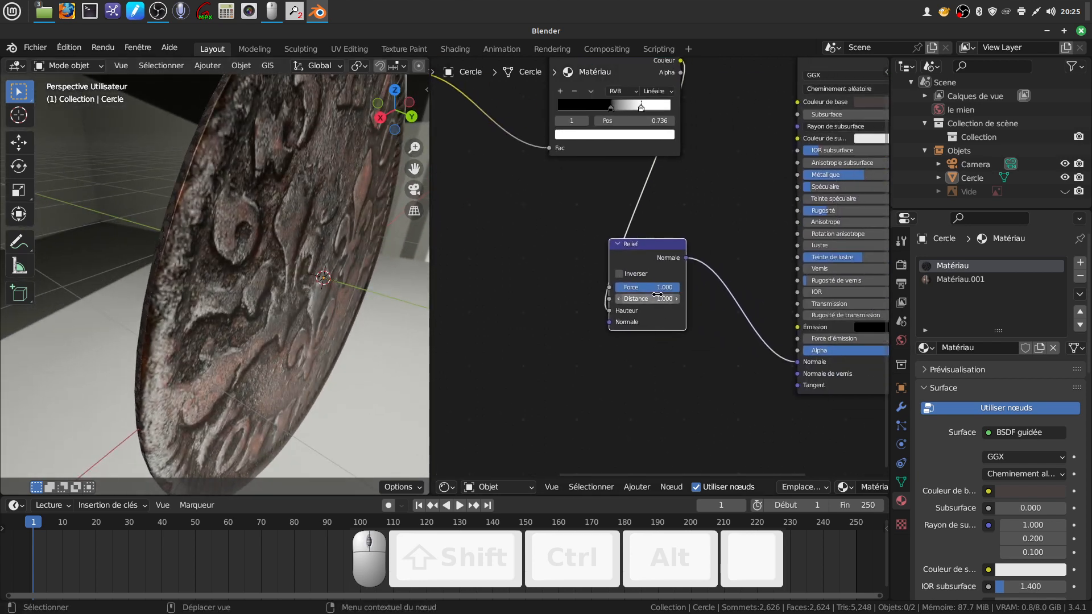
left_click_drag(655, 288, 619, 288)
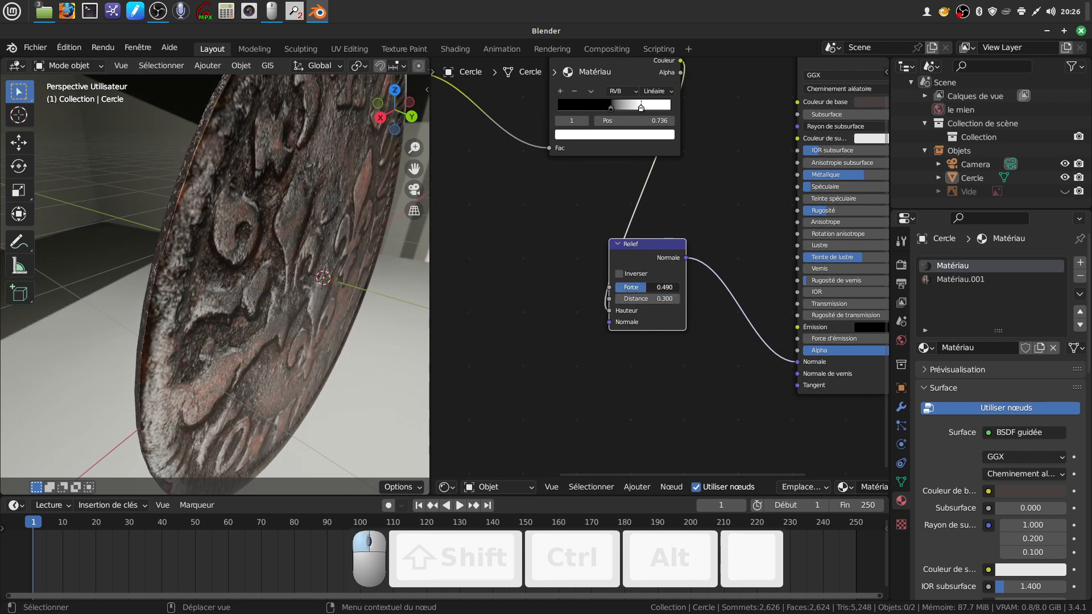
Step: Move the ColorRamp's black stop to 0.227 while checking the relief on the coin's edge
mouse_move(296, 245)
middle_mouse_down()
mouse_move(265, 234)
mouse_move(325, 214)
mouse_move(315, 242)
mouse_move(298, 247)
middle_mouse_up()
middle_click_drag(609, 129, 607, 193)
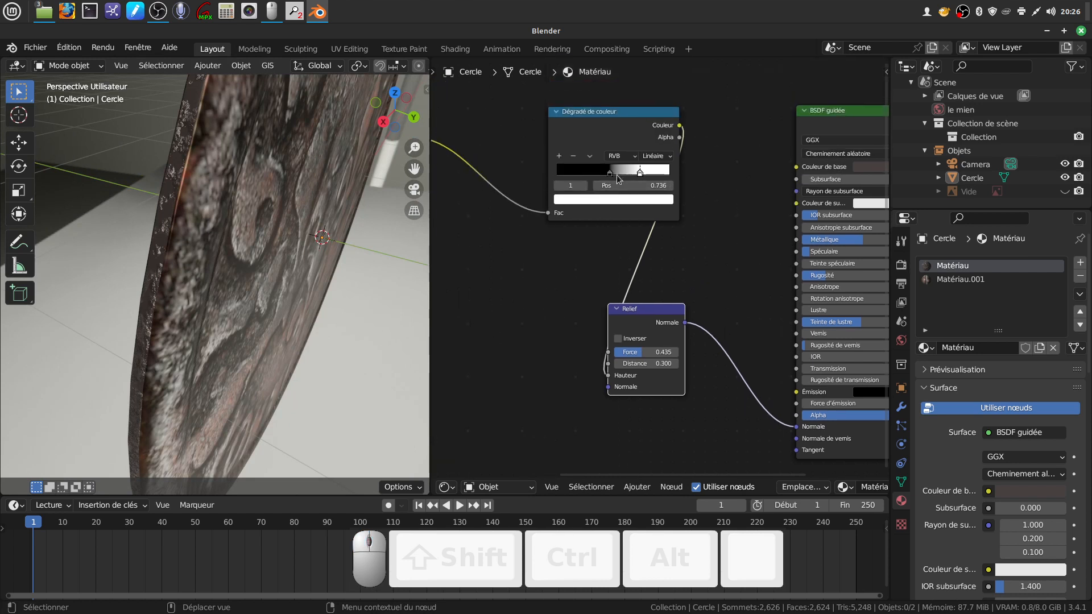
mouse_move(620, 170)
left_mouse_down()
mouse_move(670, 171)
mouse_move(571, 174)
mouse_move(583, 176)
left_mouse_up()
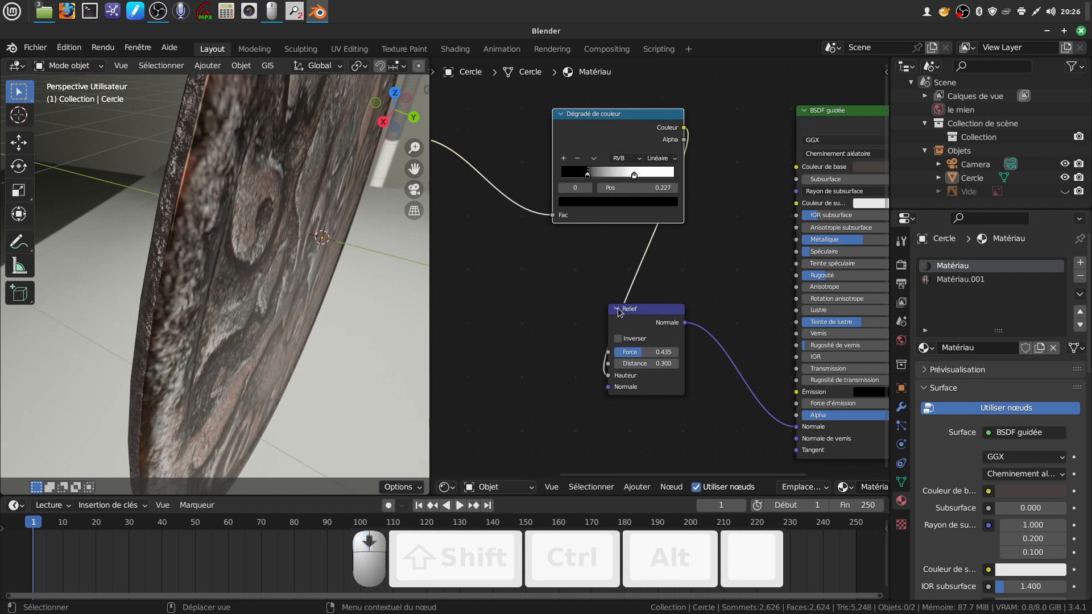
Step: Reduce the Noise Texture's Scale slightly and check the coin's edge and face
scroll(604, 302, "down", 3)
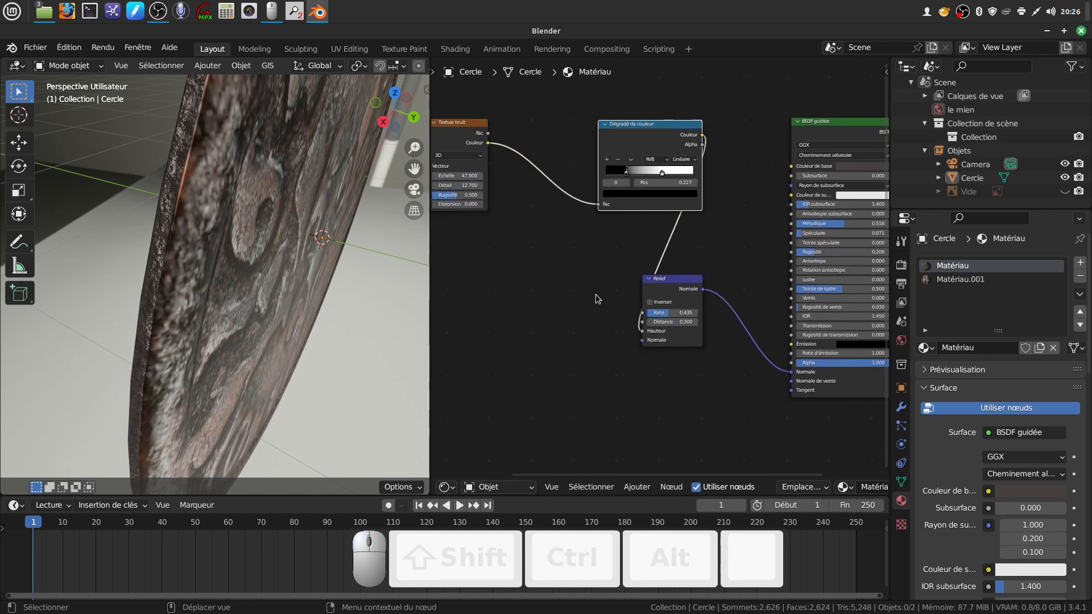
scroll(595, 299, "up", 2)
middle_click_drag(624, 284, 762, 349)
scroll(641, 340, "up", 1)
scroll(649, 279, "up", 3)
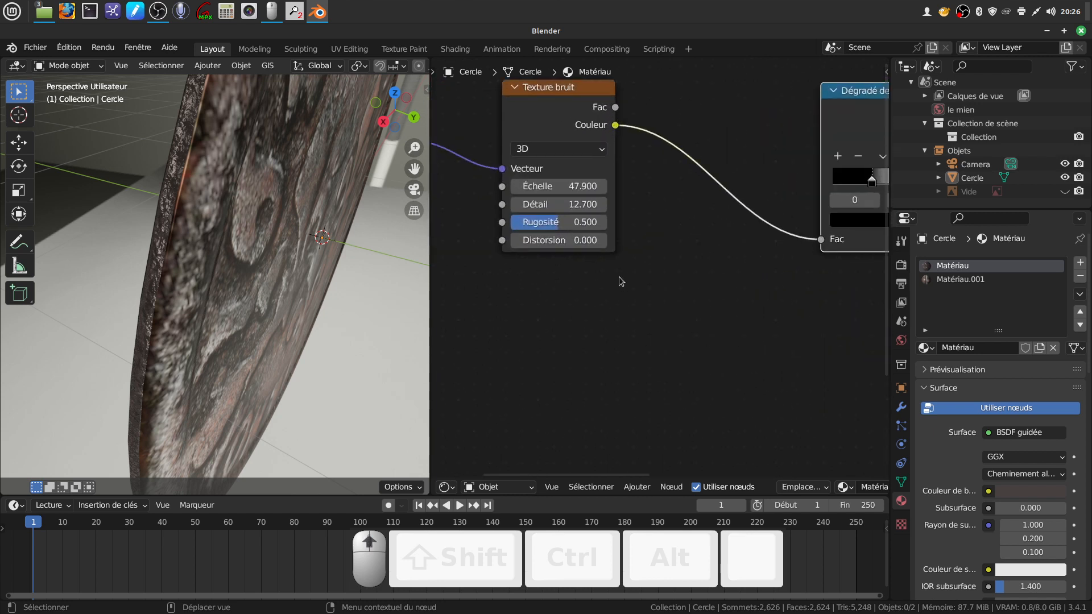
middle_click_drag(619, 276, 653, 292)
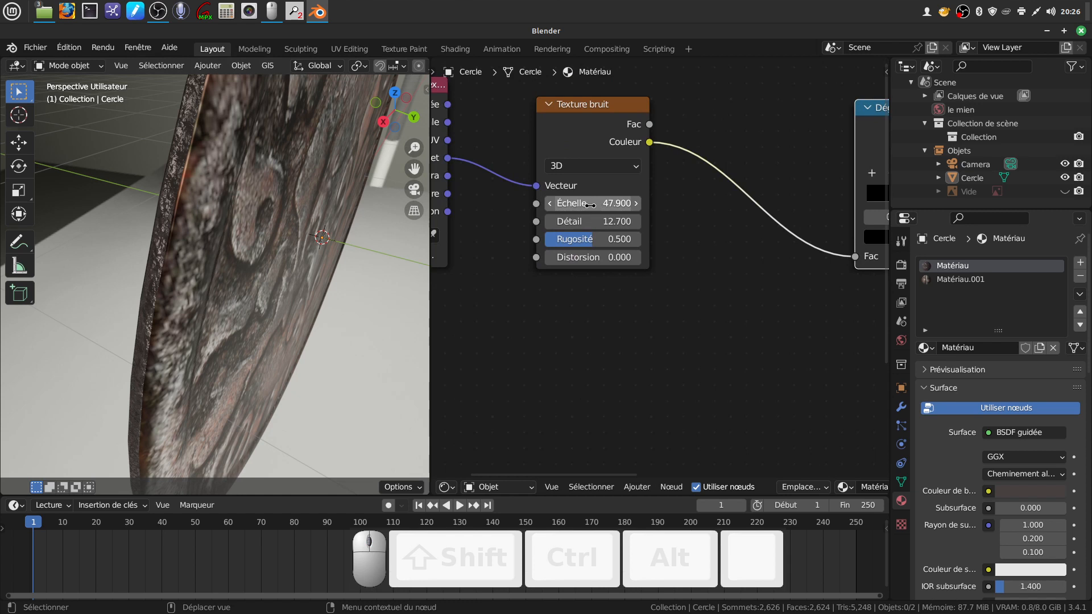
left_click_drag(590, 205, 548, 205)
middle_click_drag(296, 227, 242, 187)
scroll(535, 191, "down", 5)
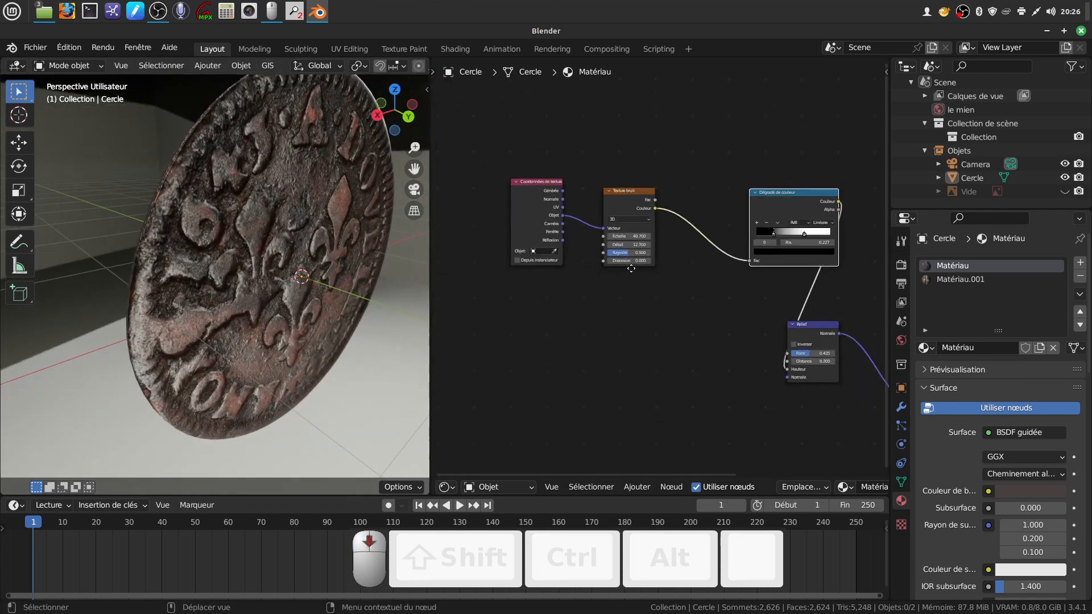
Step: Switch to the material Matériau.001 and add an Image Texture node below the dtournois.png texture node
scroll(566, 263, "up", 1)
middle_click_drag(246, 272, 318, 250)
scroll(325, 235, "down", 3)
scroll(627, 353, "down", 2)
middle_click_drag(624, 339, 609, 357)
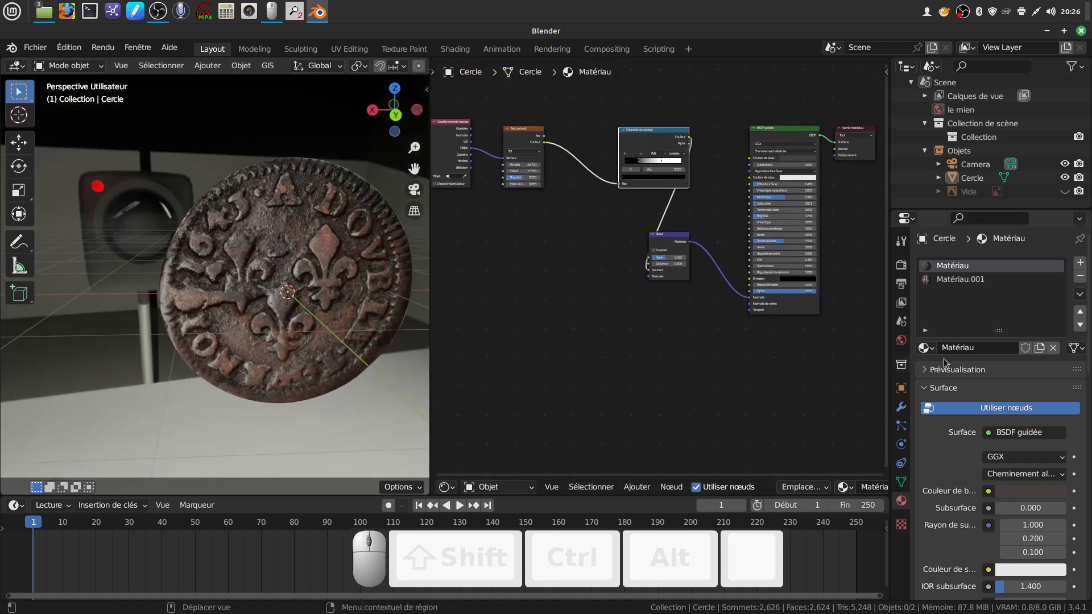
left_click(969, 280)
middle_click_drag(588, 274, 640, 294)
left_click(637, 487)
mouse_move(654, 413)
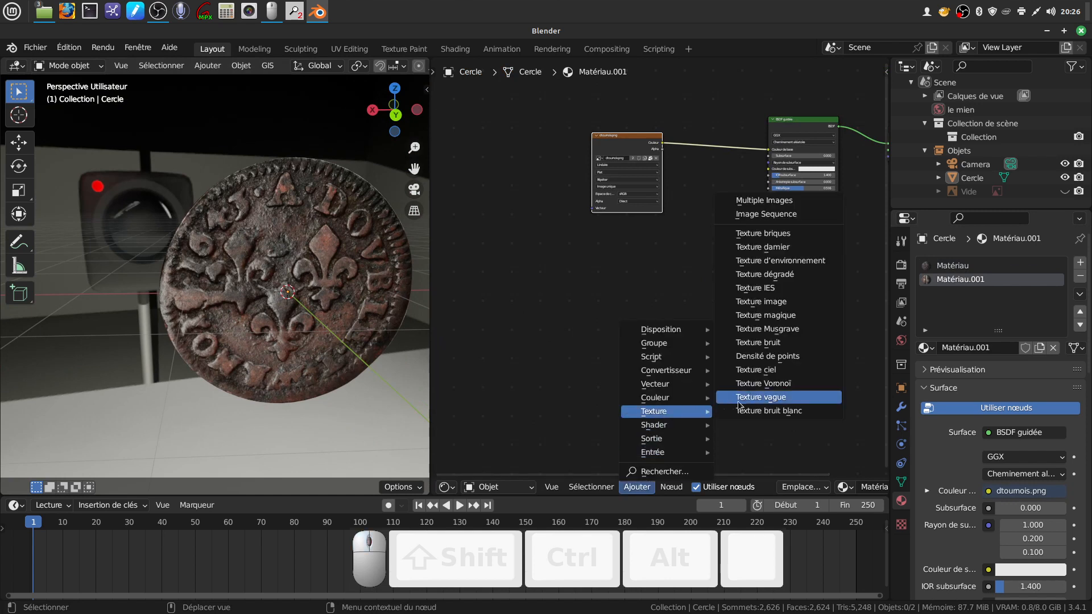
left_click(761, 303)
left_click(506, 241)
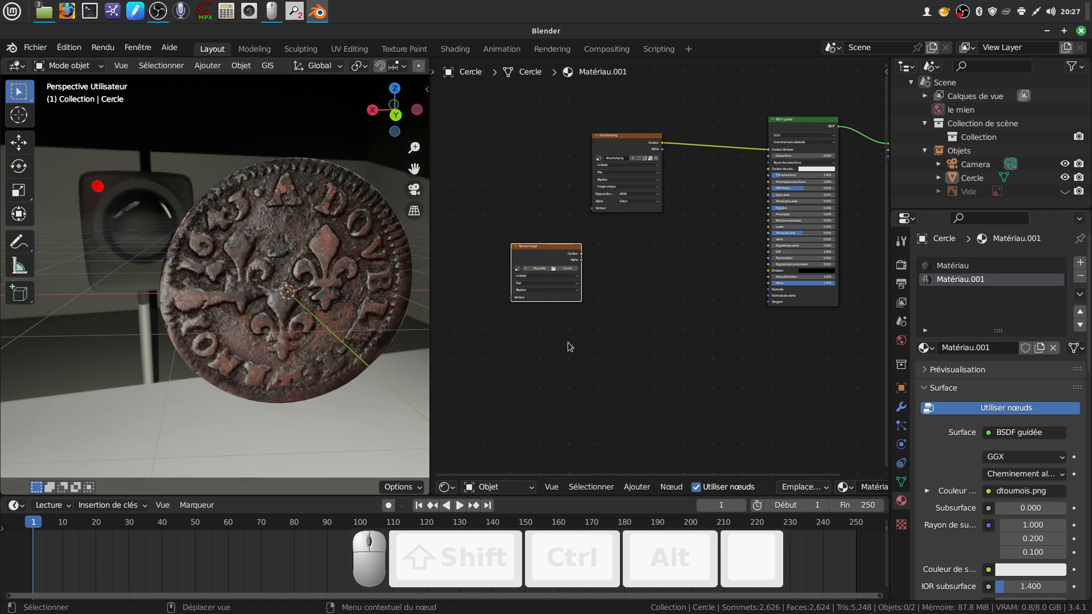
Step: Load dbtournois_normal.bmp into the new Image Texture node
scroll(612, 265, "up", 4)
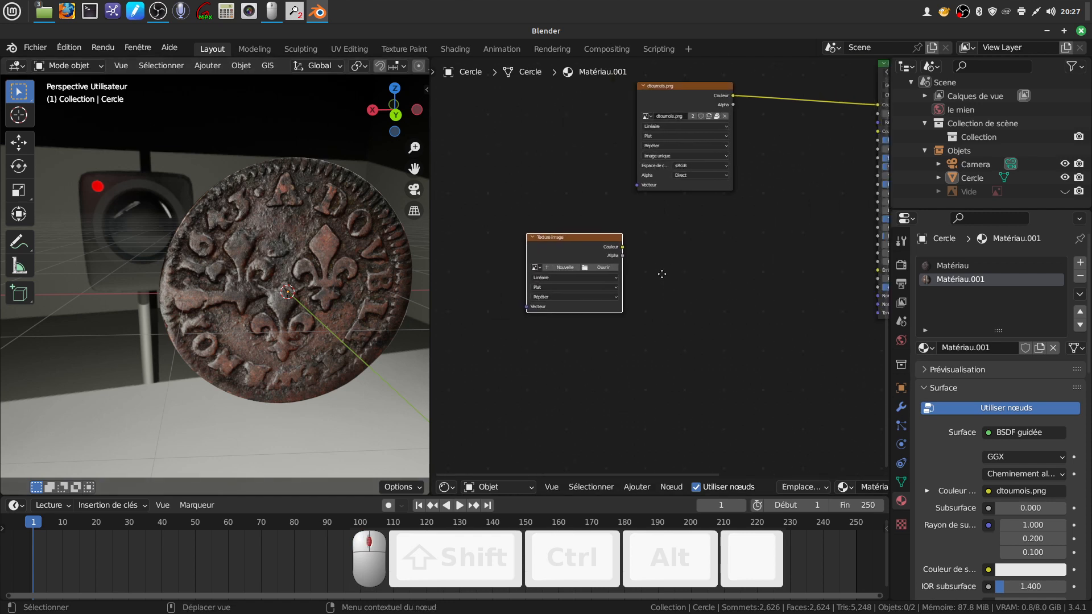
scroll(633, 334, "up", 2)
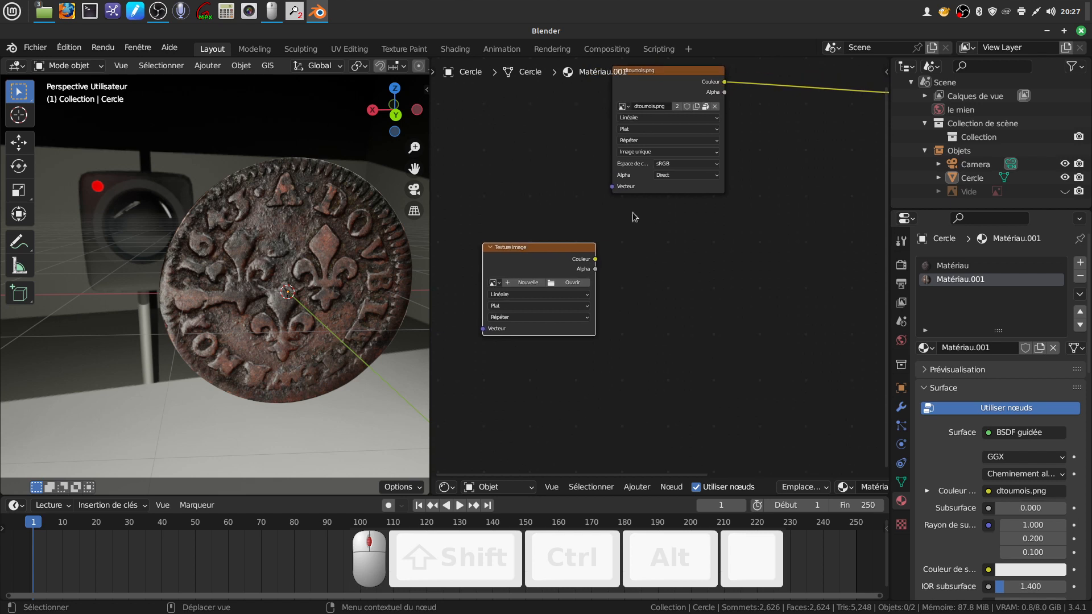
scroll(575, 349, "down", 2)
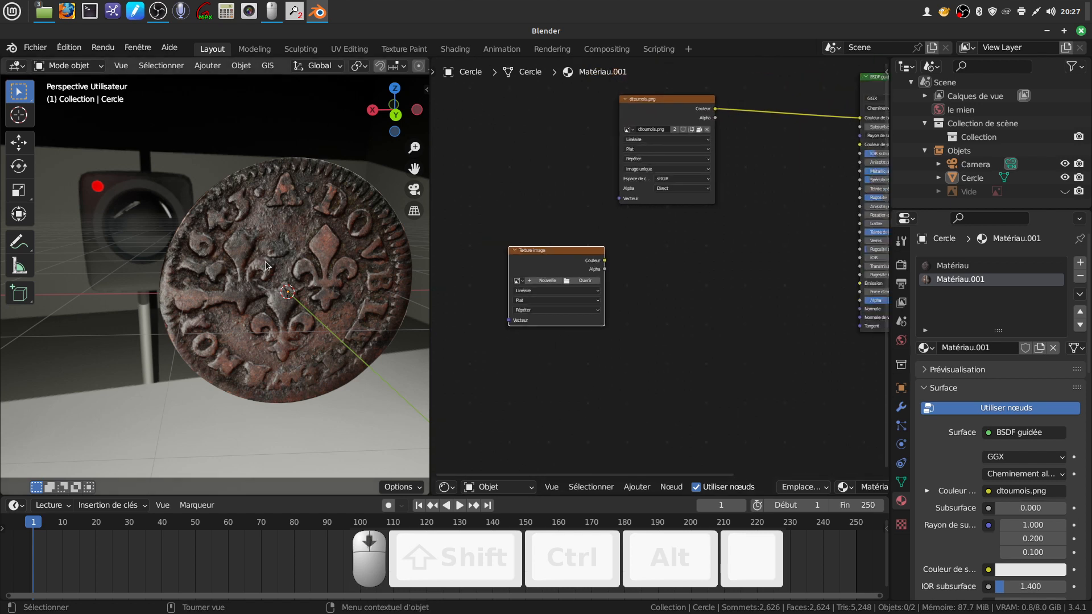
middle_click_drag(589, 373, 586, 313)
left_click(563, 286)
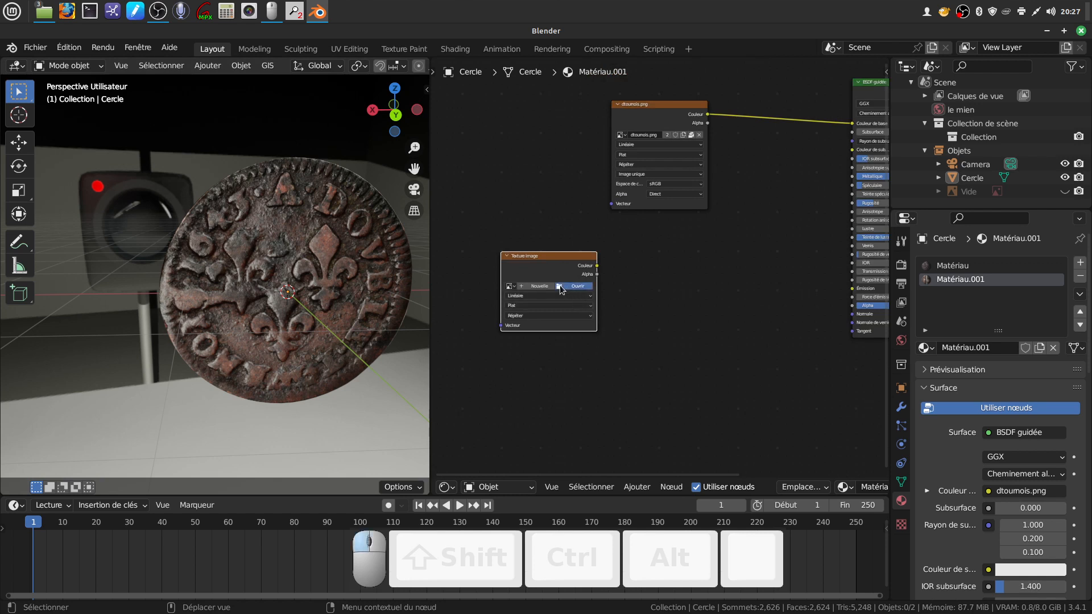
left_click(618, 222)
left_click(852, 535)
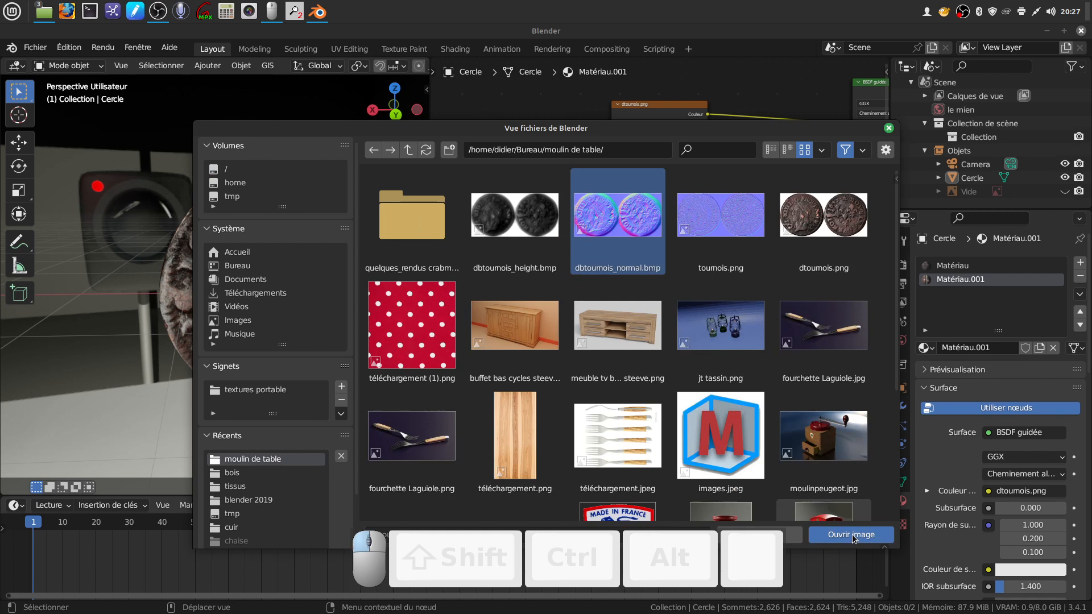
Step: Add a Normal Map node and connect the dbtournois_normal.bmp texture's Color output to its Color input
middle_click_drag(800, 346, 681, 513)
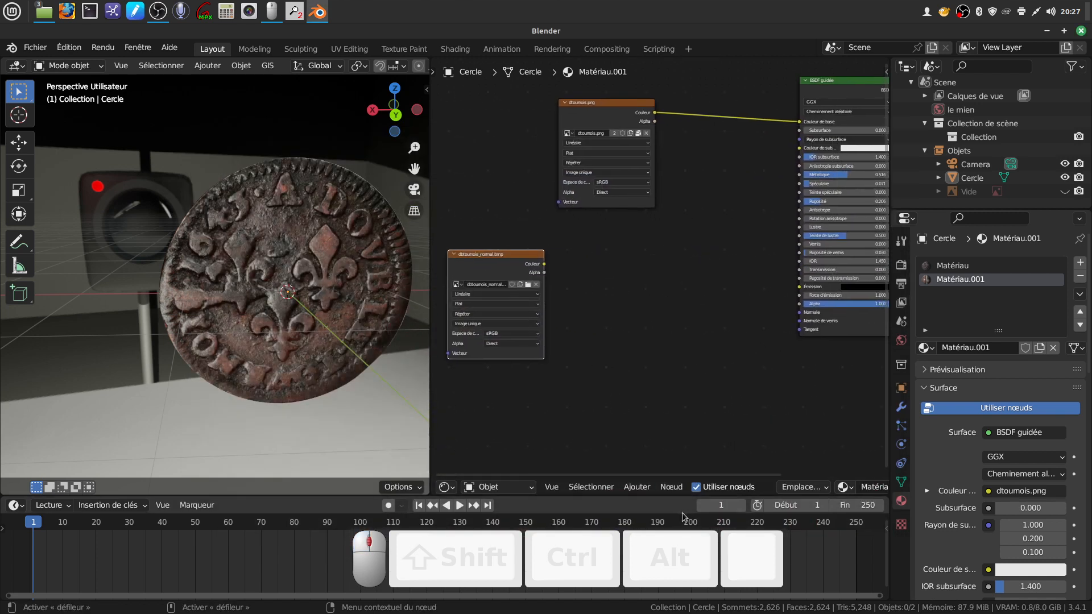
left_click(637, 487)
mouse_move(660, 397)
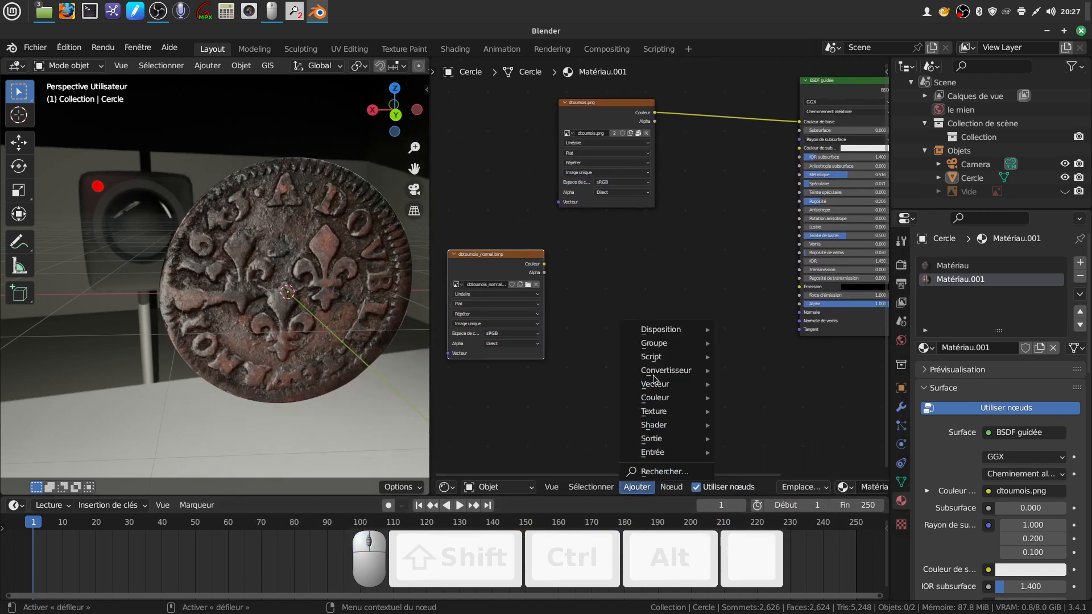
mouse_move(653, 373)
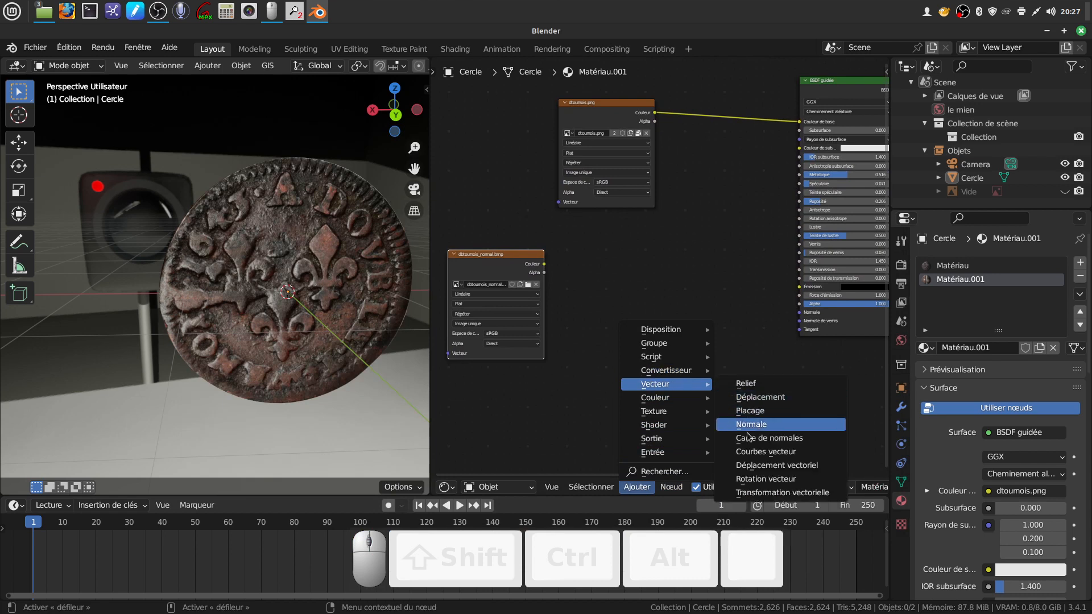
left_click(759, 442)
left_click(634, 283)
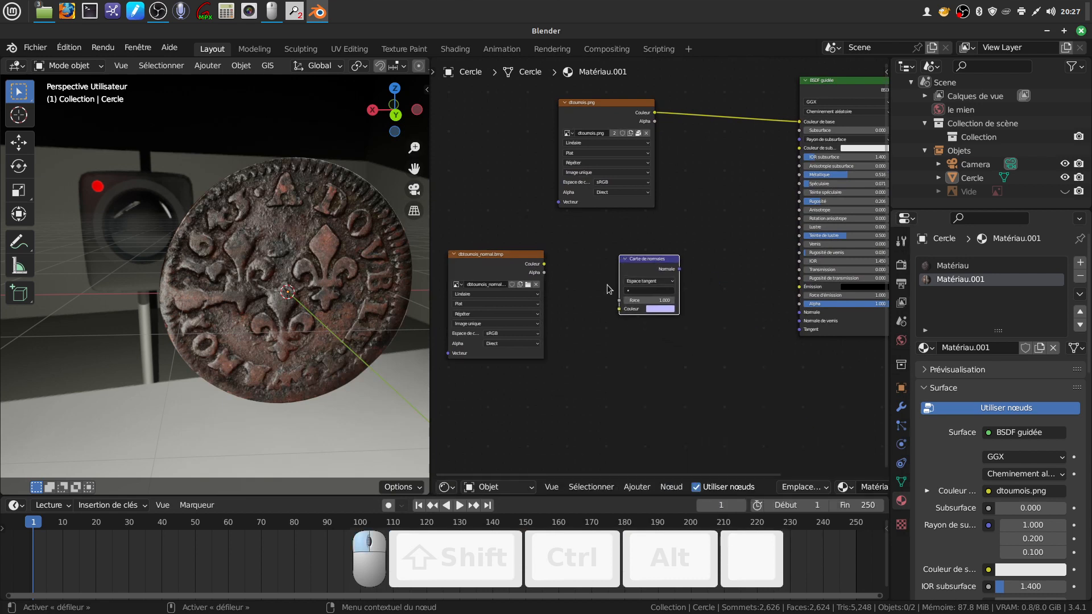
left_click_drag(545, 265, 619, 310)
Step: Set the color space of the dbtournois_normal.bmp texture node to Non-couleurs (Non-Color)
scroll(642, 339, "up", 3)
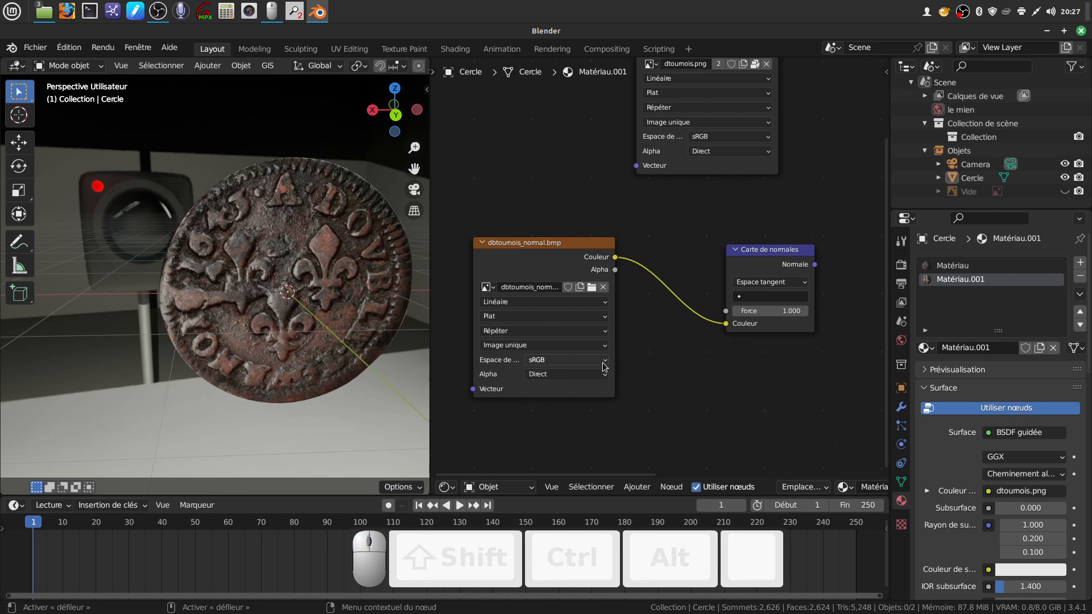
left_click(604, 362)
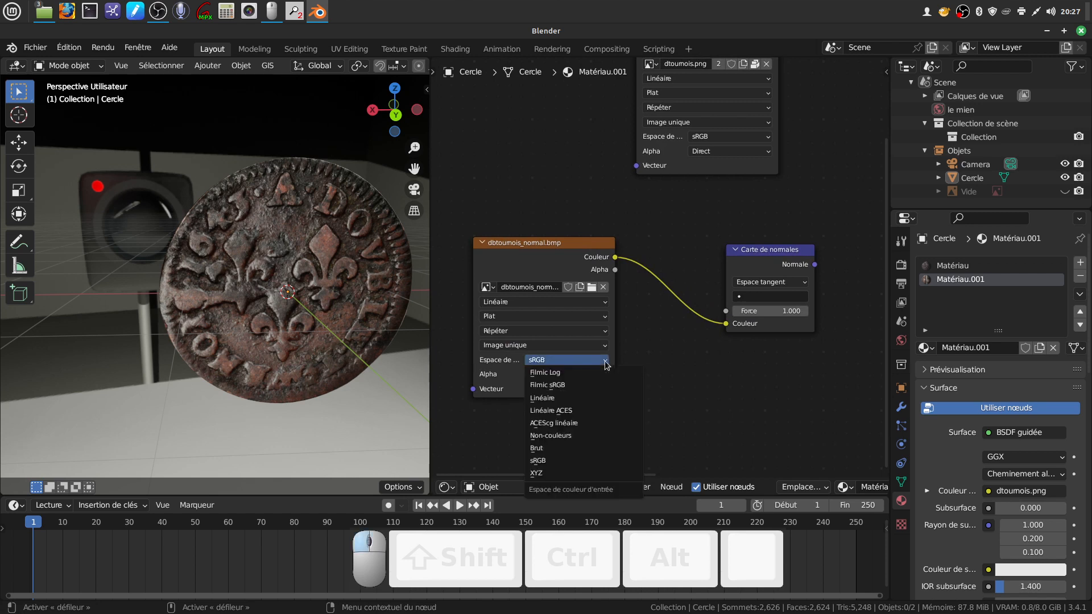
left_click(579, 436)
Step: Connect the Normal Map node's Normal output to the Normal input of the Principled BSDF
scroll(738, 388, "down", 1)
middle_click_drag(738, 388, 523, 388)
left_click_drag(568, 281, 617, 299)
left_click_drag(671, 327, 708, 332)
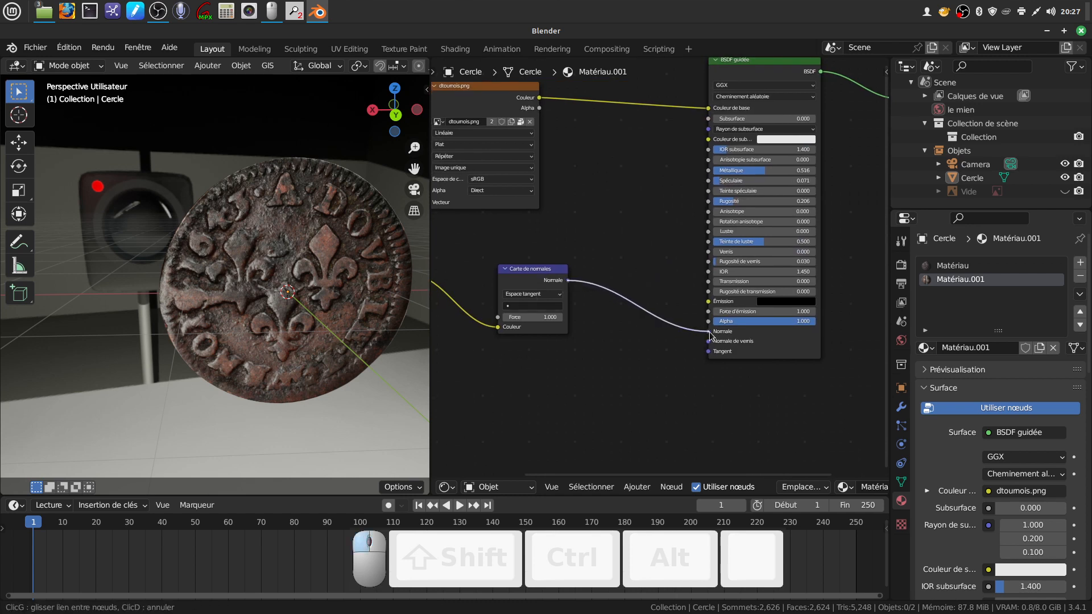
Step: Lower the Normal Map node's strength (Force) to 0.400 while checking the relief close up on the coin's face
middle_click_drag(607, 357, 694, 345)
middle_click_drag(203, 354, 251, 348)
scroll(261, 371, "up", 5)
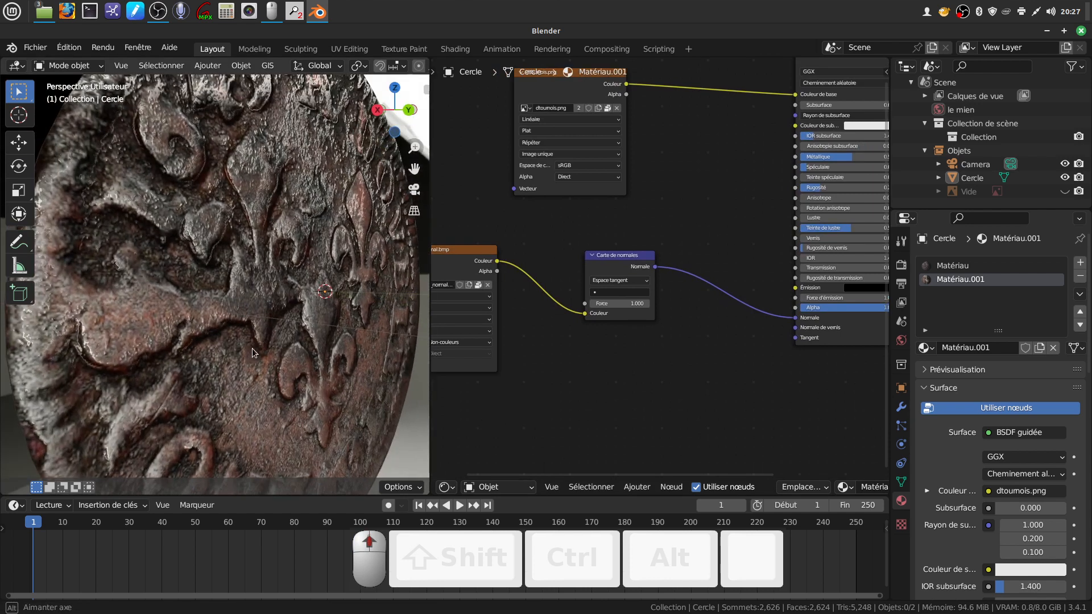
mouse_move(634, 304)
left_mouse_down()
mouse_move(595, 305)
mouse_move(612, 304)
left_mouse_up()
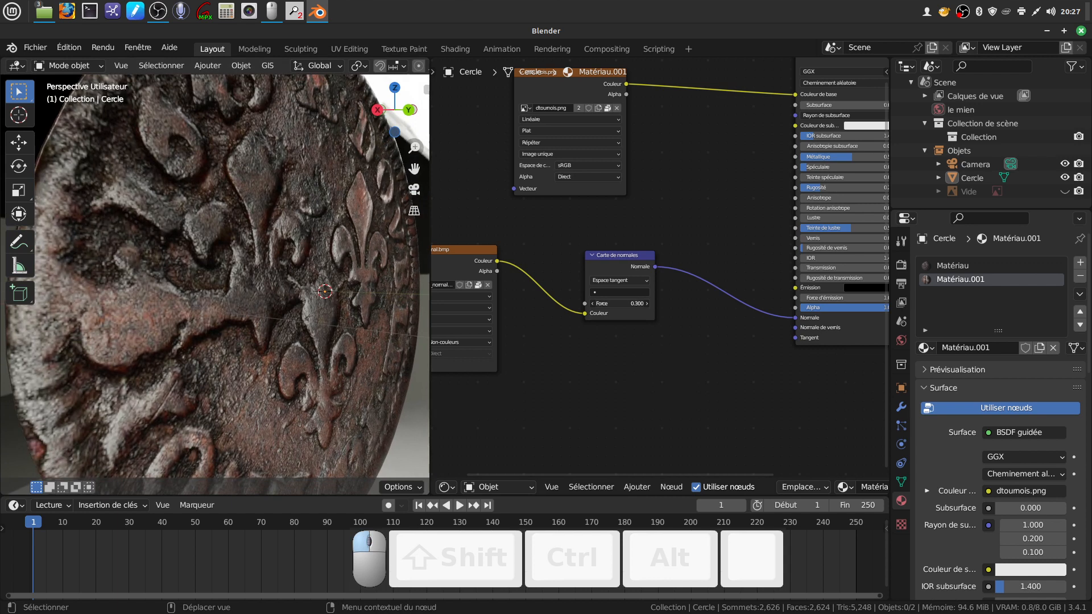
mouse_move(611, 304)
left_mouse_down()
mouse_move(629, 305)
mouse_move(617, 304)
left_mouse_up()
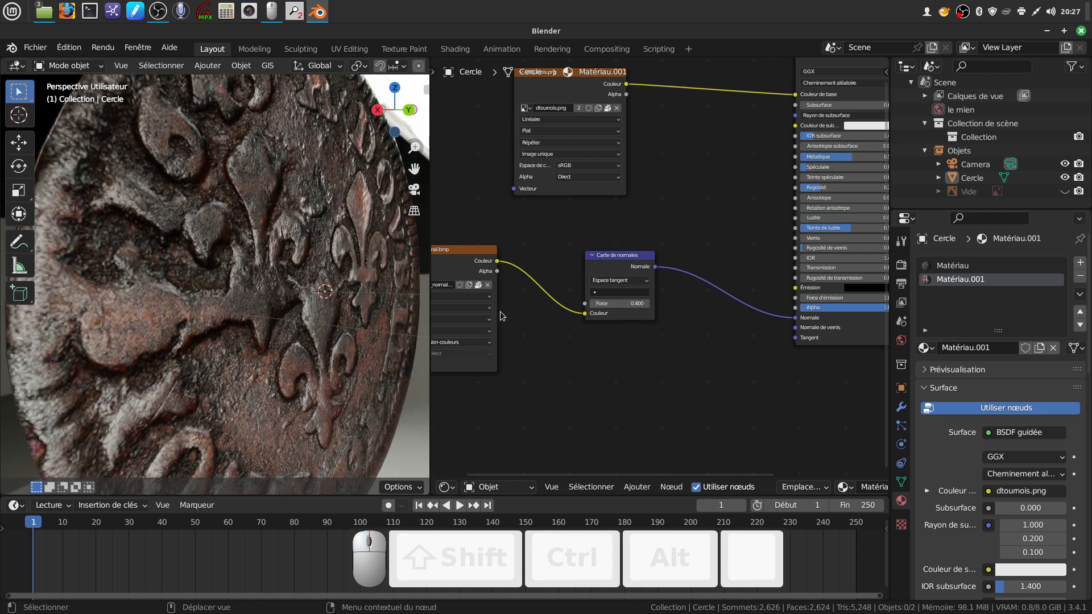
Step: Join the shader editor area into the 3D viewport and frame the whole coin in the enlarged view
scroll(318, 296, "down", 5)
middle_click_drag(281, 281, 416, 401)
right_click(428, 405)
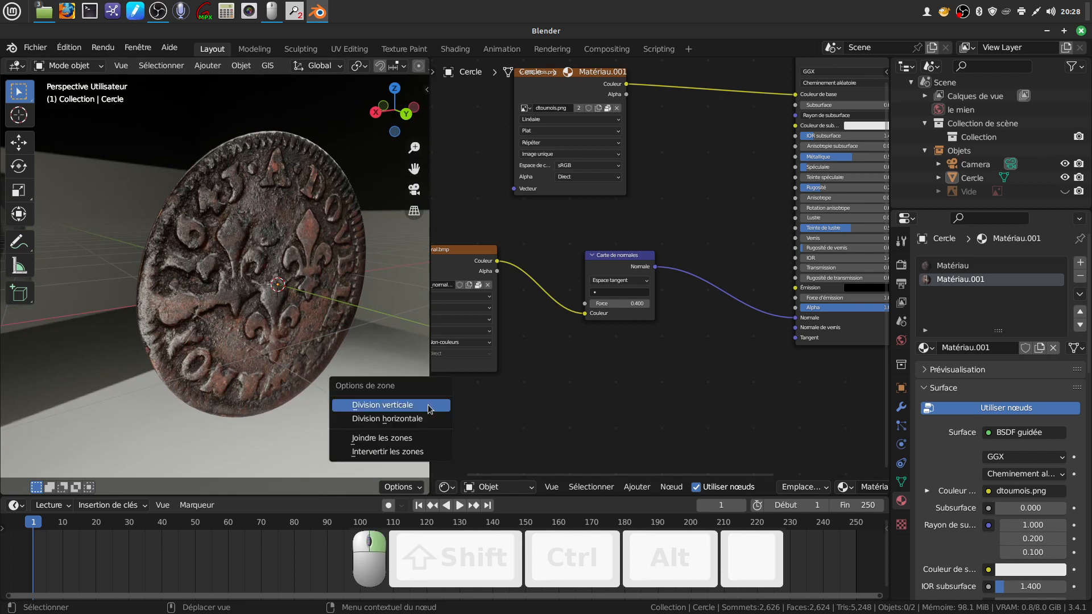
left_click(388, 438)
left_click(548, 348)
scroll(548, 348, "down", 5)
middle_click_drag(548, 348, 485, 269)
scroll(468, 283, "up", 1)
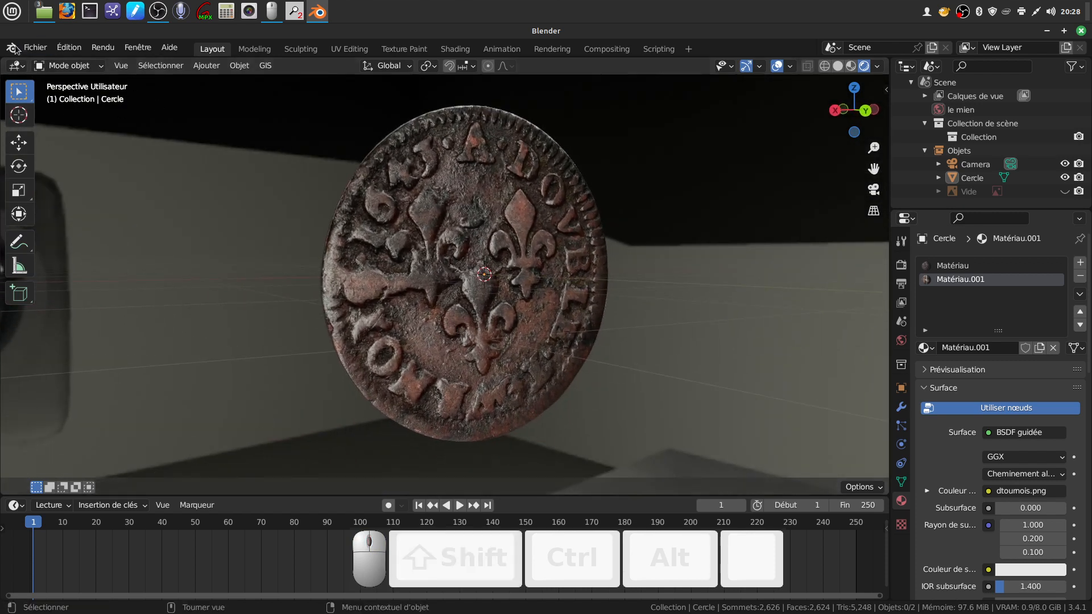
Step: Save the project as "double tournoi tuto" in the "moulin de table" folder
left_click(33, 48)
left_click(73, 151)
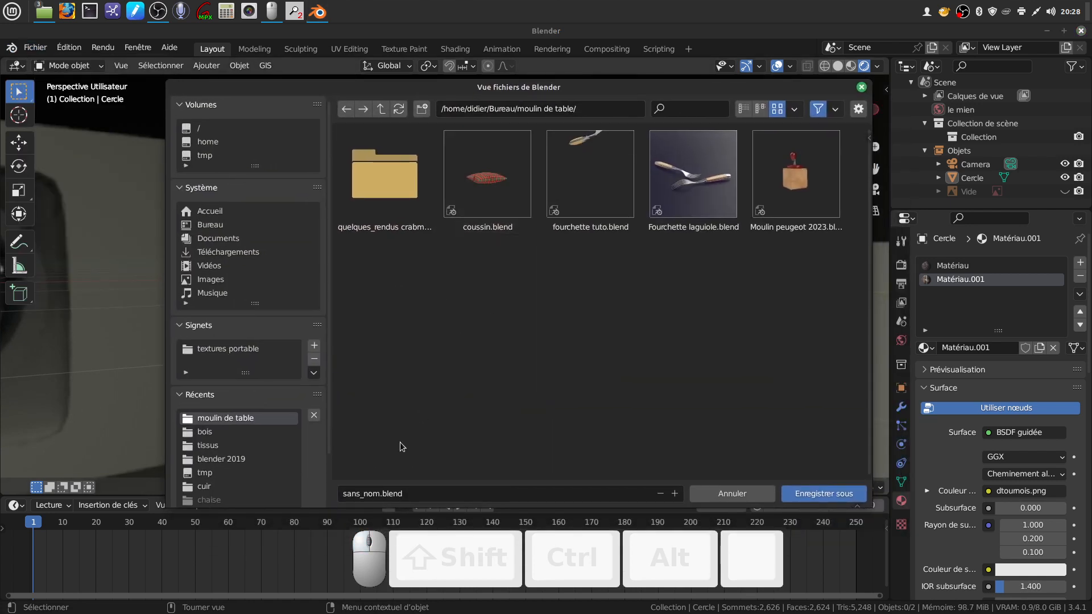
left_click(403, 496)
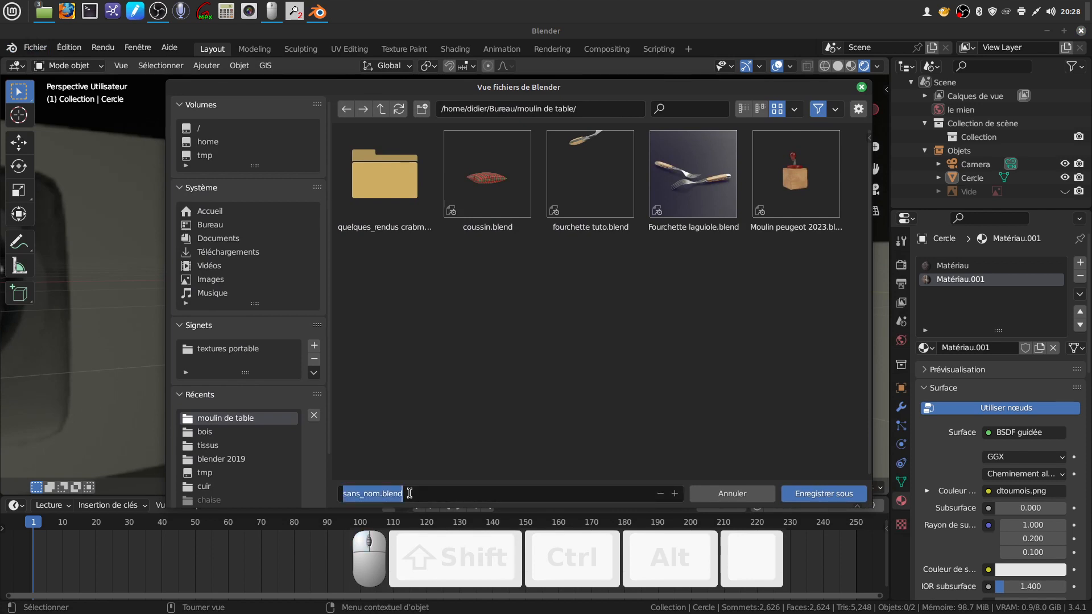
key("BackSpace")
type("do")
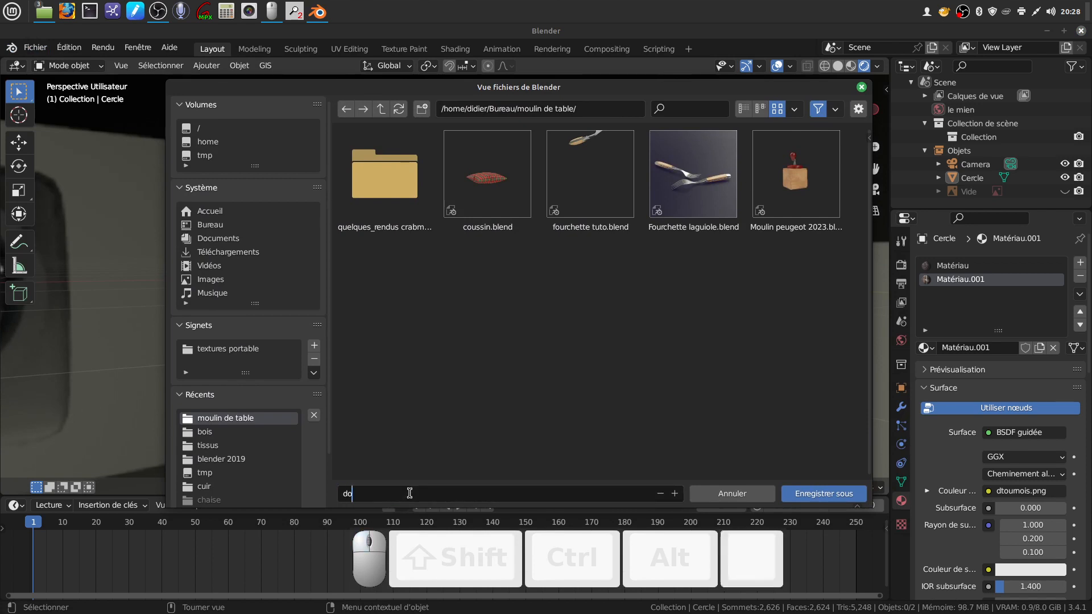
type("uble t")
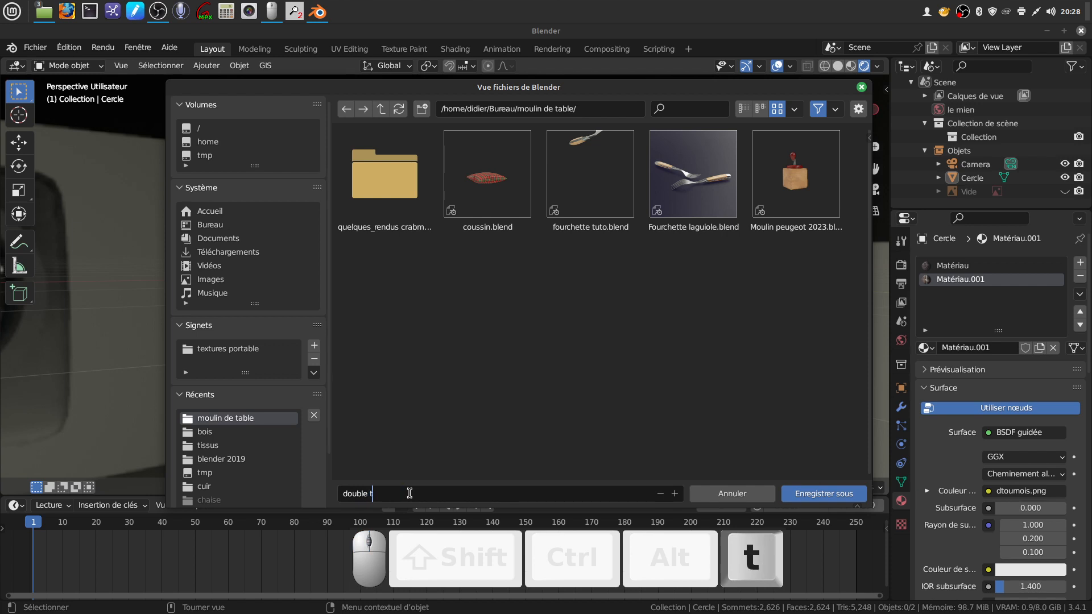
type("oum")
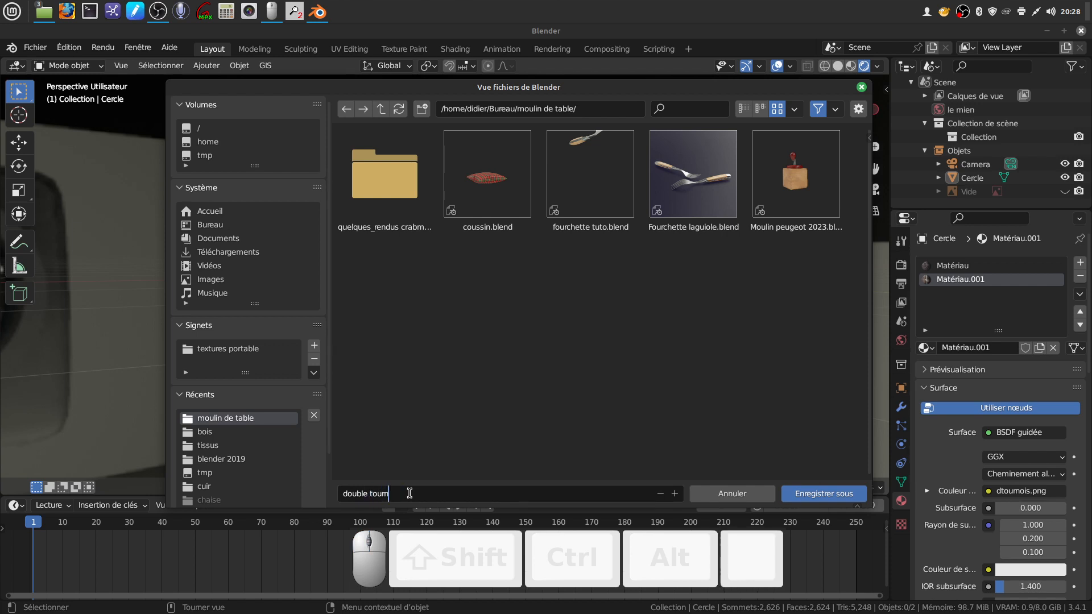
type("oi tuto")
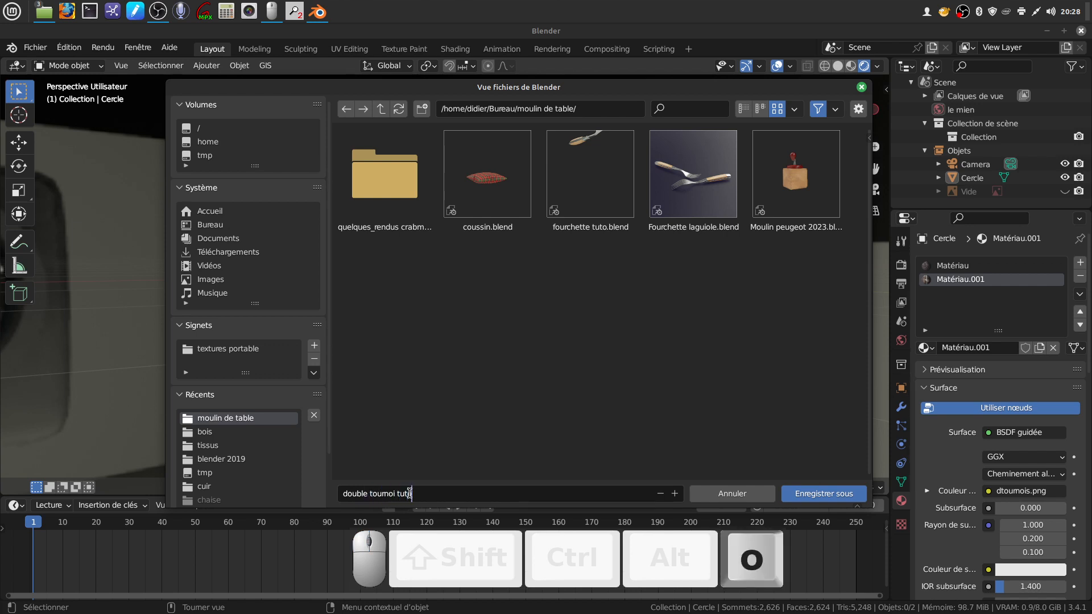
left_click(845, 494)
middle_click_drag(524, 307, 529, 347)
scroll(433, 275, "down", 3)
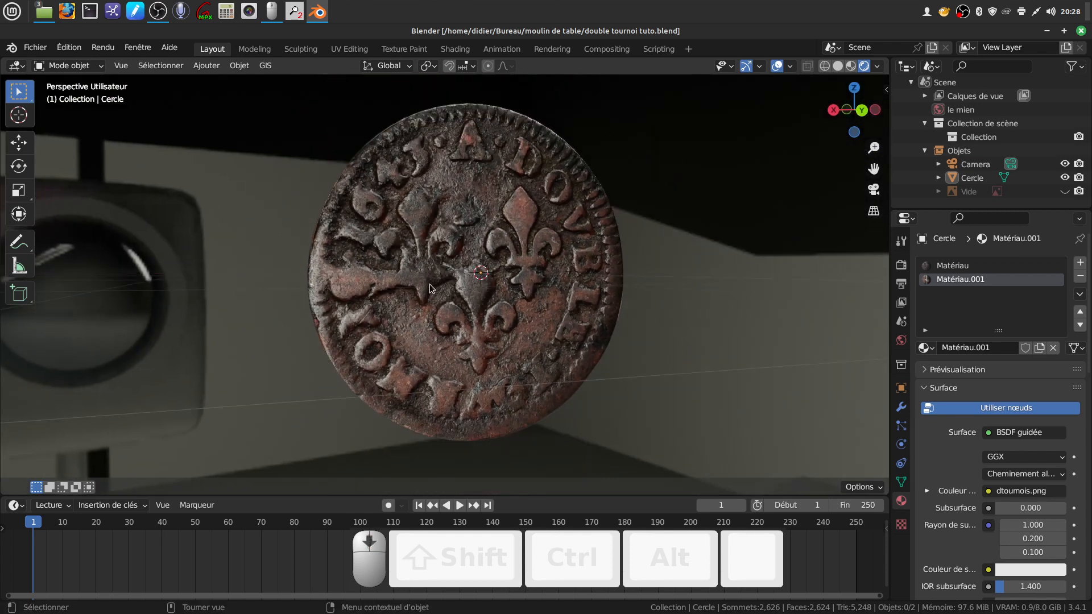
middle_click_drag(434, 275, 473, 267)
middle_click_drag(408, 336, 444, 299)
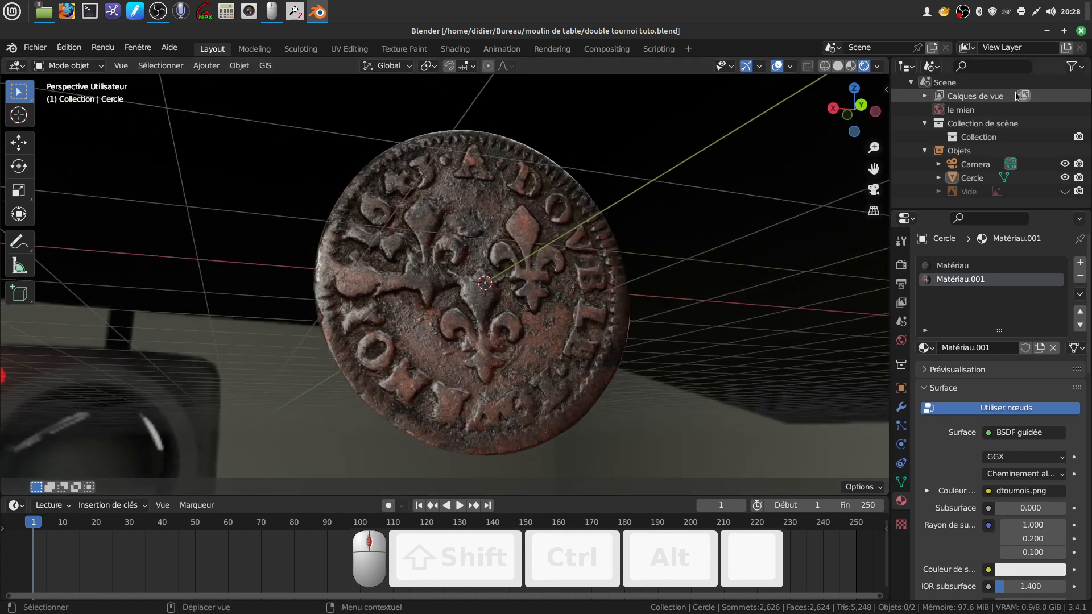
Step: Switch to the file manager and compare the normal maps tournois.png and dbtournois_normal.bmp in the image viewer
left_click(1046, 32)
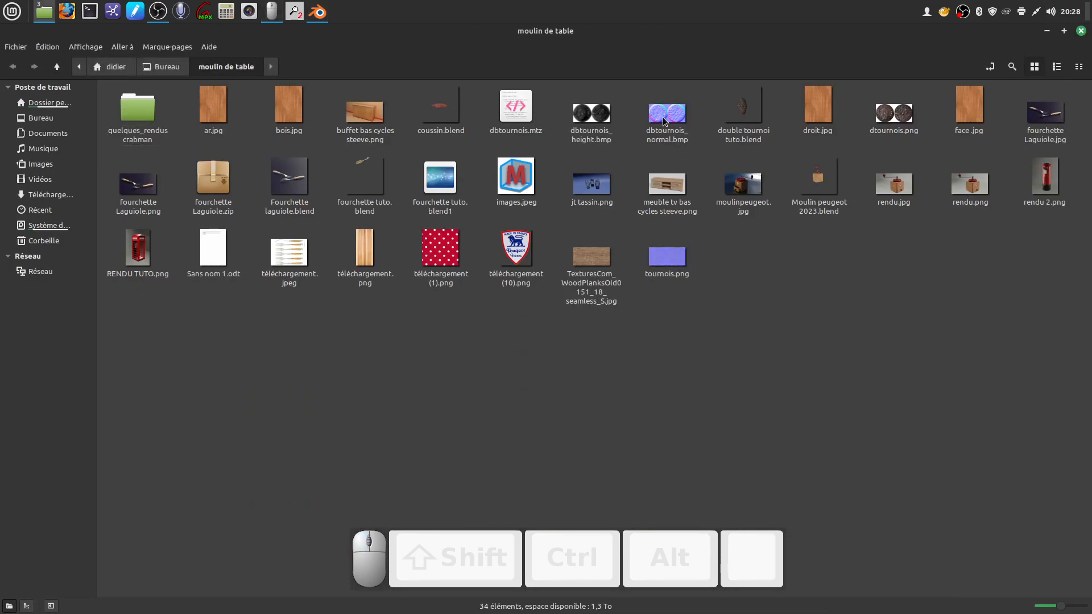
double_click(677, 262)
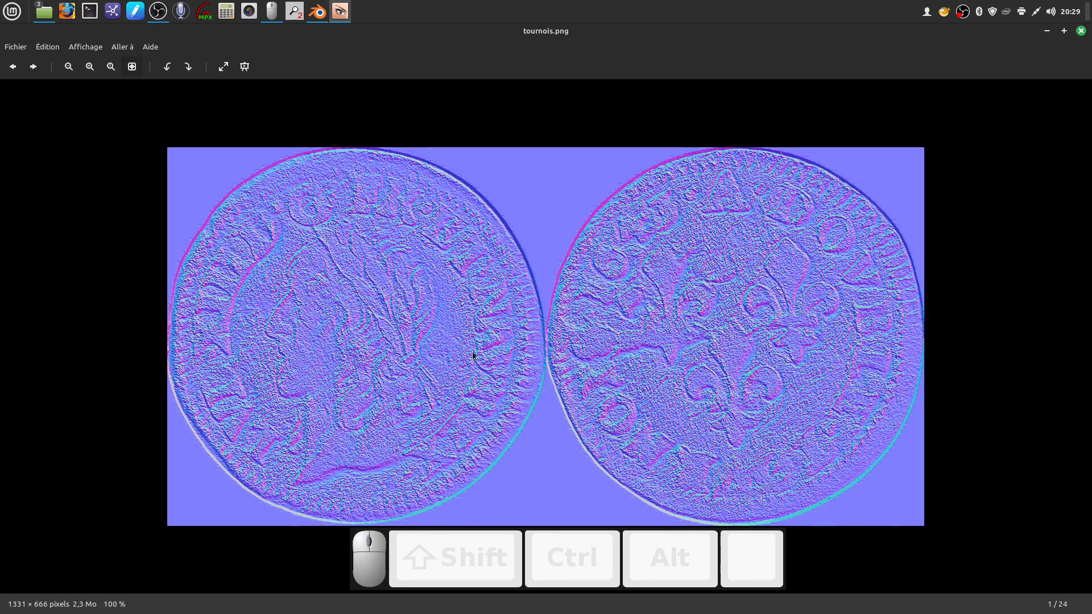
left_click(1081, 31)
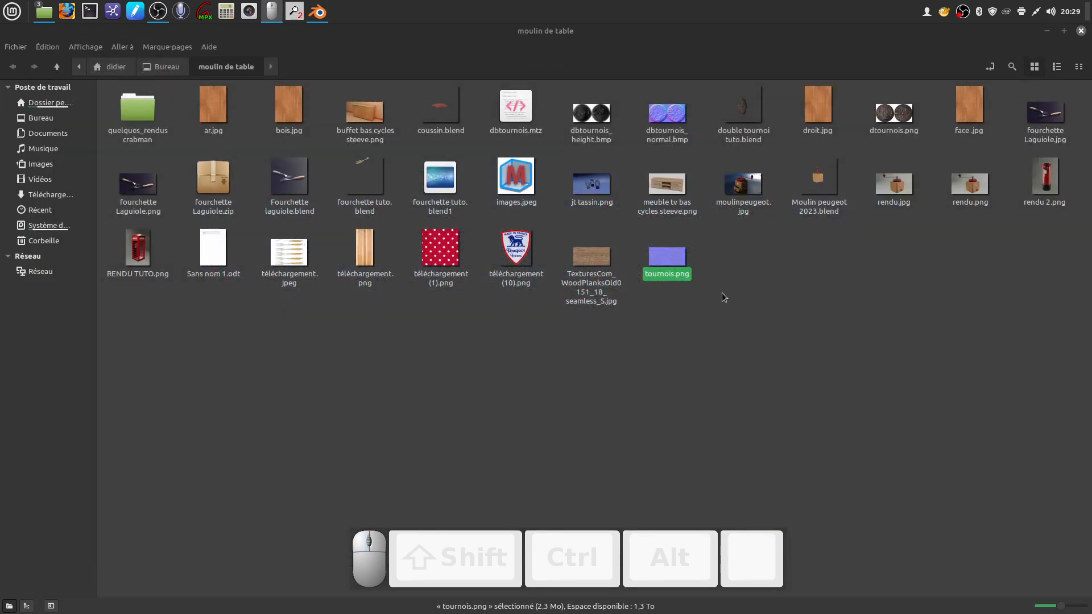
double_click(669, 117)
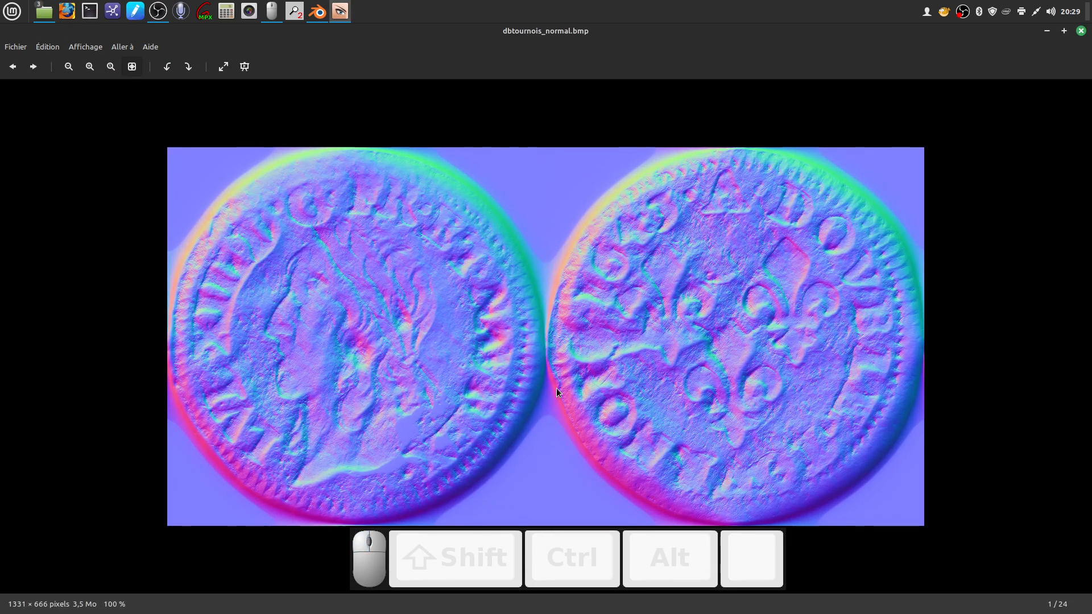
left_click(1081, 31)
left_click(742, 318)
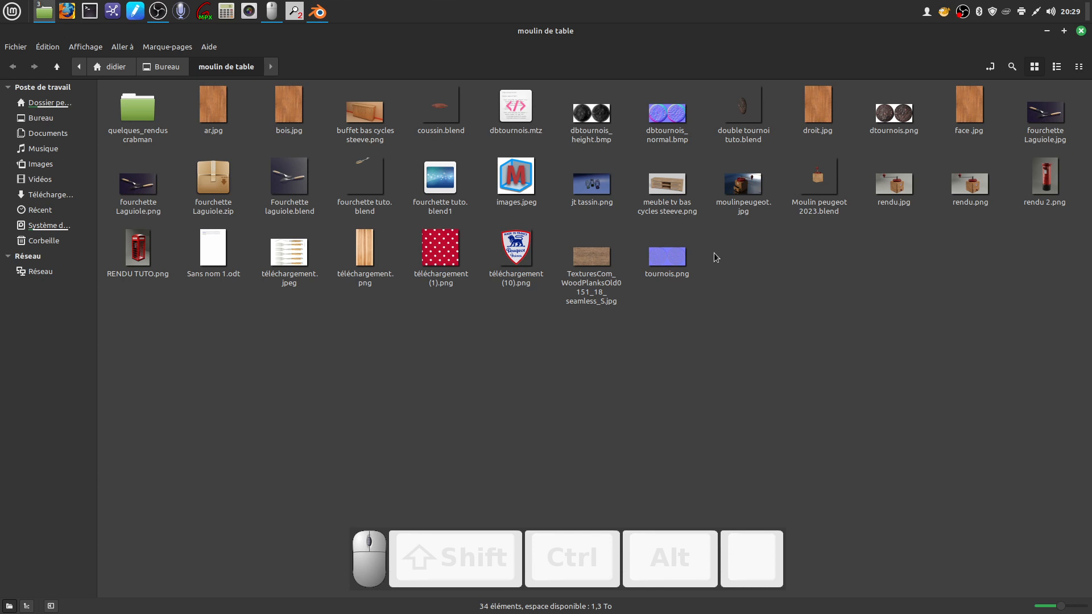
Step: View the dtournois.png color image and the dbtournois_height.bmp height map, and return to Blender
double_click(896, 116)
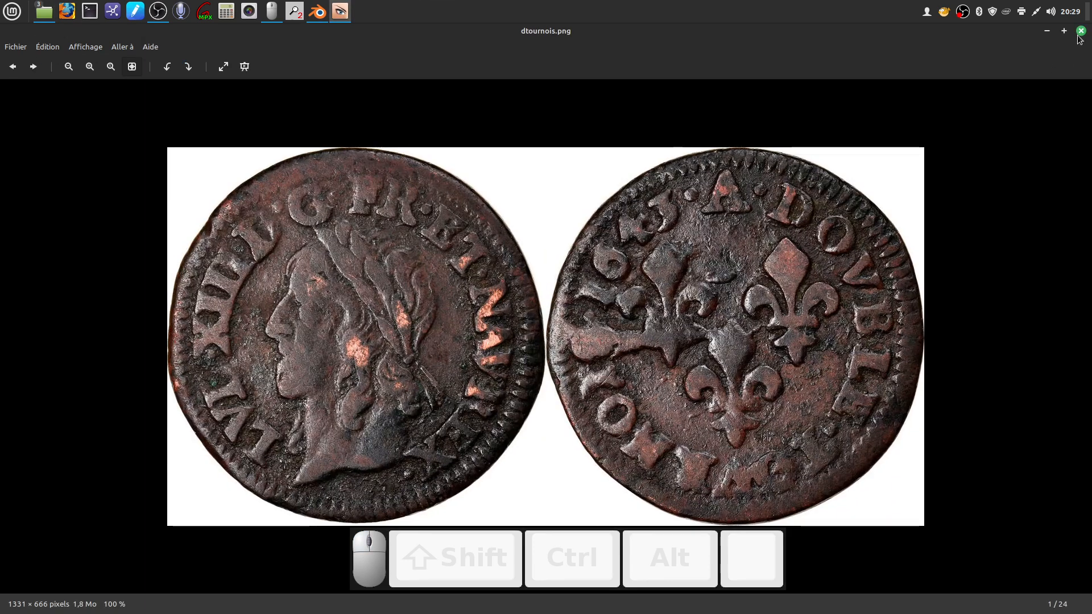
left_click(1081, 31)
left_click(756, 383)
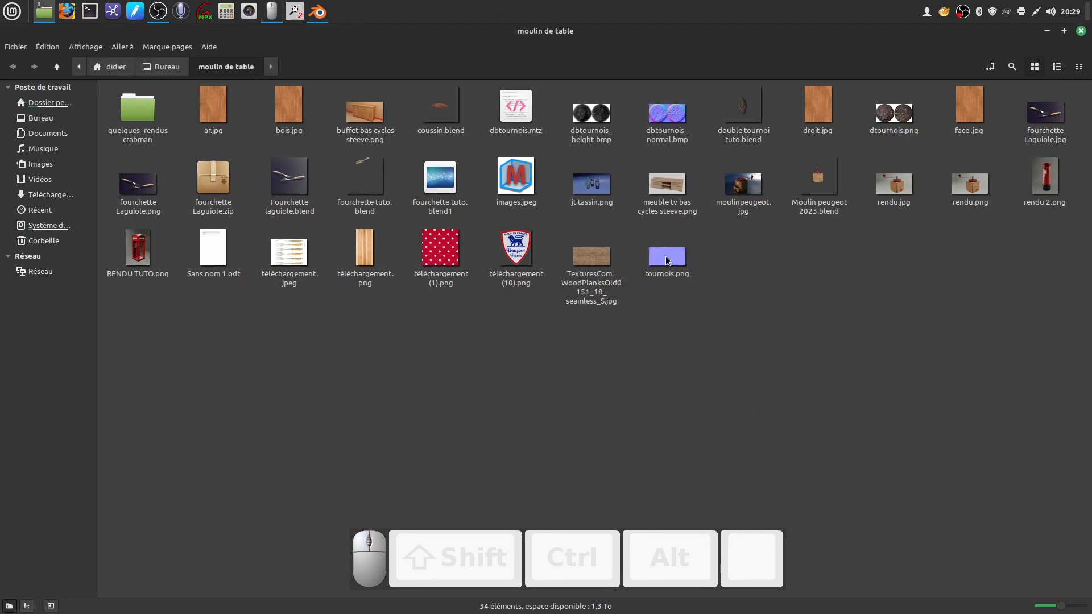
double_click(591, 113)
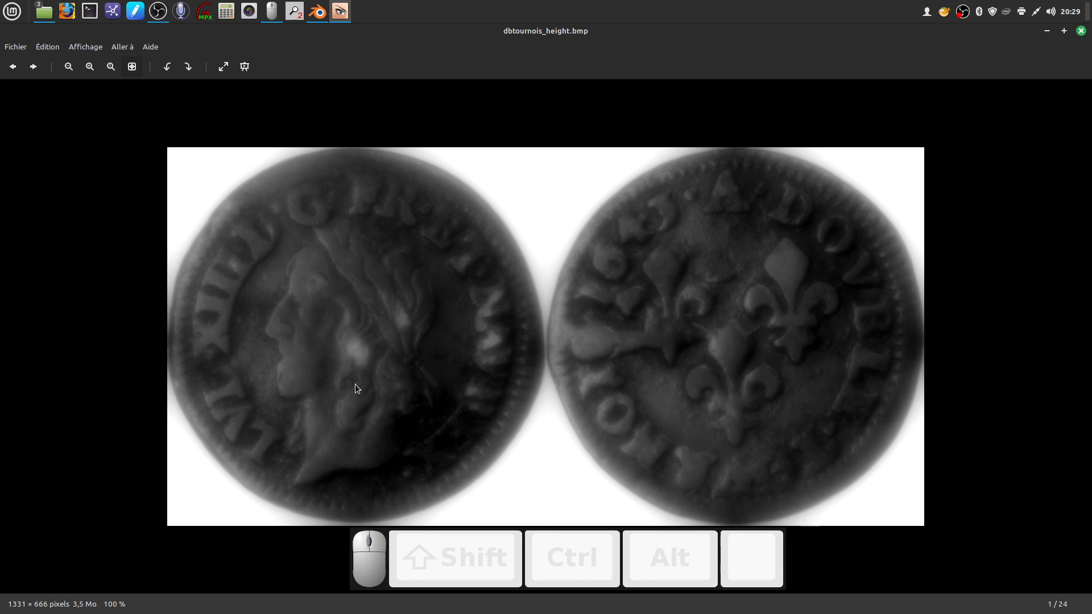
left_click(1083, 32)
mouse_move(313, 26)
left_click(312, 57)
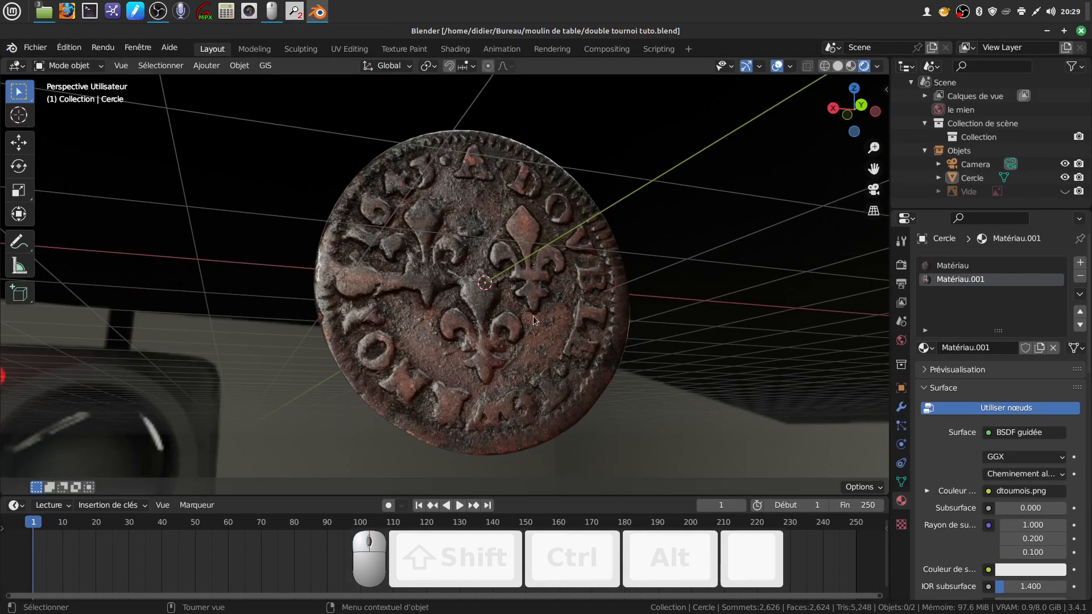
Step: Split the 3D viewport vertically, turn the new area into a shader editor and hide its sidebar
middle_click_drag(557, 280, 637, 262)
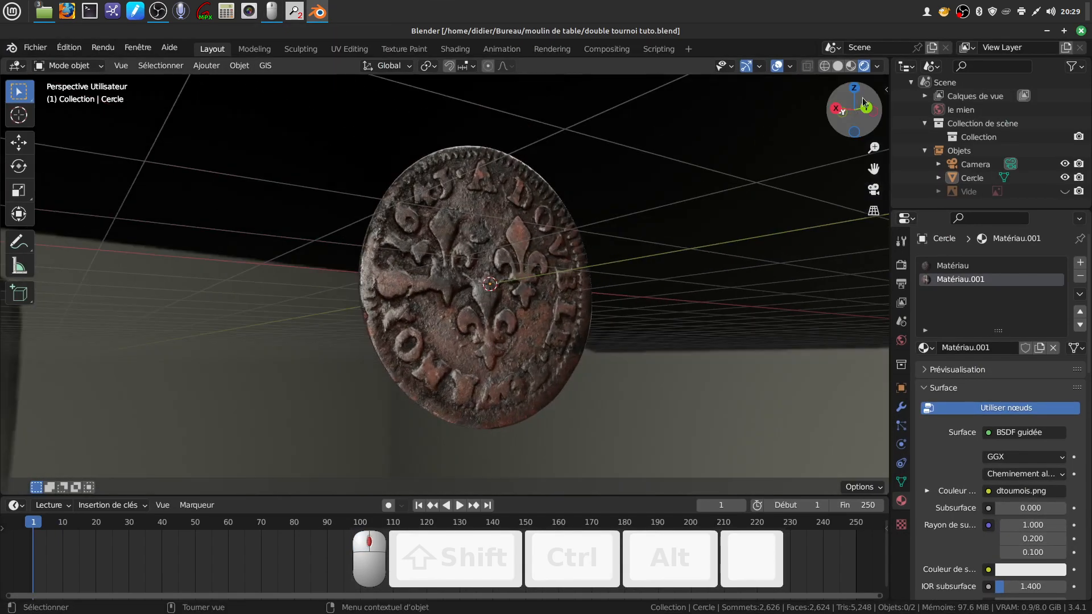
mouse_move(885, 58)
left_mouse_down()
mouse_move(378, 80)
mouse_move(379, 100)
left_mouse_up()
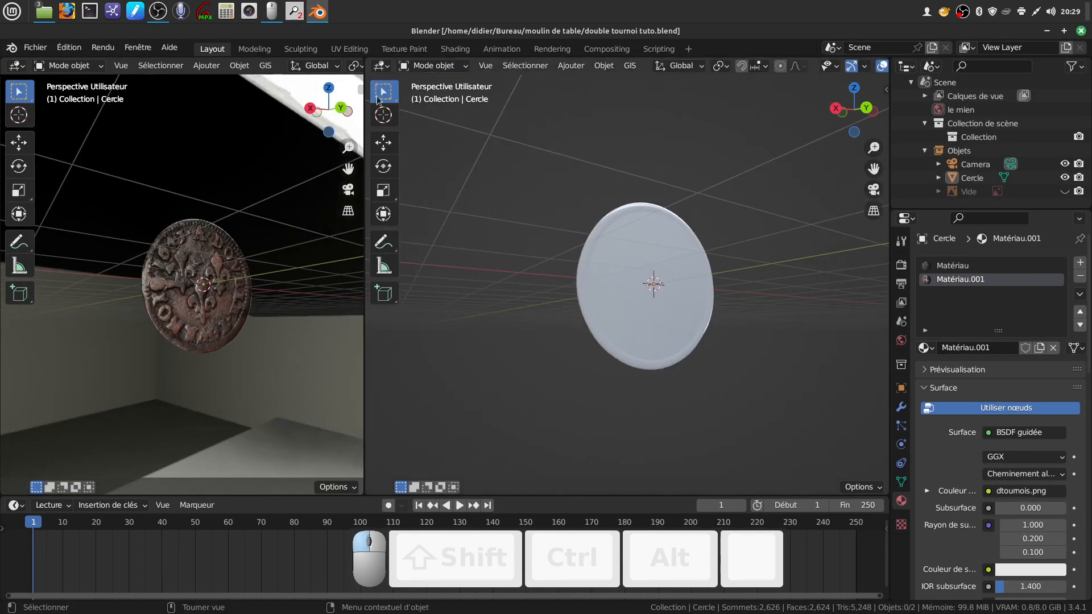
left_click(389, 67)
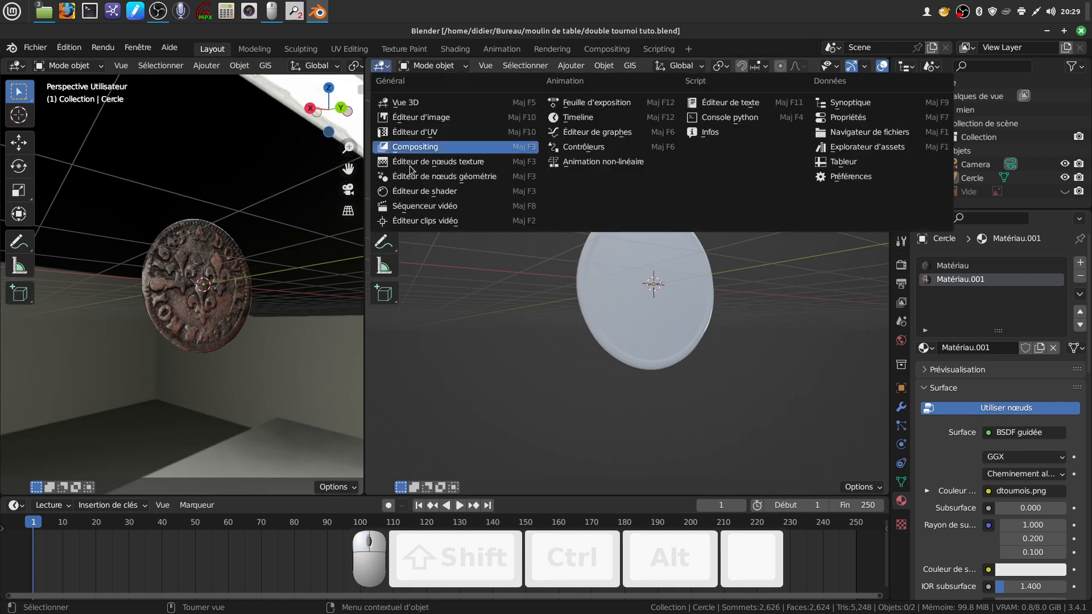
left_click(445, 193)
middle_click_drag(615, 359, 743, 332)
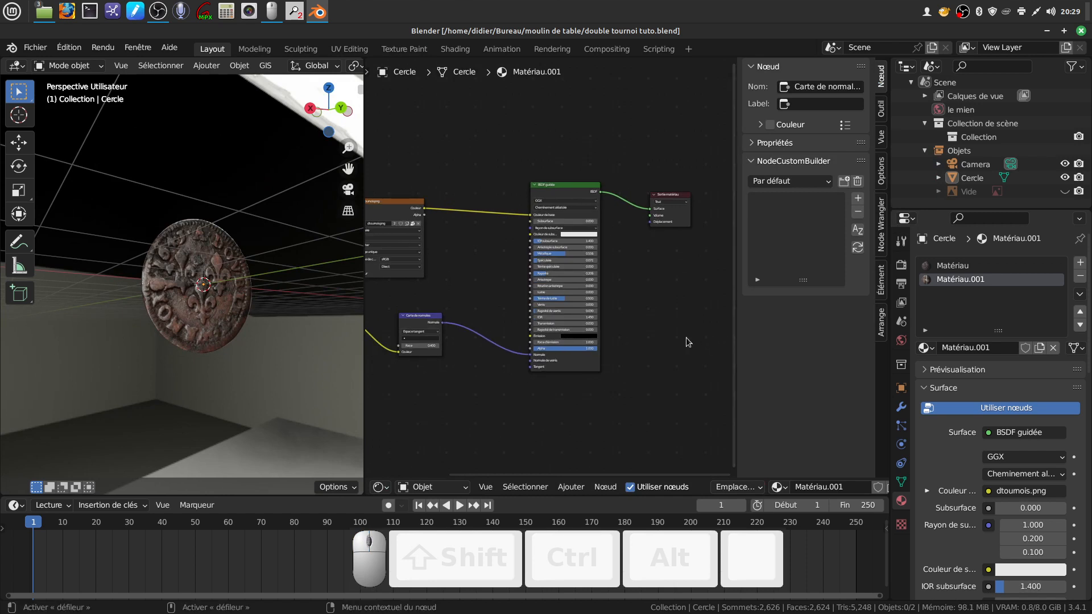
key("n")
middle_click_drag(653, 333, 859, 329)
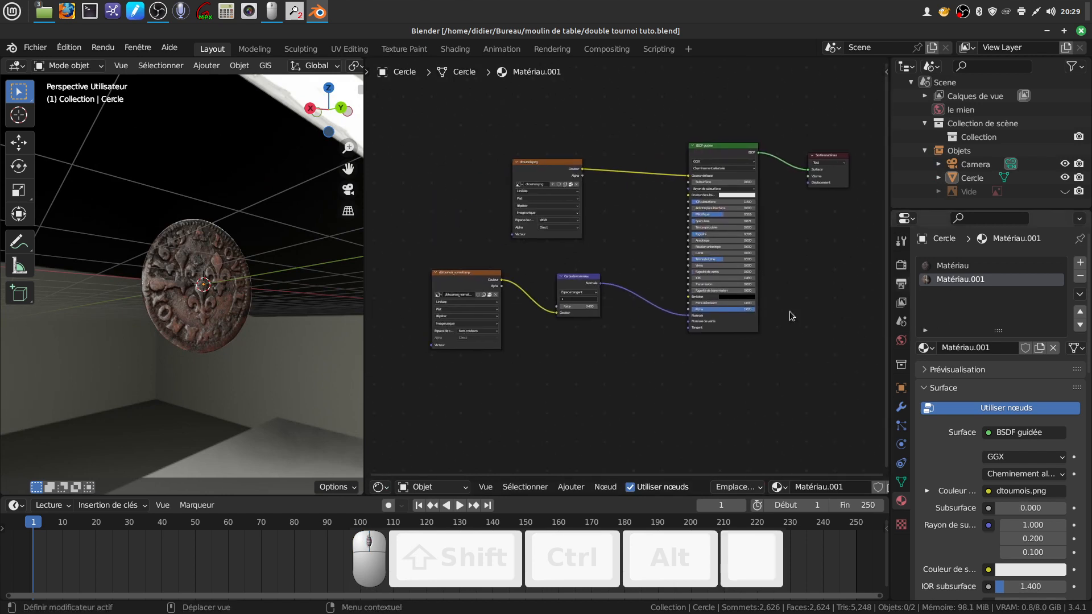
Step: Add a Bump (Relief) node to Matériau.001 and place it just below the Normal Map node
scroll(551, 382, "up", 2)
middle_click_drag(552, 383, 594, 333)
scroll(620, 354, "up", 1)
scroll(652, 432, "down", 1)
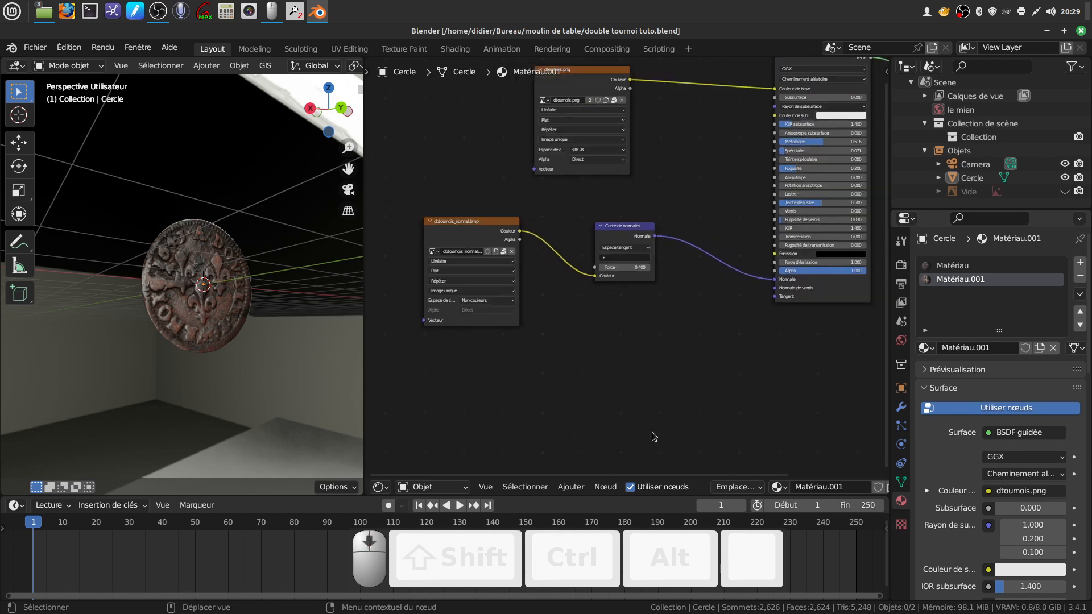
left_click(572, 487)
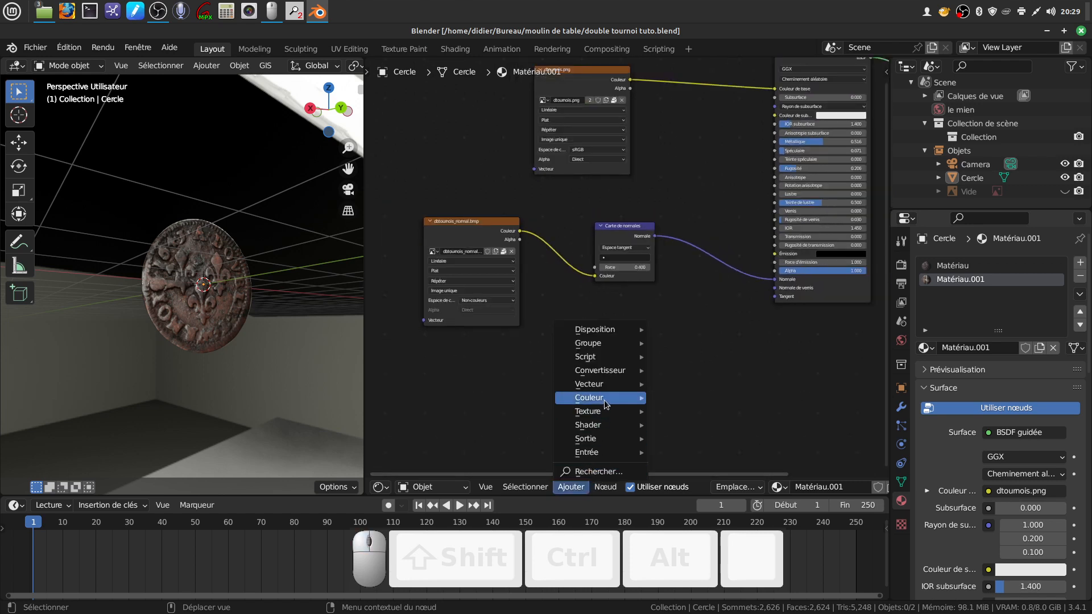
mouse_move(605, 402)
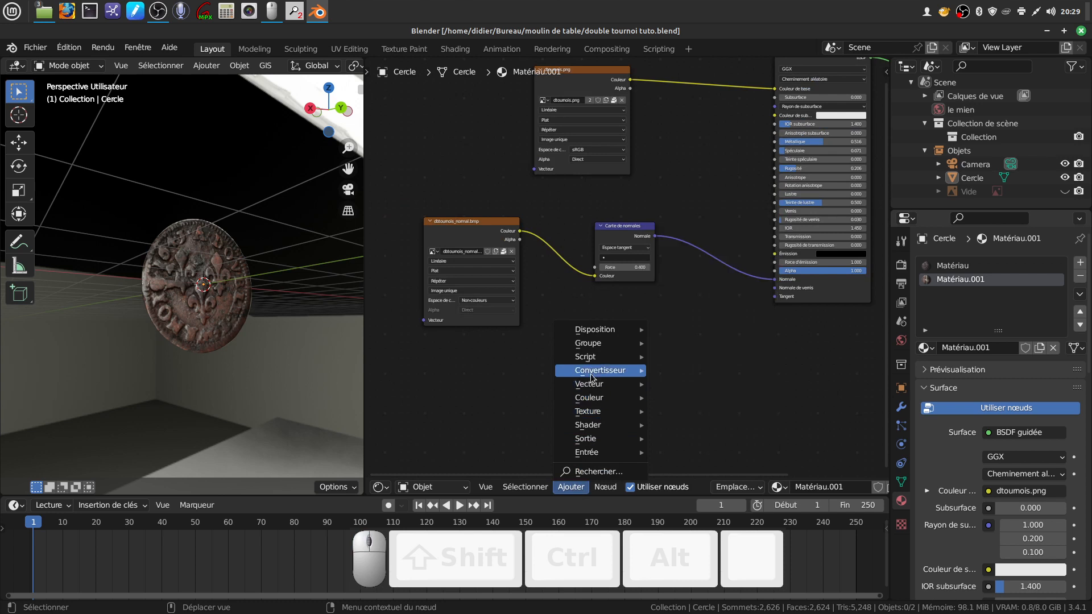
mouse_move(630, 377)
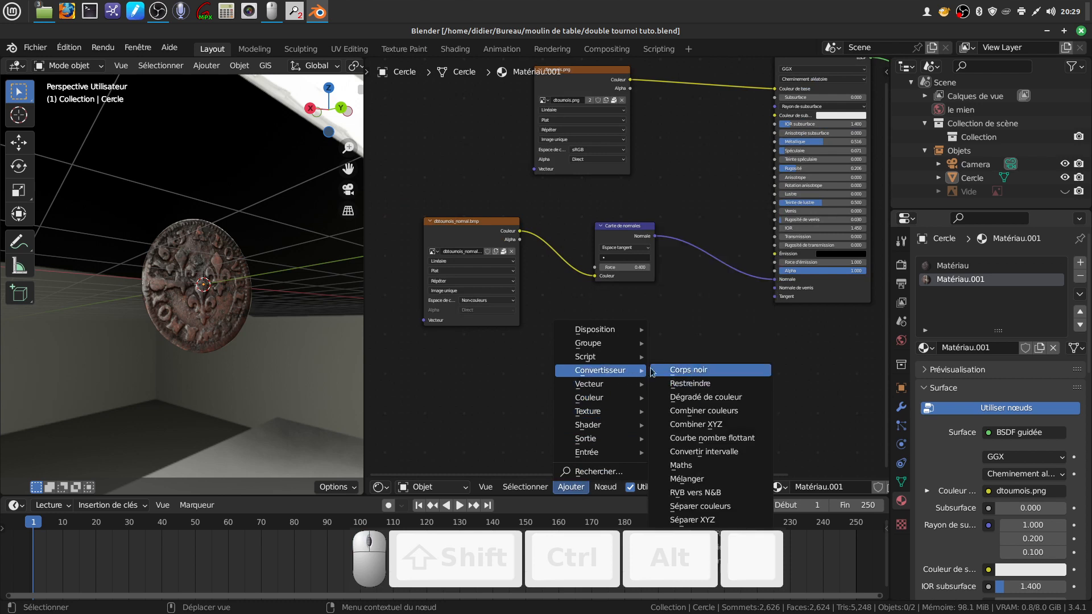
left_click(675, 383)
left_click(599, 307)
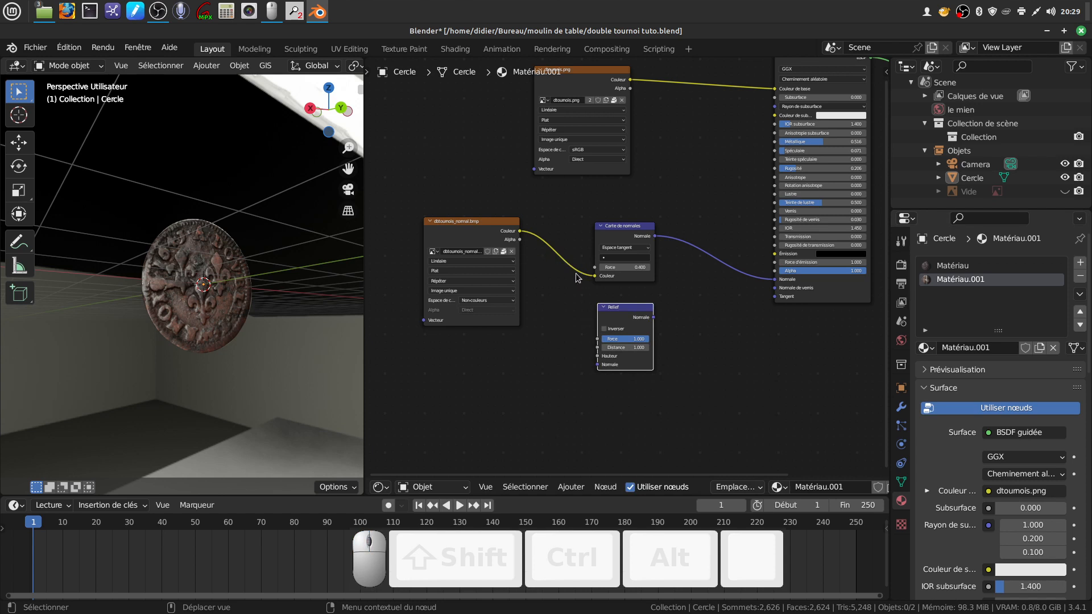
Step: Move the dbtournois_normal.bmp node lower and add an Image Texture node above it
left_click_drag(478, 235, 453, 309)
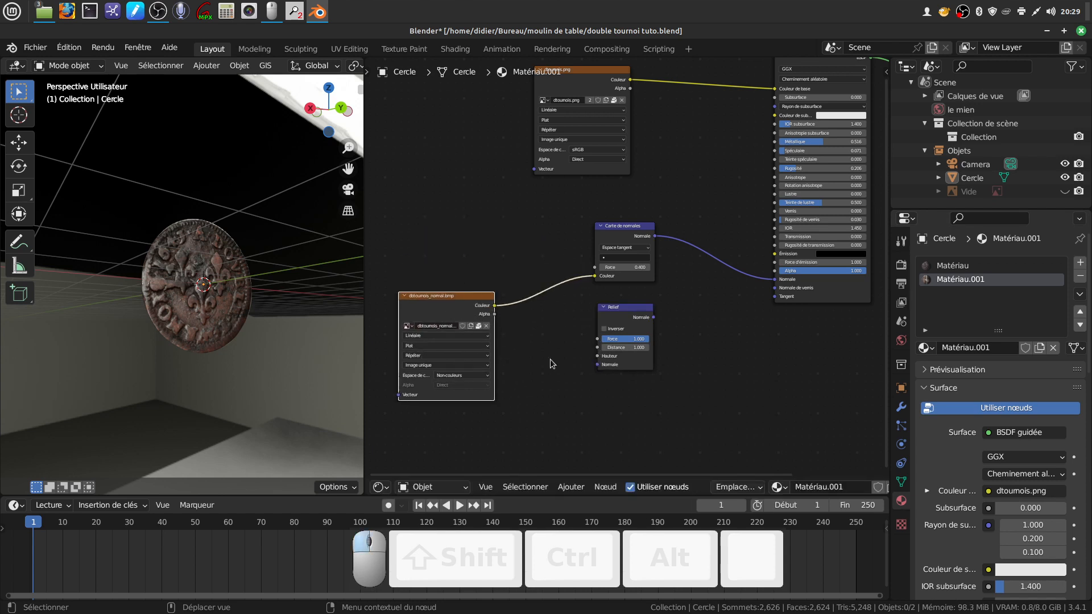
left_click(571, 487)
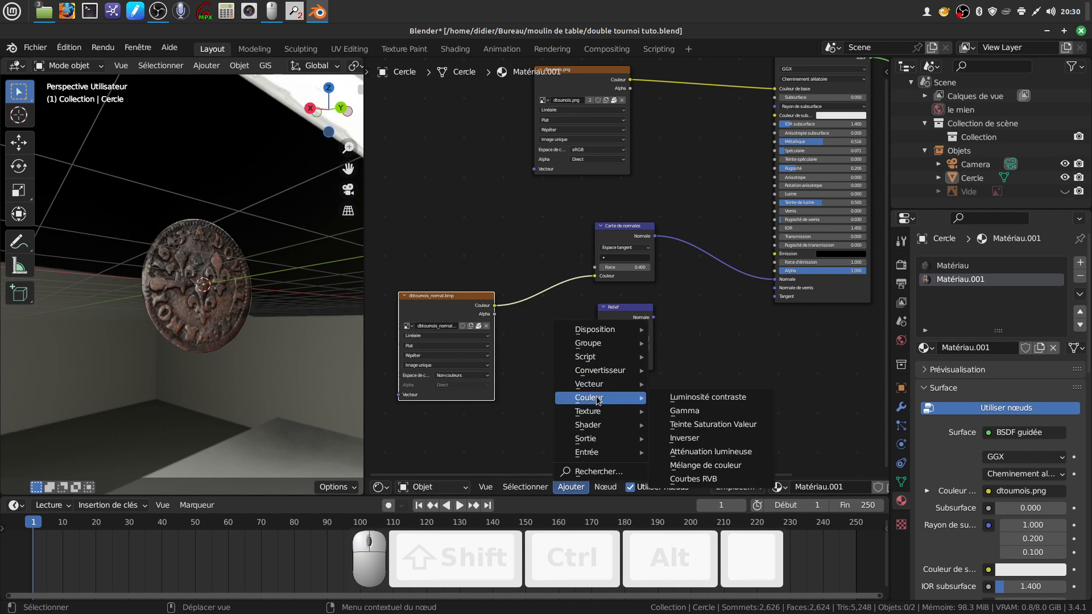
mouse_move(597, 417)
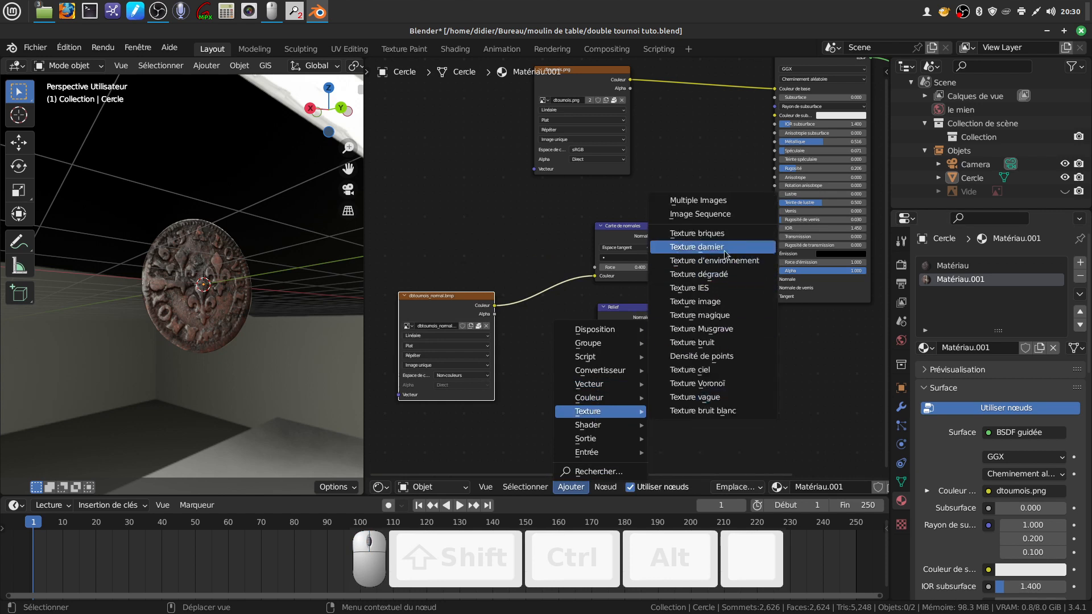
left_click(723, 303)
left_click(484, 223)
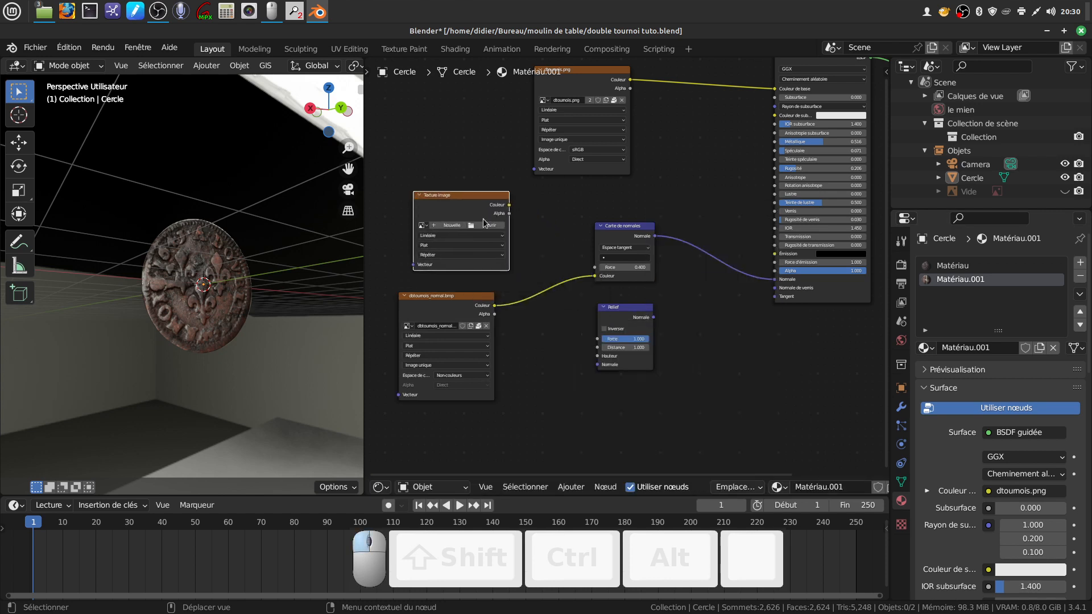
Step: Rearrange the Relief and Normal Map nodes and connect the new Image Texture's Couleur output to the Relief node's Hauteur input
left_click(626, 319)
left_click_drag(625, 320, 700, 179)
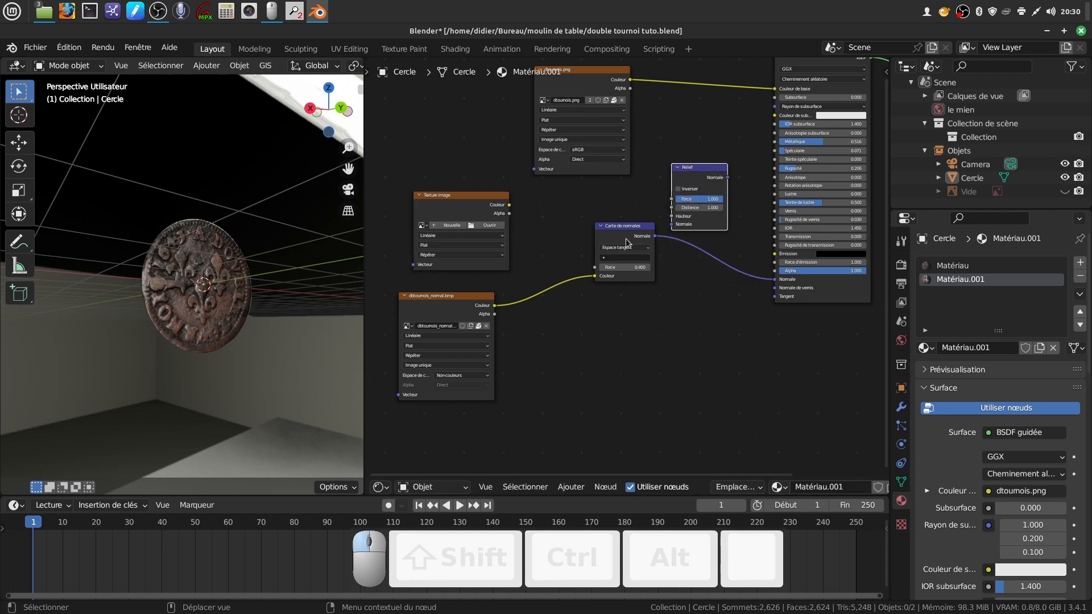
left_click_drag(610, 235, 643, 391)
left_click_drag(705, 171, 611, 201)
left_click_drag(509, 205, 588, 249)
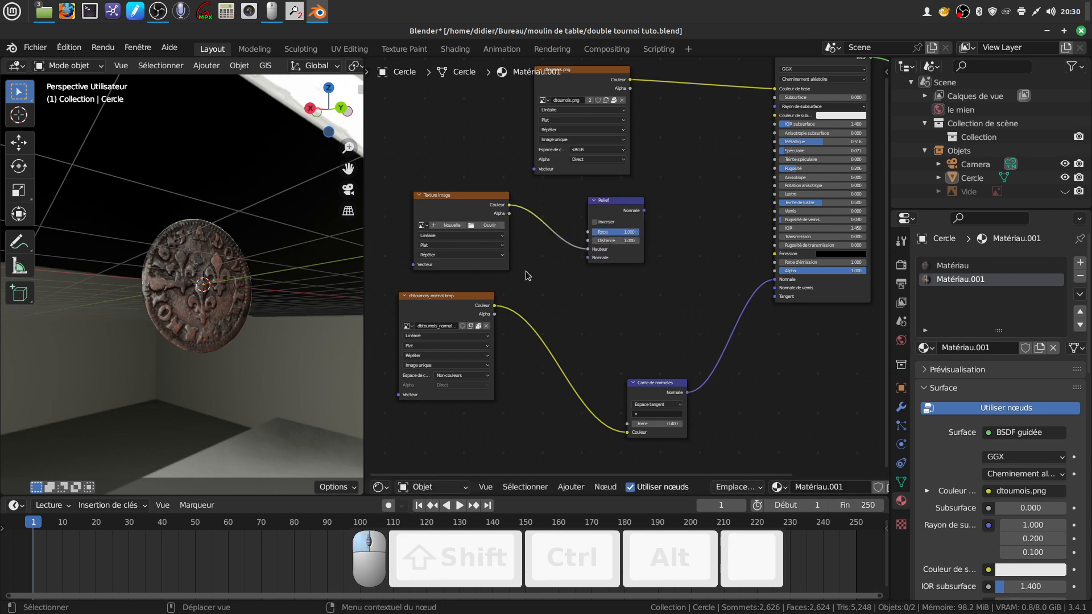
Step: Load dbtournois_height.bmp into the new Image Texture node
left_click(470, 225)
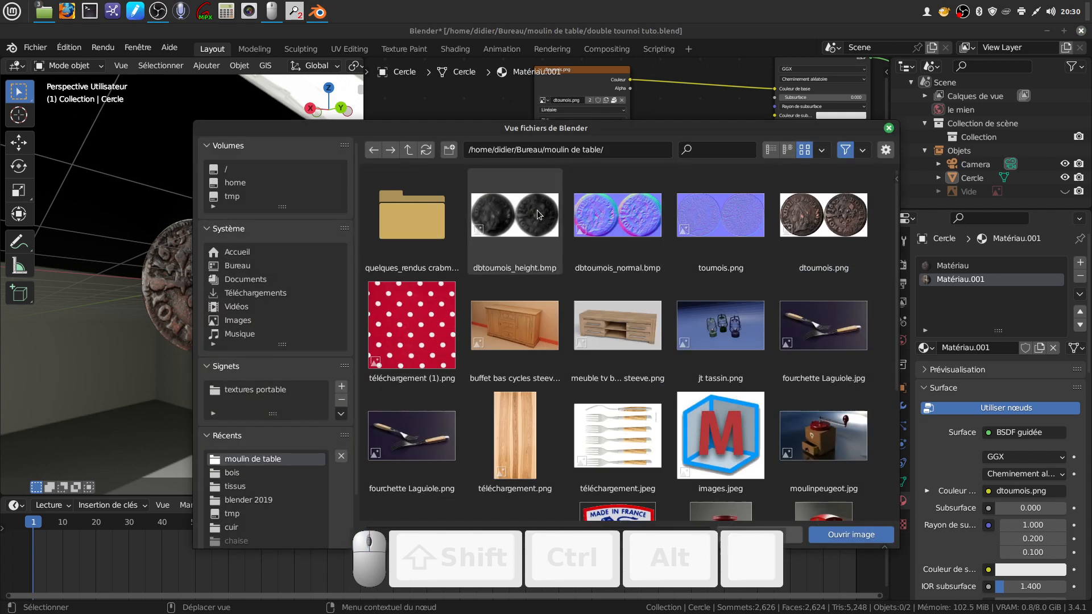
left_click(528, 213)
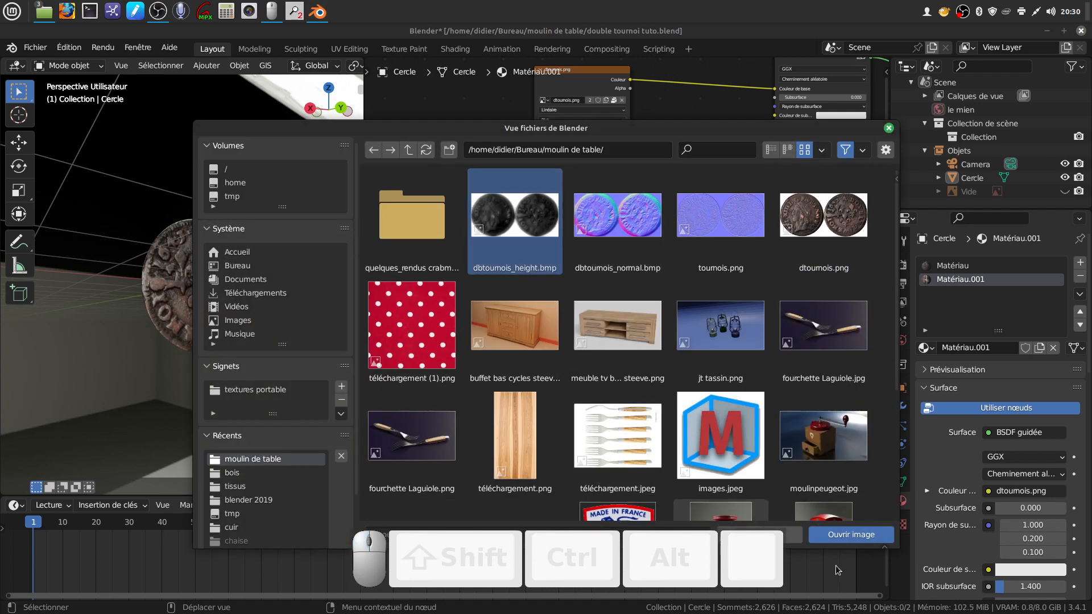
left_click(851, 535)
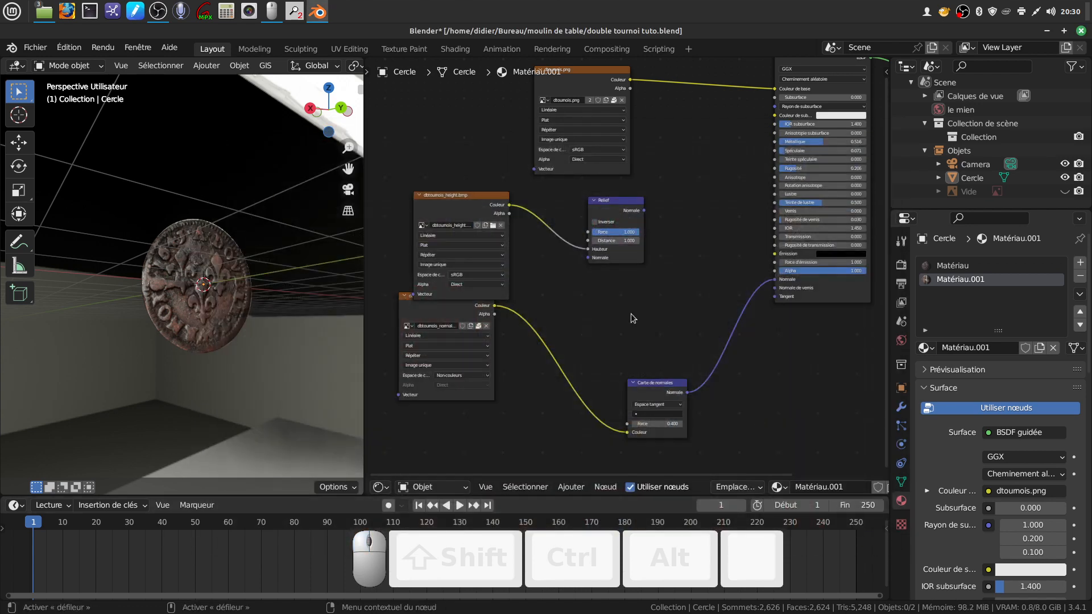
Step: Set the Relief node's Force to 0.306 and its Distance to 0.300
scroll(630, 313, "up", 3)
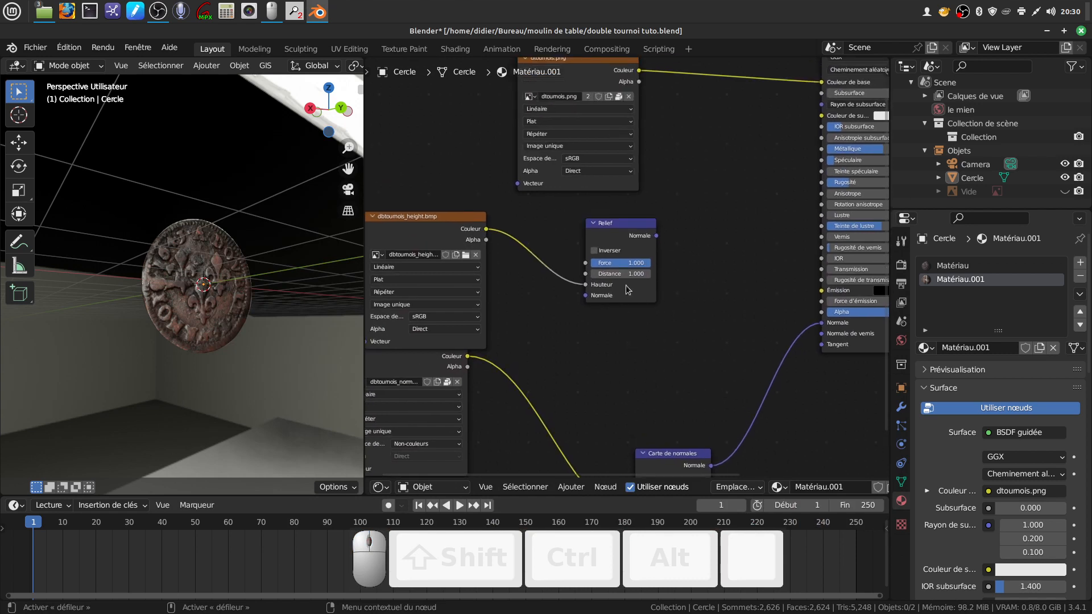
left_click(625, 273)
middle_click_drag(647, 299, 518, 332)
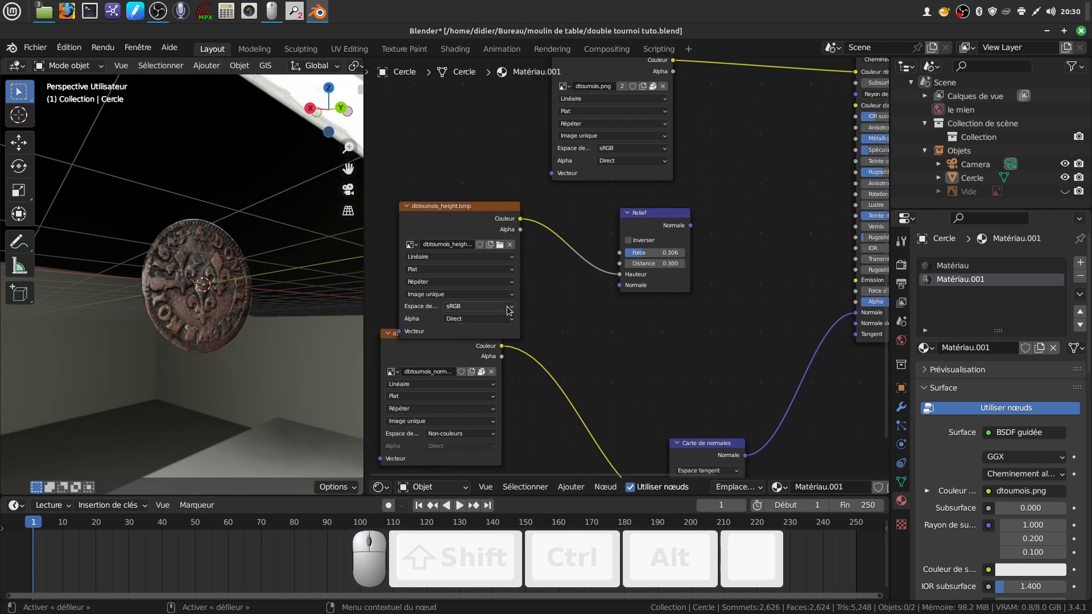
Step: Set the height map's color space to Non-couleurs and connect the Relief node's output to the Principled BSDF's Normale input
left_click(514, 310)
left_click(499, 367)
middle_click_drag(701, 329, 619, 350)
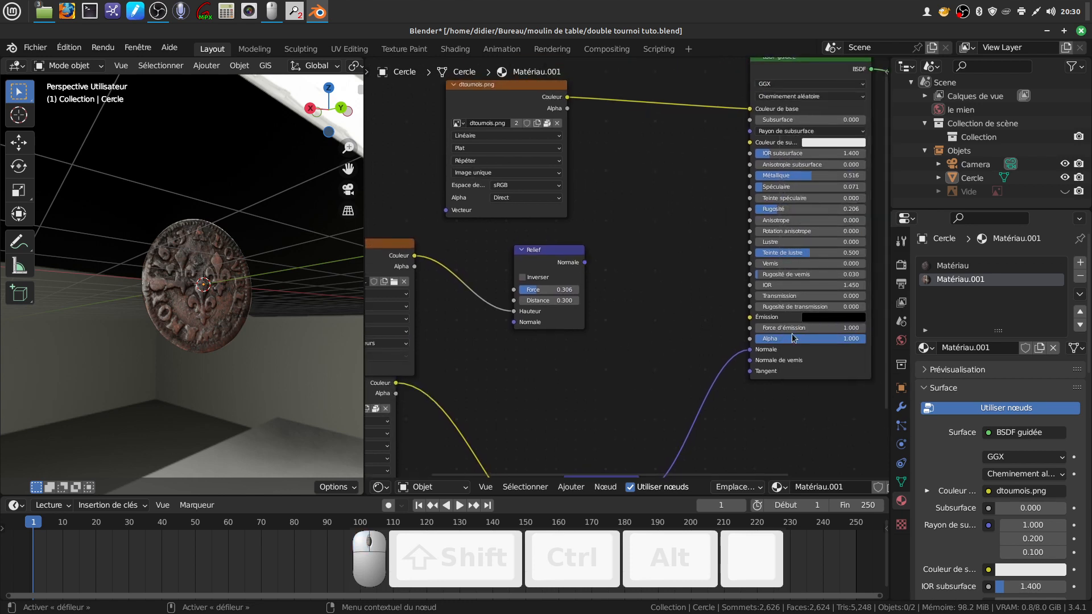
left_click_drag(585, 263, 757, 352)
left_click_drag(687, 359, 687, 360)
Step: Adjust the Relief node's Force to 0.313 while checking the relief on the coin up close
scroll(210, 347, "up", 5)
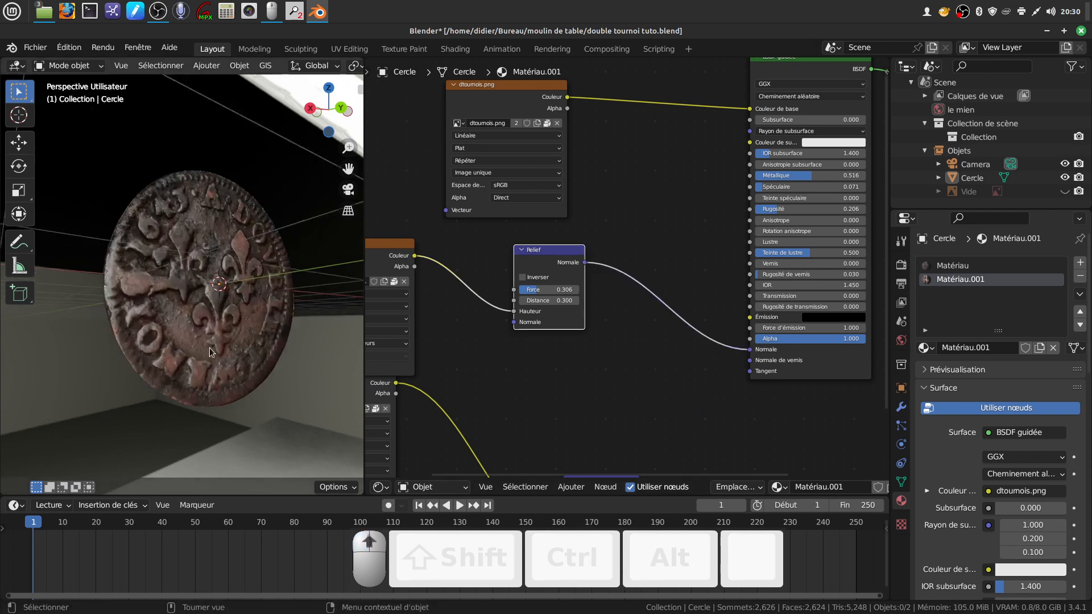
middle_click_drag(220, 353, 228, 317)
scroll(210, 342, "up", 5)
scroll(537, 300, "up", 2)
mouse_move(537, 293)
left_mouse_down()
mouse_move(592, 293)
mouse_move(512, 293)
mouse_move(537, 293)
left_mouse_up()
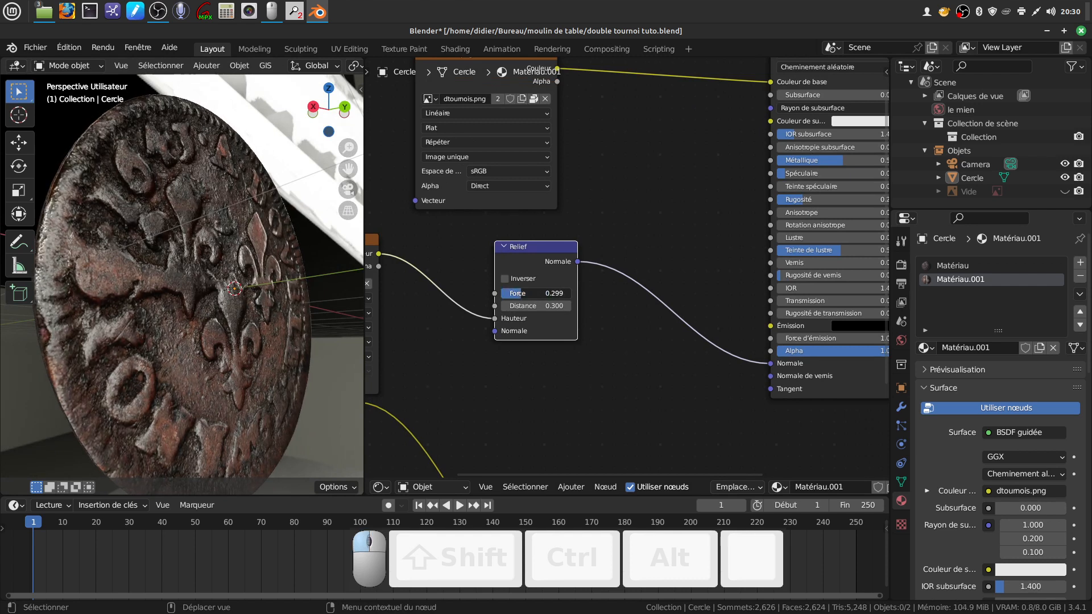
mouse_move(246, 300)
middle_mouse_down()
mouse_move(183, 285)
mouse_move(207, 244)
mouse_move(254, 283)
middle_mouse_up()
middle_click_drag(238, 329, 193, 330)
middle_click_drag(581, 353, 657, 243)
scroll(252, 323, "up", 3)
middle_click_drag(252, 323, 274, 294)
middle_click_drag(662, 295, 732, 241)
Step: Replace dbtournois_normal.bmp with tournois.png in the image node feeding the Normal Map node
left_click_drag(439, 247, 493, 304)
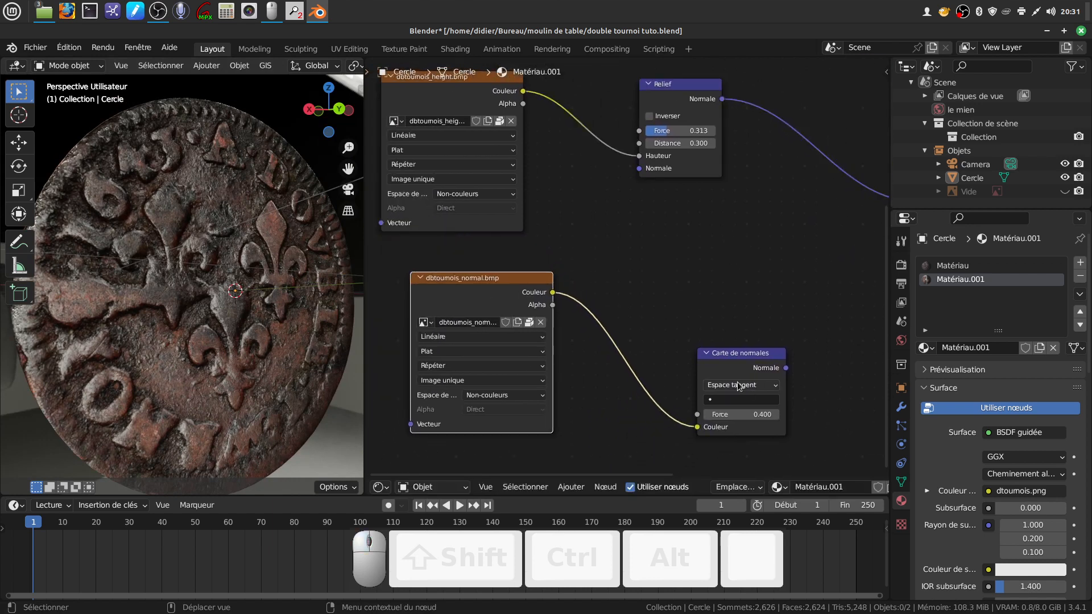
left_click(541, 322)
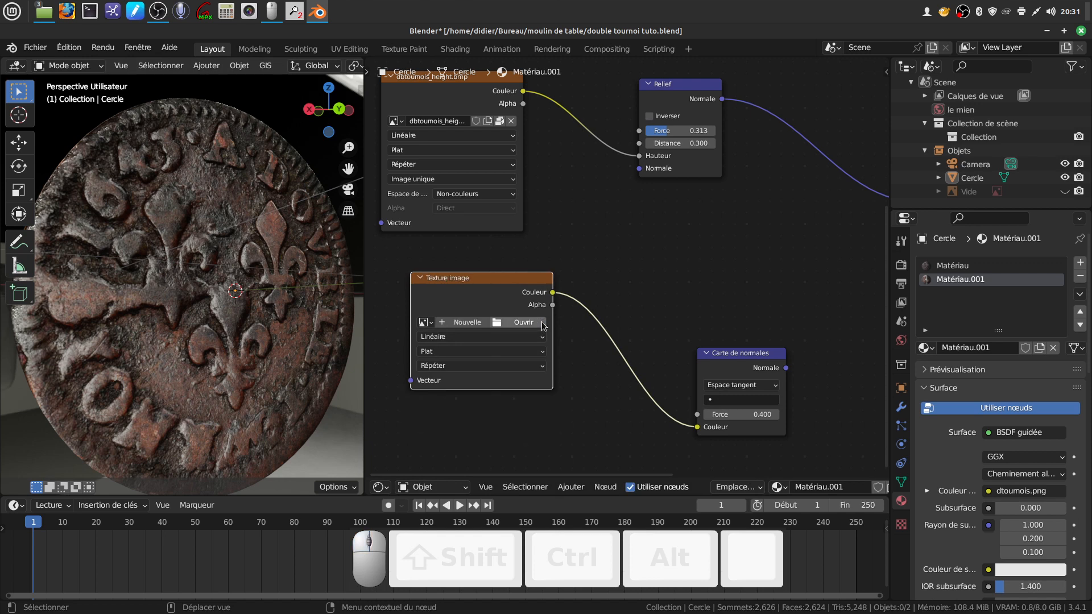
left_click(505, 323)
left_click(723, 226)
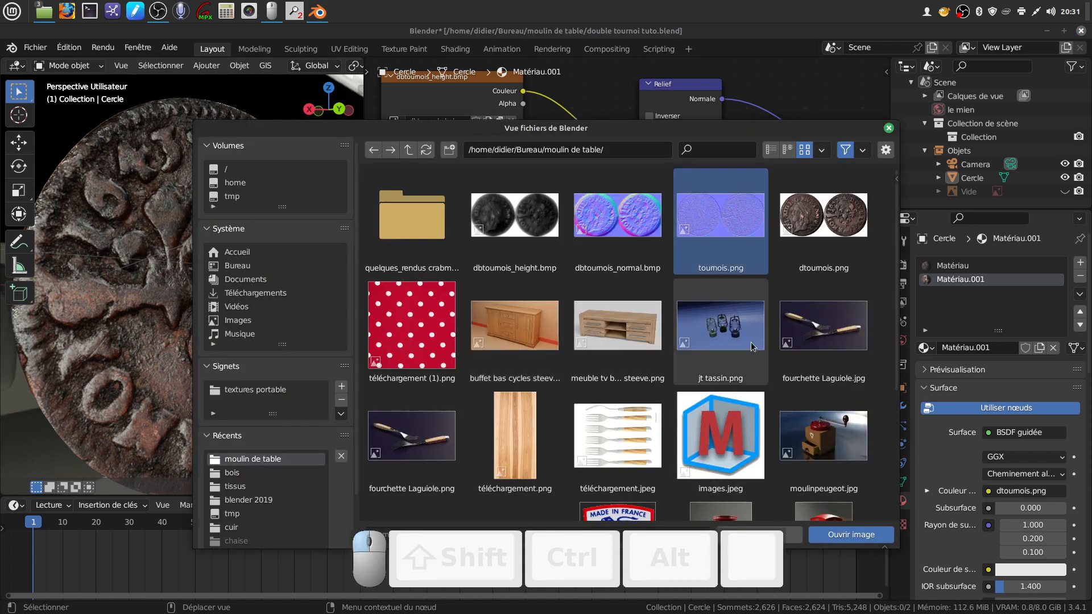
left_click(848, 534)
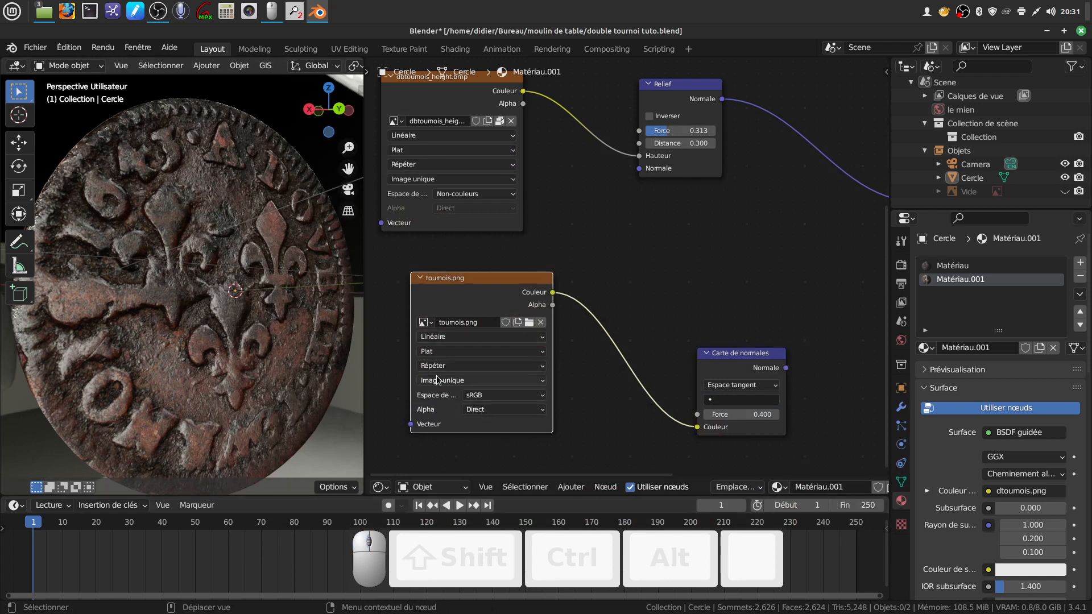
Step: Set the tournois.png node's color space to Non-couleurs and move the node farther from the Normal Map node
left_click(544, 396)
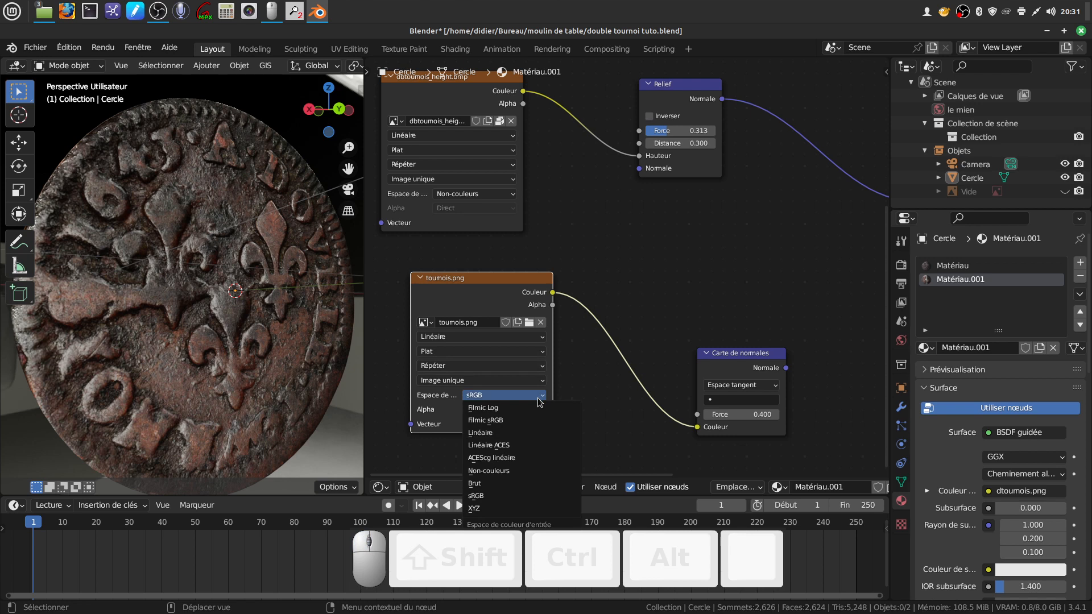
left_click(504, 469)
scroll(659, 428, "down", 3)
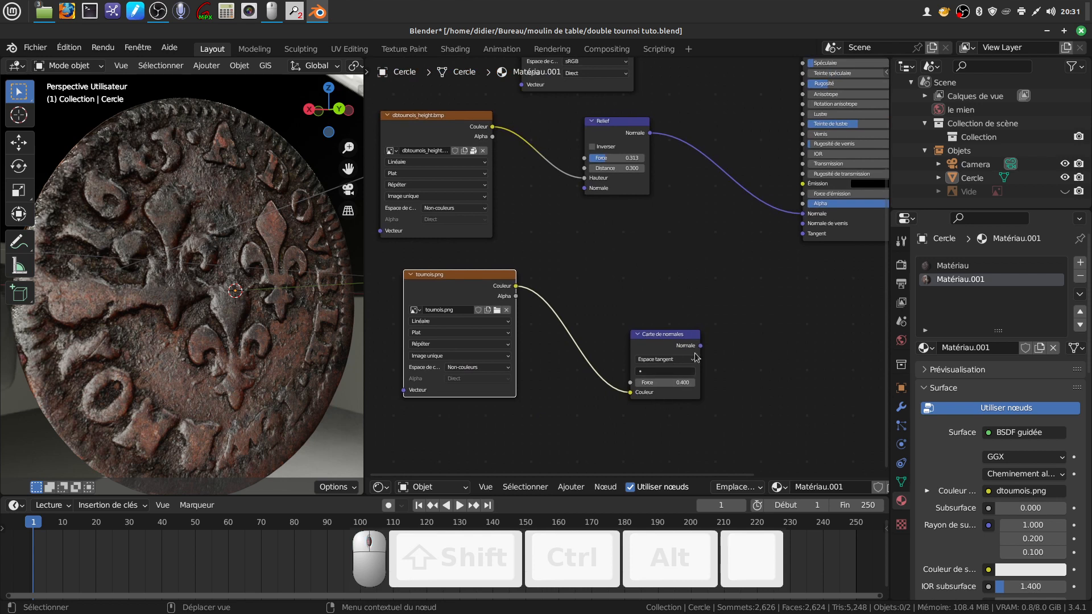
mouse_move(456, 283)
left_mouse_down()
mouse_move(438, 295)
mouse_move(448, 295)
left_mouse_up()
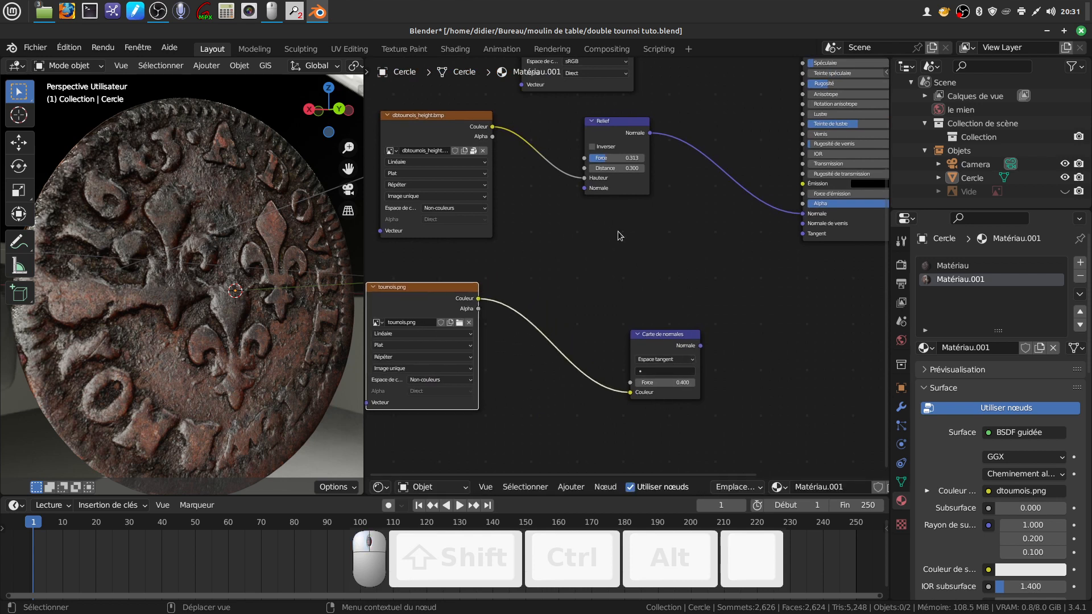
Step: Move the Normal Map node closer to tournois.png and connect its output to the Relief node's Normale input
middle_click_drag(620, 236, 665, 256)
left_click_drag(713, 359, 644, 258)
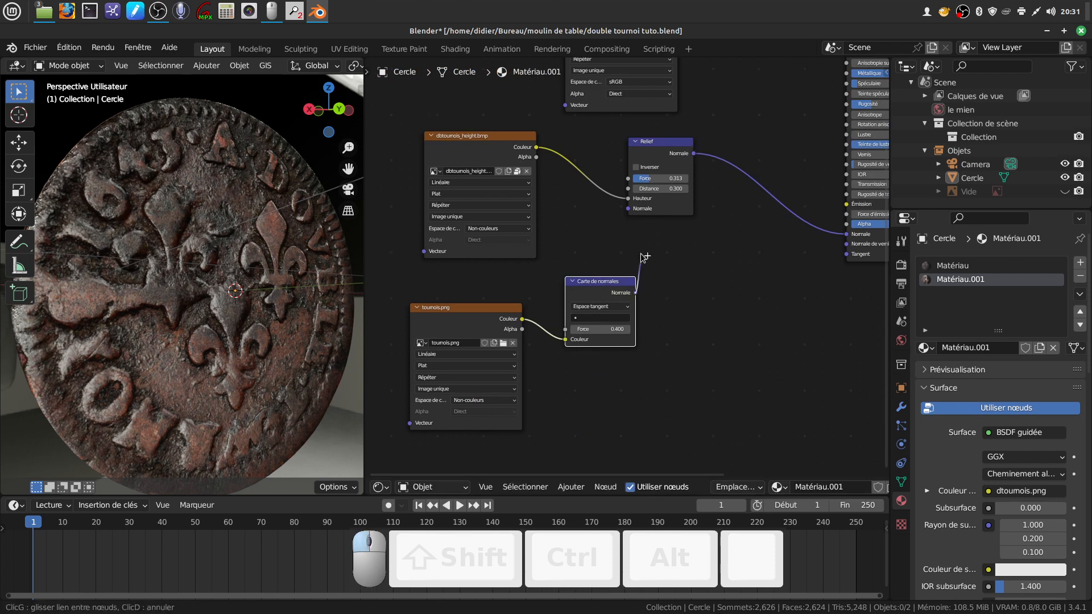
left_click_drag(632, 213, 629, 209)
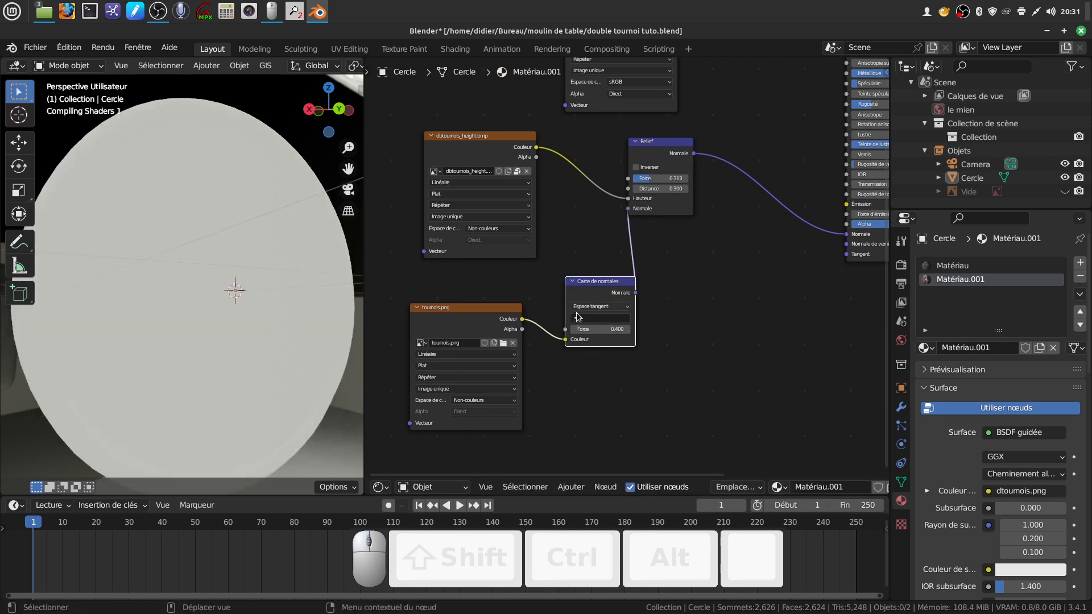
Step: Lower the Normal Map node's Force in stages to 0.100, checking the coin's fine surface grain at each stage
scroll(227, 325, "up", 4)
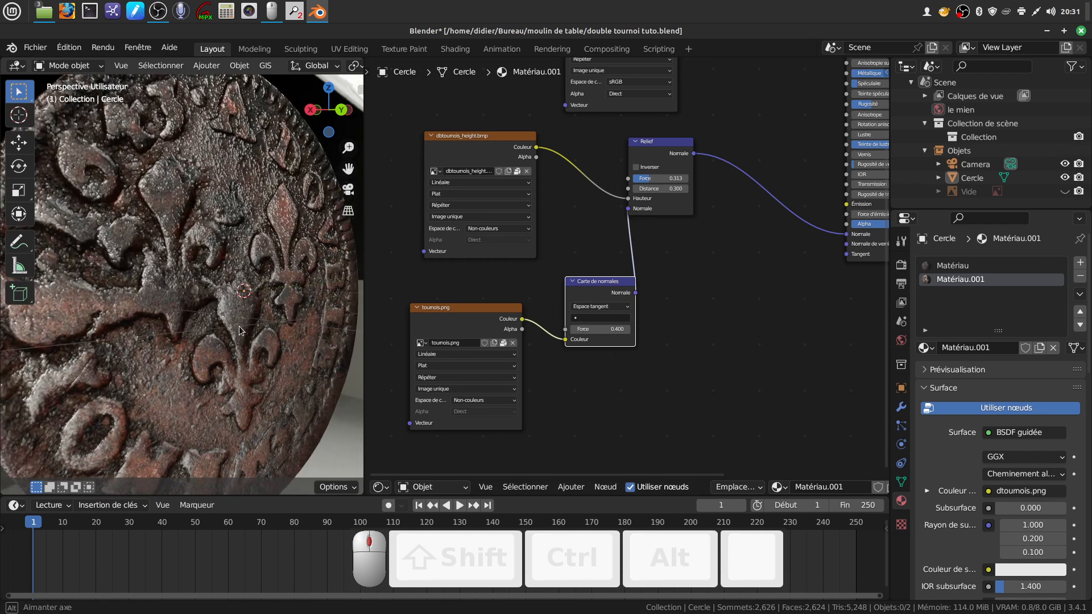
middle_click_drag(638, 339, 674, 331)
scroll(675, 330, "up", 2)
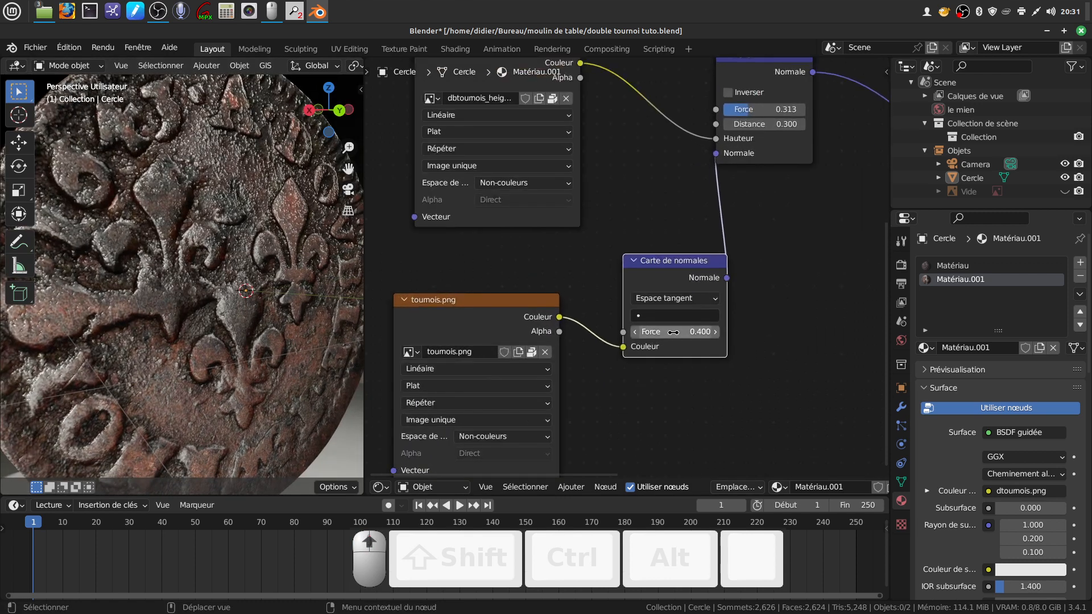
mouse_move(675, 332)
left_mouse_down()
mouse_move(649, 332)
mouse_move(691, 331)
left_mouse_up()
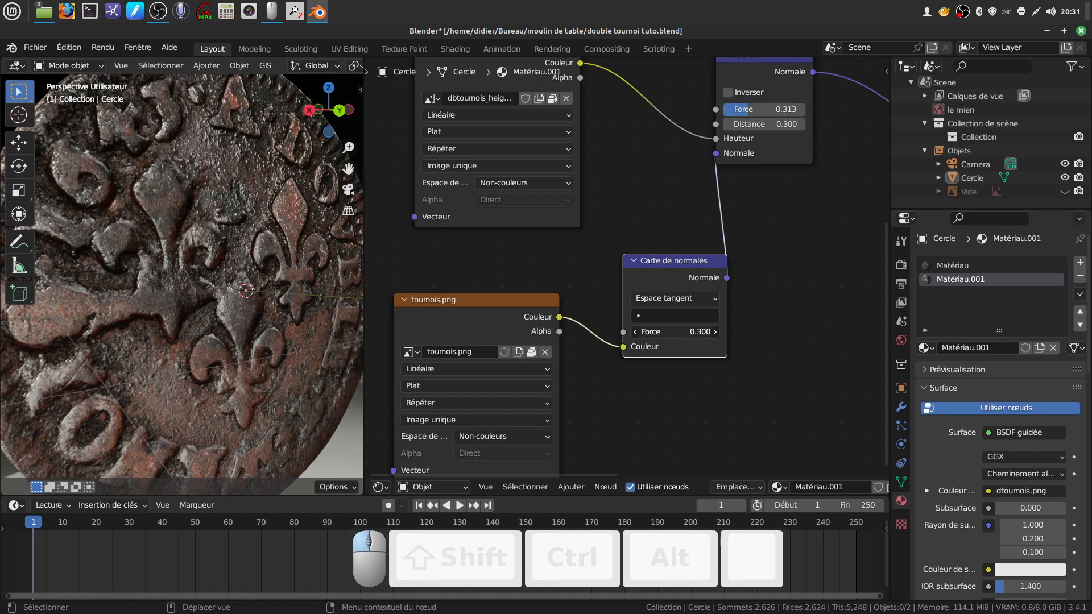
left_click(638, 333)
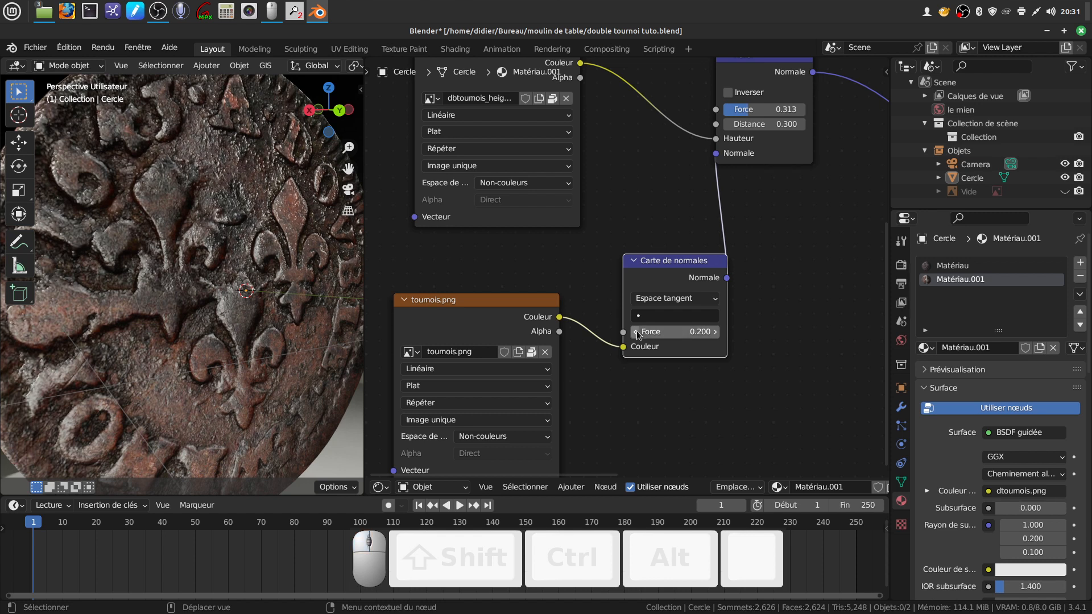
scroll(236, 284, "down", 6)
middle_click_drag(237, 284, 259, 278)
scroll(271, 326, "up", 8)
middle_click_drag(271, 326, 212, 275)
middle_click_drag(193, 360, 213, 373)
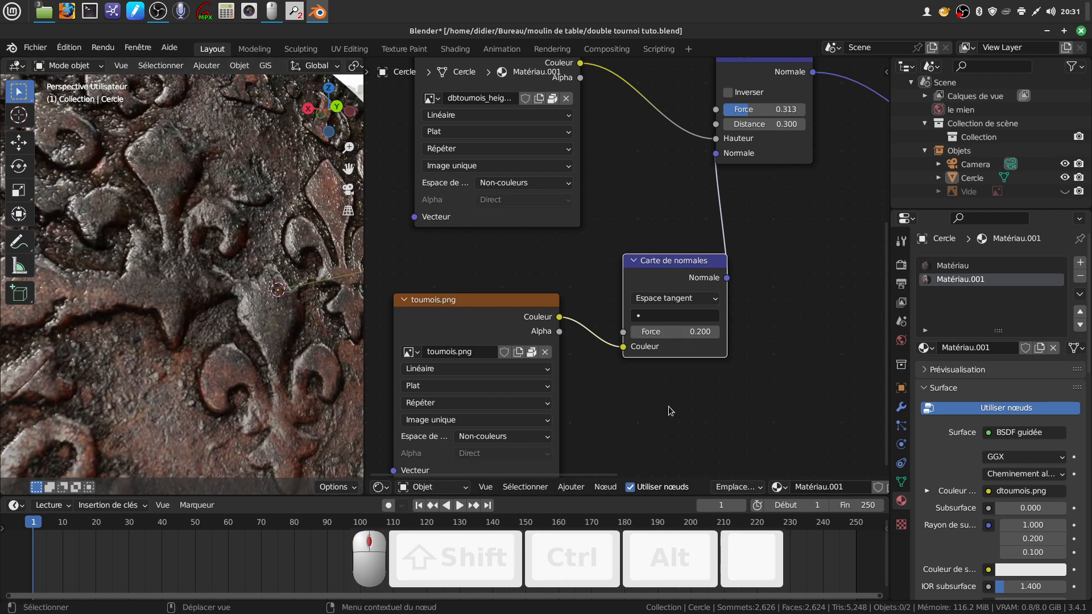
scroll(668, 406, "up", 3)
left_click(647, 356)
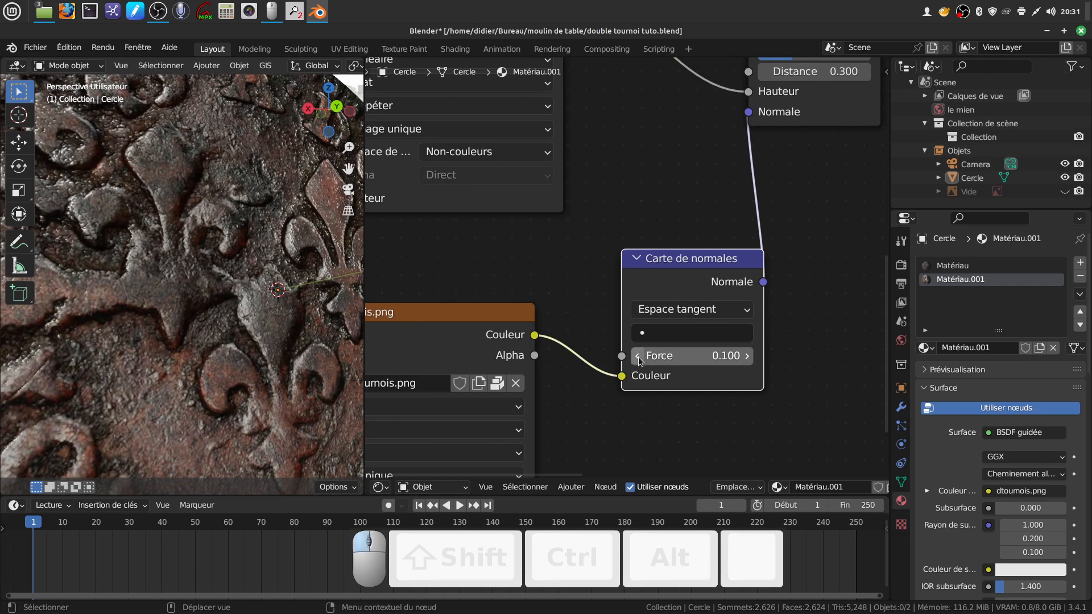
Step: Examine the coin's relief from several angles and review the height map, Relief, tournois.png and Normal Map node chain
scroll(213, 374, "down", 5)
mouse_move(213, 373)
middle_mouse_down()
mouse_move(230, 333)
mouse_move(335, 322)
mouse_move(228, 395)
mouse_move(217, 370)
middle_mouse_up()
scroll(218, 370, "up", 6)
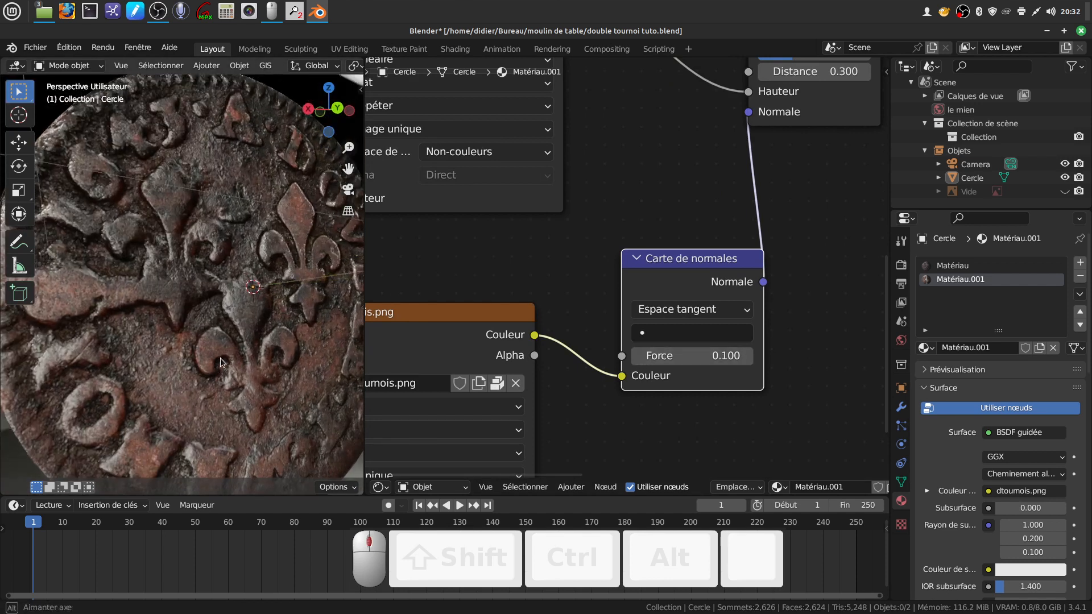
scroll(531, 271, "down", 2)
middle_click_drag(626, 106, 654, 168)
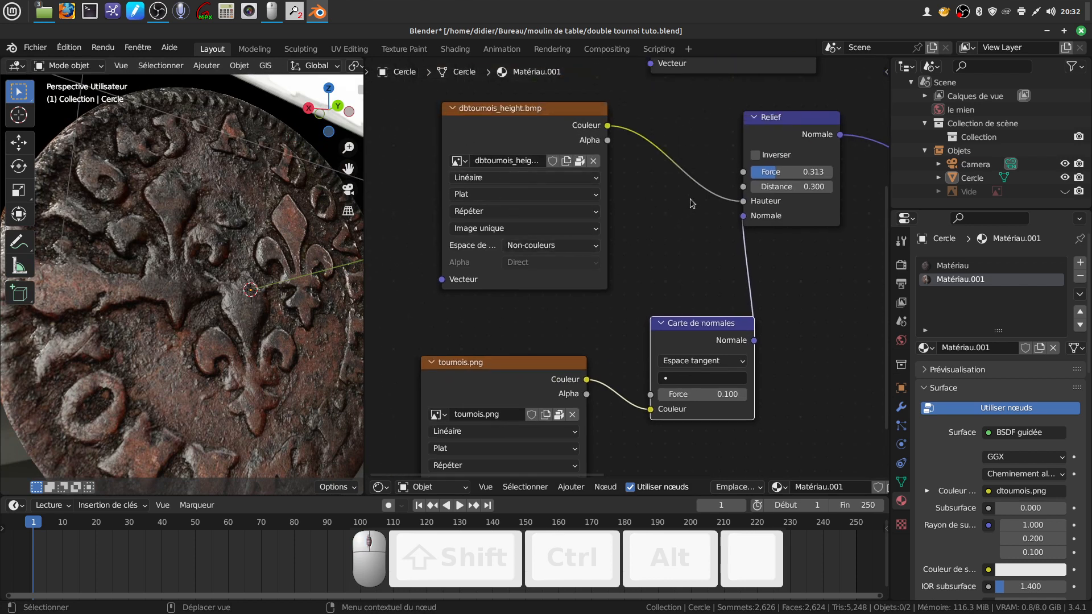
middle_click_drag(679, 234, 665, 246)
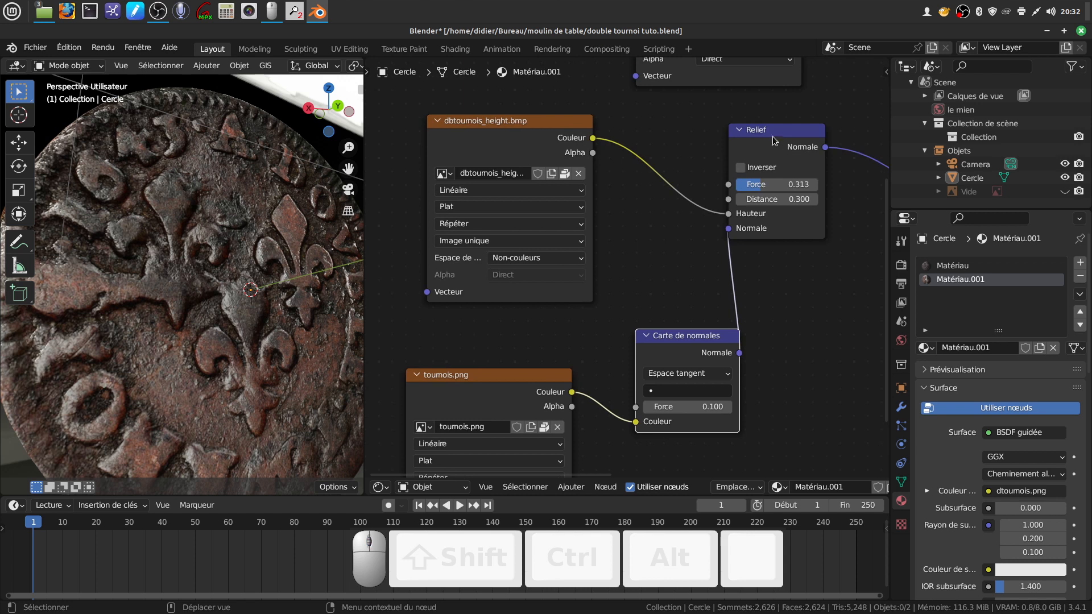
middle_click_drag(693, 339, 704, 286)
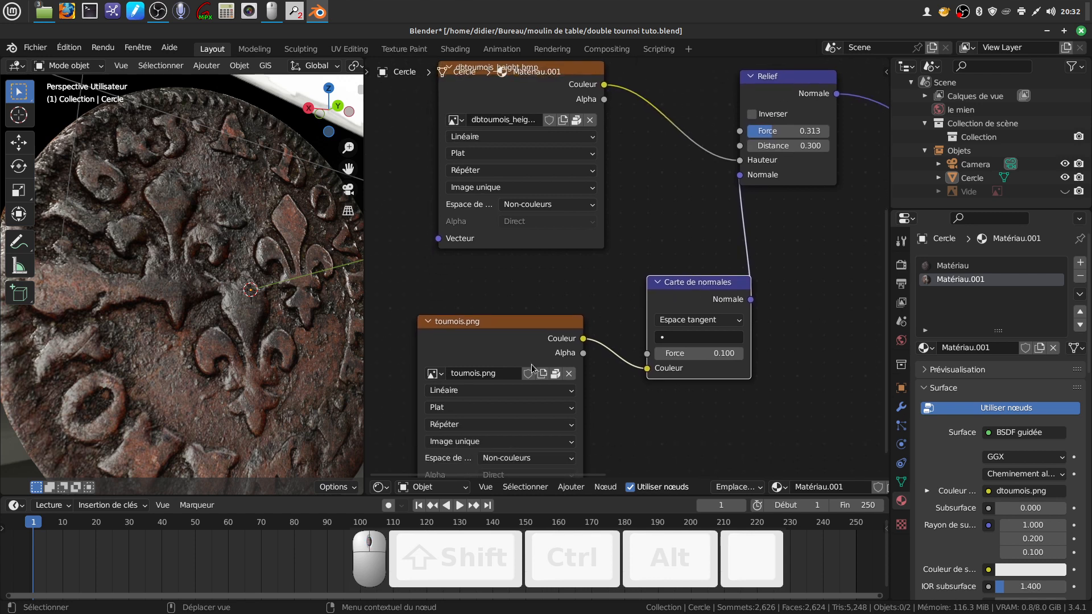
middle_click_drag(622, 434, 632, 386)
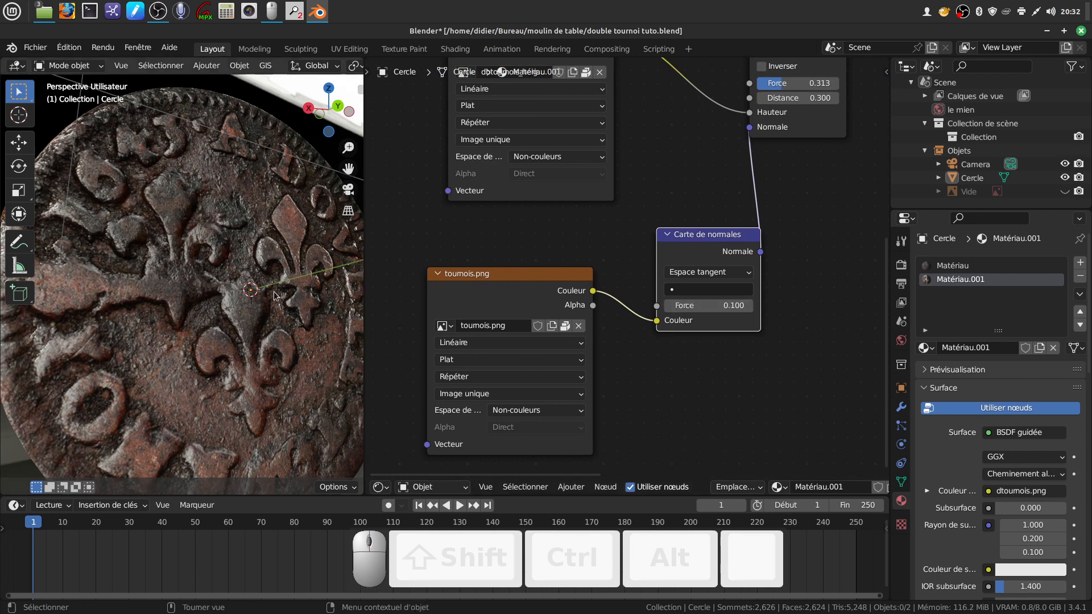
scroll(271, 291, "up", 4)
middle_click_drag(270, 292, 226, 326)
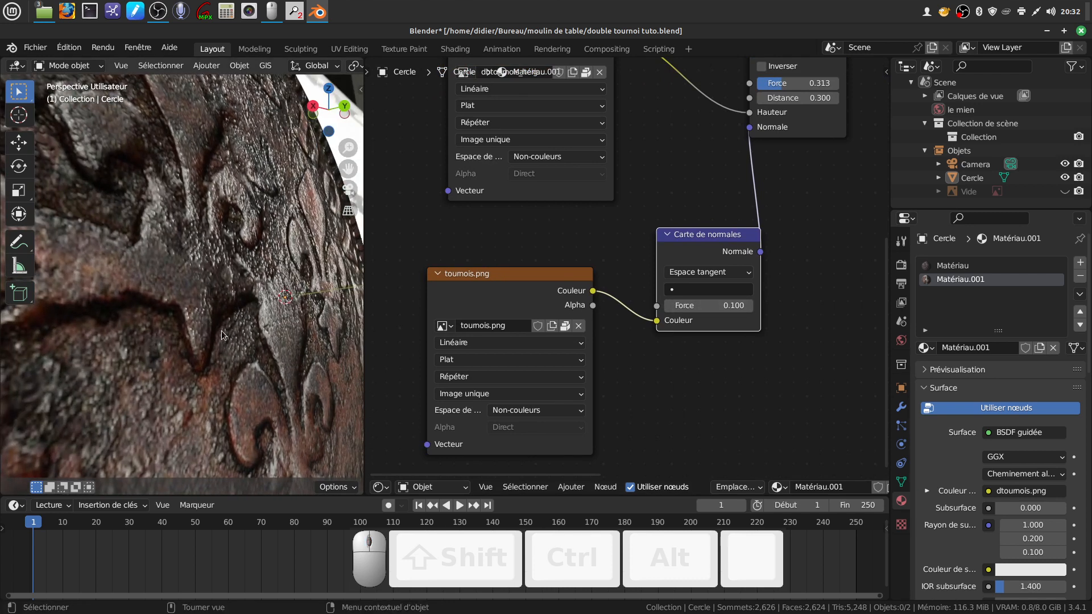
Step: Join the node editor area into the 3D view so the coin's render preview takes up both areas
scroll(250, 360, "down", 6)
middle_click_drag(217, 363, 206, 203)
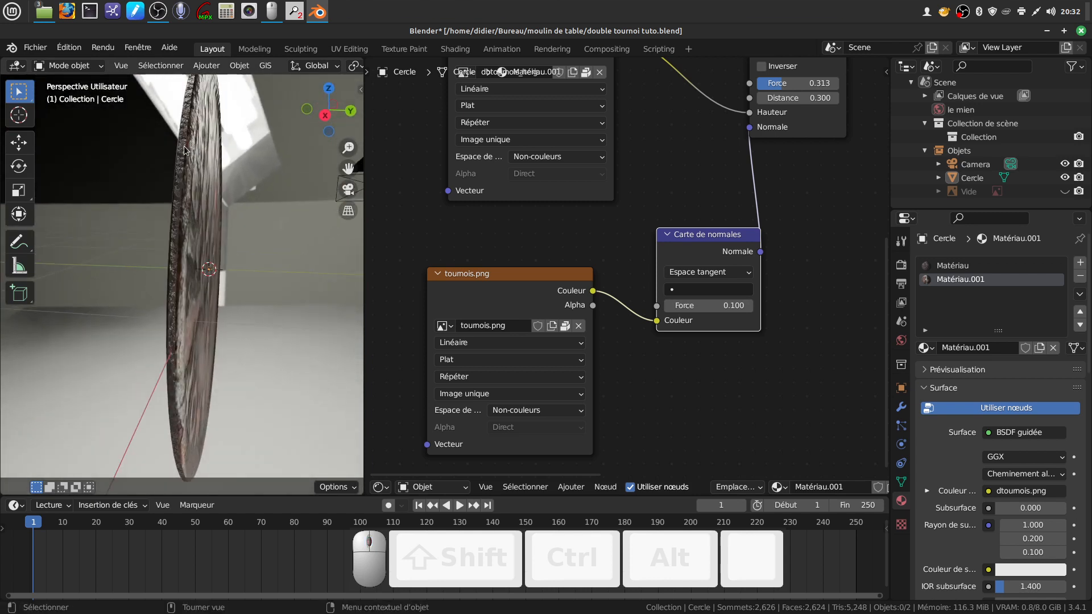
middle_click_drag(180, 333, 203, 337)
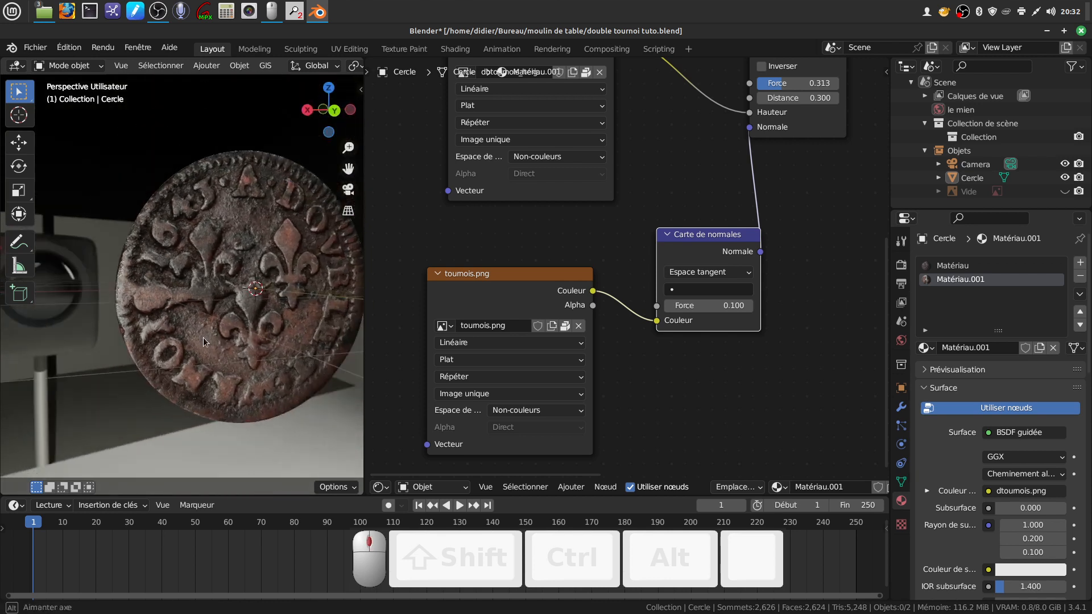
right_click(365, 395)
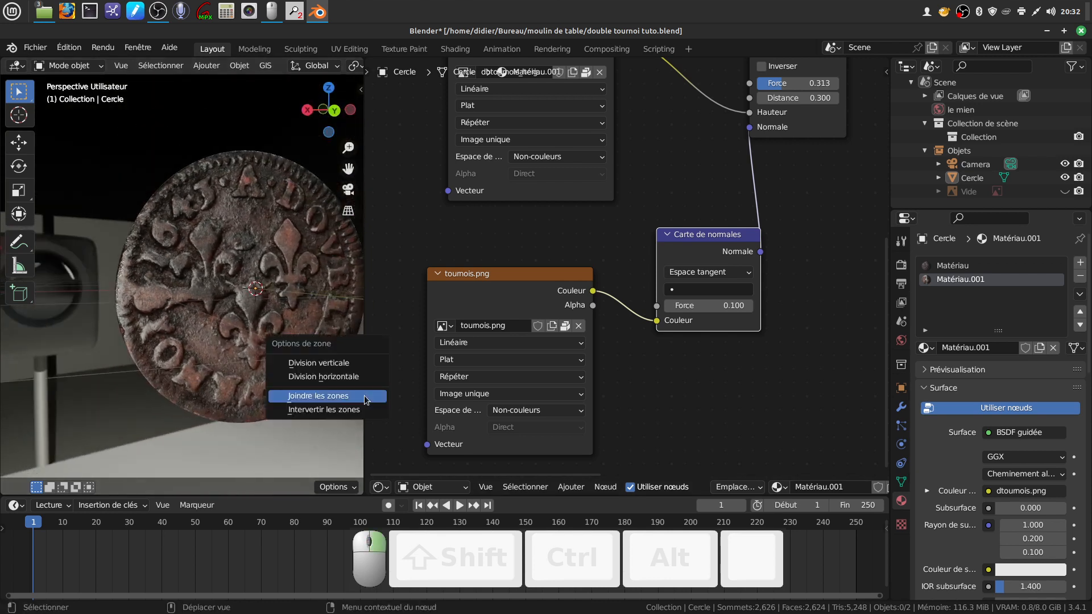
left_click(368, 404)
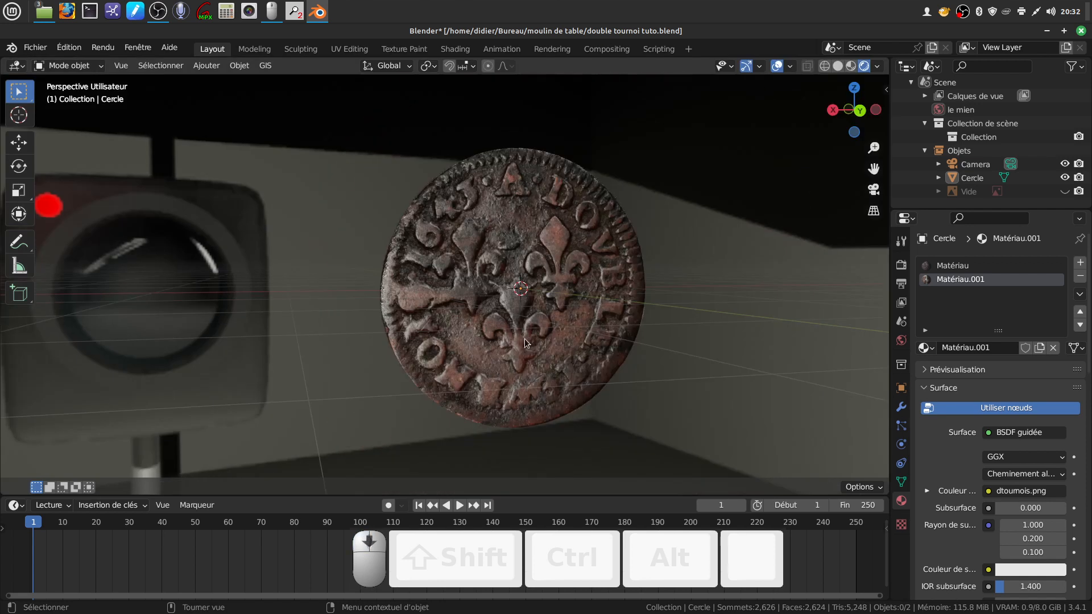
Step: Save the double tournoi tuto.blend file under its existing name
left_click(556, 328)
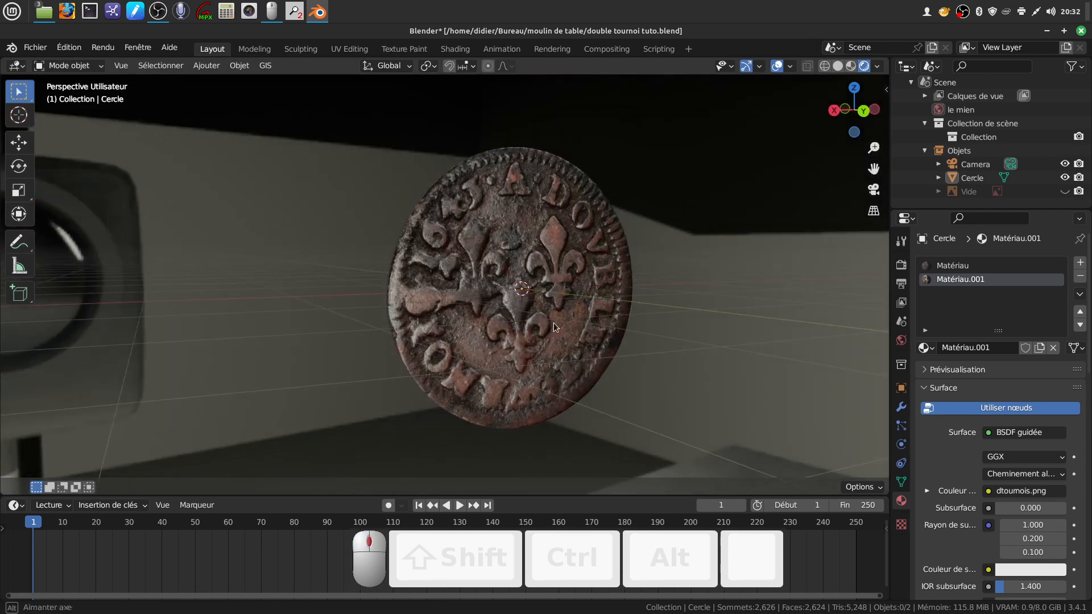
left_click(35, 48)
left_click(59, 138)
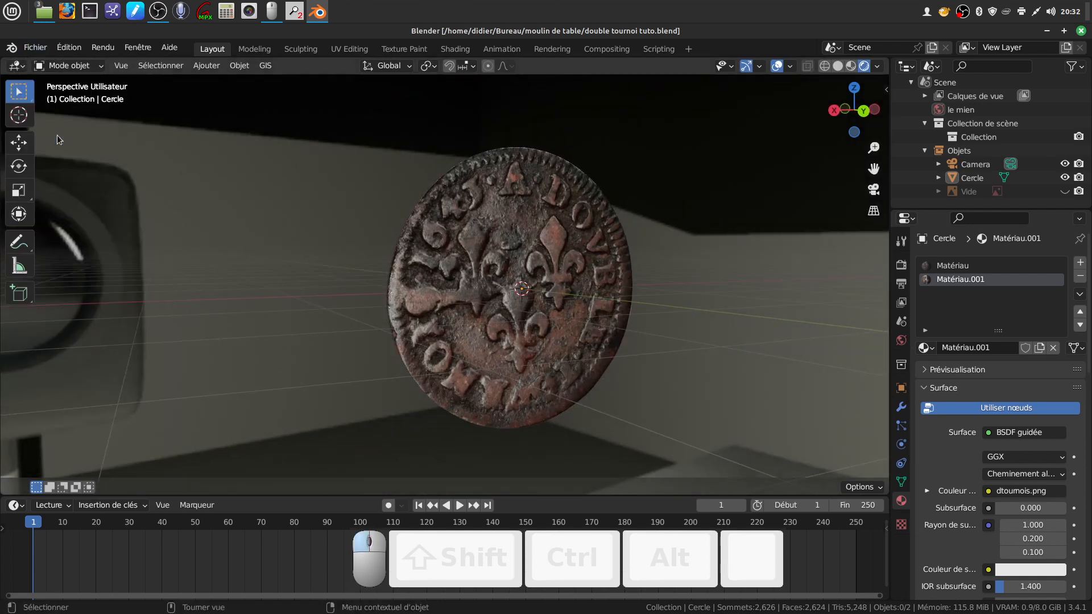
Step: Examine the coin face's relief and surface grain in the enlarged rendered view, up close and from several angles
middle_click_drag(489, 274, 440, 291)
scroll(469, 278, "up", 3)
scroll(440, 293, "down", 2)
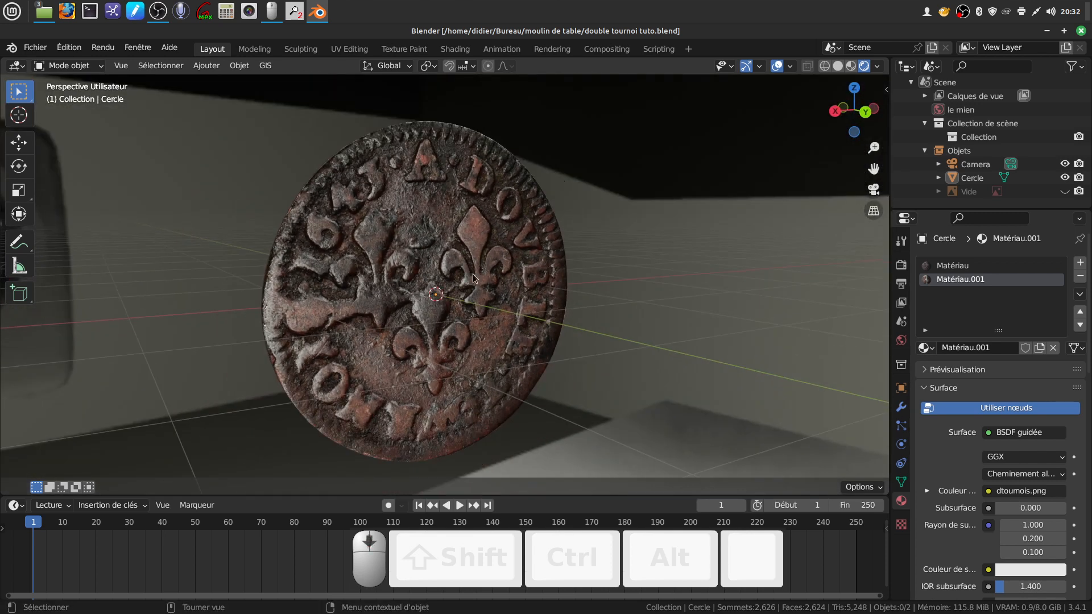
scroll(605, 363, "up", 3)
middle_click_drag(593, 343, 504, 262)
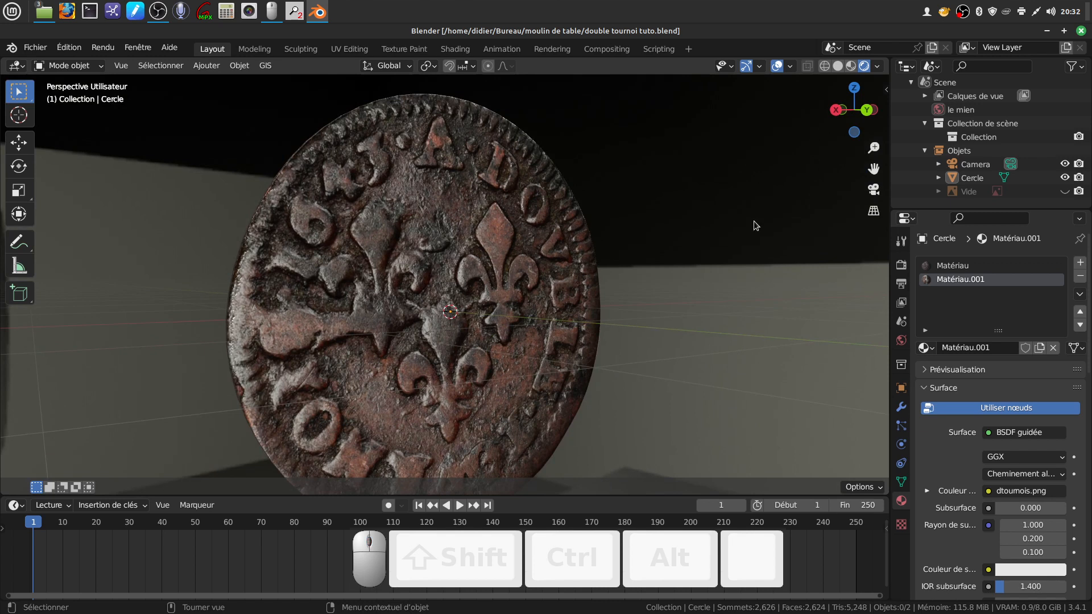
mouse_move(434, 277)
middle_mouse_down()
mouse_move(592, 272)
mouse_move(602, 286)
mouse_move(457, 303)
mouse_move(427, 274)
middle_mouse_up()
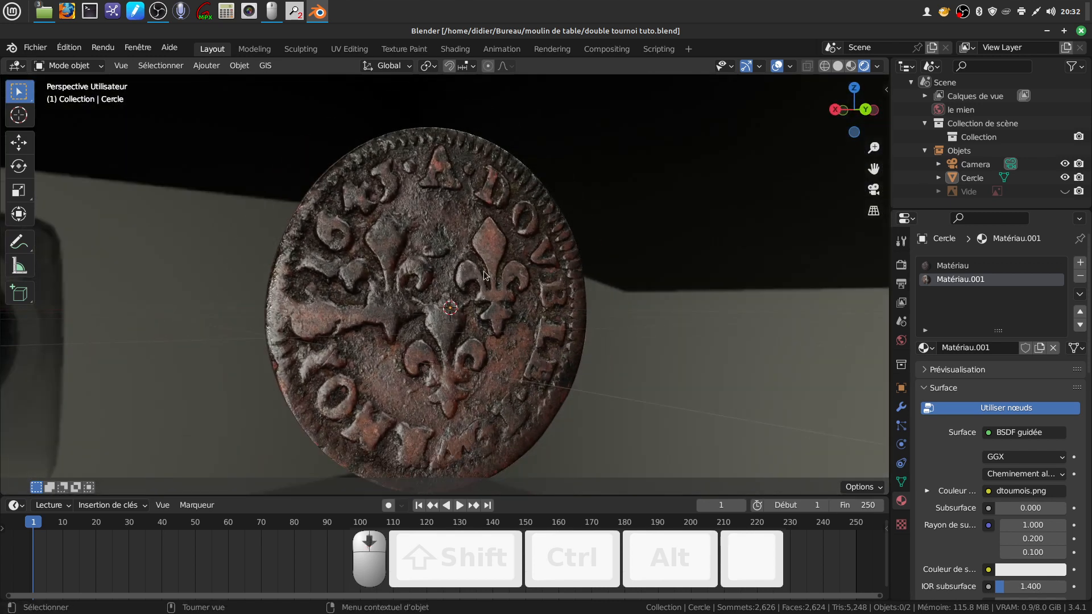